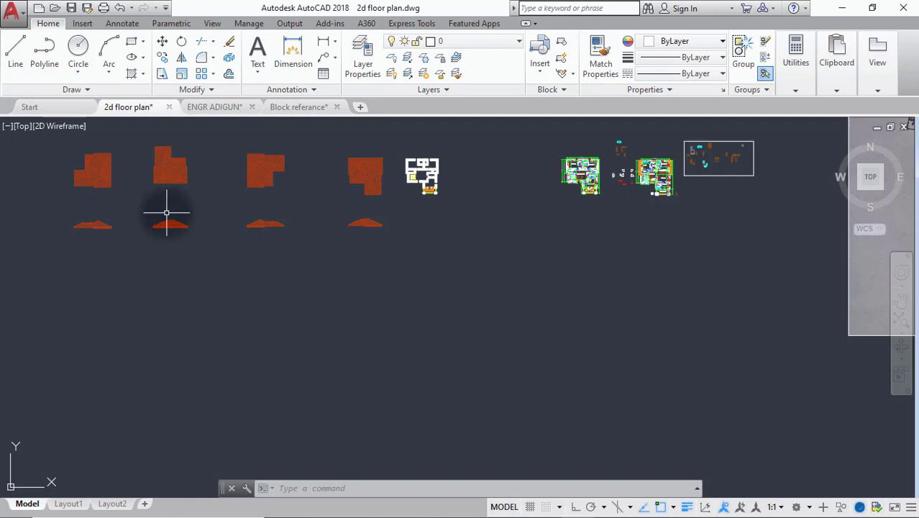
Step: Examine the four roof elevations drawn beneath the roof plans, including their eaves and tiled outlines
{"action": "middle_click_drag", "start_coordinate": [167, 212], "coordinate": [263, 275]}
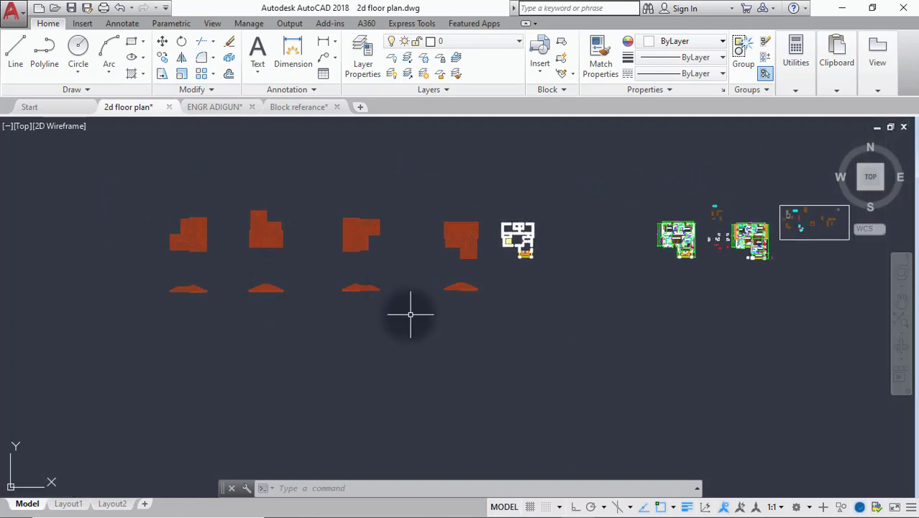
{"action": "scroll", "coordinate": [397, 311], "scroll_direction": "up", "scroll_amount": 4}
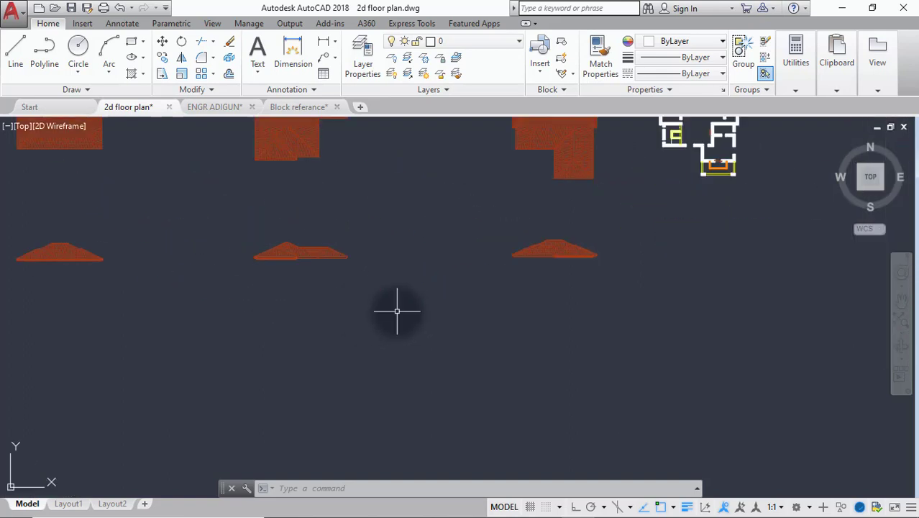
{"action": "scroll", "coordinate": [397, 310], "scroll_direction": "up", "scroll_amount": 2}
{"action": "scroll", "coordinate": [397, 310], "scroll_direction": "down", "scroll_amount": 2}
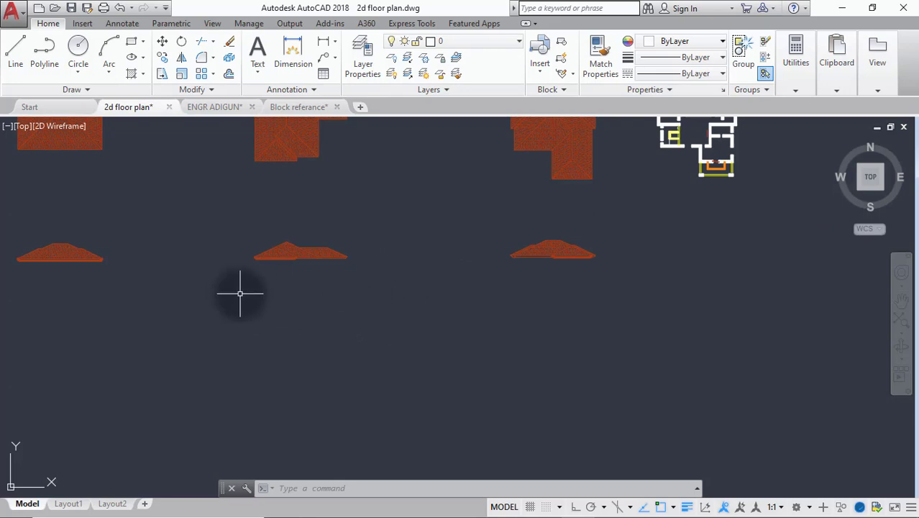
{"action": "middle_click_drag", "start_coordinate": [240, 293], "coordinate": [426, 312]}
{"action": "scroll", "coordinate": [52, 276], "scroll_direction": "up", "scroll_amount": 5}
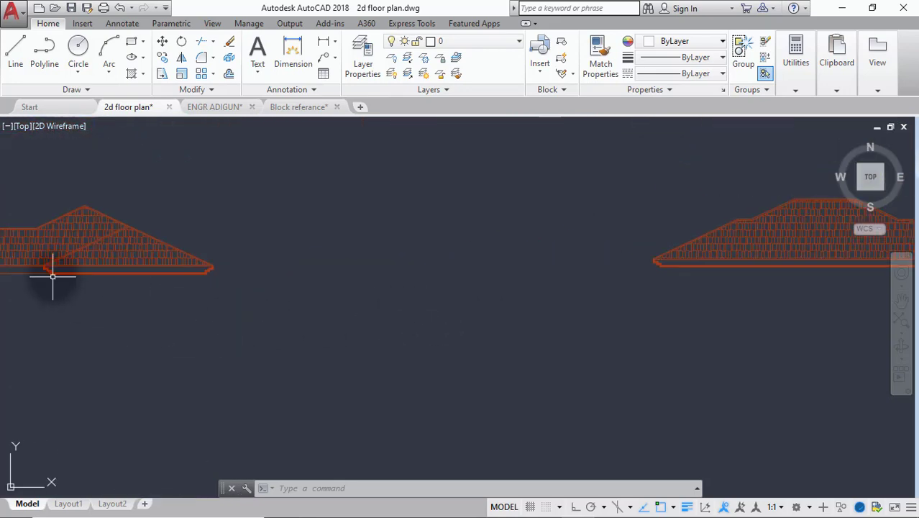
{"action": "middle_click_drag", "start_coordinate": [53, 276], "coordinate": [277, 307]}
{"action": "scroll", "coordinate": [266, 312], "scroll_direction": "down", "scroll_amount": 4}
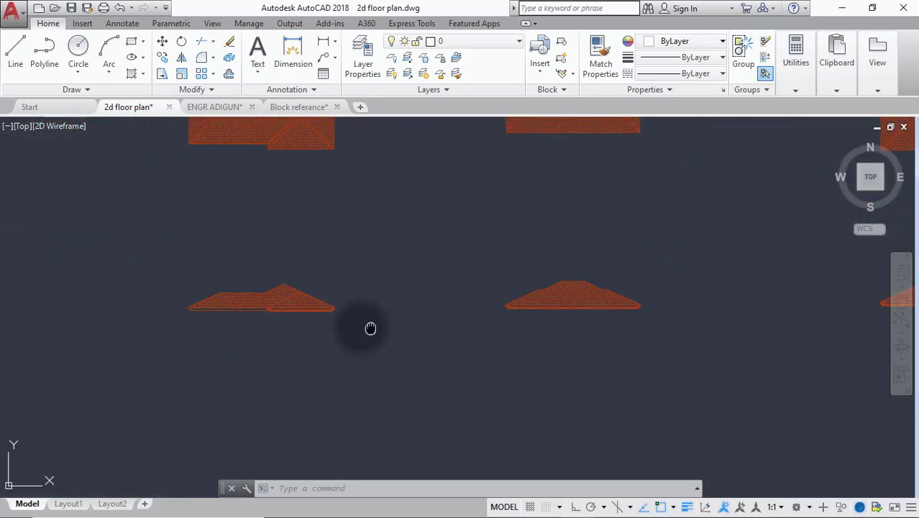
{"action": "middle_click_drag", "start_coordinate": [370, 327], "coordinate": [2, 320]}
{"action": "scroll", "coordinate": [418, 309], "scroll_direction": "down", "scroll_amount": 2}
{"action": "middle_click_drag", "start_coordinate": [418, 310], "coordinate": [295, 272]}
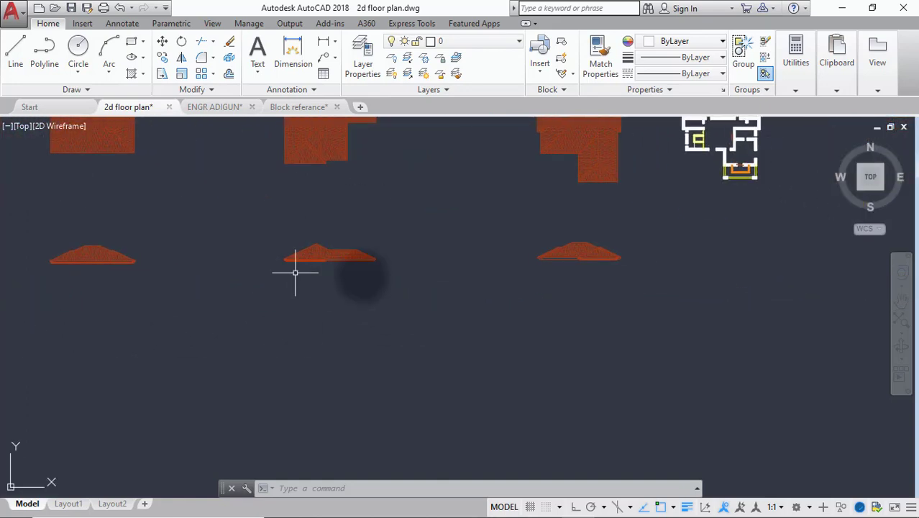
{"action": "scroll", "coordinate": [593, 257], "scroll_direction": "up", "scroll_amount": 5}
{"action": "scroll", "coordinate": [593, 257], "scroll_direction": "down", "scroll_amount": 5}
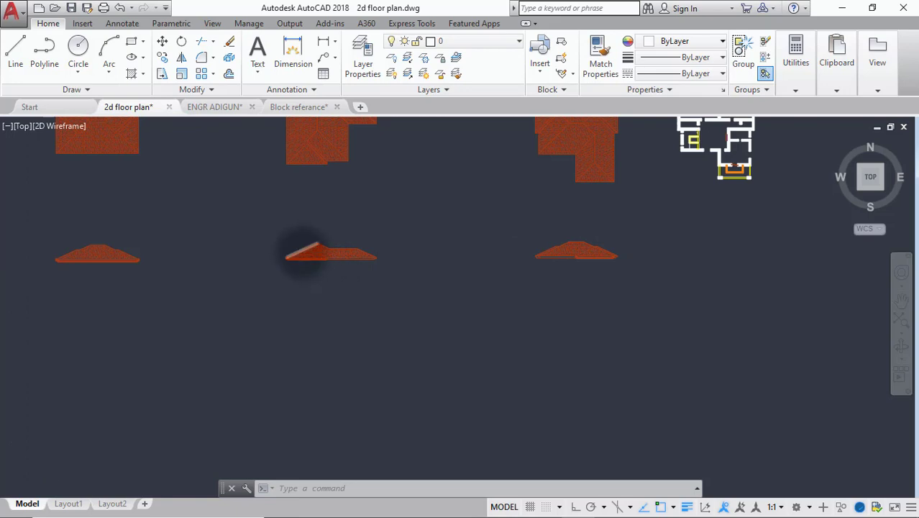
{"action": "scroll", "coordinate": [305, 251], "scroll_direction": "up", "scroll_amount": 3}
{"action": "scroll", "coordinate": [303, 250], "scroll_direction": "down", "scroll_amount": 5}
{"action": "scroll", "coordinate": [176, 250], "scroll_direction": "up", "scroll_amount": 3}
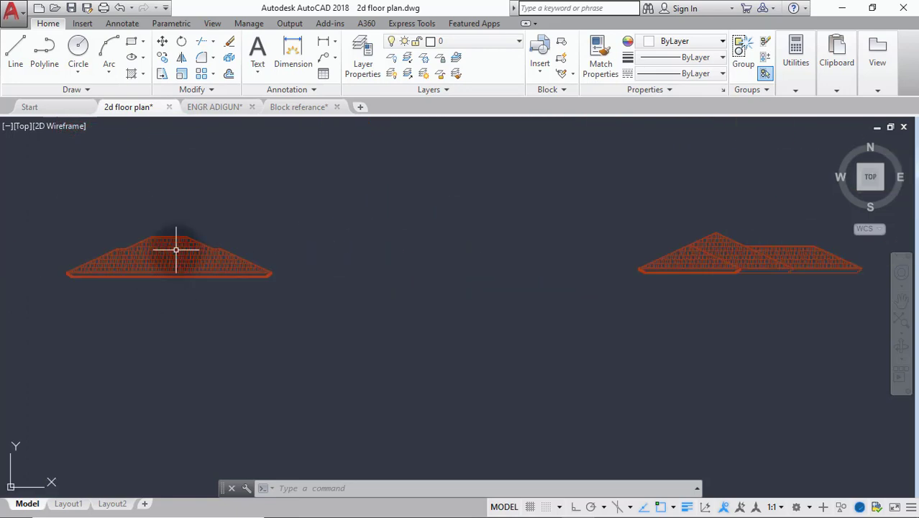
{"action": "scroll", "coordinate": [176, 250], "scroll_direction": "up", "scroll_amount": 2}
{"action": "middle_click_drag", "start_coordinate": [175, 249], "coordinate": [562, 299]}
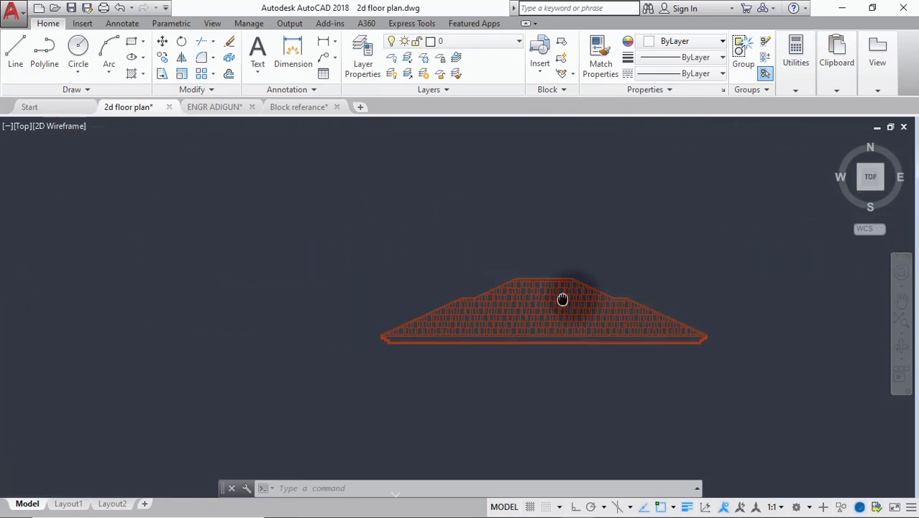
{"action": "scroll", "coordinate": [558, 306], "scroll_direction": "down", "scroll_amount": 3}
{"action": "scroll", "coordinate": [219, 312], "scroll_direction": "up", "scroll_amount": 5}
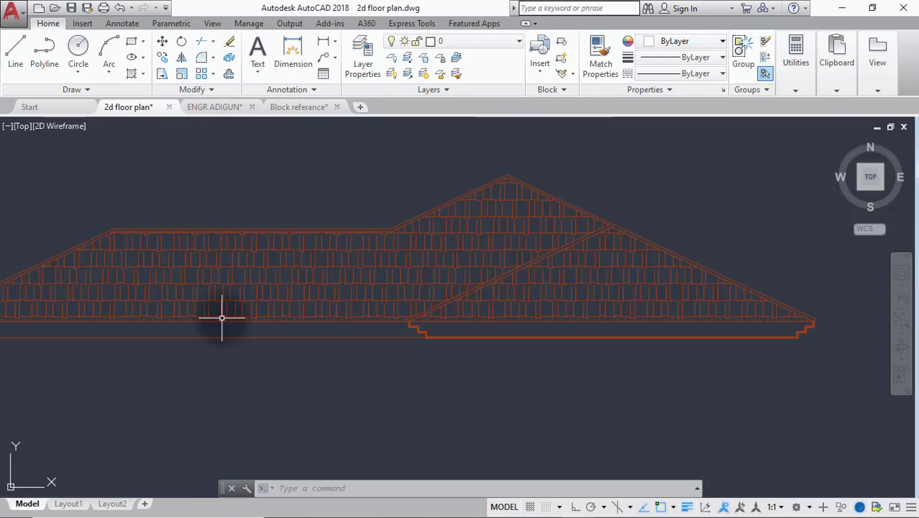
{"action": "scroll", "coordinate": [221, 313], "scroll_direction": "down", "scroll_amount": 6}
{"action": "middle_click_drag", "start_coordinate": [195, 308], "coordinate": [181, 298]}
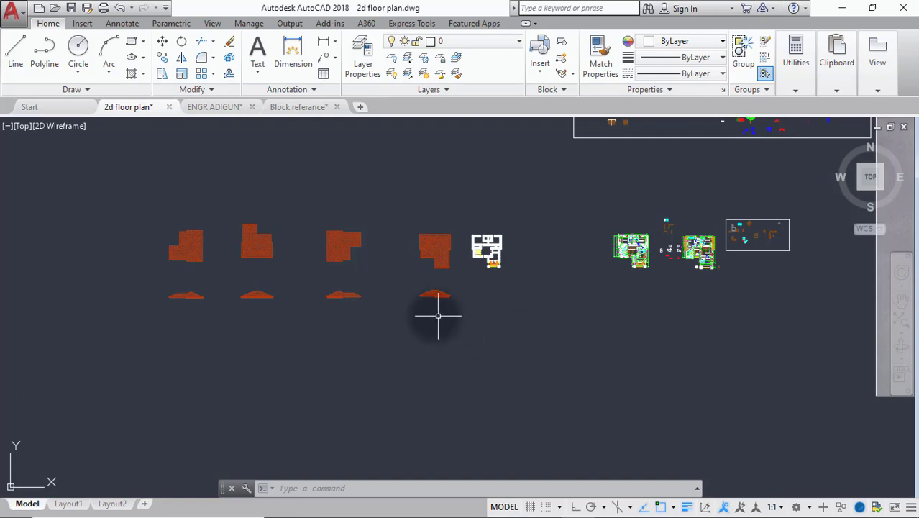
Step: Turn off the dimension layer by picking a dimension above the floor plan with the kitchen and entrance lobby
{"action": "scroll", "coordinate": [422, 292], "scroll_direction": "up", "scroll_amount": 4}
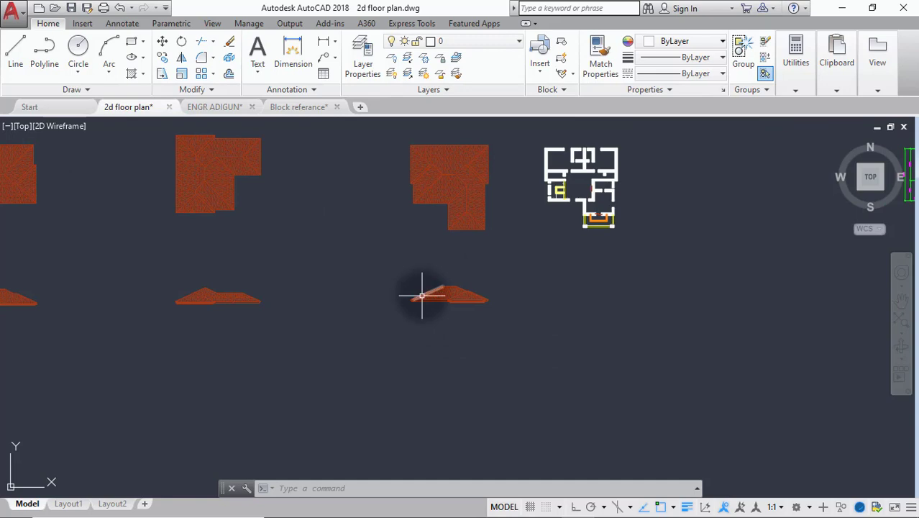
{"action": "scroll", "coordinate": [423, 300], "scroll_direction": "down", "scroll_amount": 7}
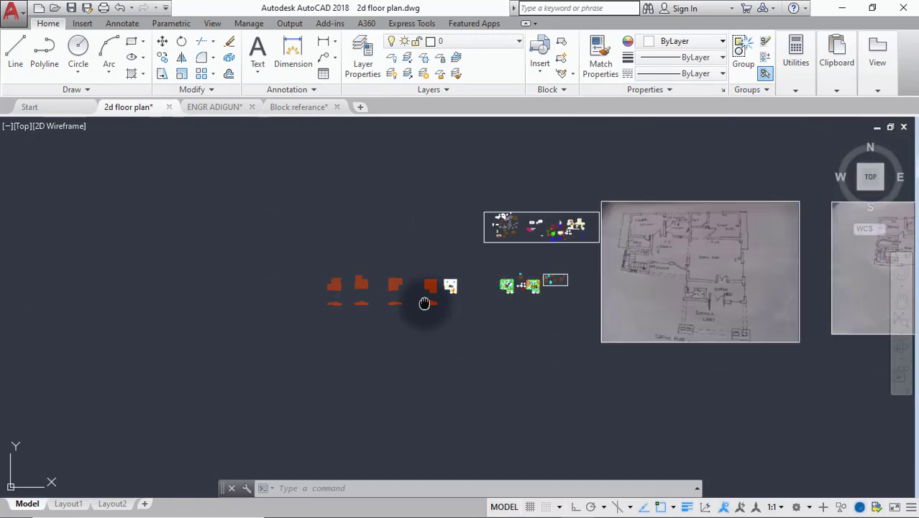
{"action": "scroll", "coordinate": [543, 281], "scroll_direction": "up", "scroll_amount": 3}
{"action": "scroll", "coordinate": [555, 200], "scroll_direction": "up", "scroll_amount": 2}
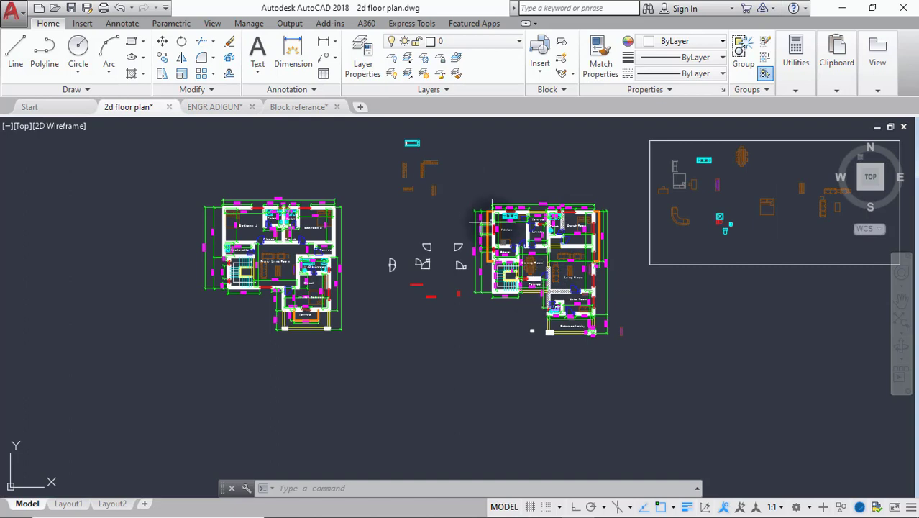
{"action": "left_click", "coordinate": [392, 59]}
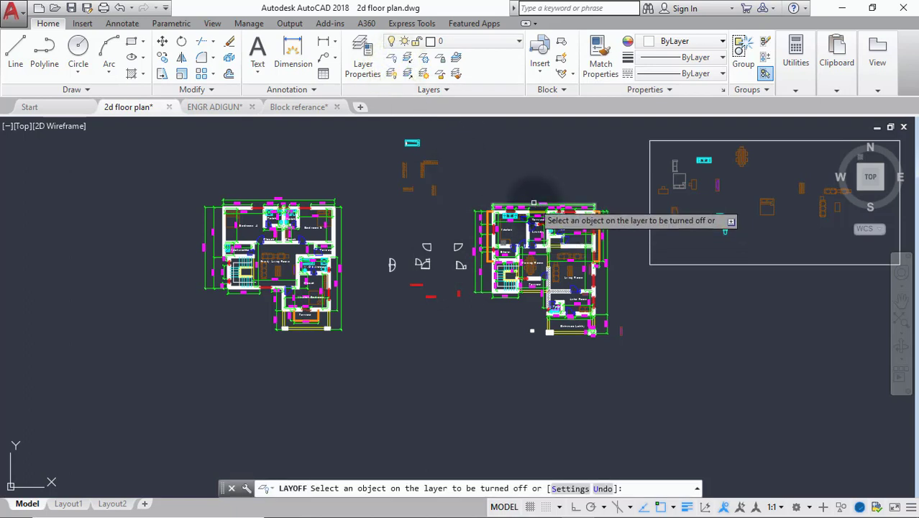
{"action": "left_click", "coordinate": [533, 203]}
{"action": "key", "text": "Return"}
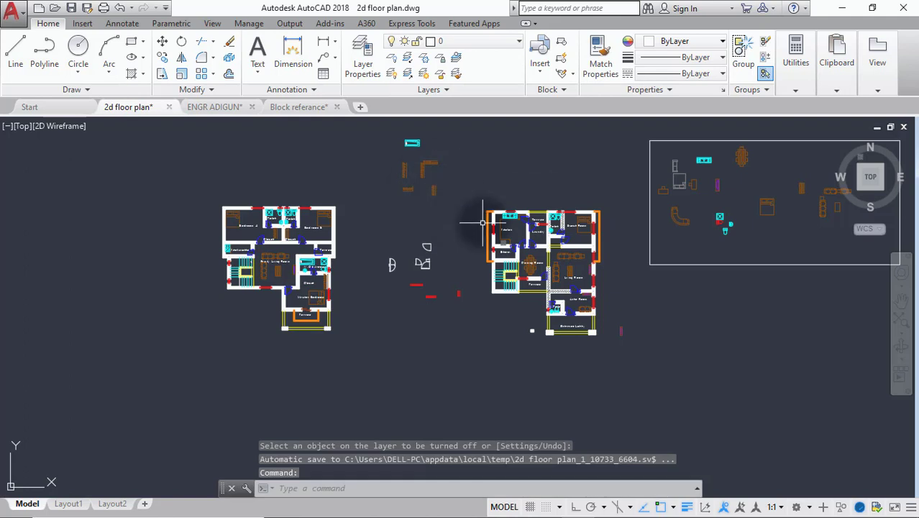
Step: Copy the floor plan with the kitchen and entrance lobby, excluding the small loose square beside it, to below the rightmost roof elevation
{"action": "left_click", "coordinate": [162, 57]}
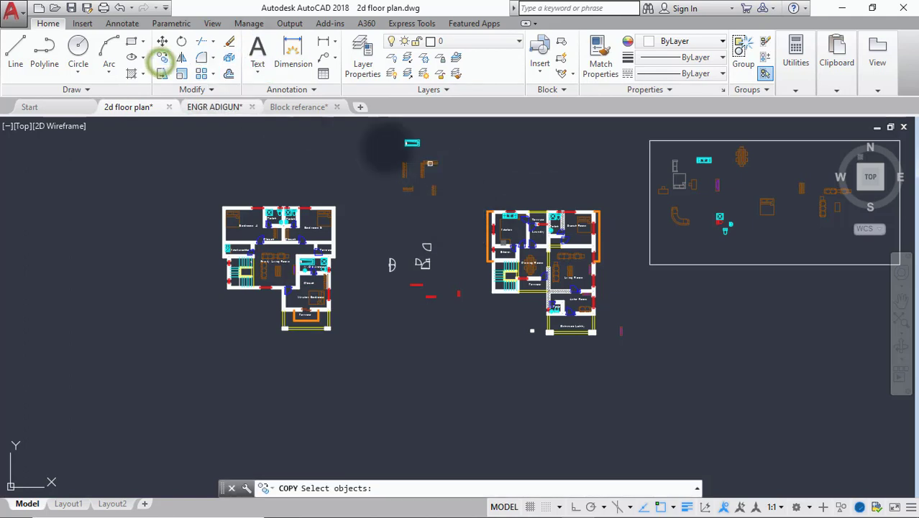
{"action": "left_click", "coordinate": [615, 193]}
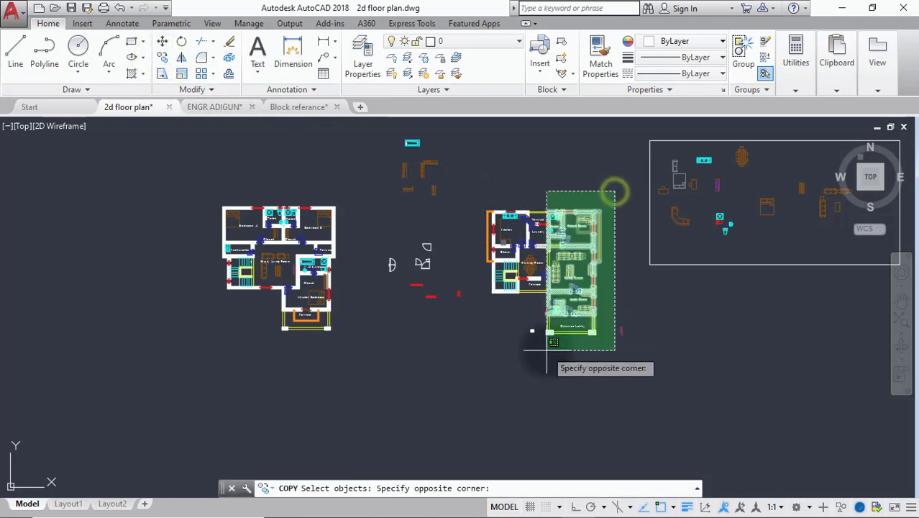
{"action": "left_click", "coordinate": [476, 361]}
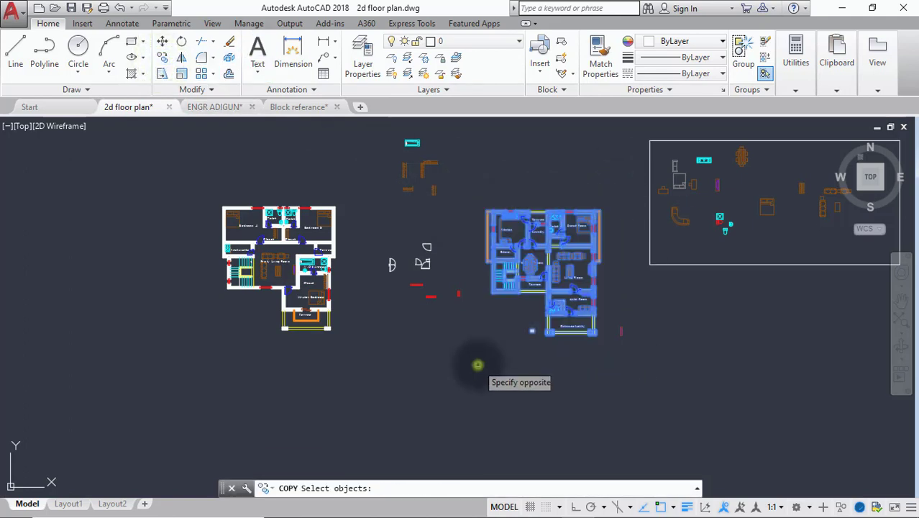
{"action": "left_click", "coordinate": [529, 330], "text": "shift"}
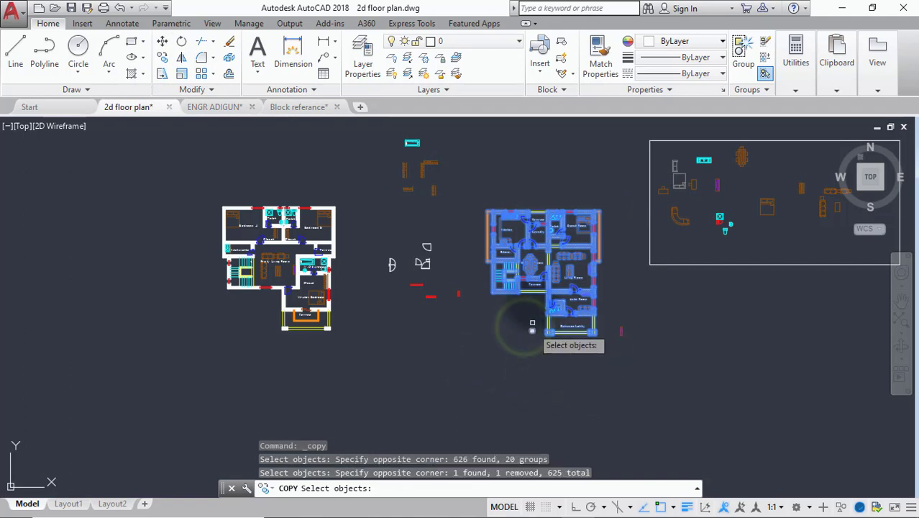
{"action": "key", "text": "Return"}
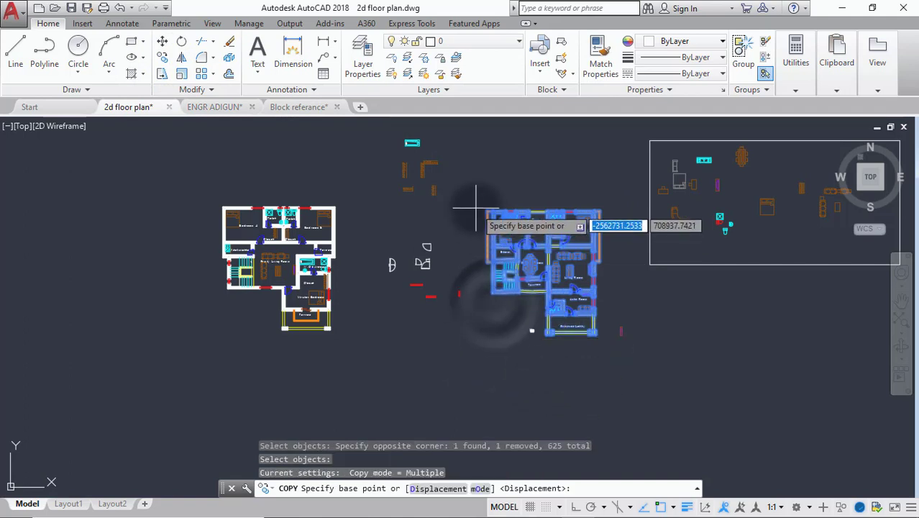
{"action": "scroll", "coordinate": [485, 213], "scroll_direction": "up", "scroll_amount": 4}
{"action": "left_click", "coordinate": [501, 214]}
{"action": "scroll", "coordinate": [500, 213], "scroll_direction": "down", "scroll_amount": 8}
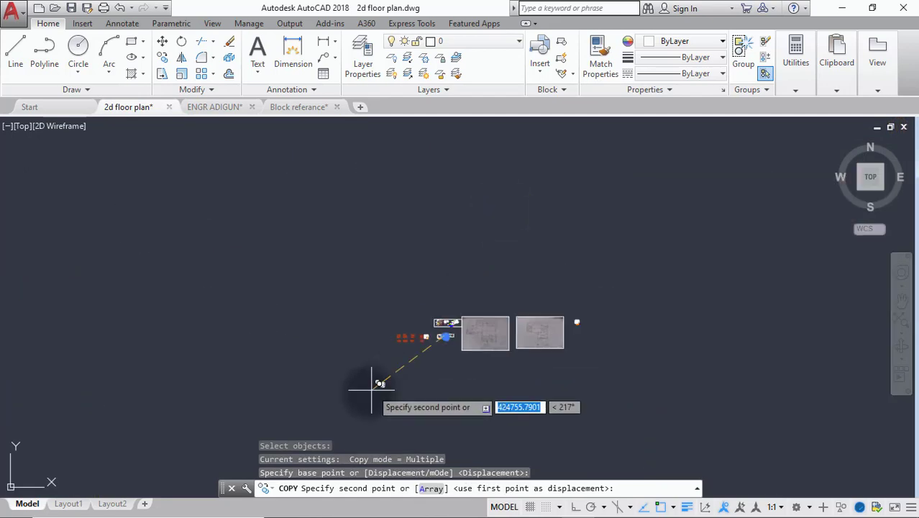
{"action": "middle_click_drag", "start_coordinate": [399, 357], "coordinate": [421, 303]}
{"action": "scroll", "coordinate": [432, 300], "scroll_direction": "up", "scroll_amount": 8}
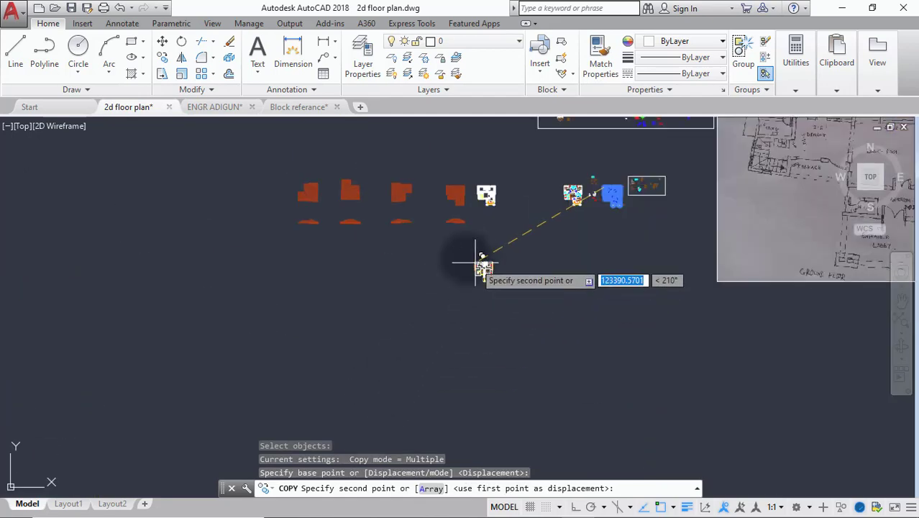
{"action": "scroll", "coordinate": [447, 248], "scroll_direction": "up", "scroll_amount": 6}
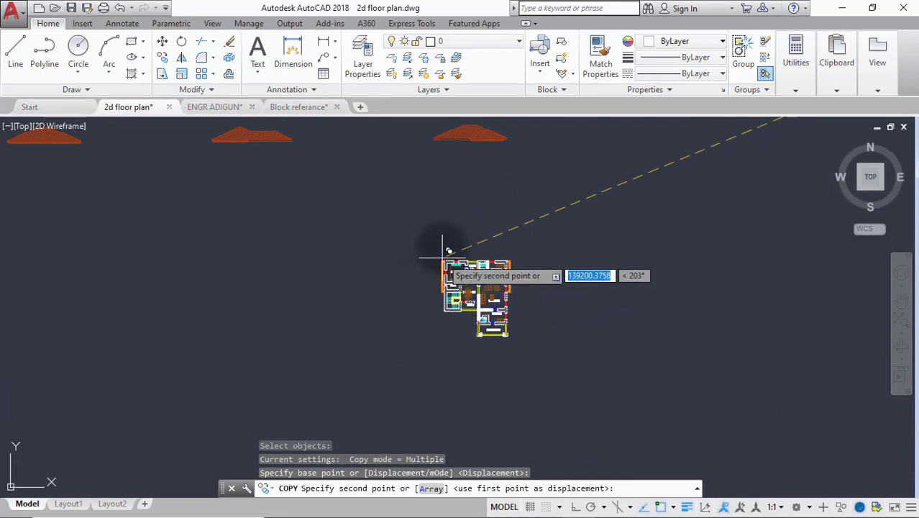
{"action": "left_click", "coordinate": [437, 228]}
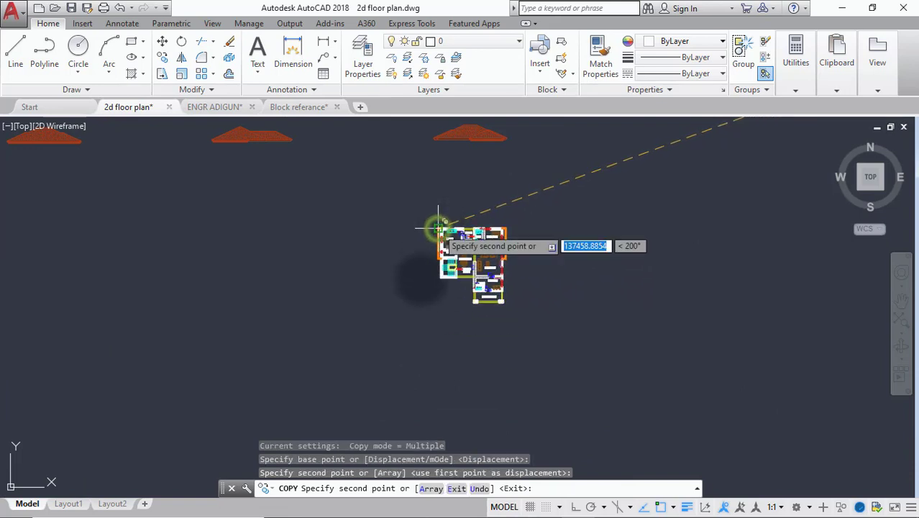
{"action": "key", "text": "Escape"}
Step: Compare the left eave of the rightmost roof elevation with the kitchen's outer corner in the copied floor plan
{"action": "middle_click_drag", "start_coordinate": [433, 215], "coordinate": [426, 256]}
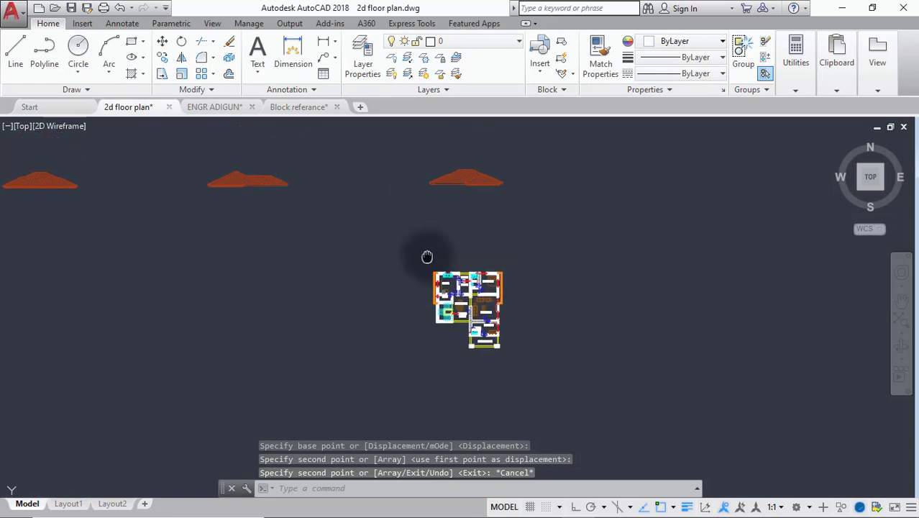
{"action": "scroll", "coordinate": [436, 176], "scroll_direction": "up", "scroll_amount": 6}
{"action": "scroll", "coordinate": [431, 195], "scroll_direction": "down", "scroll_amount": 4}
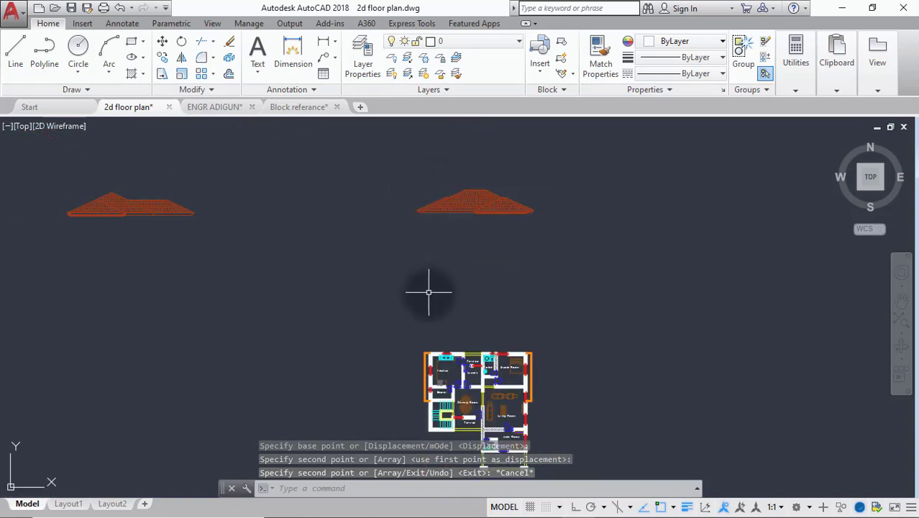
{"action": "scroll", "coordinate": [414, 195], "scroll_direction": "up", "scroll_amount": 6}
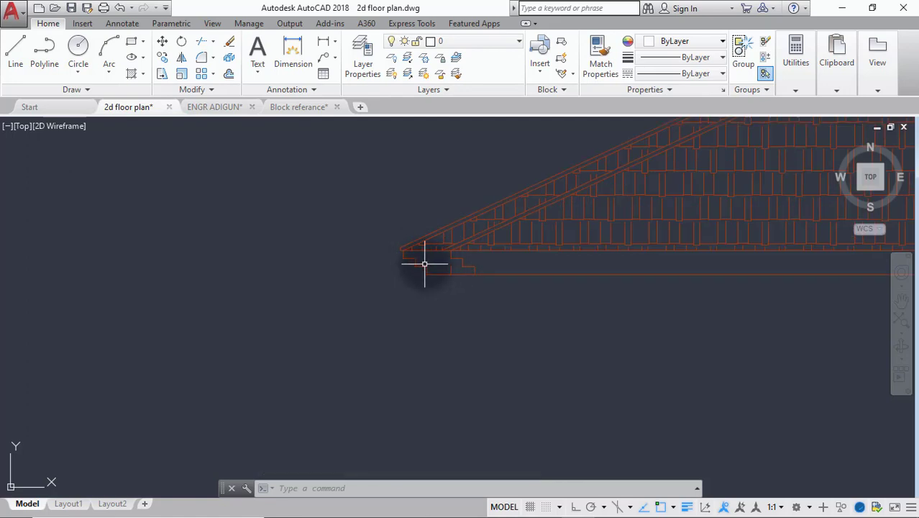
{"action": "scroll", "coordinate": [423, 264], "scroll_direction": "down", "scroll_amount": 5}
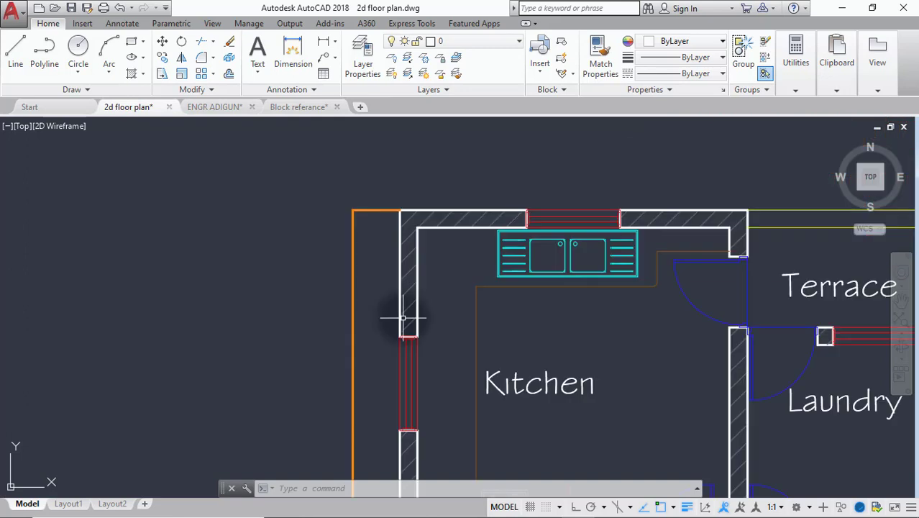
{"action": "mouse_move", "coordinate": [400, 316]}
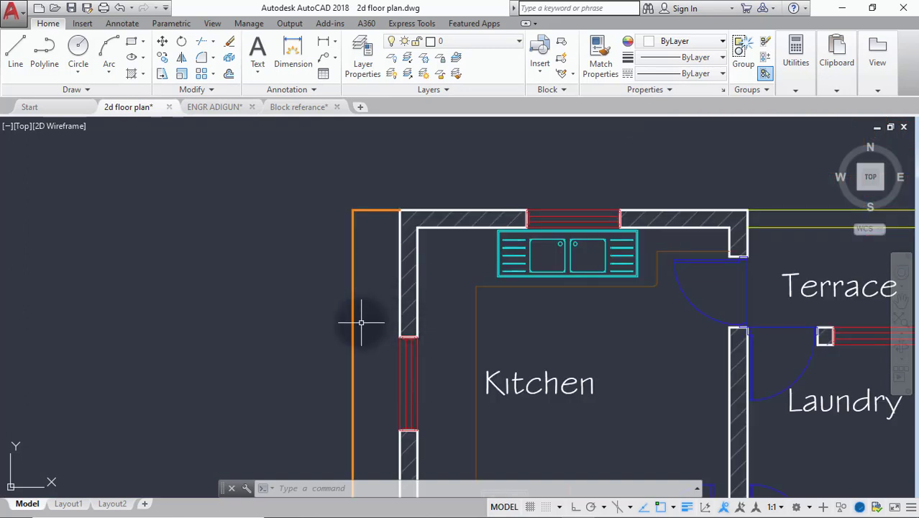
{"action": "scroll", "coordinate": [343, 328], "scroll_direction": "down", "scroll_amount": 3}
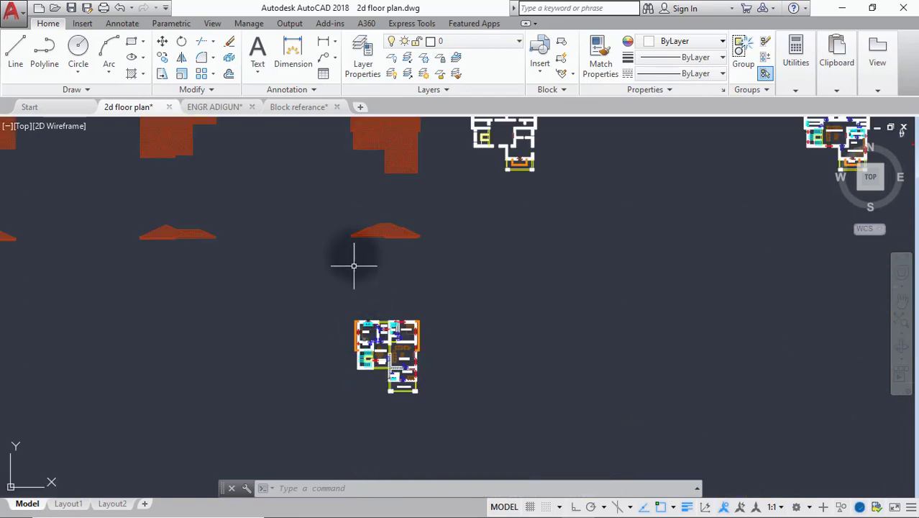
Step: Draw a vertical line with Ortho on from the left eave corner of the rightmost roof elevation down towards the copied floor plan
{"action": "scroll", "coordinate": [355, 259], "scroll_direction": "up", "scroll_amount": 4}
{"action": "scroll", "coordinate": [370, 215], "scroll_direction": "down", "scroll_amount": 2}
{"action": "scroll", "coordinate": [373, 216], "scroll_direction": "up", "scroll_amount": 5}
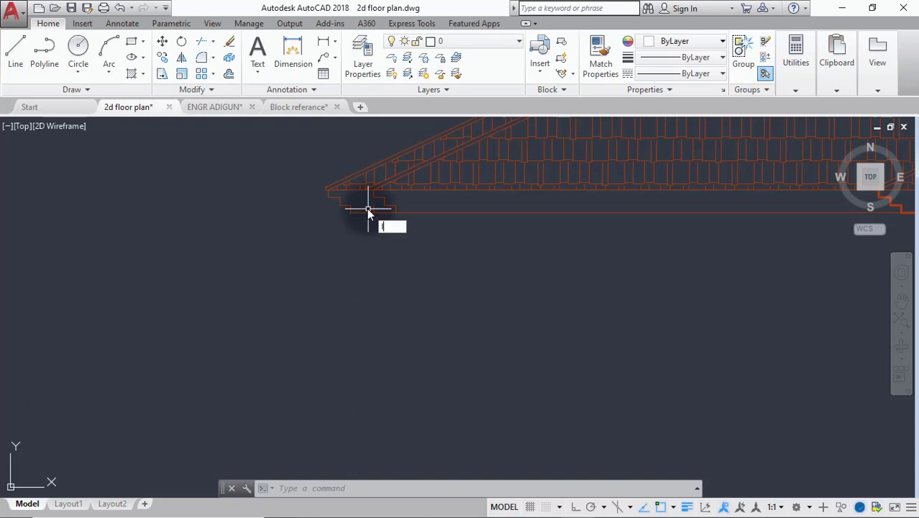
{"action": "key", "text": "Return"}
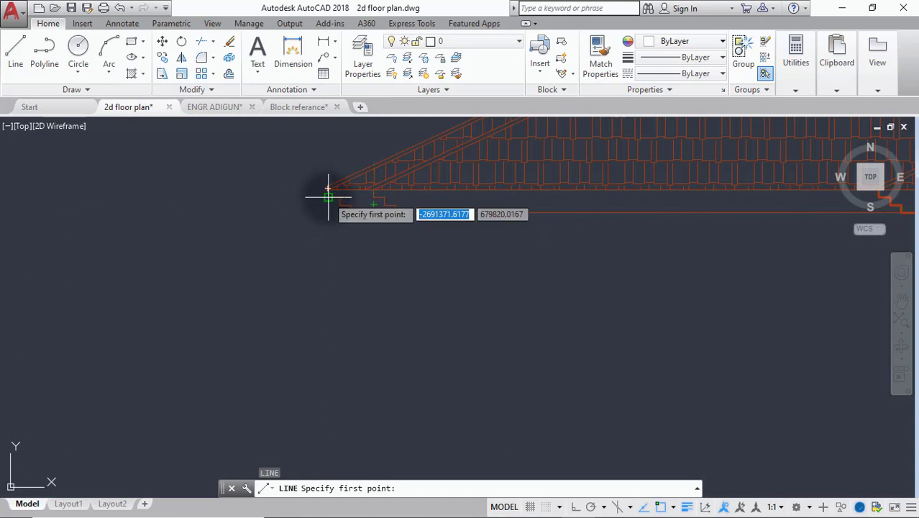
{"action": "scroll", "coordinate": [328, 192], "scroll_direction": "up", "scroll_amount": 2}
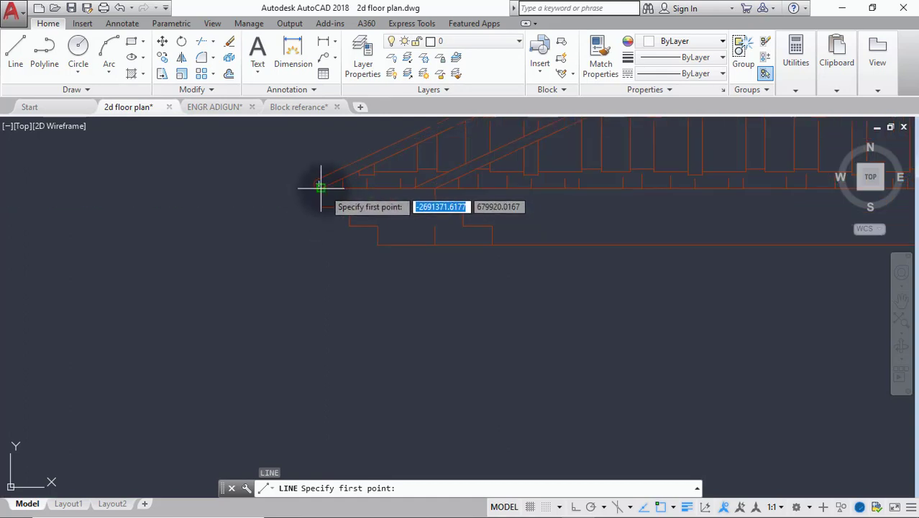
{"action": "left_click", "coordinate": [322, 190]}
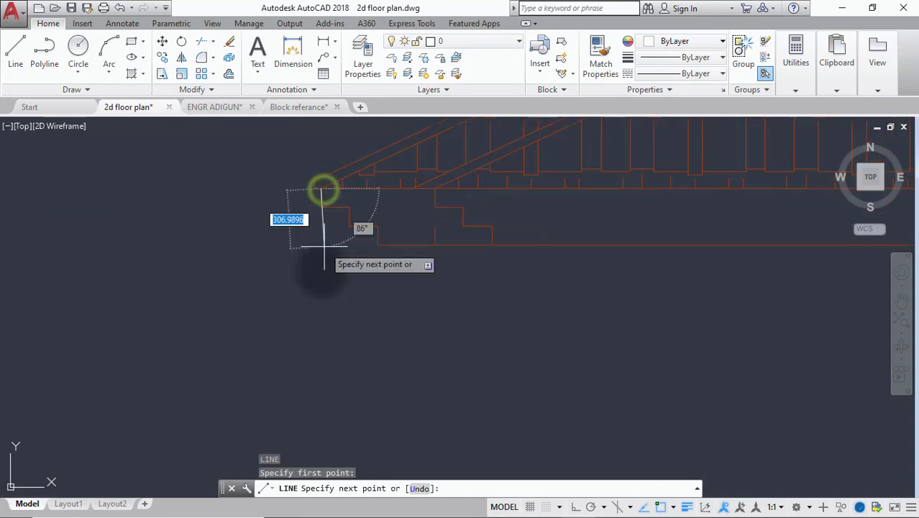
{"action": "left_click", "coordinate": [573, 507]}
{"action": "scroll", "coordinate": [437, 431], "scroll_direction": "down", "scroll_amount": 5}
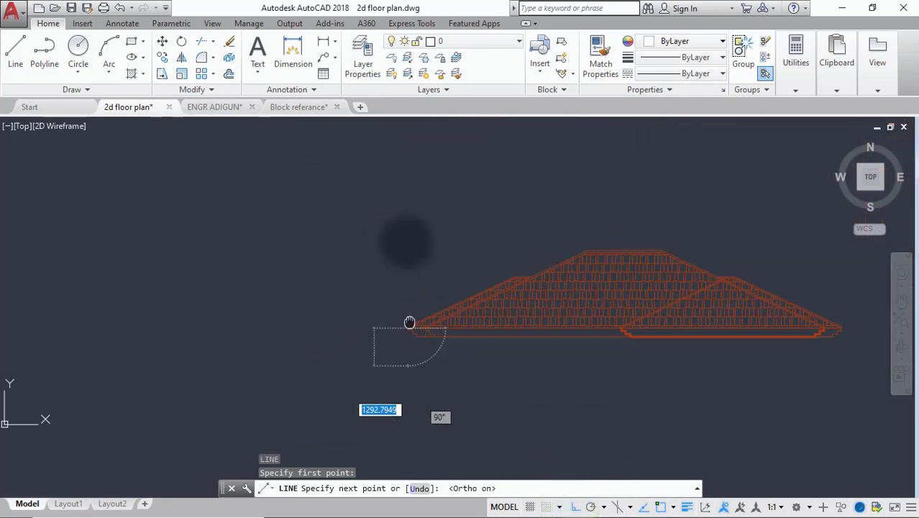
{"action": "scroll", "coordinate": [395, 195], "scroll_direction": "down", "scroll_amount": 4}
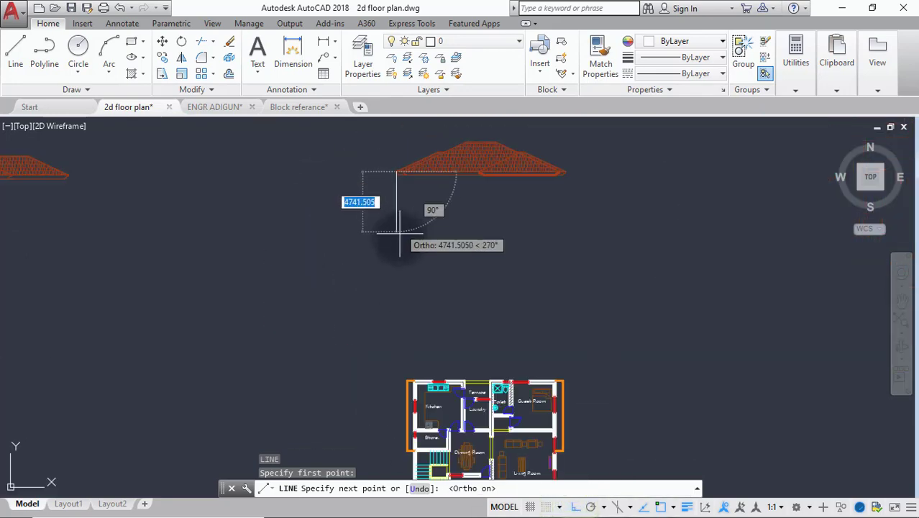
{"action": "left_click", "coordinate": [387, 279]}
{"action": "key", "text": "Escape"}
Step: Move the vertical line 600 to the right from the roof's left eave corner
{"action": "scroll", "coordinate": [384, 144], "scroll_direction": "up", "scroll_amount": 5}
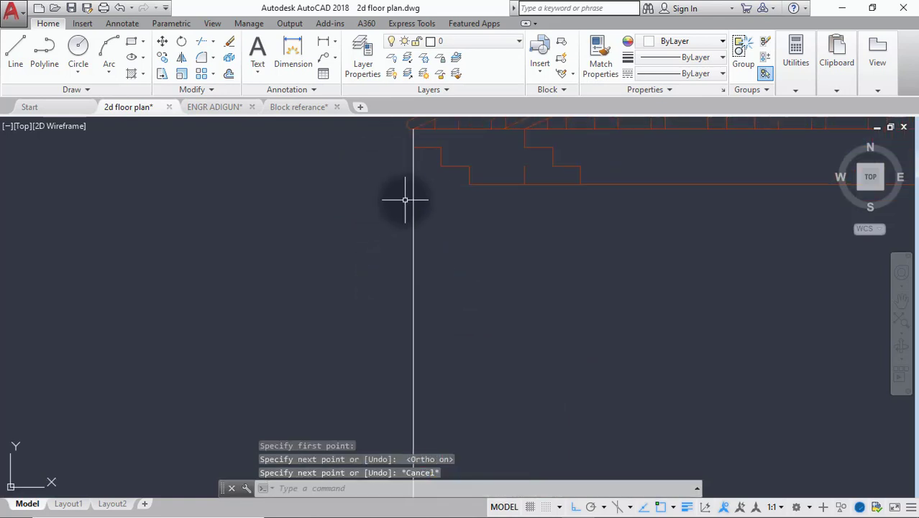
{"action": "middle_click_drag", "start_coordinate": [408, 194], "coordinate": [403, 233]}
{"action": "type", "text": "m"}
{"action": "key", "text": "Return"}
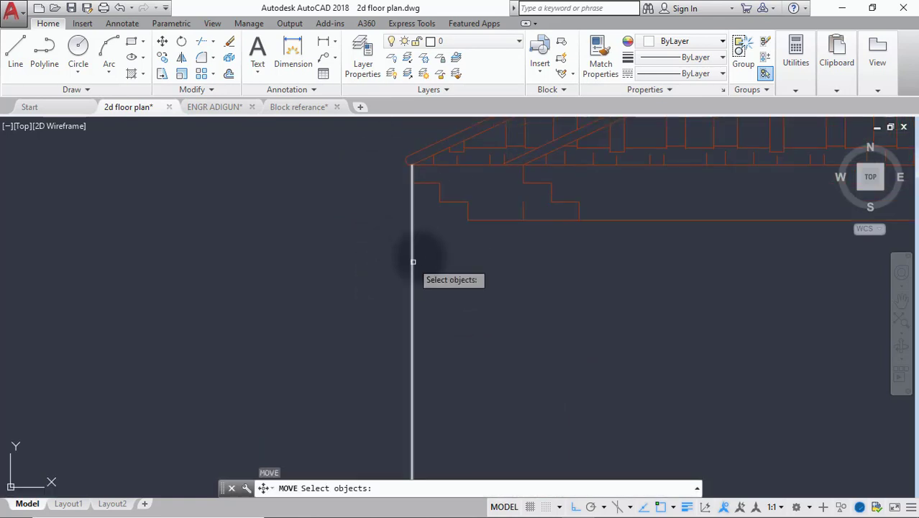
{"action": "left_click", "coordinate": [425, 249]}
{"action": "left_click", "coordinate": [328, 281]}
{"action": "key", "text": "Return"}
{"action": "scroll", "coordinate": [395, 168], "scroll_direction": "up", "scroll_amount": 3}
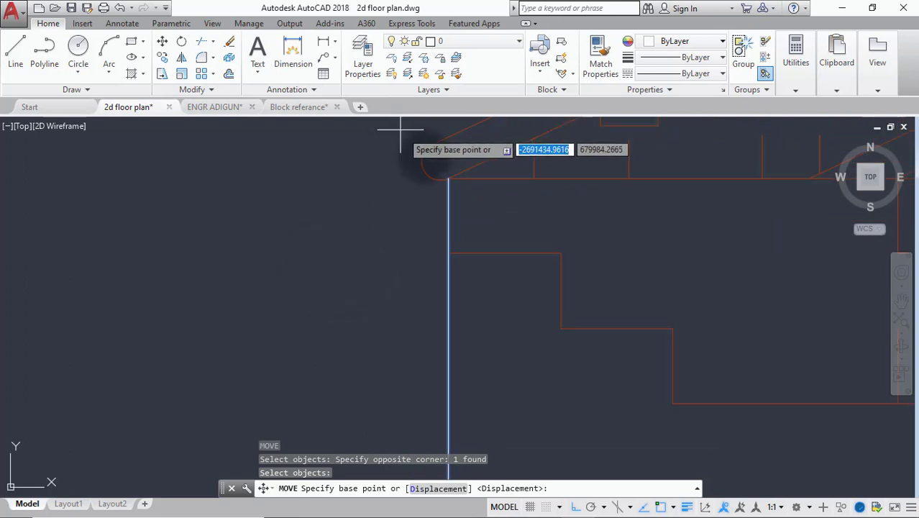
{"action": "left_click", "coordinate": [448, 179]}
{"action": "scroll", "coordinate": [454, 176], "scroll_direction": "up", "scroll_amount": 3}
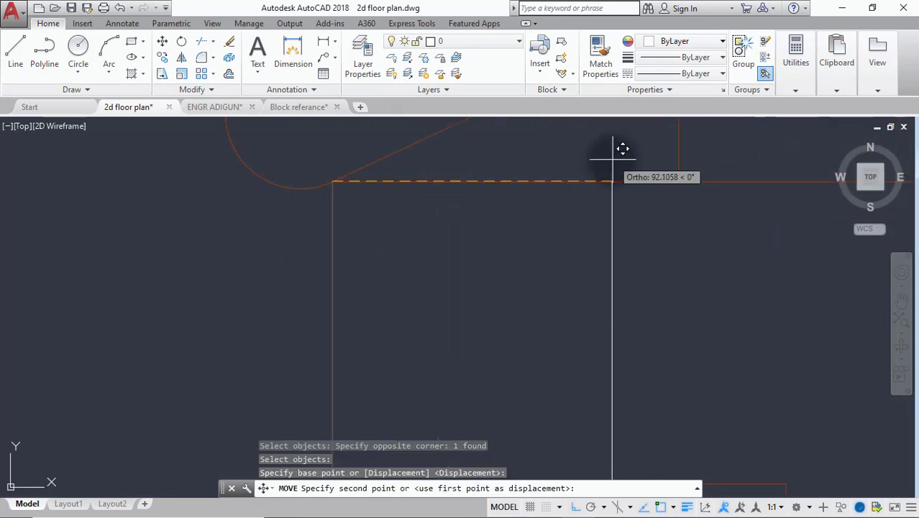
{"action": "type", "text": "600"}
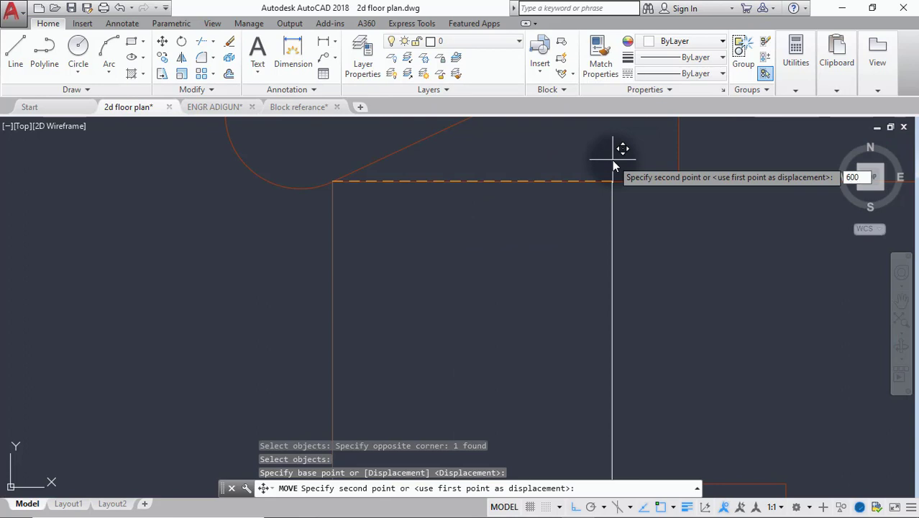
{"action": "key", "text": "Return"}
{"action": "scroll", "coordinate": [611, 167], "scroll_direction": "down", "scroll_amount": 3}
{"action": "key", "text": "Return"}
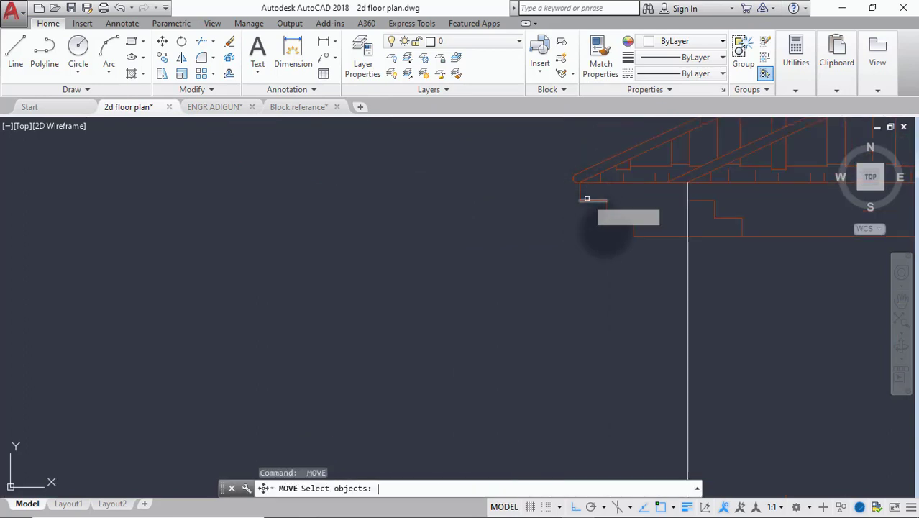
{"action": "key", "text": "Escape"}
Step: Move the copied floor plan by the upper-left corner of its orange outline onto the lower end of the vertical line
{"action": "scroll", "coordinate": [636, 190], "scroll_direction": "down", "scroll_amount": 5}
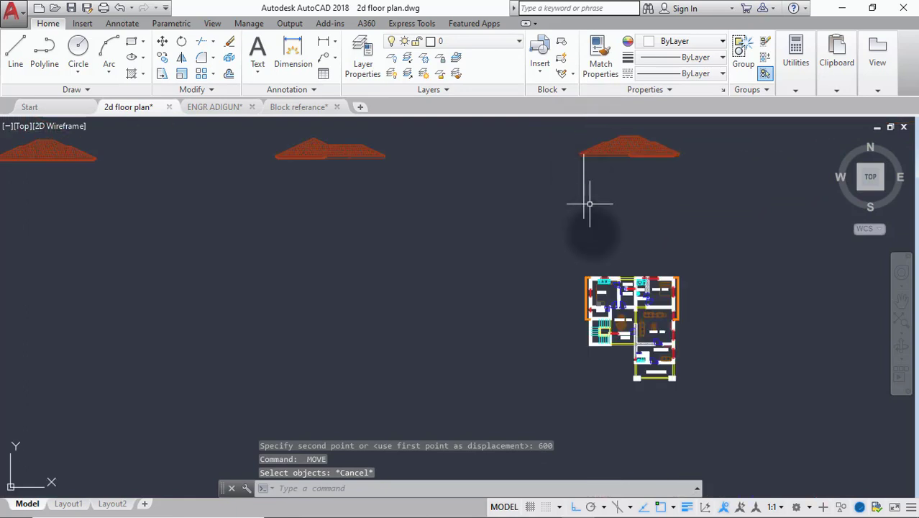
{"action": "scroll", "coordinate": [586, 262], "scroll_direction": "up", "scroll_amount": 4}
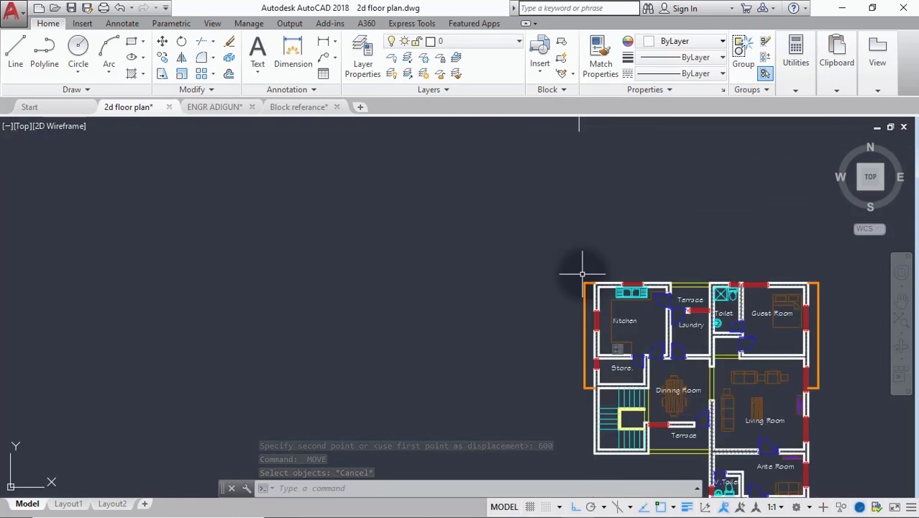
{"action": "scroll", "coordinate": [577, 273], "scroll_direction": "down", "scroll_amount": 2}
{"action": "scroll", "coordinate": [575, 286], "scroll_direction": "down", "scroll_amount": 2}
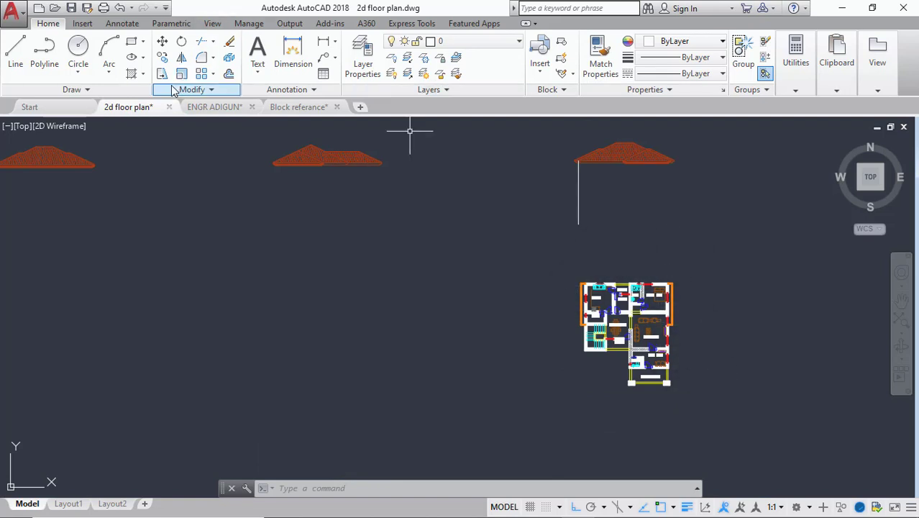
{"action": "left_click", "coordinate": [161, 43]}
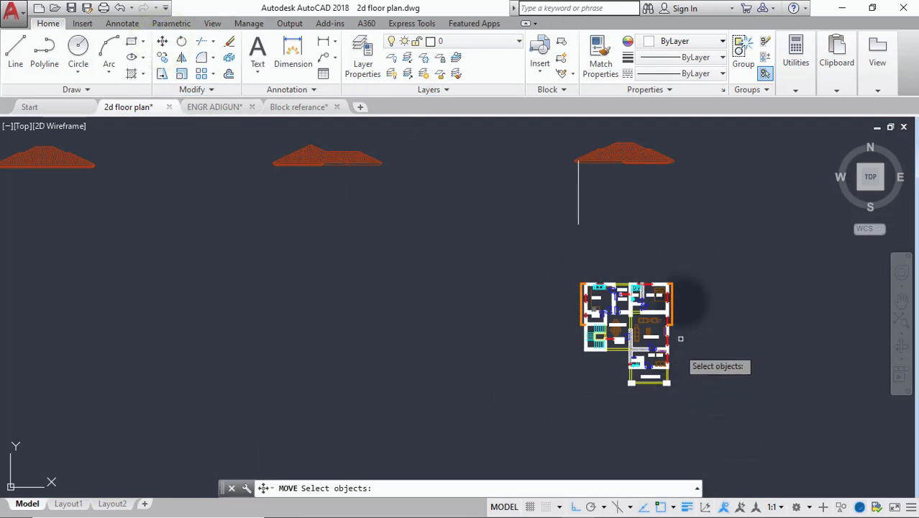
{"action": "left_click", "coordinate": [710, 259]}
{"action": "left_click", "coordinate": [573, 393]}
{"action": "key", "text": "Return"}
{"action": "scroll", "coordinate": [586, 287], "scroll_direction": "up", "scroll_amount": 3}
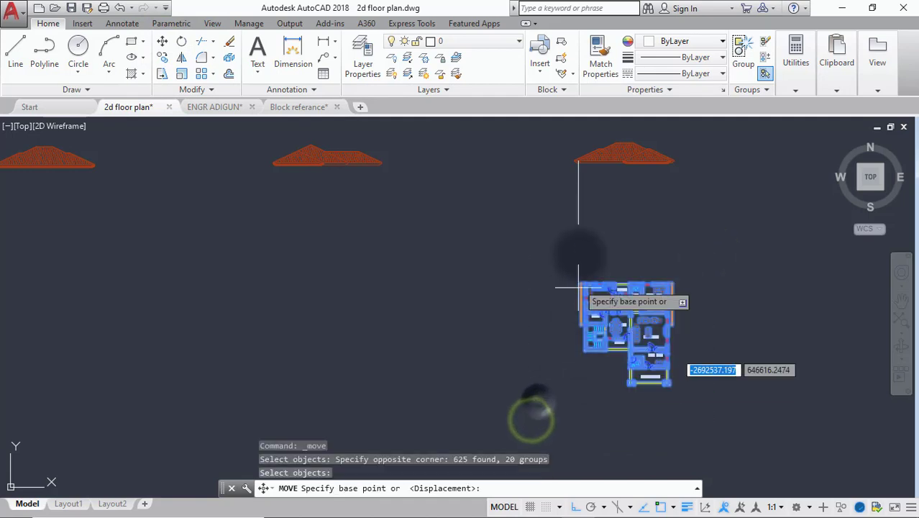
{"action": "scroll", "coordinate": [581, 308], "scroll_direction": "up", "scroll_amount": 3}
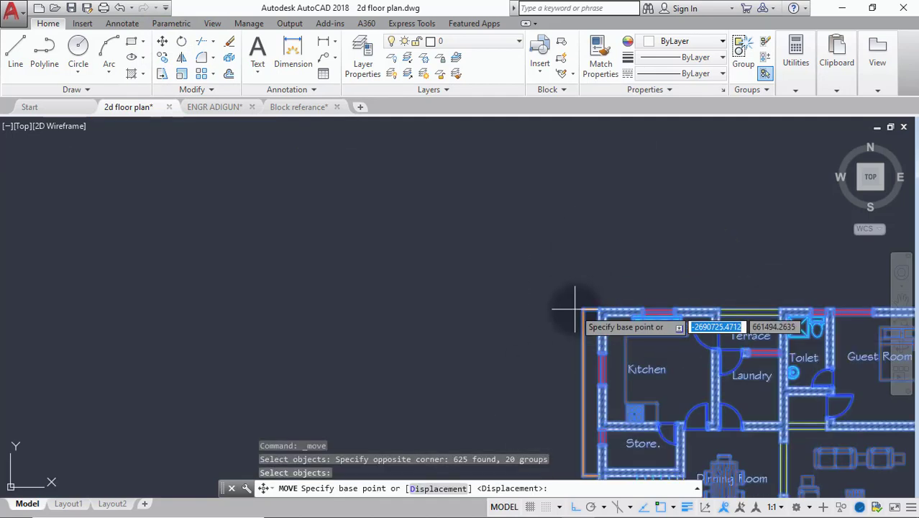
{"action": "left_click", "coordinate": [581, 310]}
{"action": "scroll", "coordinate": [579, 311], "scroll_direction": "down", "scroll_amount": 5}
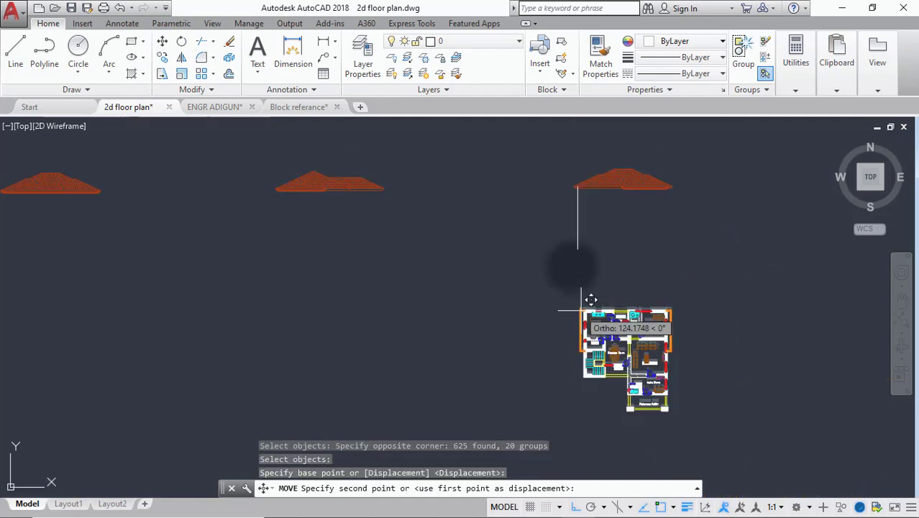
{"action": "scroll", "coordinate": [577, 241], "scroll_direction": "up", "scroll_amount": 4}
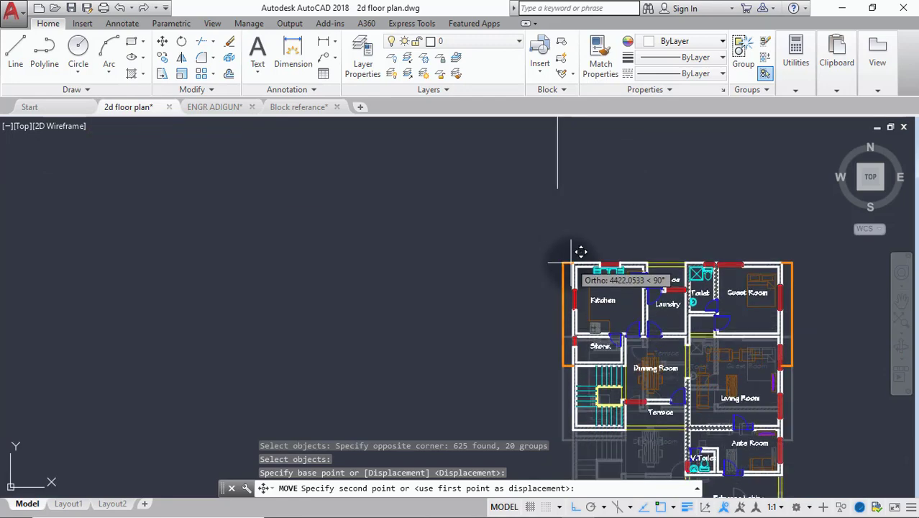
{"action": "scroll", "coordinate": [579, 237], "scroll_direction": "up", "scroll_amount": 4}
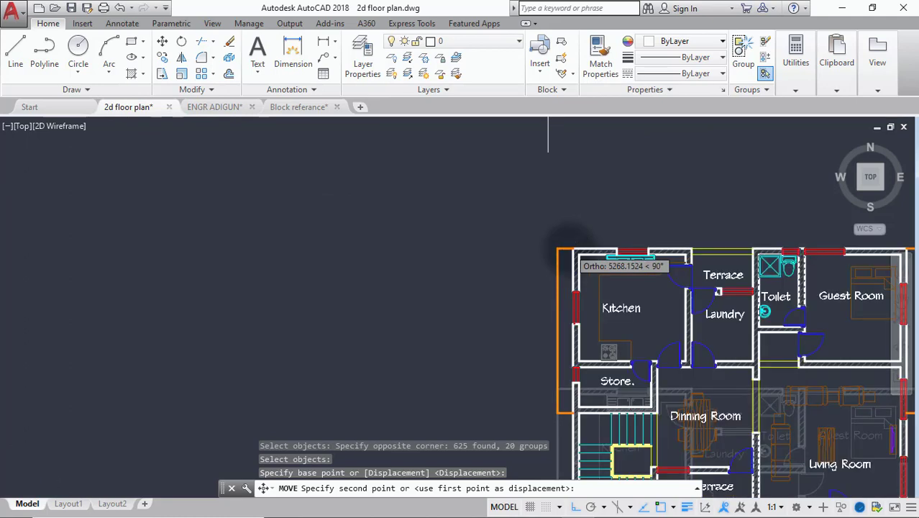
{"action": "scroll", "coordinate": [577, 238], "scroll_direction": "down", "scroll_amount": 4}
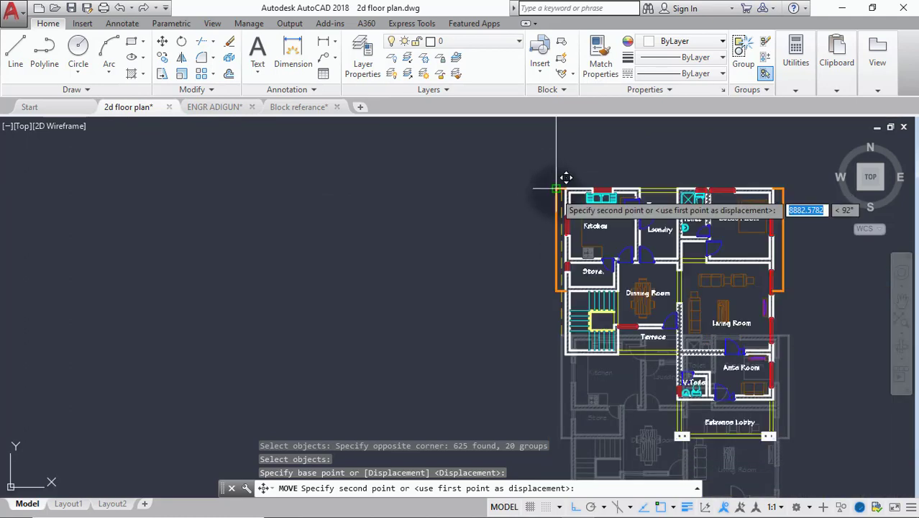
{"action": "left_click", "coordinate": [556, 190]}
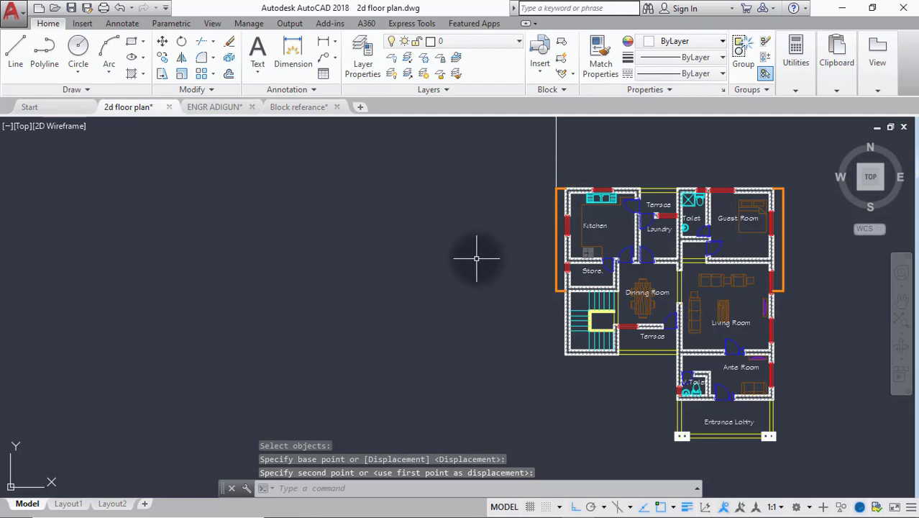
Step: Delete the vertical guide line between the rightmost roof elevation and the floor plan
{"action": "scroll", "coordinate": [476, 258], "scroll_direction": "down", "scroll_amount": 6}
{"action": "scroll", "coordinate": [501, 233], "scroll_direction": "up", "scroll_amount": 6}
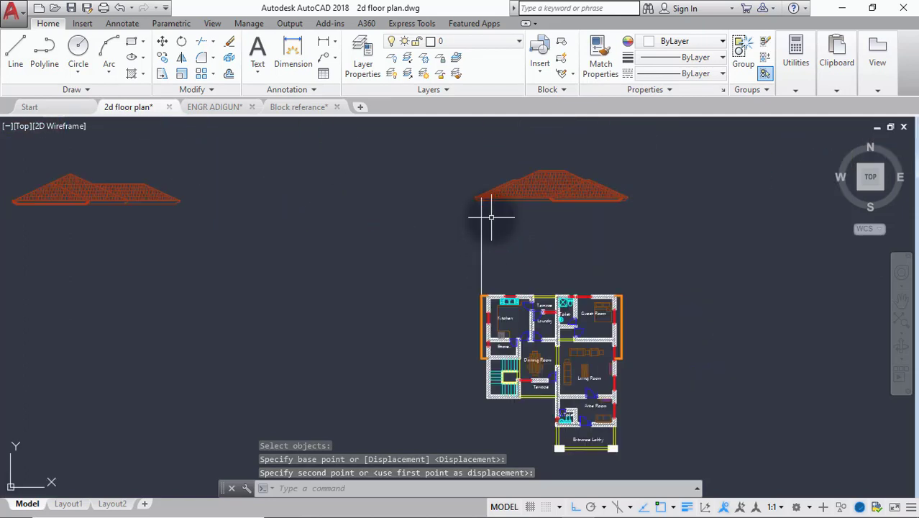
{"action": "left_click", "coordinate": [494, 259]}
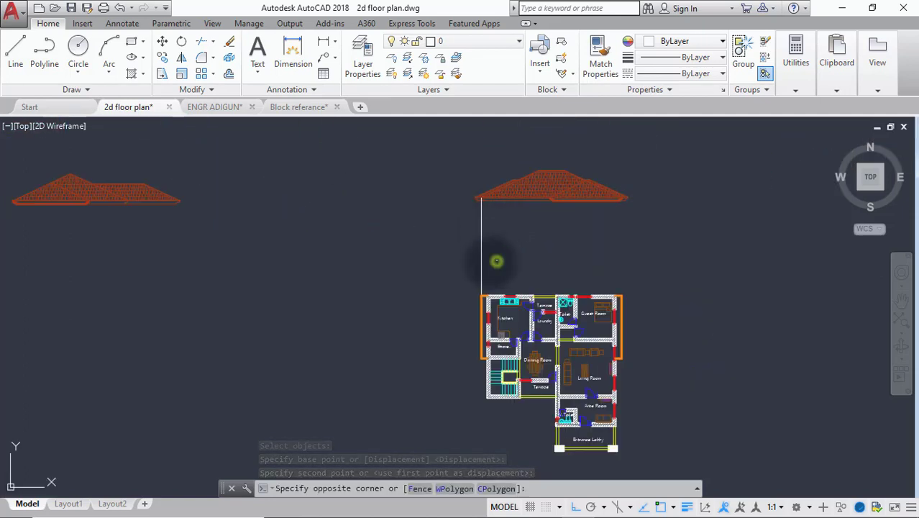
{"action": "left_click", "coordinate": [458, 270]}
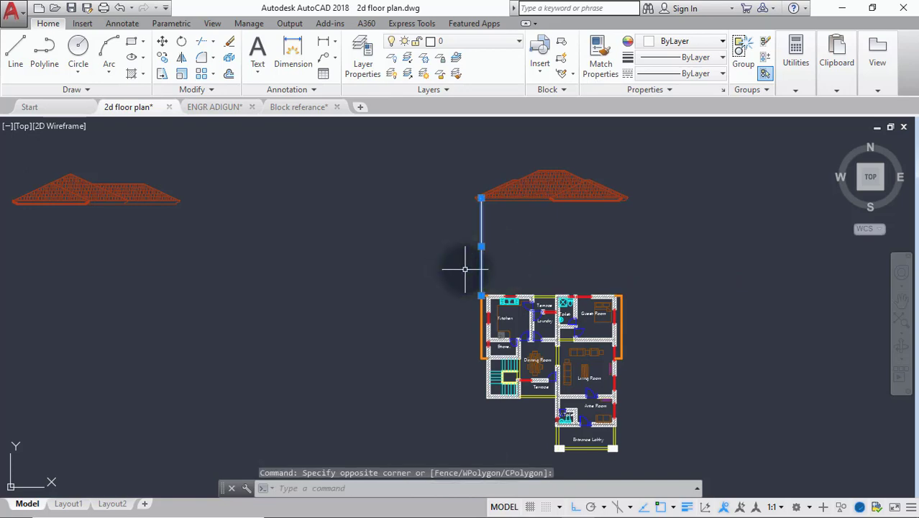
{"action": "key", "text": "Delete"}
Step: Delete the stray short vertical line inside the left eave of the rightmost roof elevation
{"action": "scroll", "coordinate": [483, 203], "scroll_direction": "up", "scroll_amount": 5}
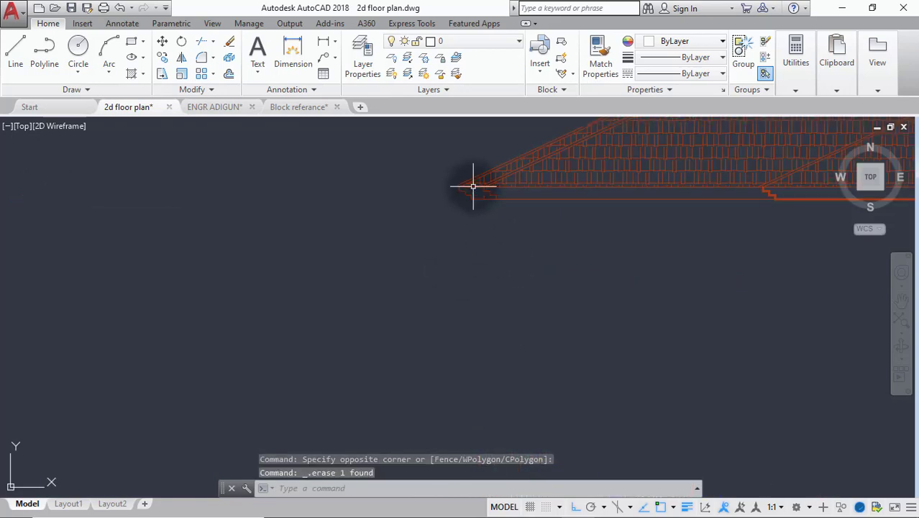
{"action": "left_click", "coordinate": [489, 203]}
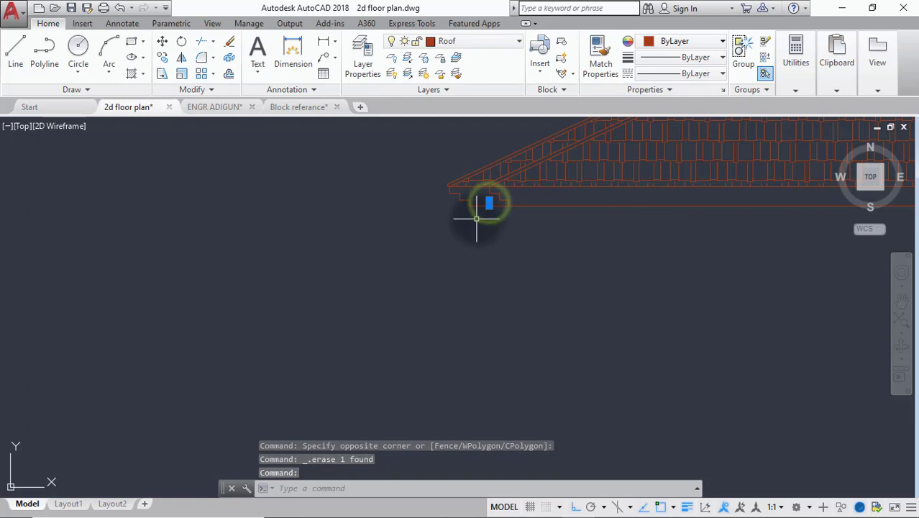
{"action": "key", "text": "Escape"}
Step: Place vertical construction lines through the lower-left and lower-right outer corners of the staircase walls on the copied floor plan
{"action": "scroll", "coordinate": [476, 218], "scroll_direction": "down", "scroll_amount": 6}
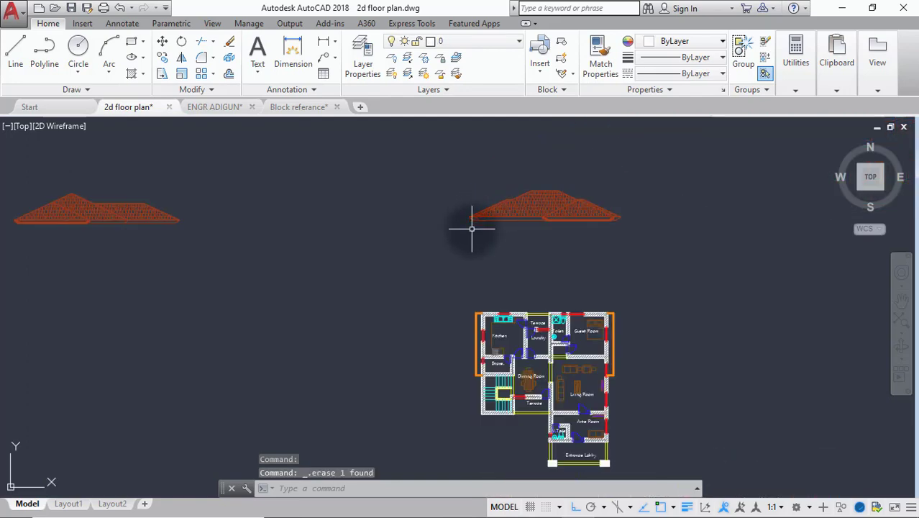
{"action": "middle_click_drag", "start_coordinate": [495, 264], "coordinate": [420, 236]}
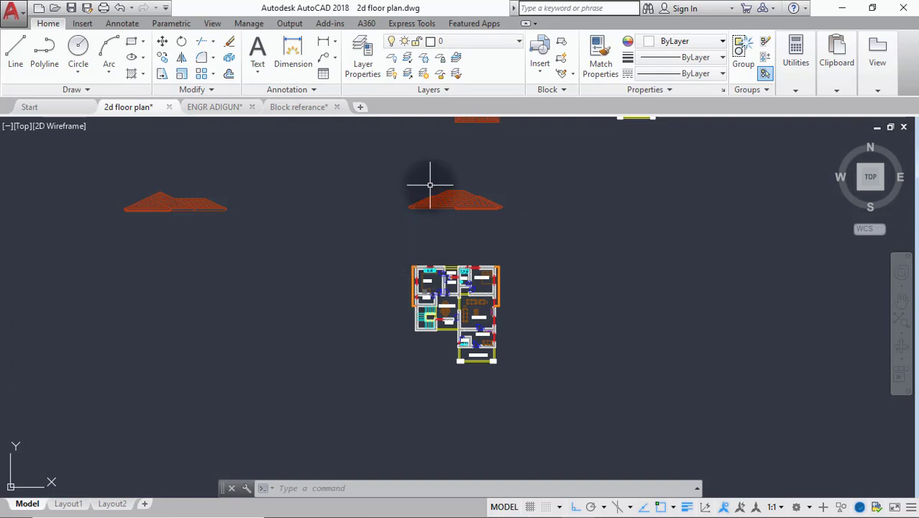
{"action": "type", "text": "l"}
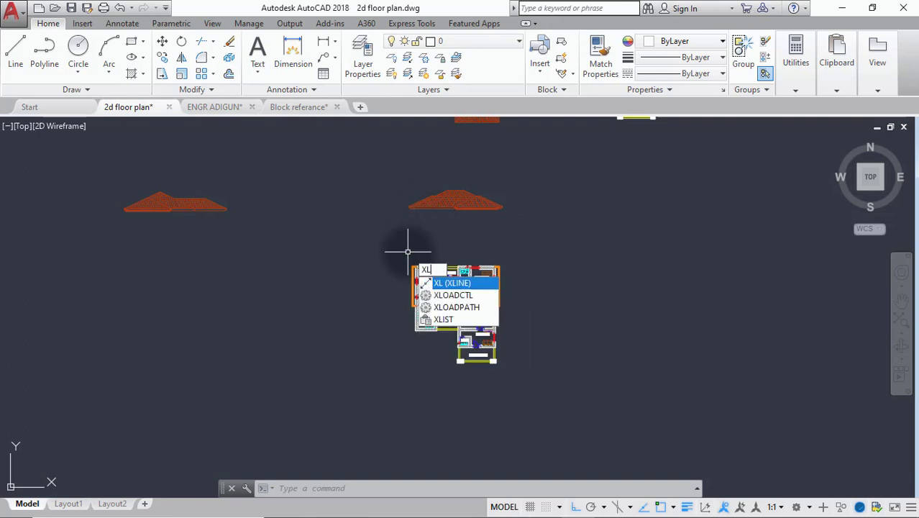
{"action": "key", "text": "Return"}
{"action": "type", "text": "v"}
{"action": "key", "text": "Return"}
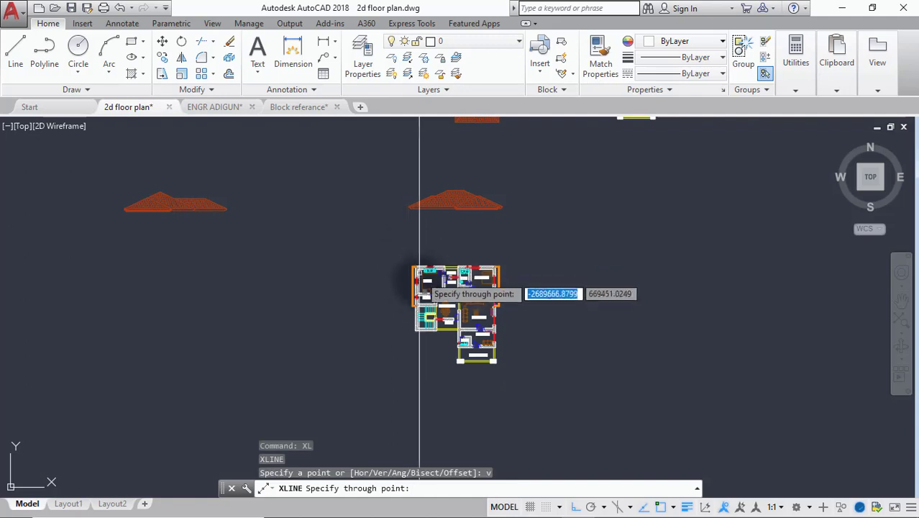
{"action": "scroll", "coordinate": [397, 301], "scroll_direction": "up", "scroll_amount": 2}
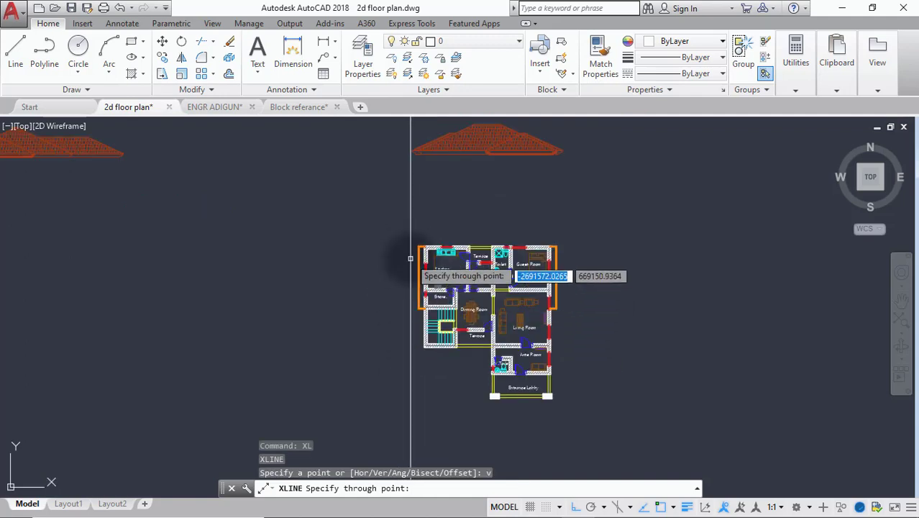
{"action": "scroll", "coordinate": [414, 260], "scroll_direction": "up", "scroll_amount": 5}
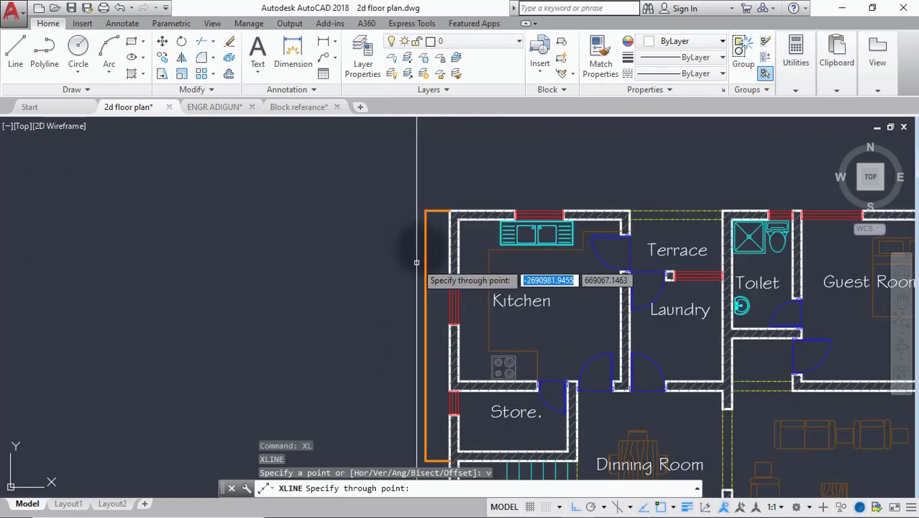
{"action": "scroll", "coordinate": [430, 279], "scroll_direction": "down", "scroll_amount": 2}
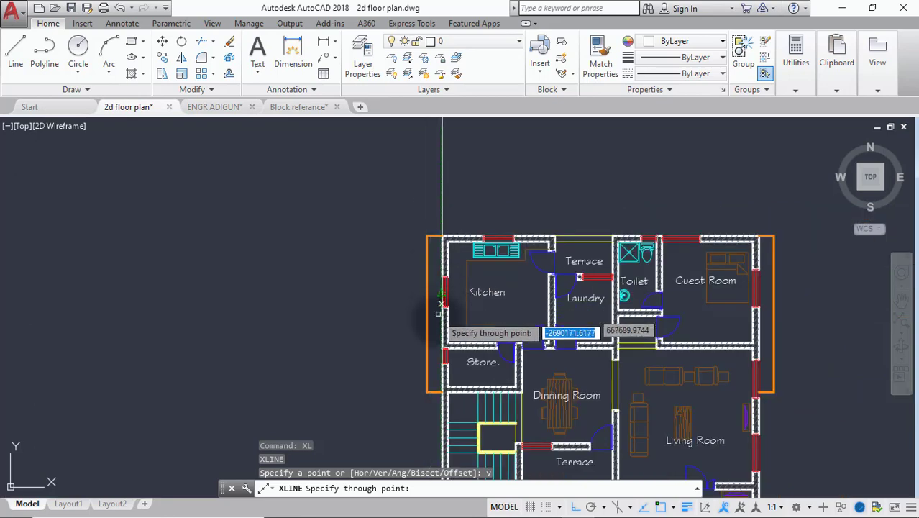
{"action": "scroll", "coordinate": [431, 302], "scroll_direction": "down", "scroll_amount": 6}
{"action": "scroll", "coordinate": [423, 284], "scroll_direction": "up", "scroll_amount": 6}
{"action": "scroll", "coordinate": [429, 288], "scroll_direction": "up", "scroll_amount": 2}
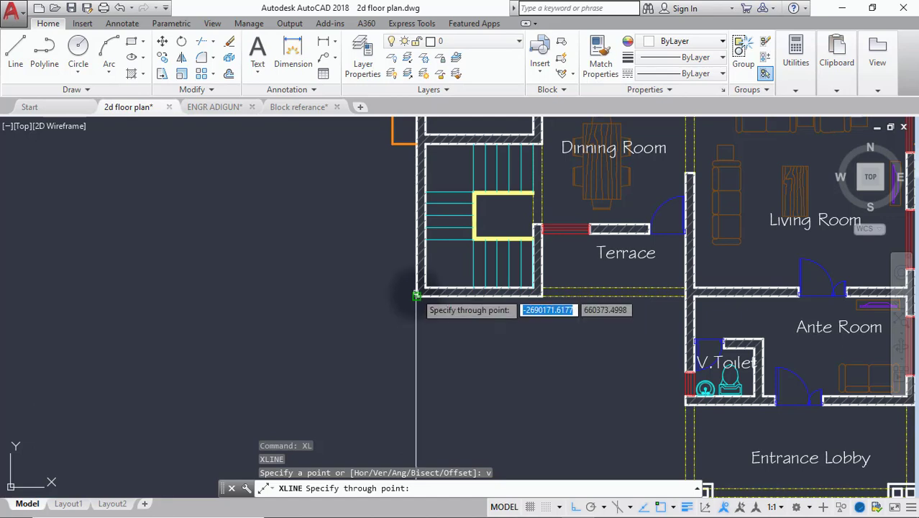
{"action": "left_click", "coordinate": [415, 295]}
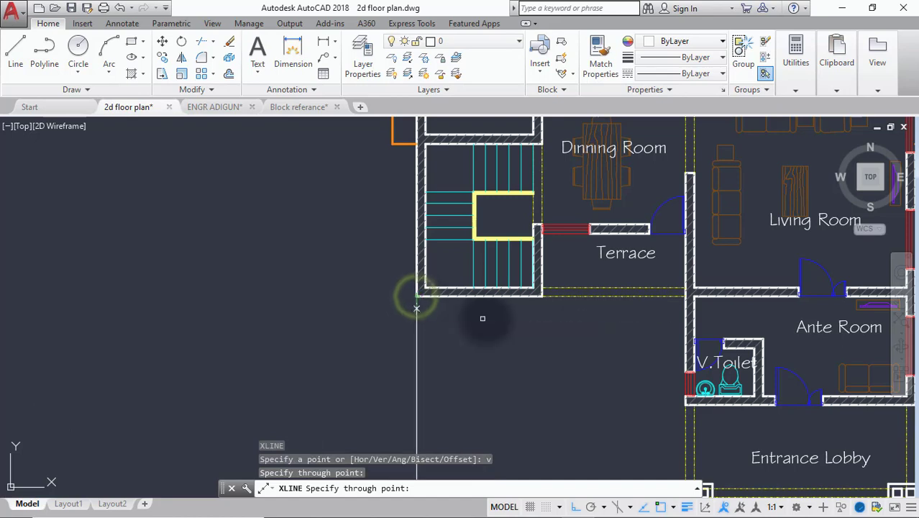
{"action": "left_click", "coordinate": [541, 296]}
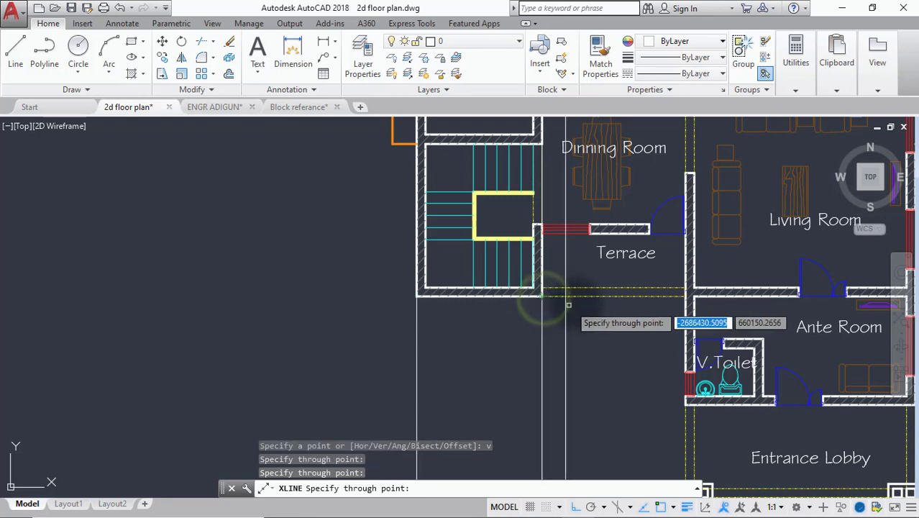
Step: Add vertical construction lines through both ends of the wall piece between the window and the door at the terrace beside the dining room
{"action": "scroll", "coordinate": [589, 233], "scroll_direction": "up", "scroll_amount": 4}
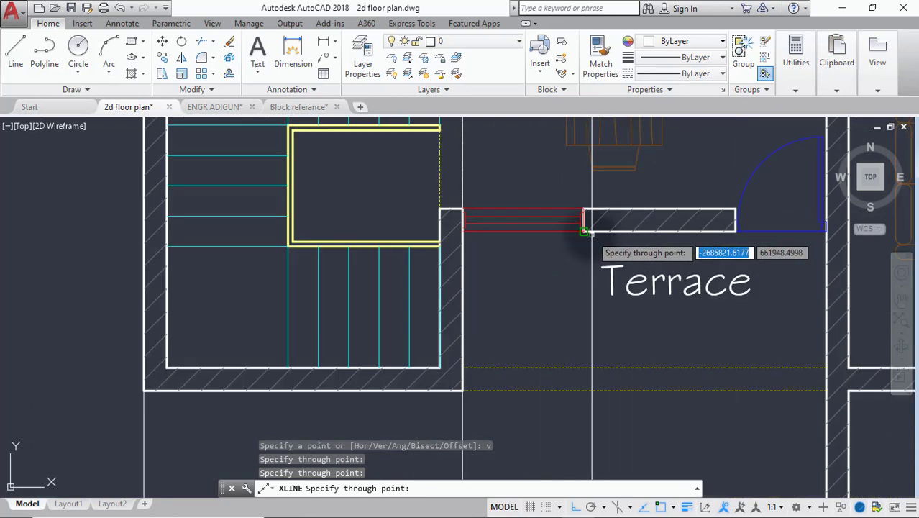
{"action": "left_click", "coordinate": [583, 231]}
{"action": "scroll", "coordinate": [552, 300], "scroll_direction": "down", "scroll_amount": 2}
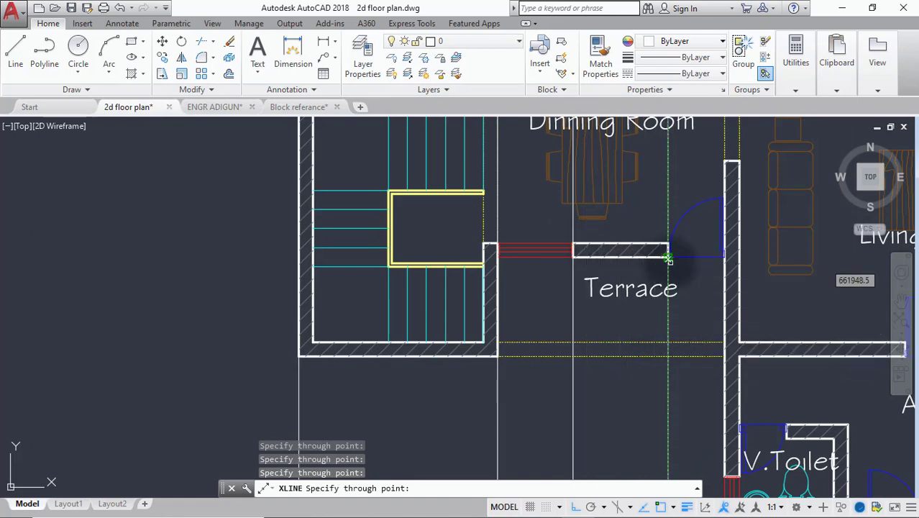
{"action": "scroll", "coordinate": [669, 256], "scroll_direction": "up", "scroll_amount": 4}
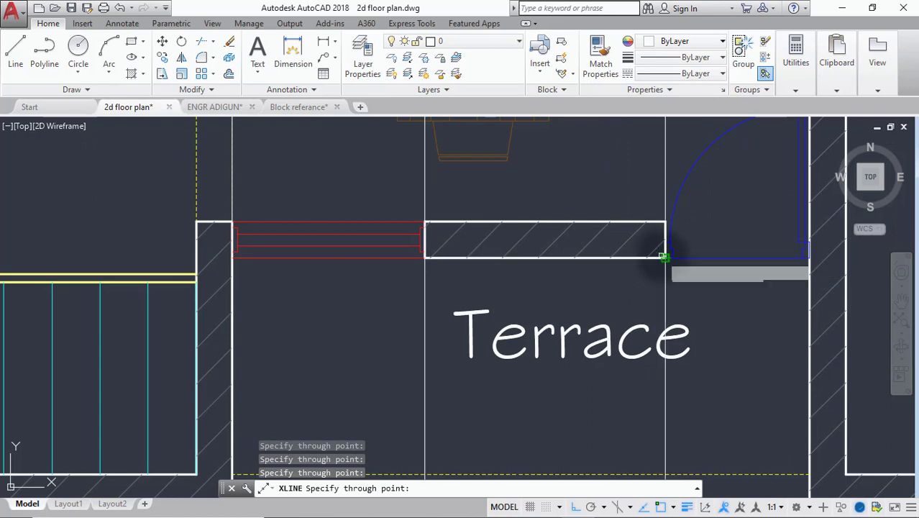
{"action": "left_click", "coordinate": [663, 257]}
Step: Add vertical construction lines through the side edges of both small squares in the entrance lobby's left column
{"action": "scroll", "coordinate": [663, 256], "scroll_direction": "down", "scroll_amount": 5}
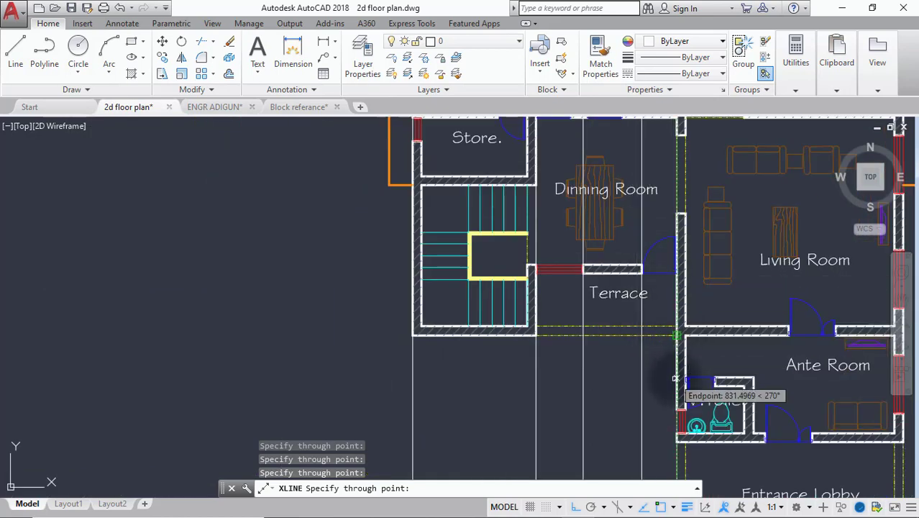
{"action": "middle_click_drag", "start_coordinate": [668, 382], "coordinate": [642, 264]}
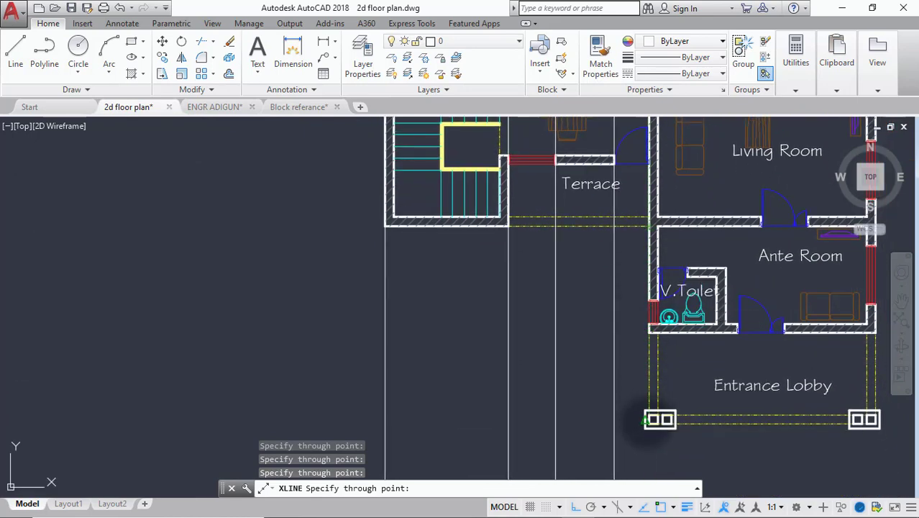
{"action": "scroll", "coordinate": [645, 422], "scroll_direction": "up", "scroll_amount": 6}
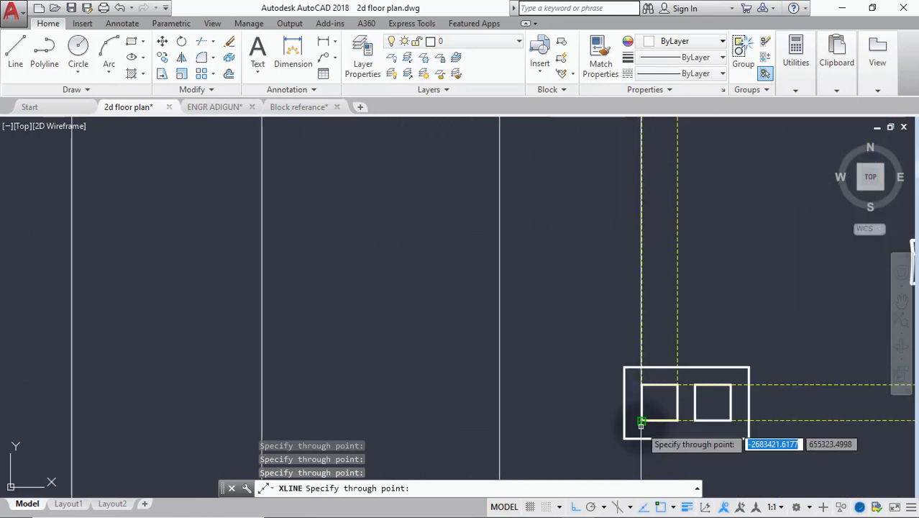
{"action": "left_click", "coordinate": [638, 422]}
{"action": "scroll", "coordinate": [638, 422], "scroll_direction": "down", "scroll_amount": 4}
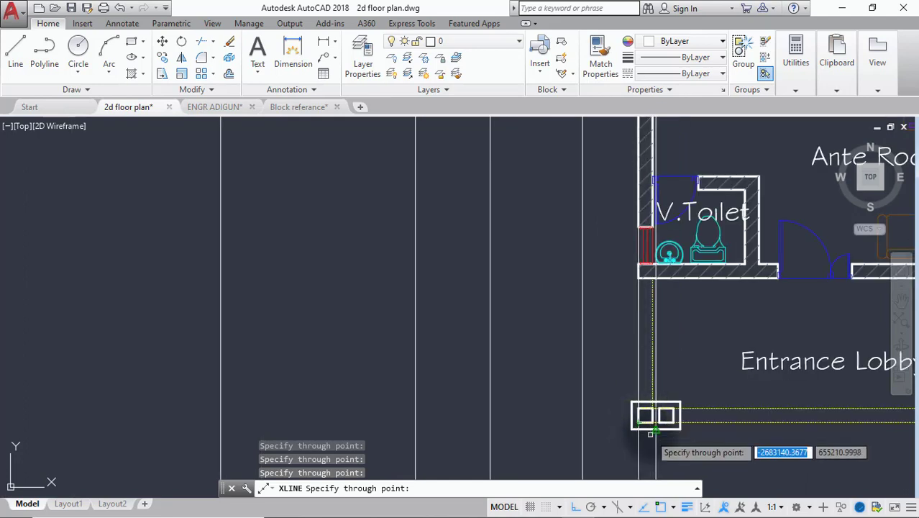
{"action": "scroll", "coordinate": [632, 431], "scroll_direction": "up", "scroll_amount": 6}
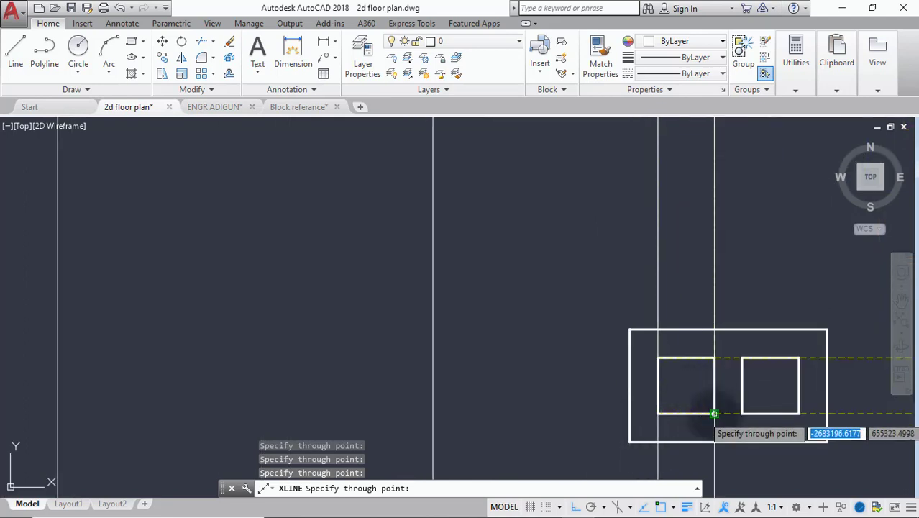
{"action": "left_click", "coordinate": [713, 415]}
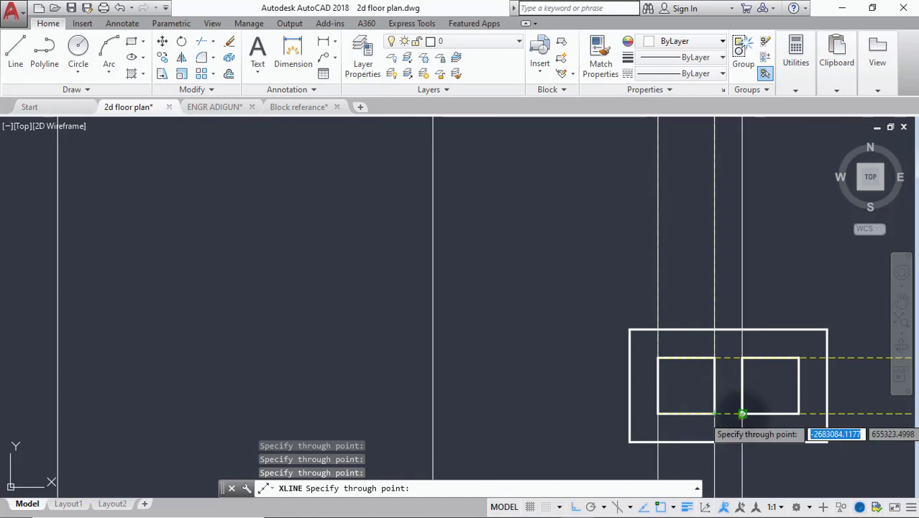
{"action": "left_click", "coordinate": [742, 415]}
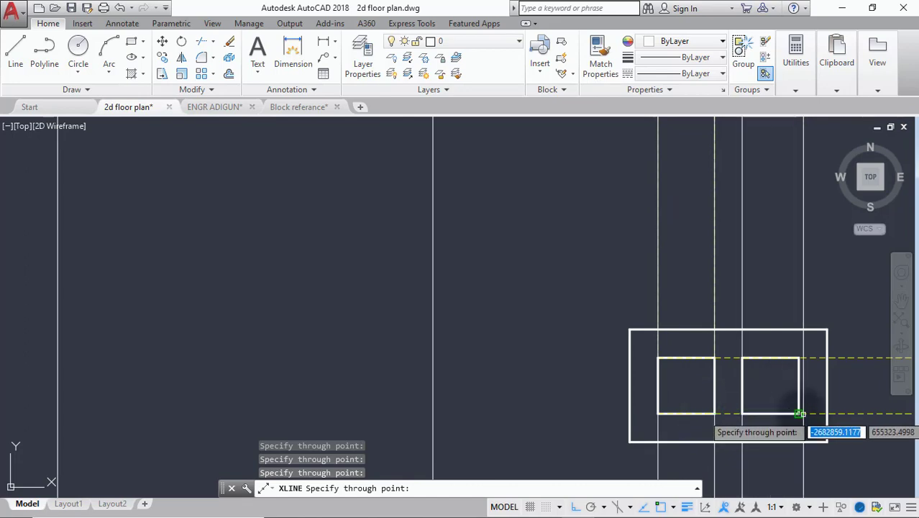
{"action": "middle_click", "coordinate": [798, 414]}
{"action": "middle_click", "coordinate": [798, 414]}
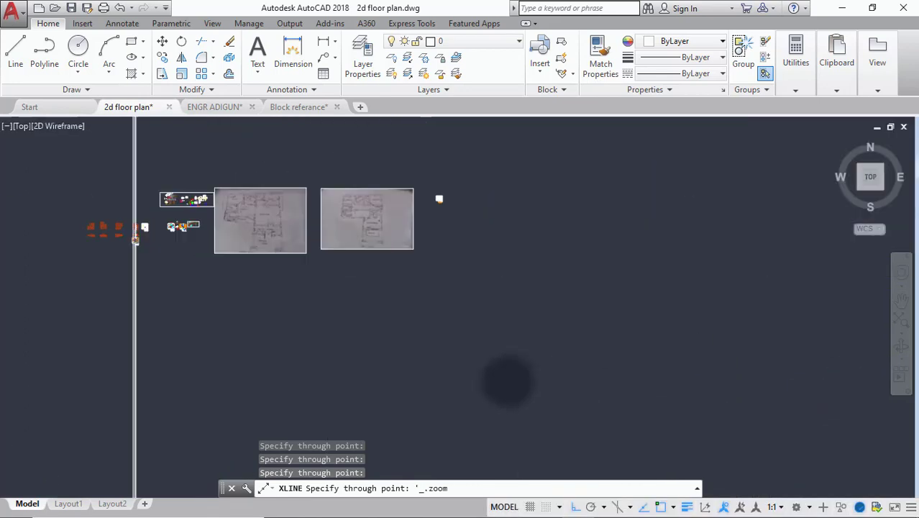
Step: Add vertical construction lines through both wall corners of the door opening between the entrance lobby and the ante room
{"action": "scroll", "coordinate": [52, 257], "scroll_direction": "up", "scroll_amount": 5}
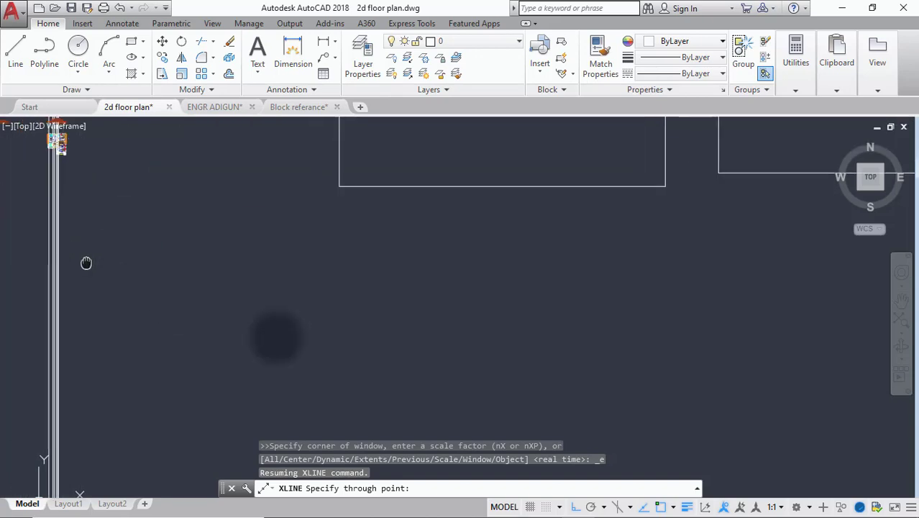
{"action": "scroll", "coordinate": [295, 241], "scroll_direction": "up", "scroll_amount": 6}
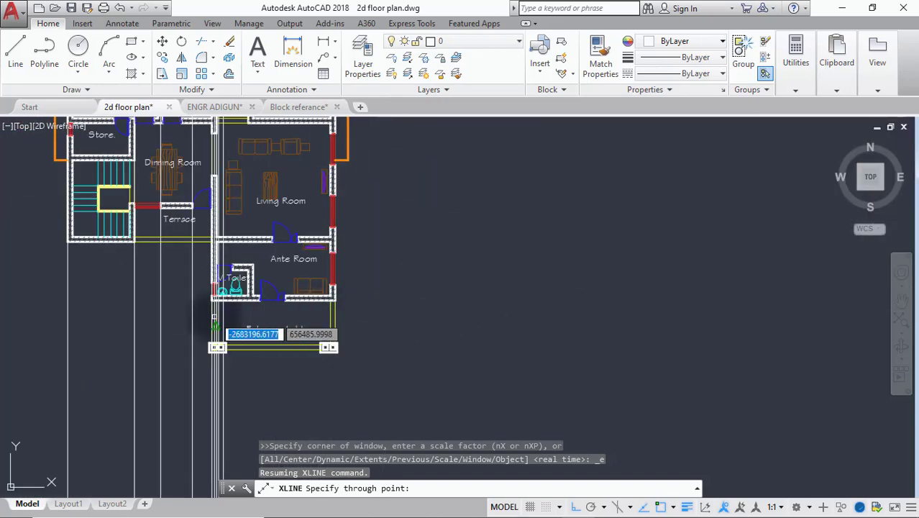
{"action": "scroll", "coordinate": [214, 313], "scroll_direction": "up", "scroll_amount": 3}
{"action": "scroll", "coordinate": [300, 296], "scroll_direction": "down", "scroll_amount": 2}
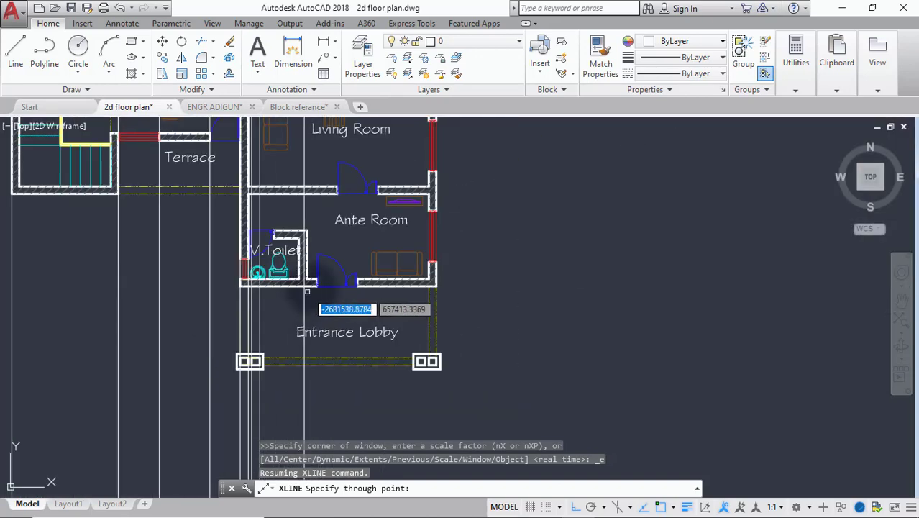
{"action": "scroll", "coordinate": [312, 289], "scroll_direction": "up", "scroll_amount": 5}
{"action": "scroll", "coordinate": [313, 287], "scroll_direction": "up", "scroll_amount": 3}
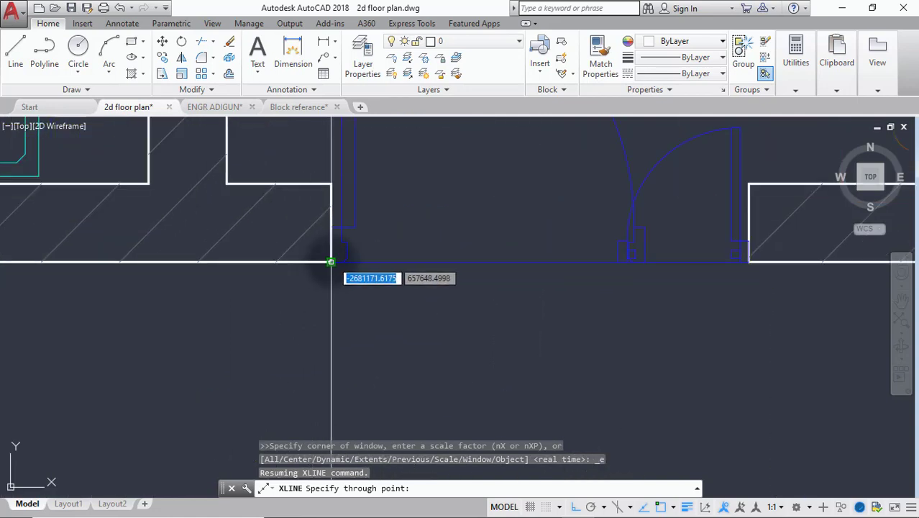
{"action": "left_click", "coordinate": [330, 261]}
{"action": "scroll", "coordinate": [345, 263], "scroll_direction": "down", "scroll_amount": 4}
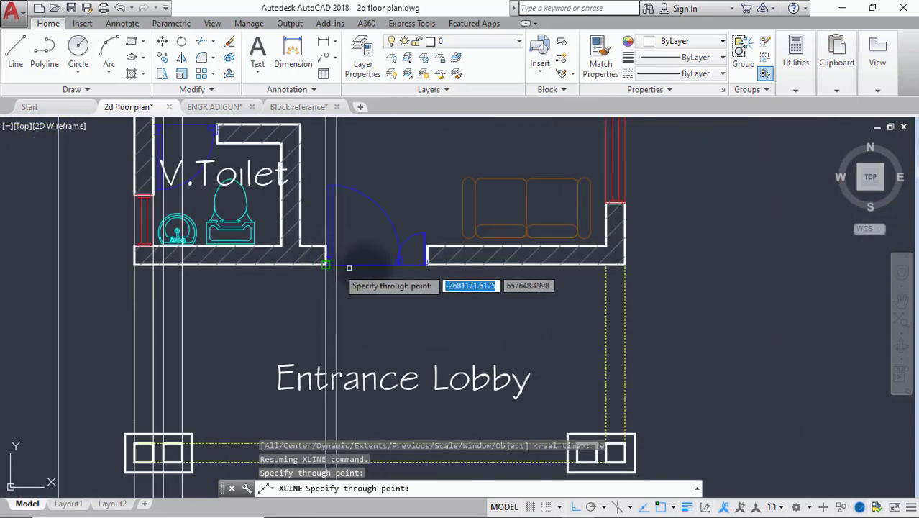
{"action": "scroll", "coordinate": [420, 252], "scroll_direction": "up", "scroll_amount": 5}
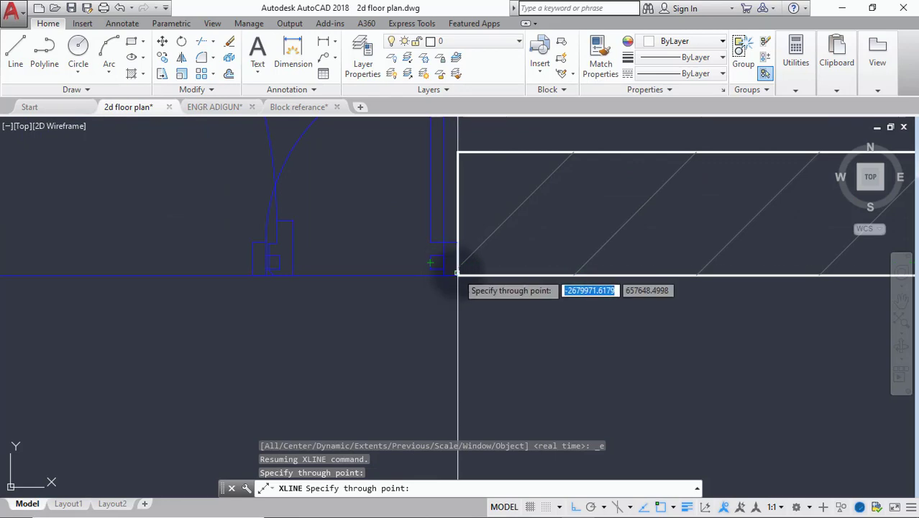
Step: Add vertical construction lines through the side edges of both small squares in the entrance lobby's right column, and end the construction lines
{"action": "scroll", "coordinate": [458, 274], "scroll_direction": "down", "scroll_amount": 5}
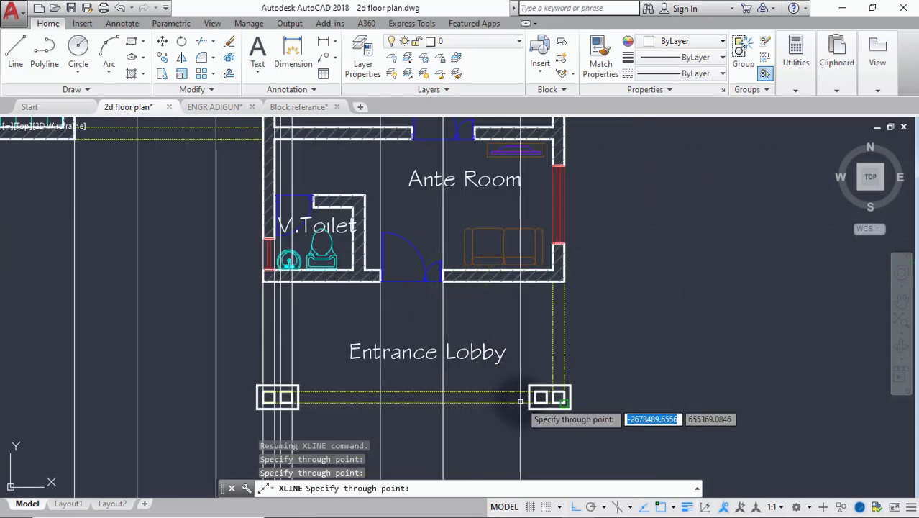
{"action": "scroll", "coordinate": [536, 410], "scroll_direction": "up", "scroll_amount": 3}
{"action": "left_click", "coordinate": [553, 403]}
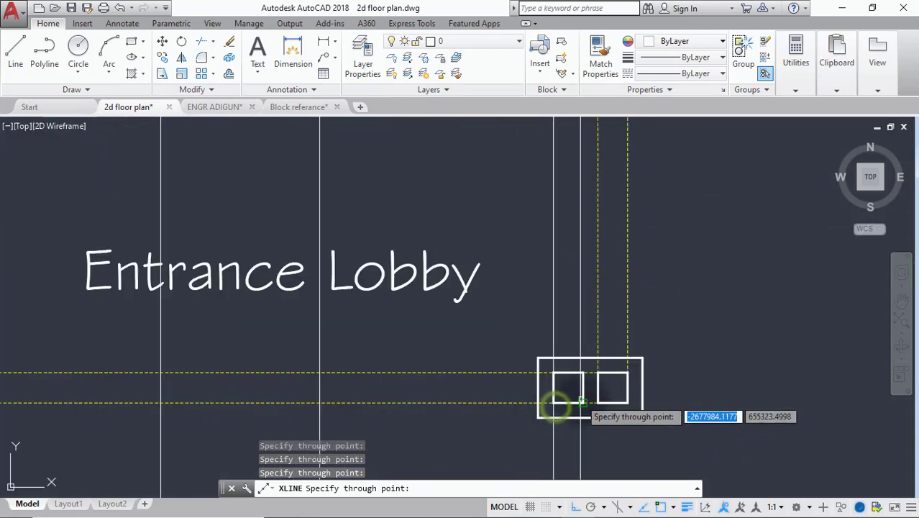
{"action": "left_click", "coordinate": [582, 403]}
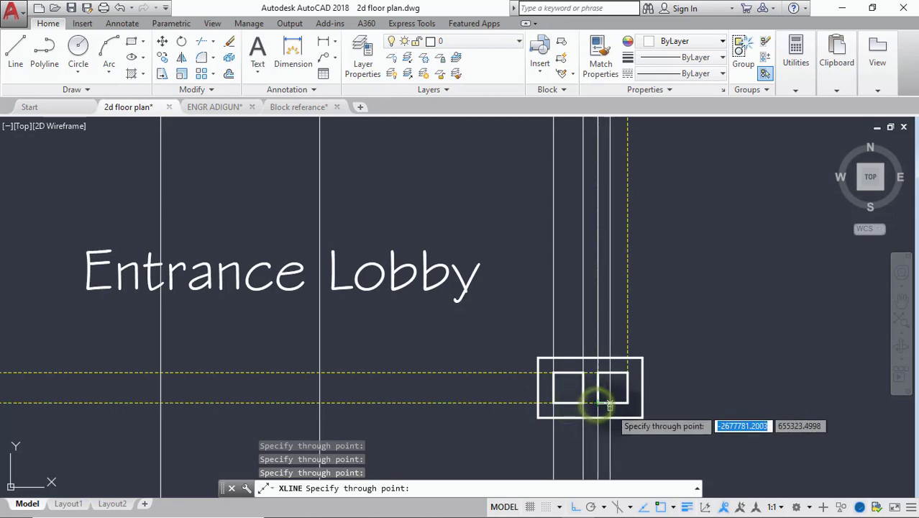
{"action": "left_click", "coordinate": [598, 403]}
{"action": "left_click", "coordinate": [627, 402]}
{"action": "scroll", "coordinate": [463, 417], "scroll_direction": "down", "scroll_amount": 5}
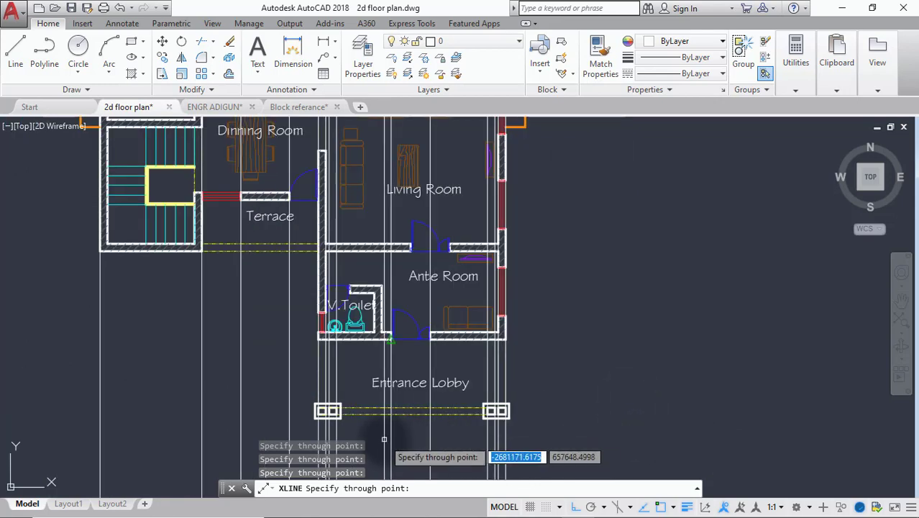
{"action": "scroll", "coordinate": [399, 435], "scroll_direction": "down", "scroll_amount": 2}
{"action": "scroll", "coordinate": [399, 433], "scroll_direction": "down", "scroll_amount": 2}
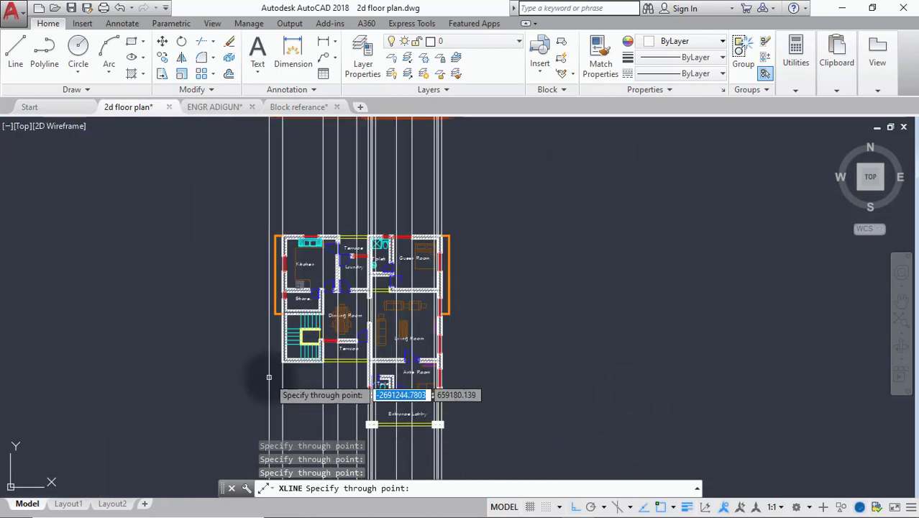
{"action": "key", "text": "Escape"}
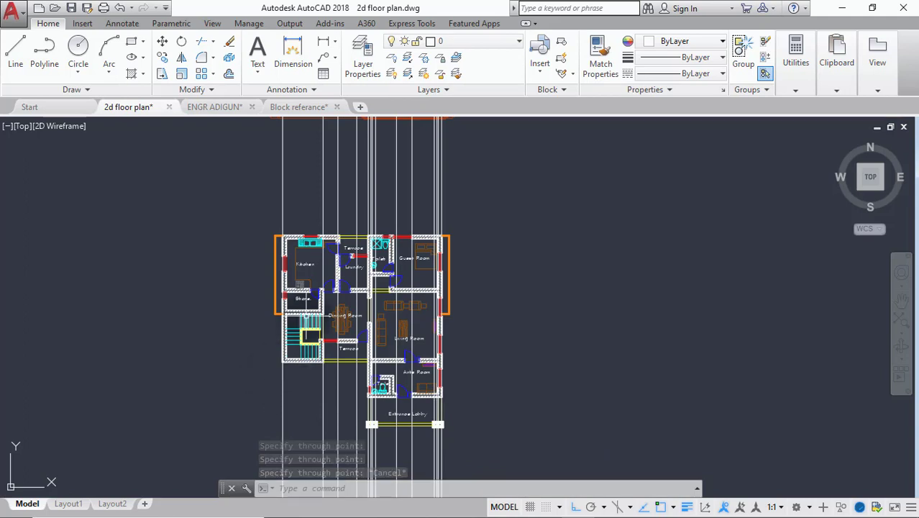
Step: Draw a horizontal base line across all vertical construction lines, just above the floor plan and extending past both sides
{"action": "middle_click_drag", "start_coordinate": [325, 263], "coordinate": [338, 371]}
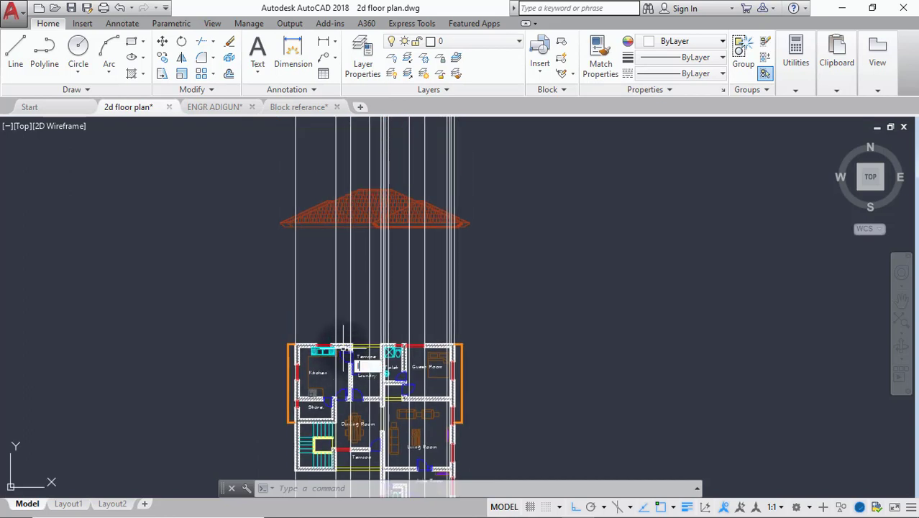
{"action": "type", "text": "L"}
{"action": "key", "text": "Return"}
{"action": "scroll", "coordinate": [435, 320], "scroll_direction": "up", "scroll_amount": 2}
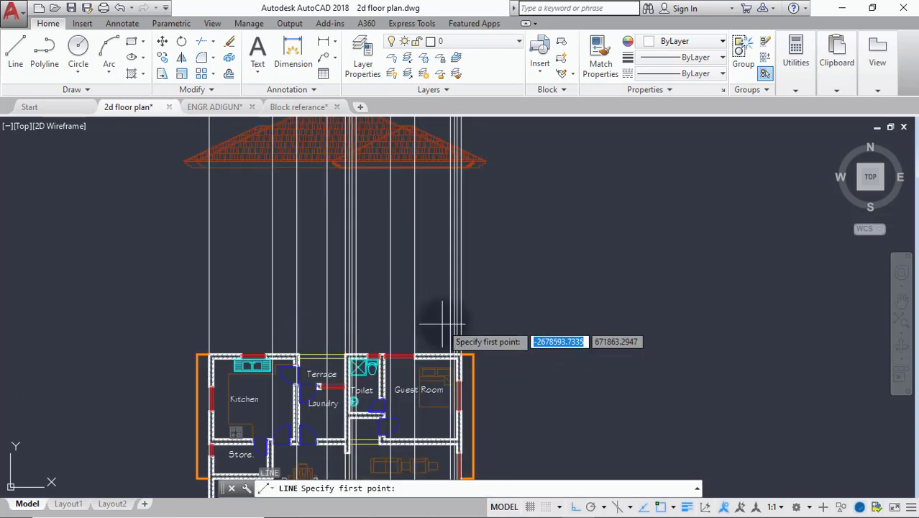
{"action": "left_click", "coordinate": [495, 324]}
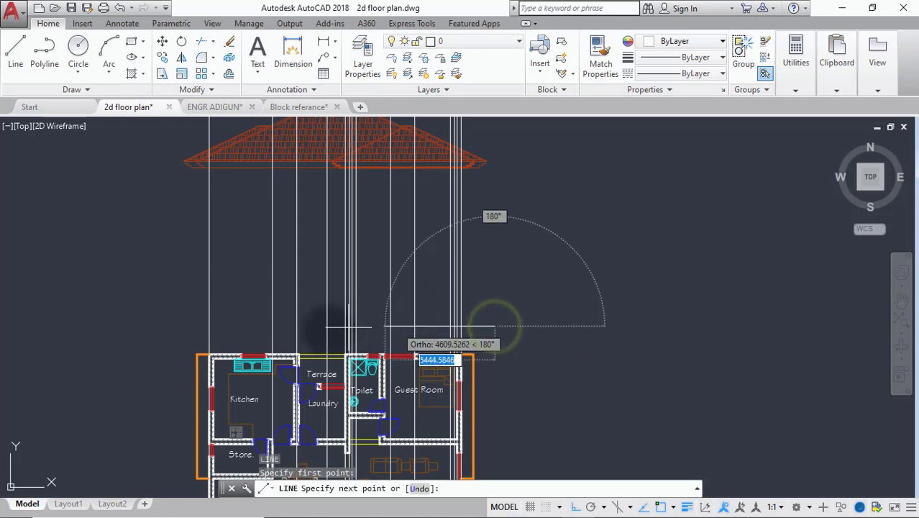
{"action": "left_click", "coordinate": [138, 326]}
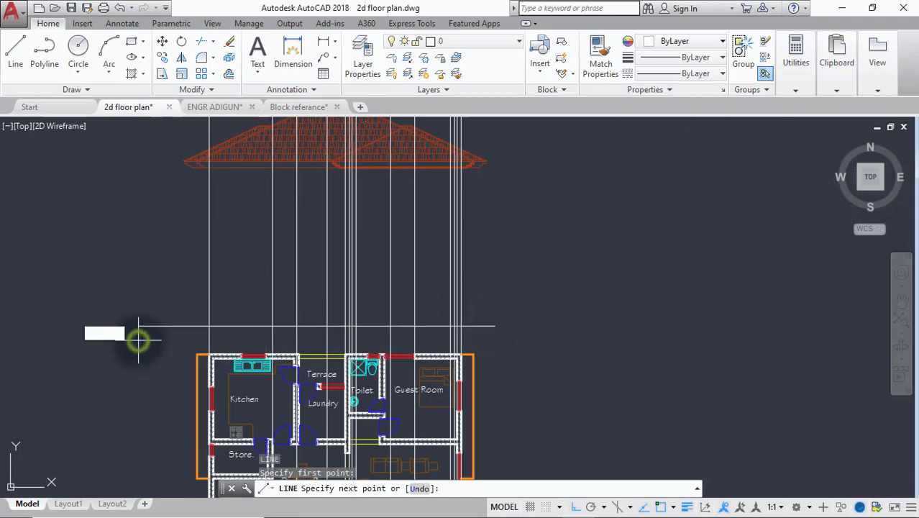
{"action": "key", "text": "Escape"}
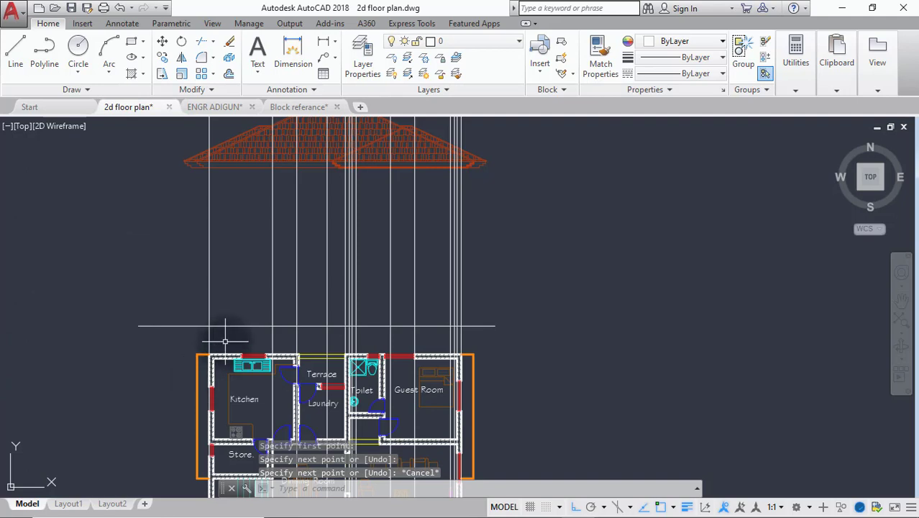
Step: Offset the horizontal base line 3000 upward toward the roof to mark the wall height
{"action": "type", "text": "o"}
{"action": "key", "text": "Return"}
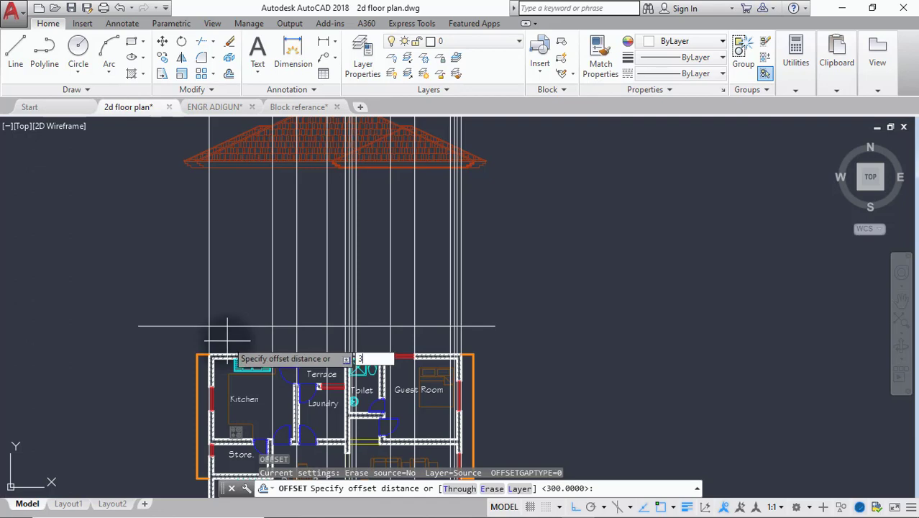
{"action": "key", "text": "Return"}
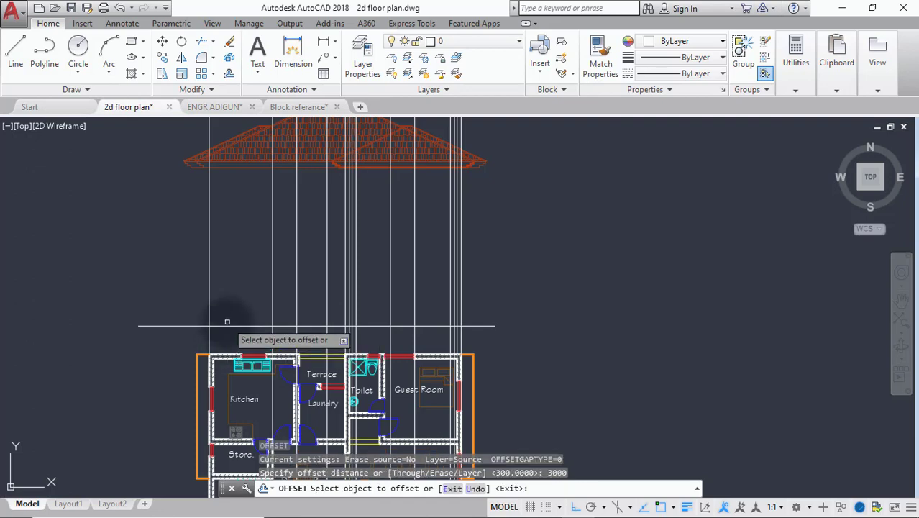
{"action": "left_click", "coordinate": [231, 325]}
{"action": "left_click", "coordinate": [239, 229]}
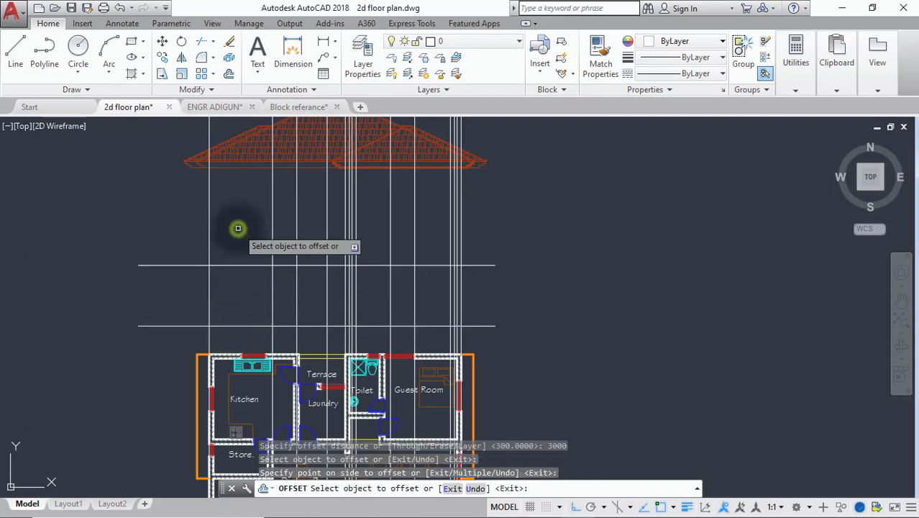
{"action": "key", "text": "Escape"}
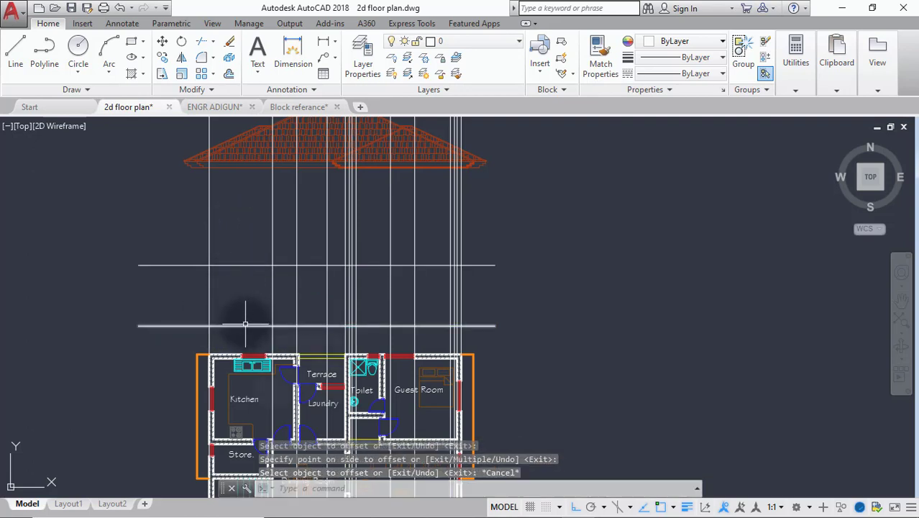
Step: Offset the horizontal base line 900 upward to mark the window sill level
{"action": "mouse_move", "coordinate": [245, 325]}
{"action": "middle_mouse_down"}
{"action": "mouse_move", "coordinate": [365, 311]}
{"action": "mouse_move", "coordinate": [307, 339]}
{"action": "mouse_move", "coordinate": [285, 421]}
{"action": "middle_mouse_up"}
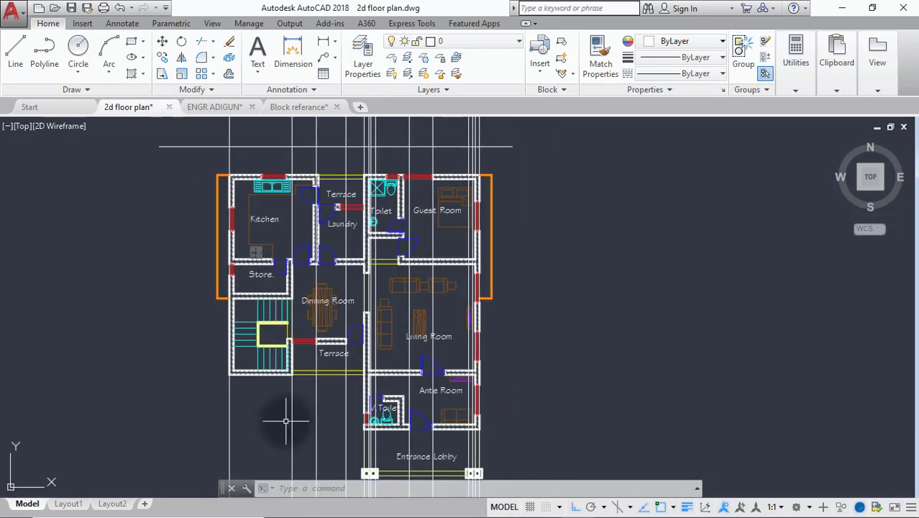
{"action": "scroll", "coordinate": [285, 421], "scroll_direction": "down", "scroll_amount": 4}
{"action": "scroll", "coordinate": [291, 424], "scroll_direction": "up", "scroll_amount": 2}
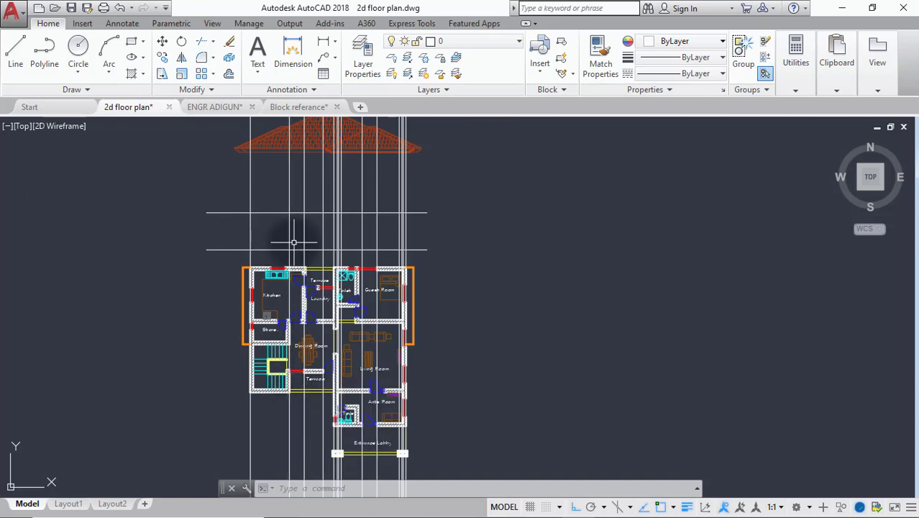
{"action": "middle_click_drag", "start_coordinate": [280, 232], "coordinate": [278, 239]}
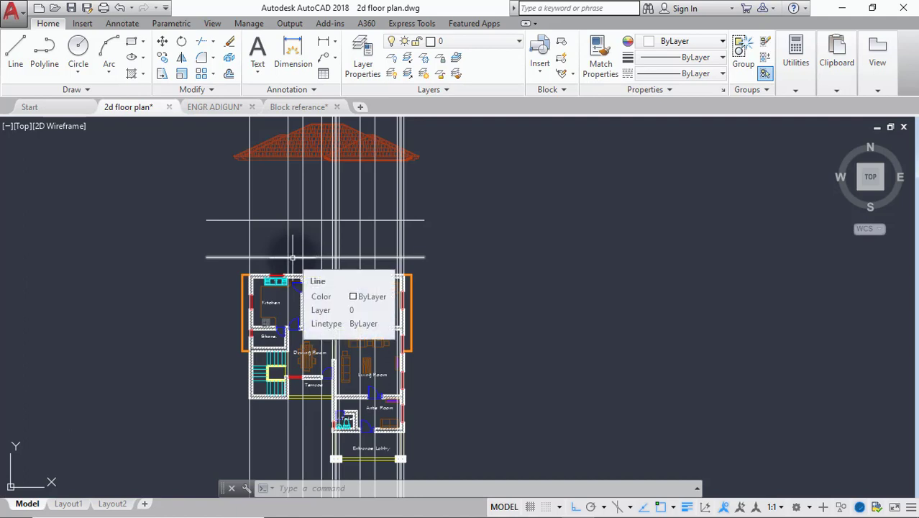
{"action": "type", "text": "o"}
{"action": "key", "text": "Return"}
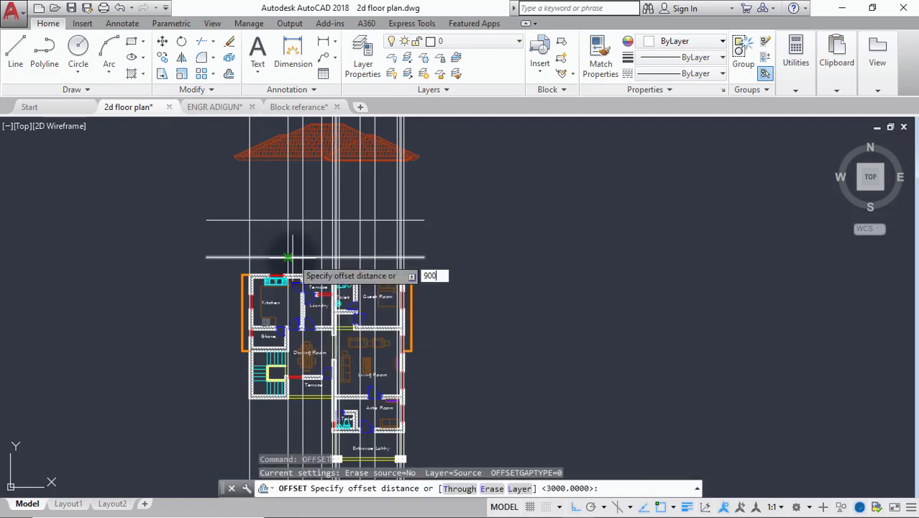
{"action": "key", "text": "Return"}
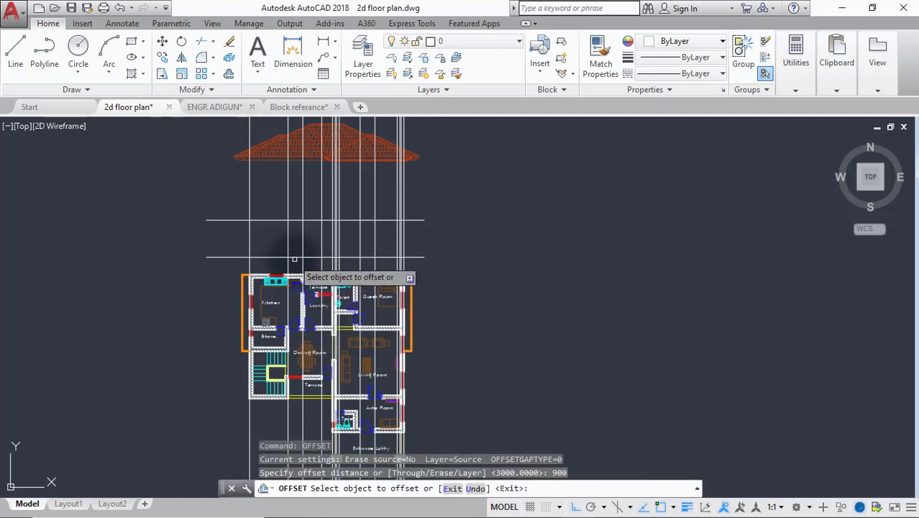
{"action": "left_click", "coordinate": [294, 256]}
{"action": "scroll", "coordinate": [294, 245], "scroll_direction": "up", "scroll_amount": 5}
{"action": "left_click", "coordinate": [293, 241]}
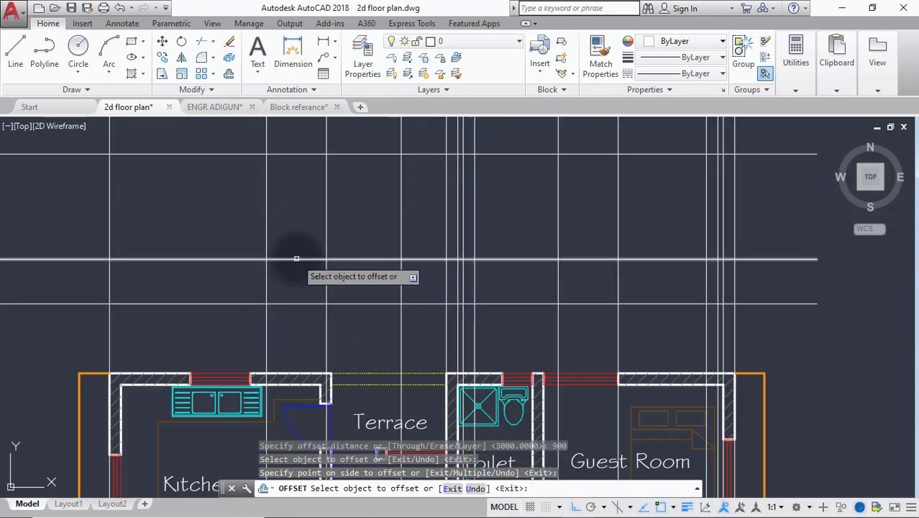
Step: Offset the sill line 1200 upward to mark the window head level, and end the Offset command
{"action": "left_click", "coordinate": [296, 258]}
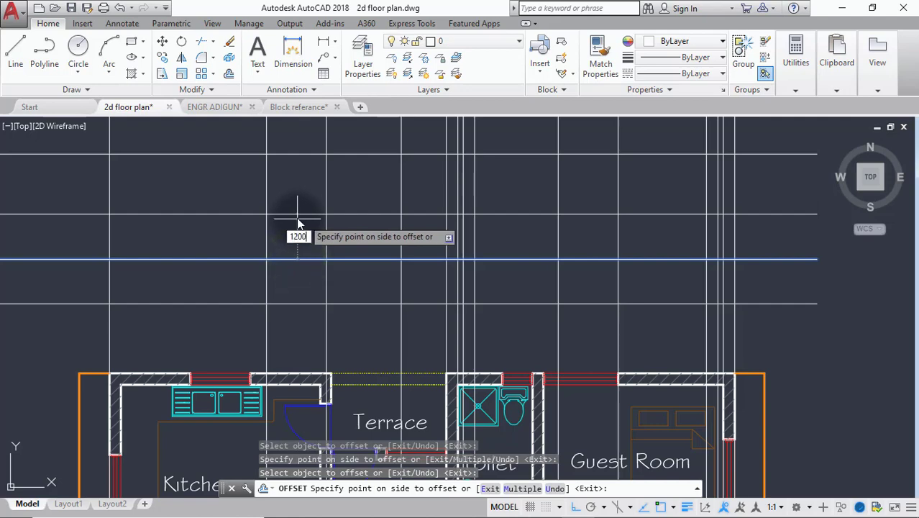
{"action": "left_click", "coordinate": [298, 222]}
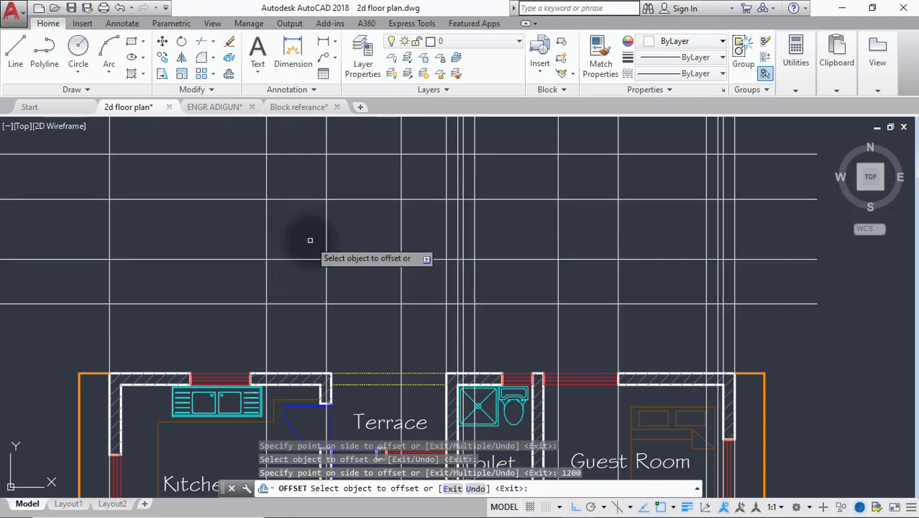
{"action": "key", "text": "Return"}
{"action": "key", "text": "Escape"}
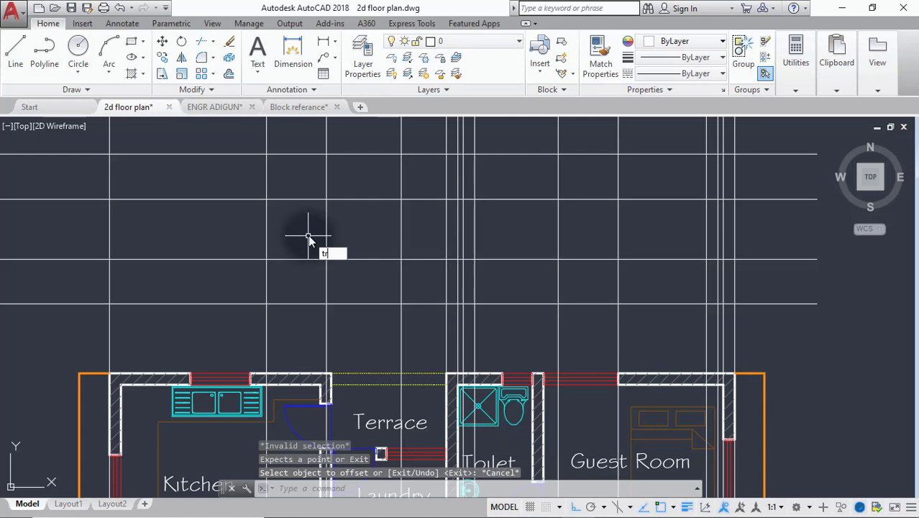
Step: Trim the sill and head lines to the two construction lines projected from the dining room's terrace window
{"action": "key", "text": "Return"}
{"action": "left_click", "coordinate": [327, 243]}
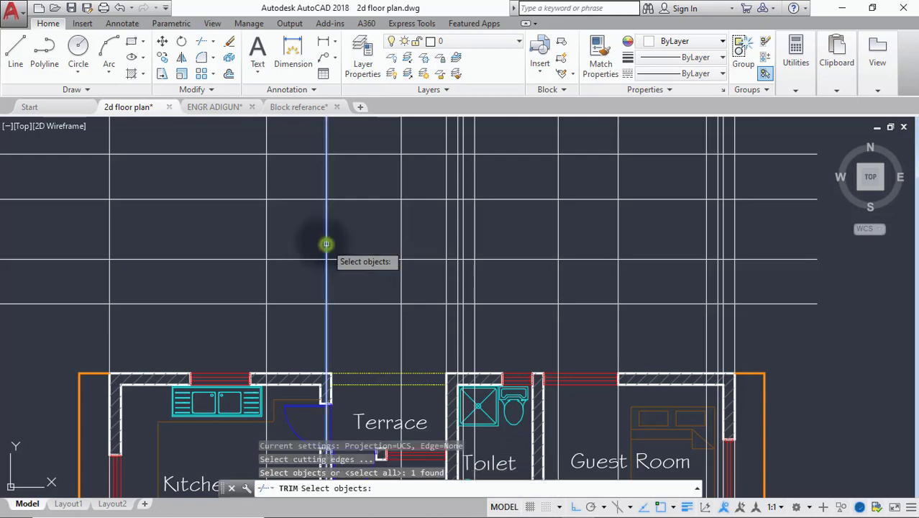
{"action": "left_click", "coordinate": [263, 252]}
{"action": "key", "text": "Return"}
{"action": "left_click", "coordinate": [246, 174]}
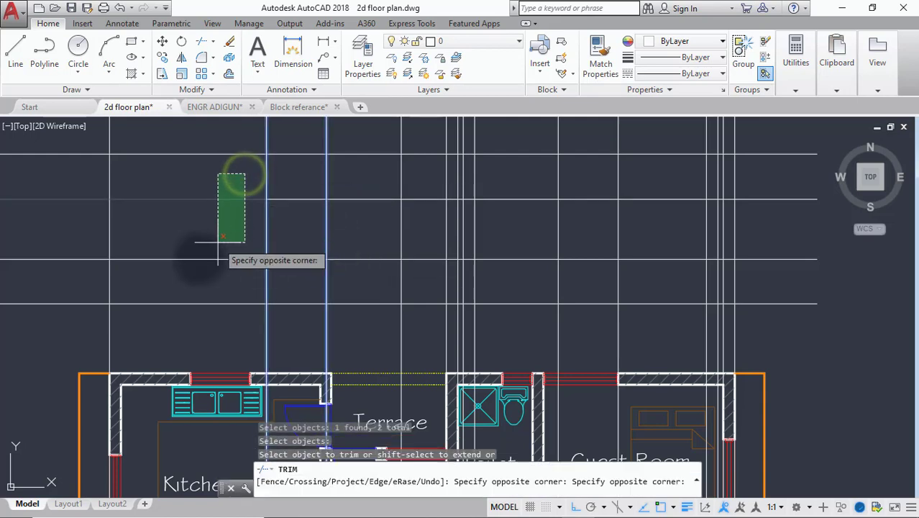
{"action": "left_click", "coordinate": [201, 262]}
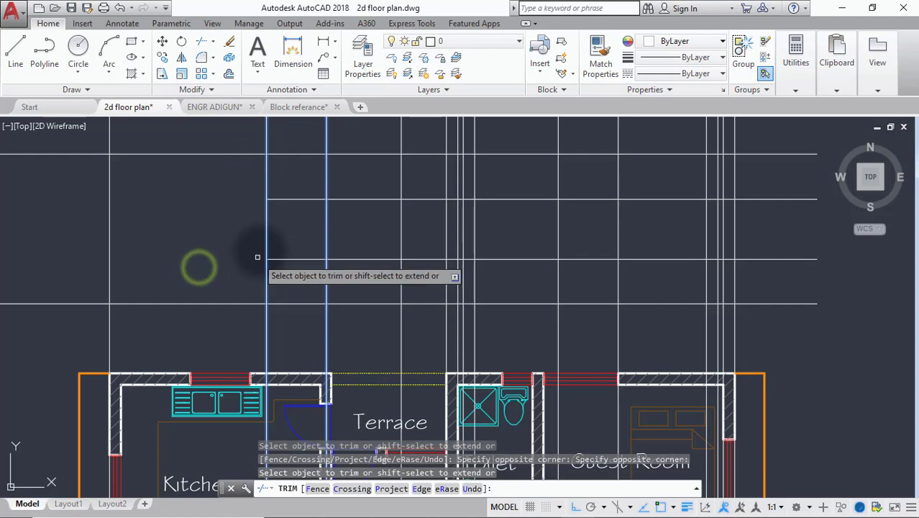
{"action": "left_click", "coordinate": [367, 184]}
{"action": "left_click", "coordinate": [361, 286]}
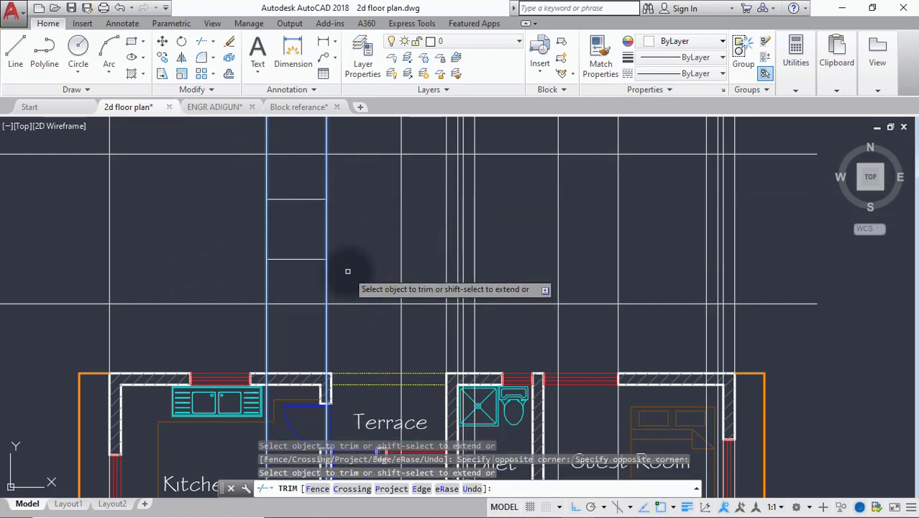
{"action": "scroll", "coordinate": [348, 267], "scroll_direction": "down", "scroll_amount": 2}
{"action": "key", "text": "Return"}
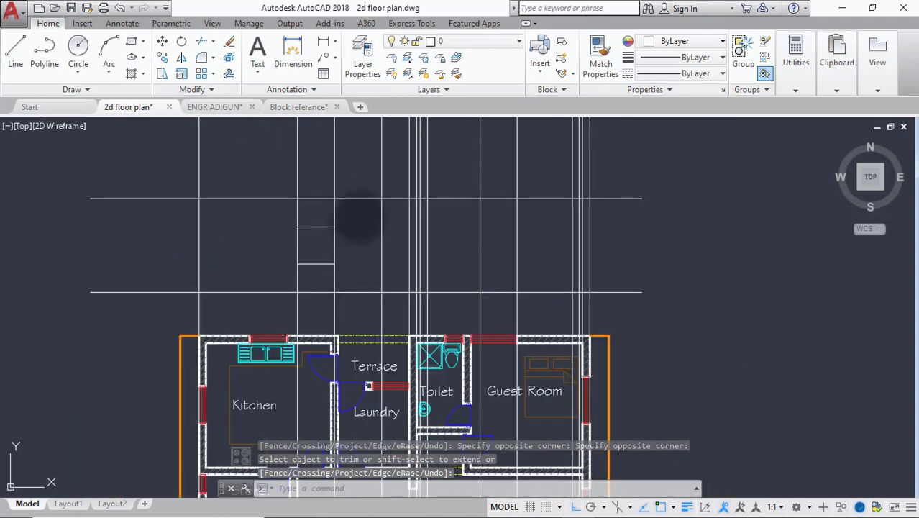
Step: Offset the horizontal base line 2100 upward to mark the head level of the dining room's terrace door
{"action": "scroll", "coordinate": [358, 223], "scroll_direction": "down", "scroll_amount": 1}
{"action": "middle_click_drag", "start_coordinate": [379, 317], "coordinate": [379, 177]}
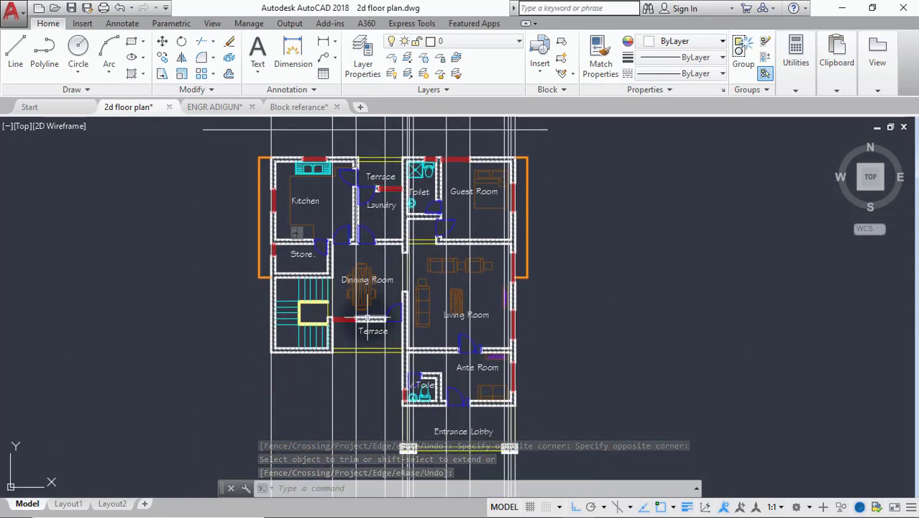
{"action": "scroll", "coordinate": [369, 319], "scroll_direction": "up", "scroll_amount": 2}
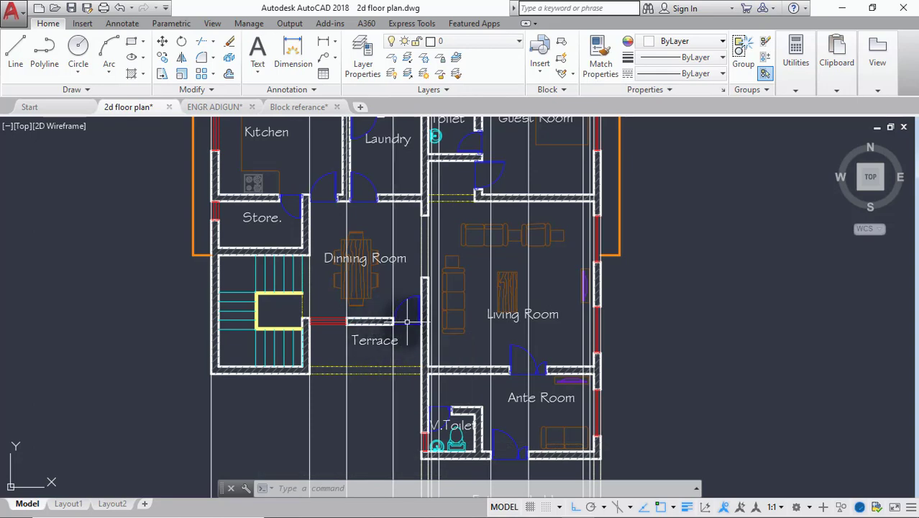
{"action": "scroll", "coordinate": [407, 321], "scroll_direction": "down", "scroll_amount": 2}
{"action": "middle_click_drag", "start_coordinate": [405, 323], "coordinate": [397, 441]}
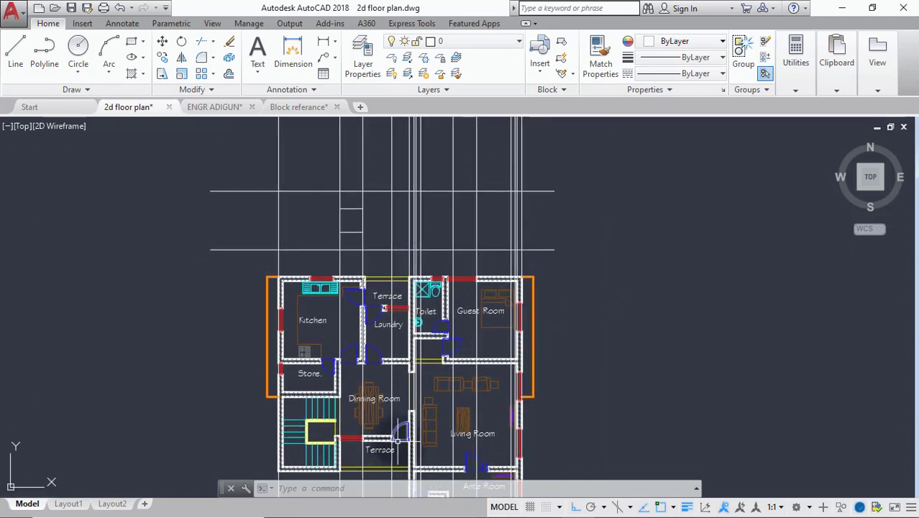
{"action": "mouse_move", "coordinate": [397, 436]}
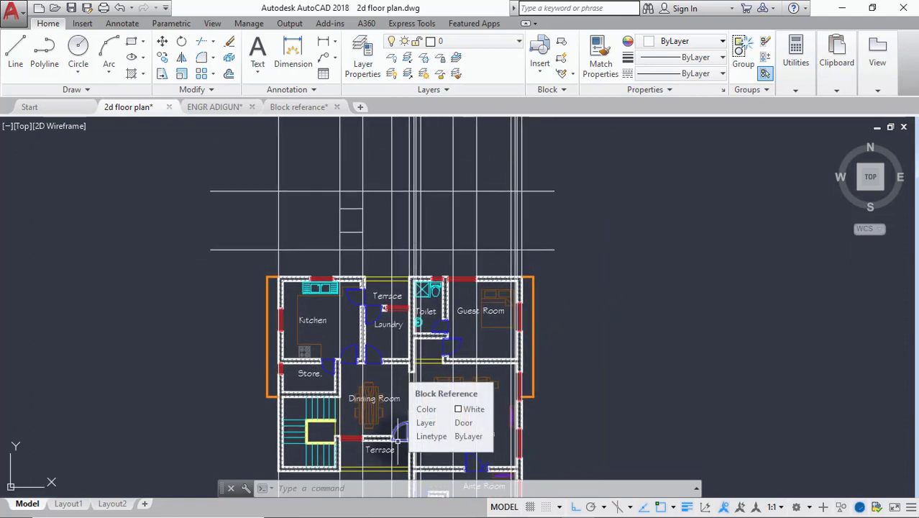
{"action": "scroll", "coordinate": [401, 249], "scroll_direction": "up", "scroll_amount": 4}
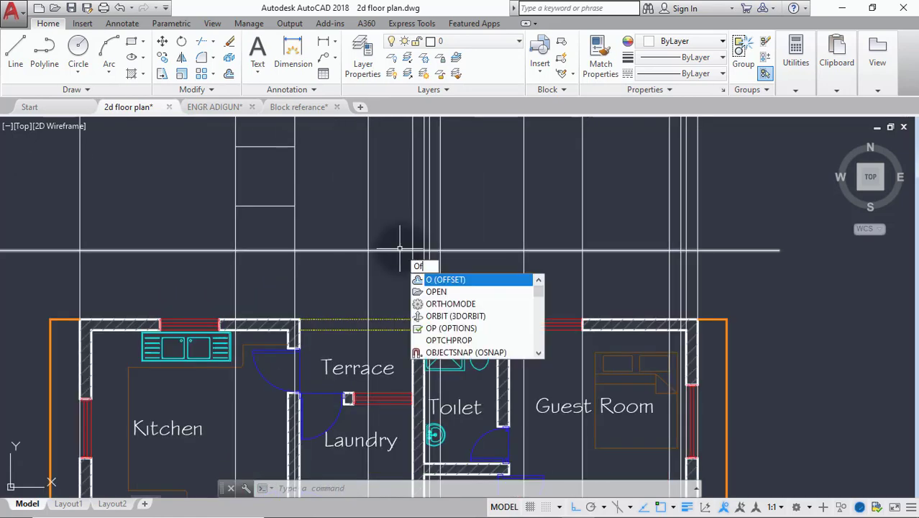
{"action": "key", "text": "Return"}
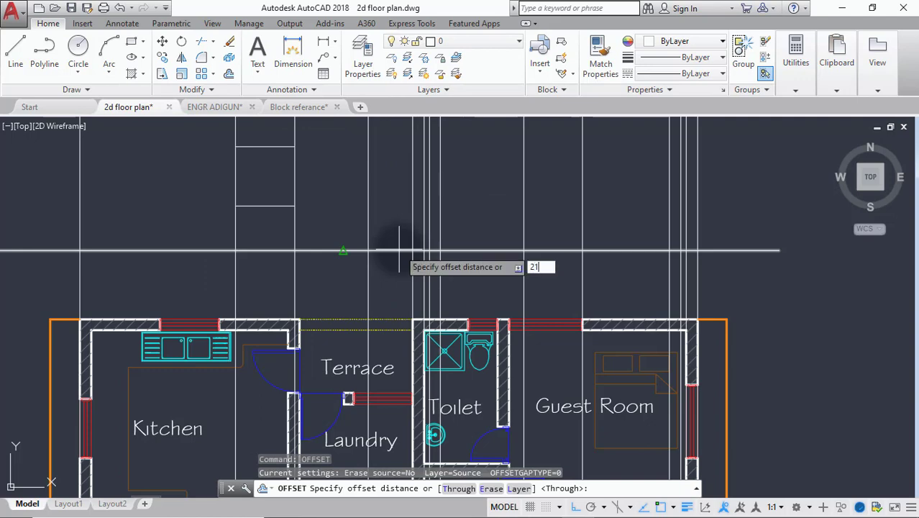
{"action": "type", "text": "2100"}
{"action": "key", "text": "Return"}
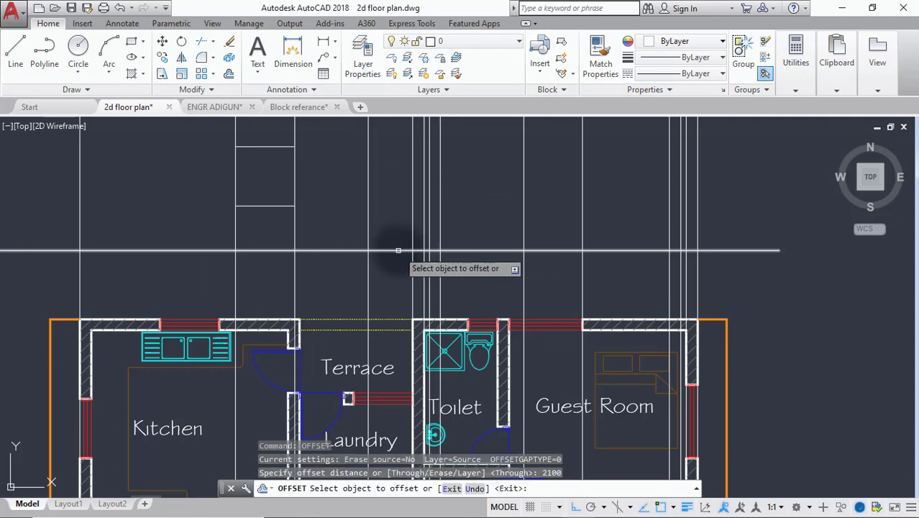
{"action": "left_click", "coordinate": [397, 250]}
{"action": "scroll", "coordinate": [393, 189], "scroll_direction": "down", "scroll_amount": 2}
{"action": "left_click", "coordinate": [393, 188]}
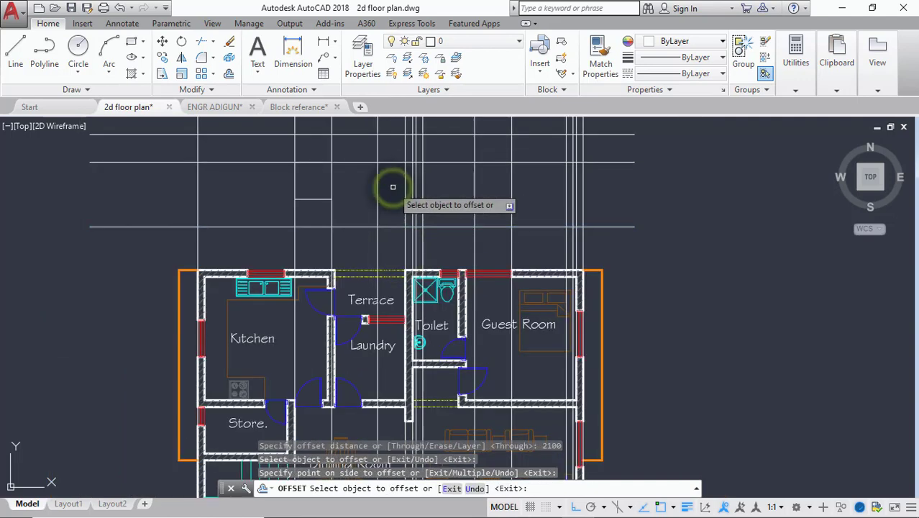
{"action": "key", "text": "Escape"}
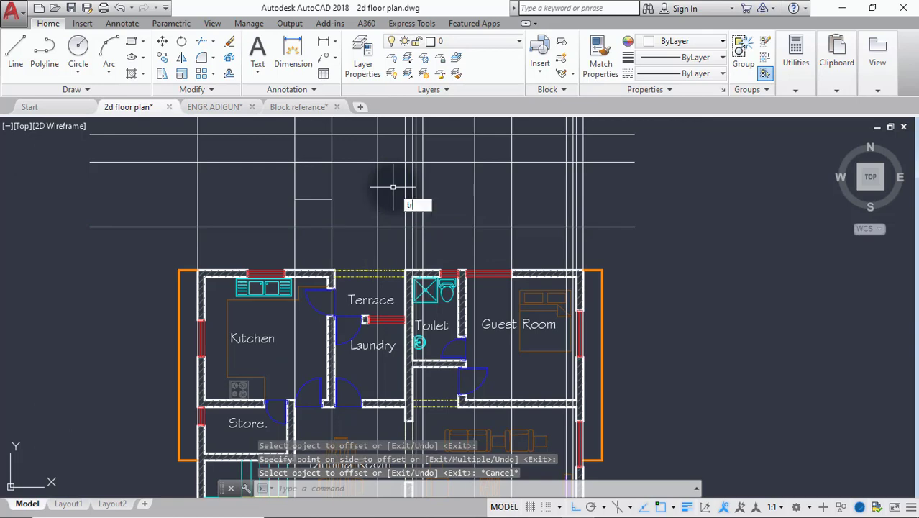
Step: Trim the 2100 head line to the two construction lines projected from the dining room's terrace door, and end the Trim command
{"action": "type", "text": "tr"}
{"action": "key", "text": "Return"}
{"action": "left_click", "coordinate": [376, 183]}
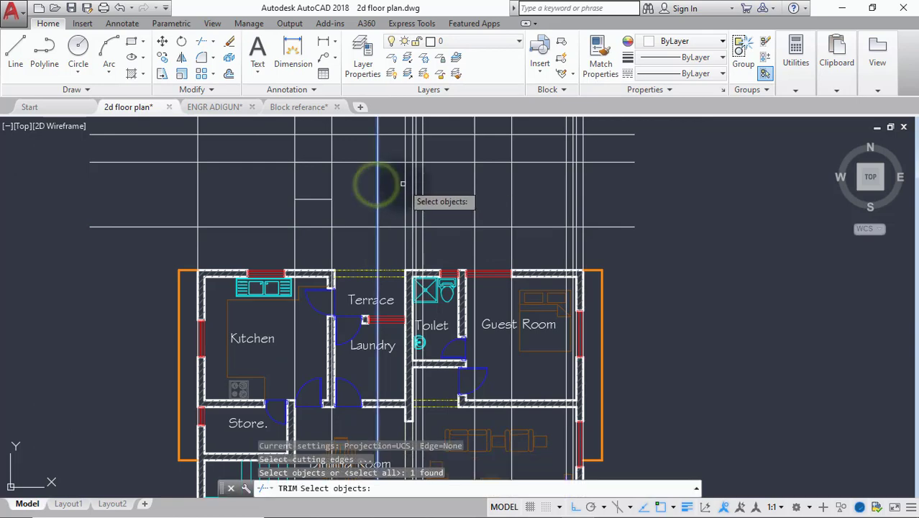
{"action": "left_click", "coordinate": [405, 185]}
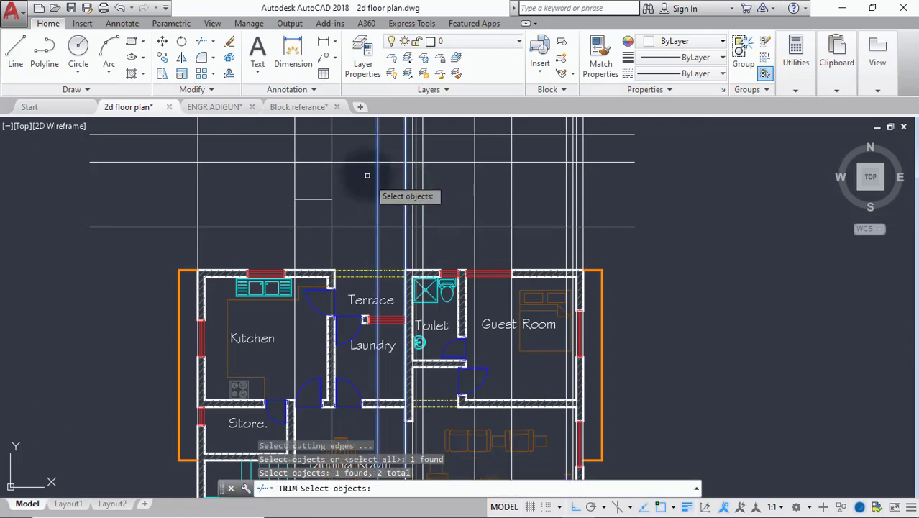
{"action": "right_click", "coordinate": [366, 176]}
{"action": "left_click", "coordinate": [365, 162]}
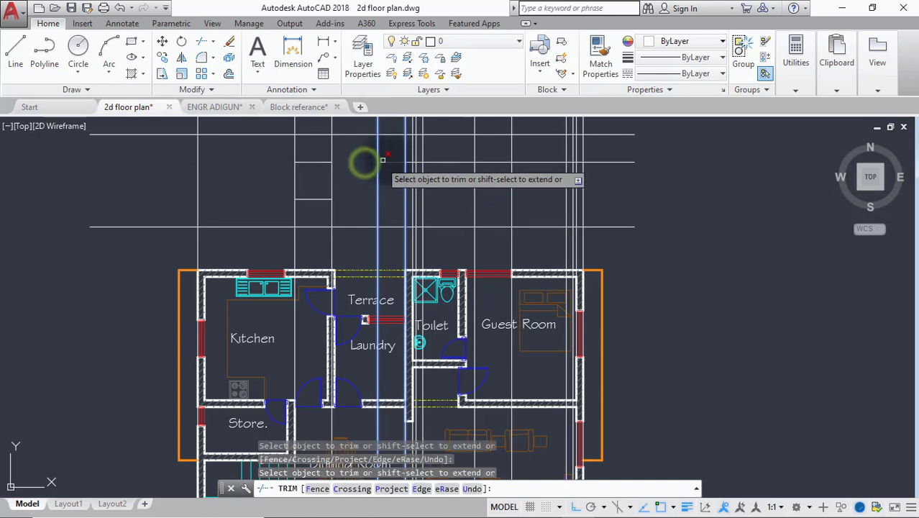
{"action": "left_click", "coordinate": [409, 160]}
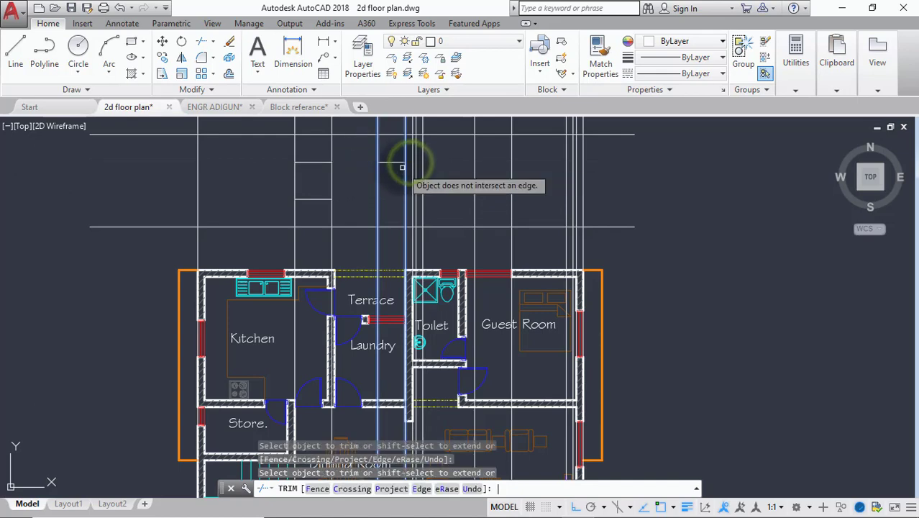
{"action": "right_click", "coordinate": [399, 170]}
Step: Offset the horizontal base line 2100 upward to mark the head level of the entrance door between the lobby and ante room
{"action": "scroll", "coordinate": [393, 205], "scroll_direction": "down", "scroll_amount": 4}
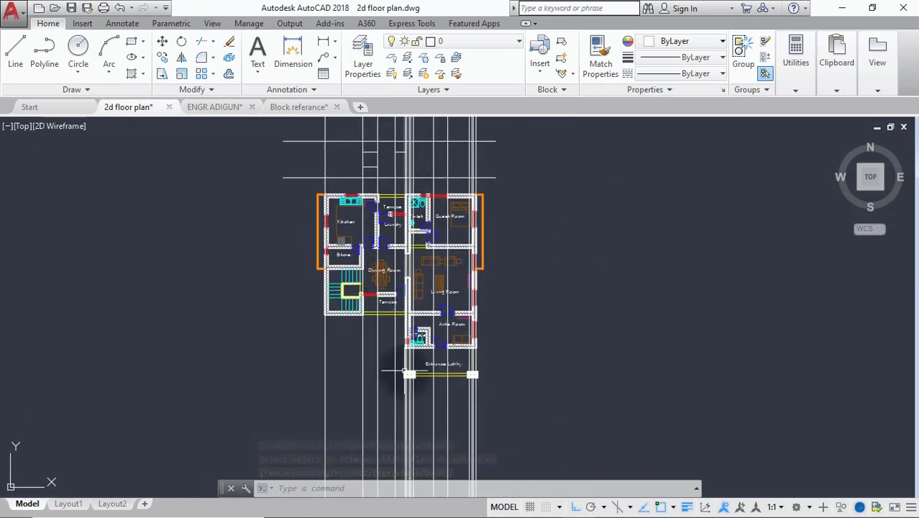
{"action": "scroll", "coordinate": [405, 371], "scroll_direction": "up", "scroll_amount": 6}
{"action": "scroll", "coordinate": [403, 371], "scroll_direction": "down", "scroll_amount": 2}
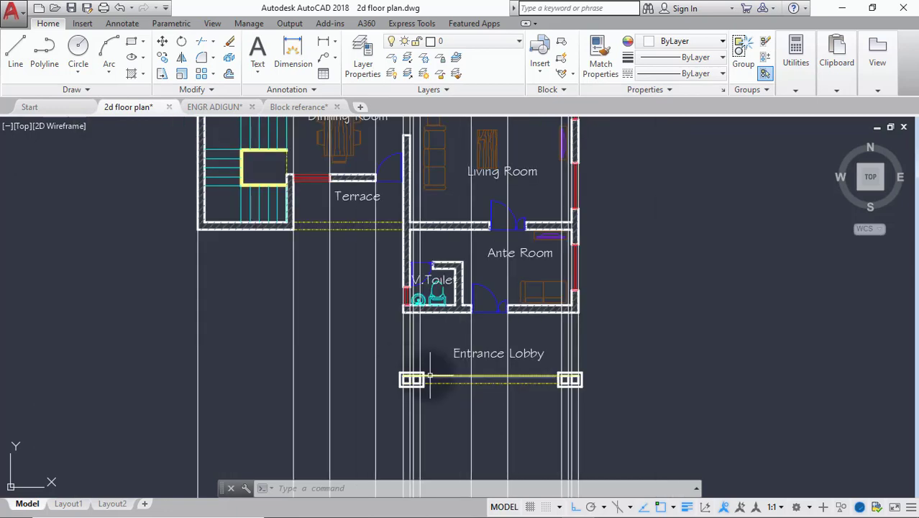
{"action": "scroll", "coordinate": [410, 335], "scroll_direction": "up", "scroll_amount": 2}
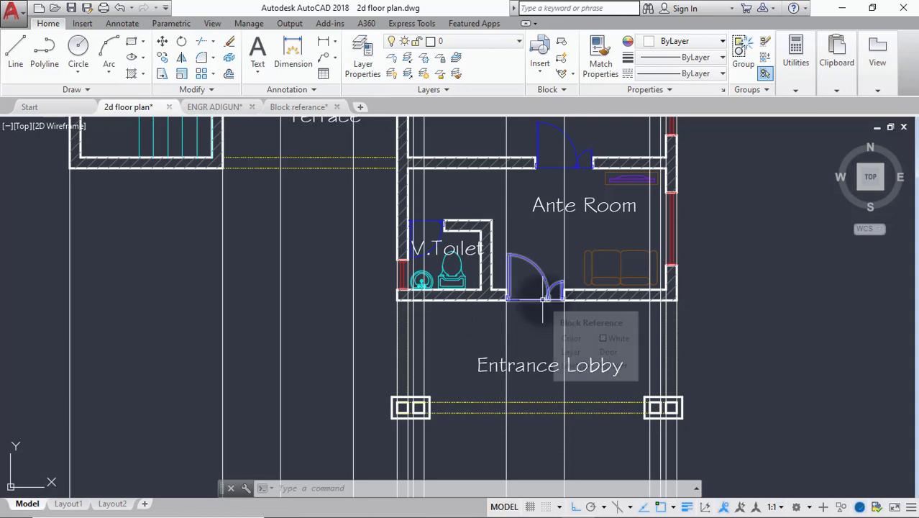
{"action": "scroll", "coordinate": [542, 302], "scroll_direction": "down", "scroll_amount": 10}
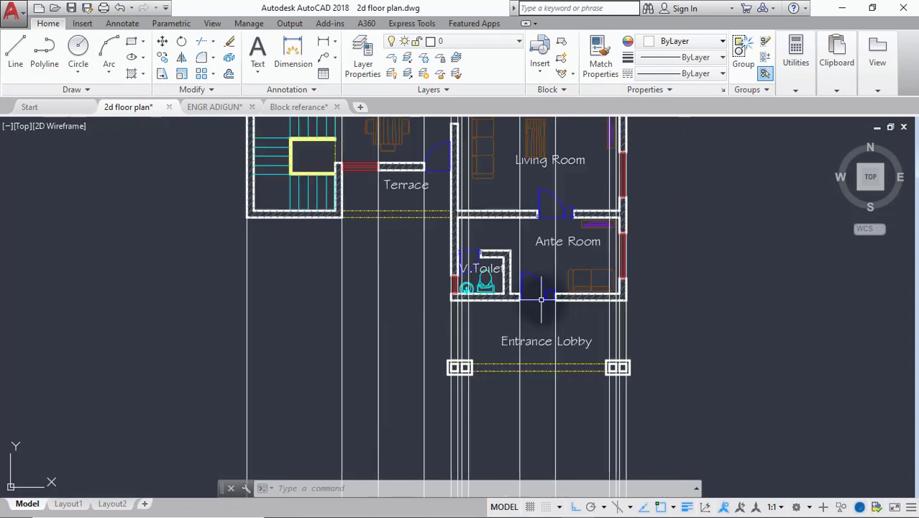
{"action": "middle_click_drag", "start_coordinate": [542, 302], "coordinate": [525, 352]}
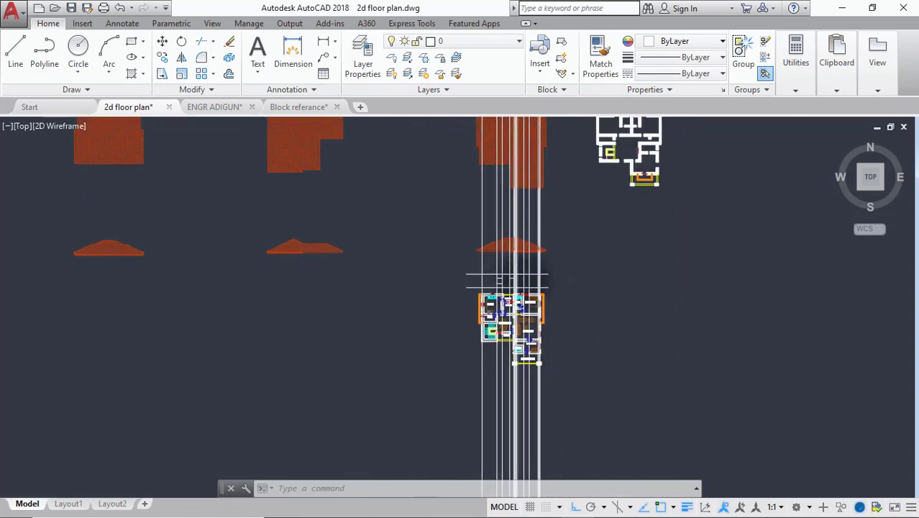
{"action": "scroll", "coordinate": [525, 291], "scroll_direction": "up", "scroll_amount": 8}
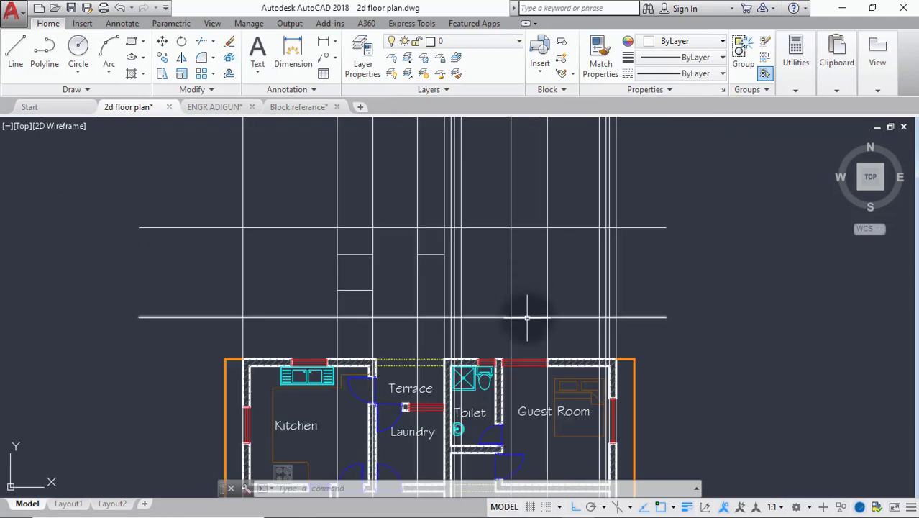
{"action": "type", "text": "o"}
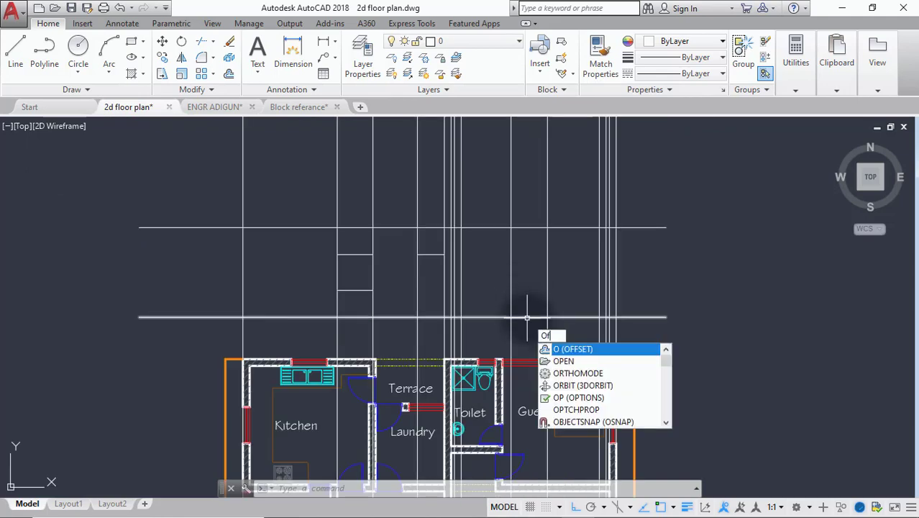
{"action": "key", "text": "Return"}
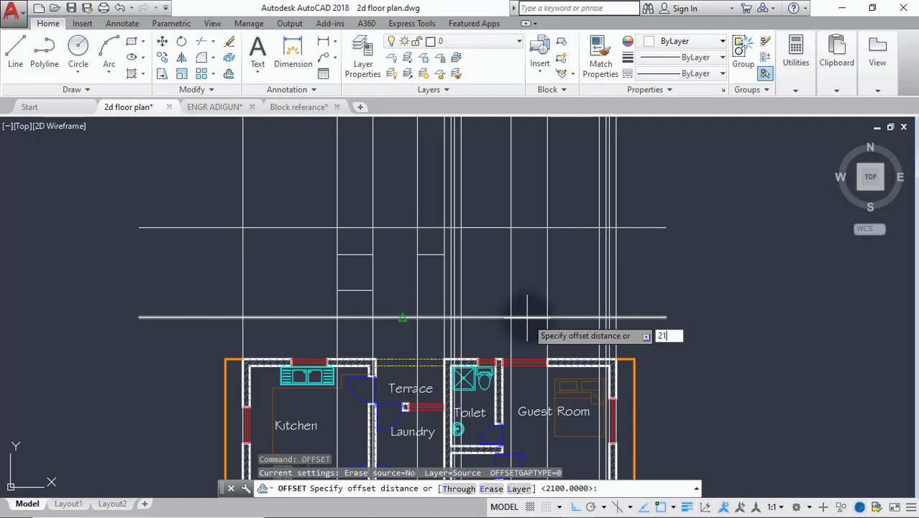
{"action": "key", "text": "Return"}
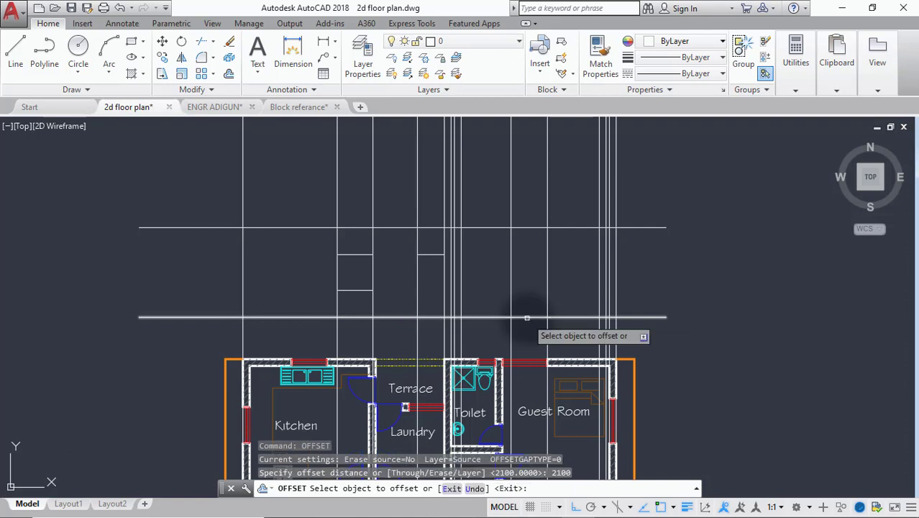
{"action": "left_click", "coordinate": [527, 316]}
{"action": "left_click", "coordinate": [530, 279]}
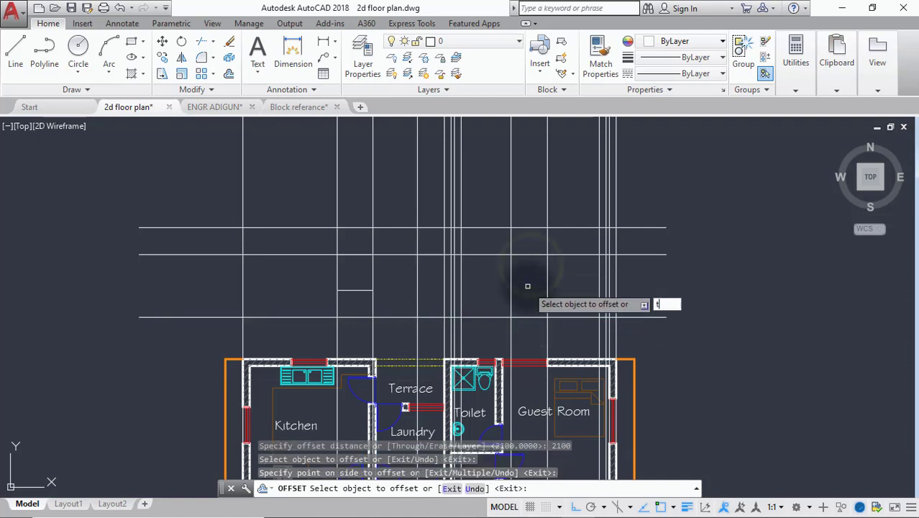
{"action": "type", "text": "tr"}
{"action": "key", "text": "Return"}
{"action": "left_click", "coordinate": [549, 279]}
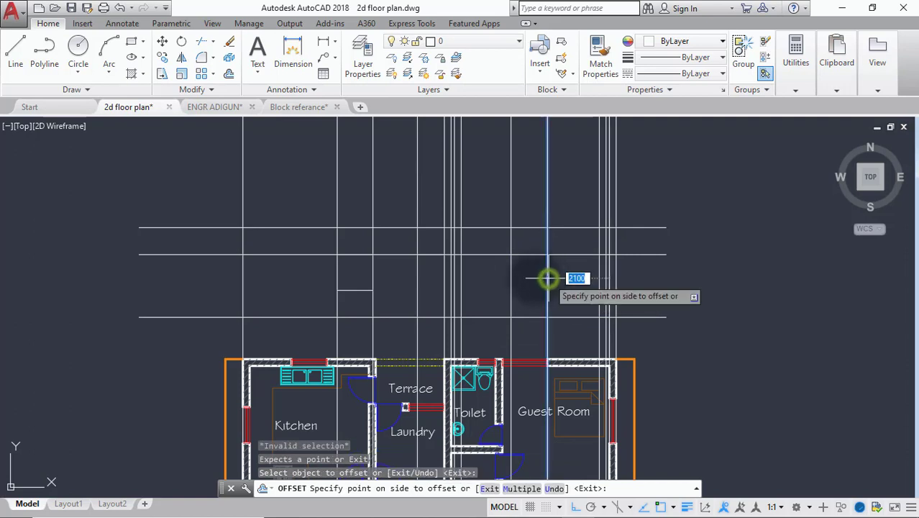
{"action": "key", "text": "Escape"}
Step: Trim the new head line to the two construction lines projected from the entrance lobby door, and end the Trim command
{"action": "type", "text": "t"}
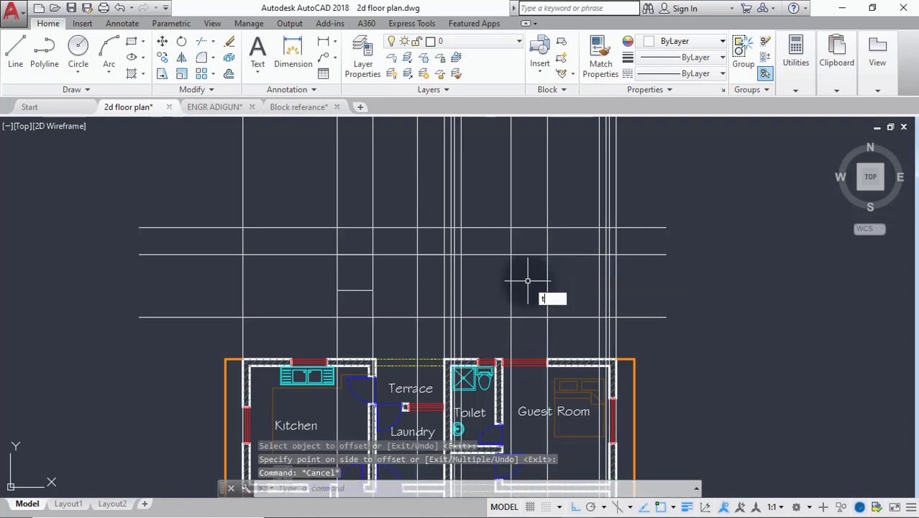
{"action": "type", "text": "r"}
{"action": "key", "text": "Return"}
{"action": "left_click", "coordinate": [548, 287]}
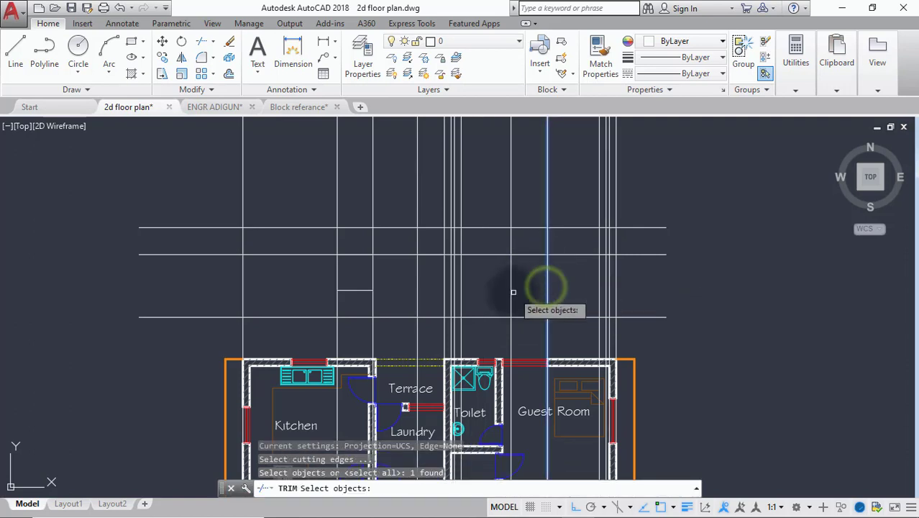
{"action": "left_click", "coordinate": [512, 292]}
{"action": "key", "text": "Return"}
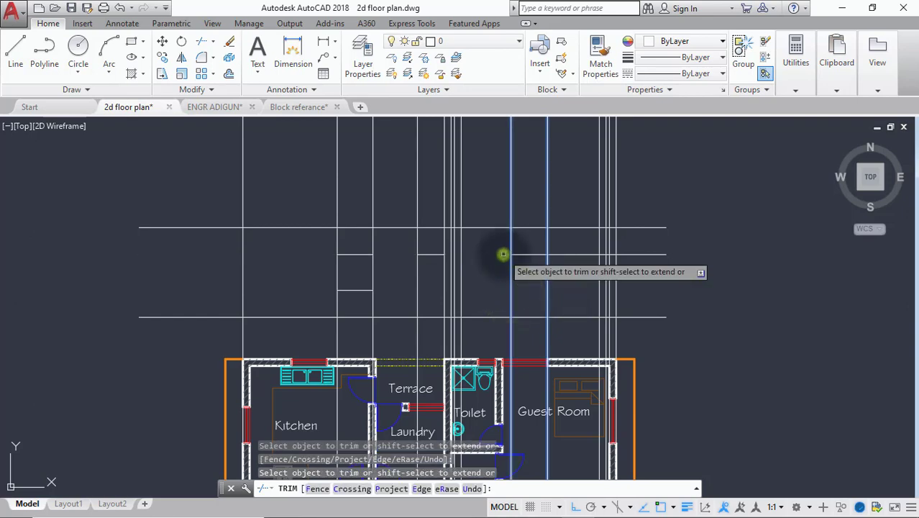
{"action": "left_click", "coordinate": [503, 254]}
{"action": "key", "text": "Return"}
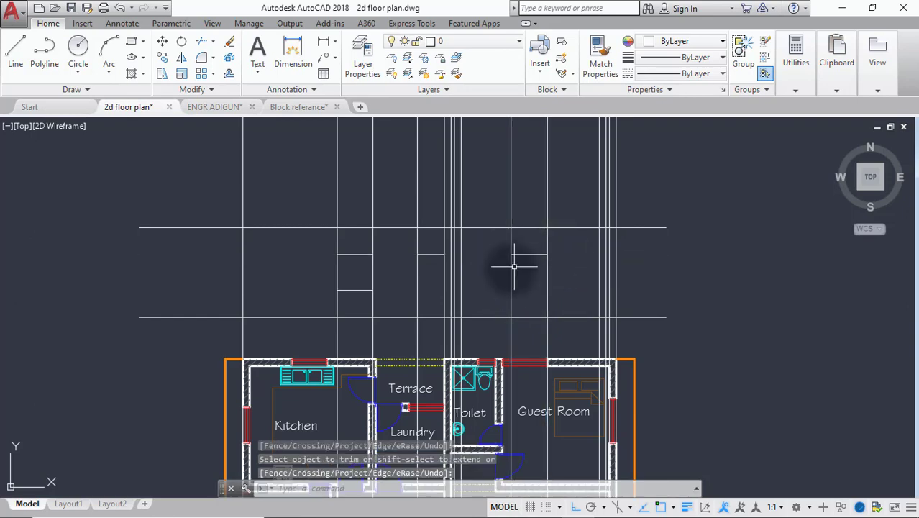
Step: Check the entrance lobby and terrace on the floor plan, and look for a suitable elevation window in the framed block library
{"action": "scroll", "coordinate": [498, 263], "scroll_direction": "down", "scroll_amount": 6}
{"action": "scroll", "coordinate": [512, 317], "scroll_direction": "up", "scroll_amount": 5}
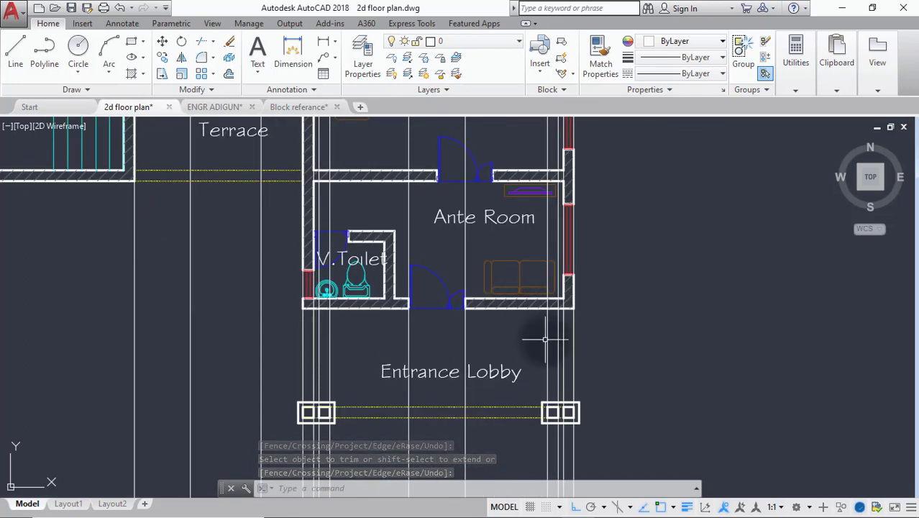
{"action": "scroll", "coordinate": [560, 381], "scroll_direction": "down", "scroll_amount": 5}
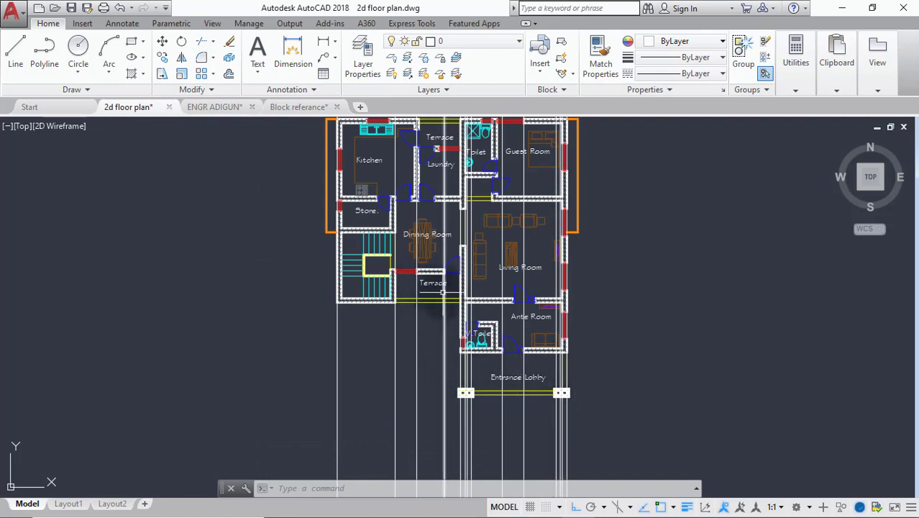
{"action": "scroll", "coordinate": [409, 273], "scroll_direction": "down", "scroll_amount": 4}
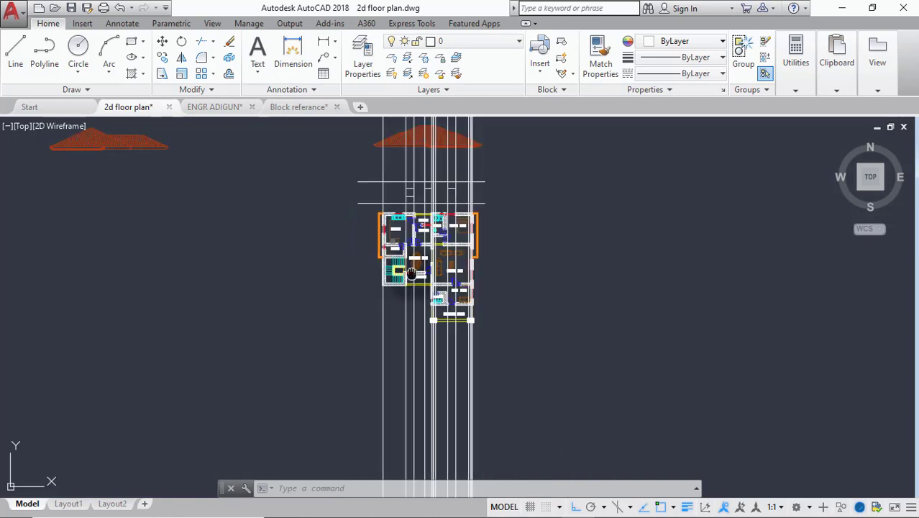
{"action": "middle_click_drag", "start_coordinate": [410, 272], "coordinate": [422, 338]}
{"action": "scroll", "coordinate": [435, 257], "scroll_direction": "down", "scroll_amount": 4}
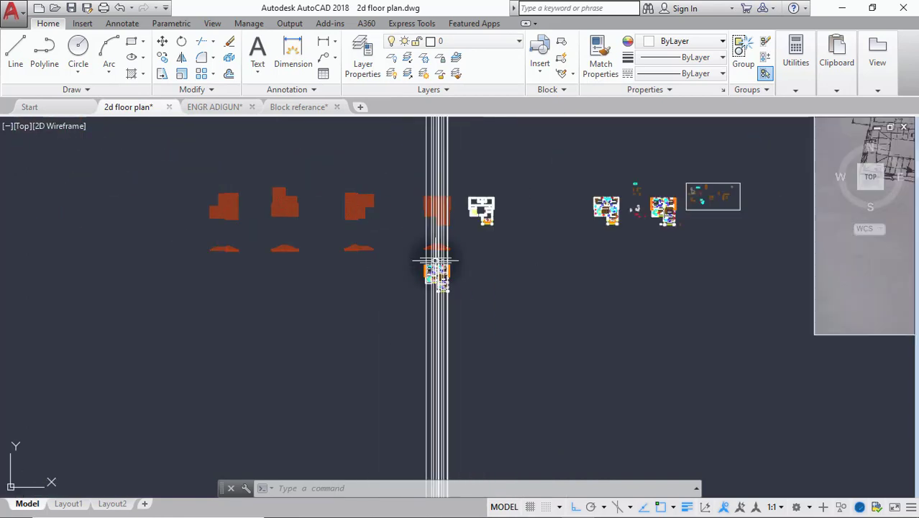
{"action": "scroll", "coordinate": [701, 201], "scroll_direction": "down", "scroll_amount": 2}
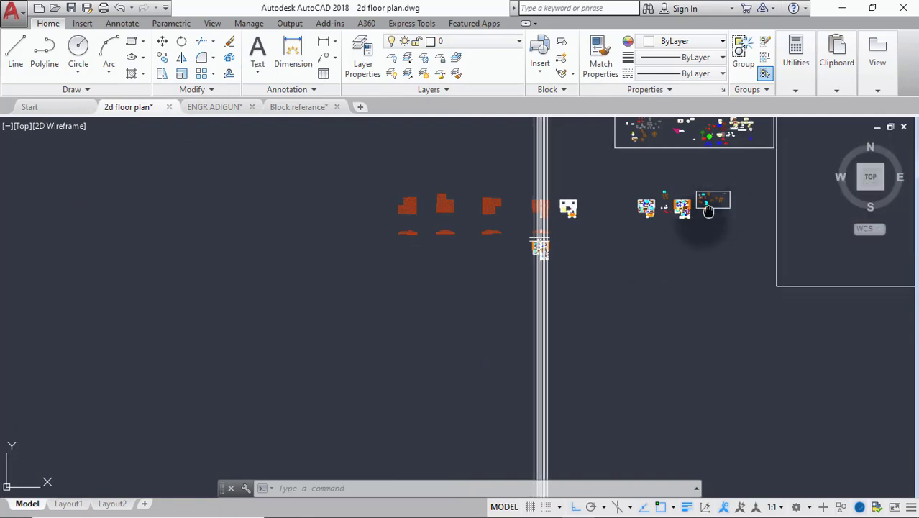
{"action": "middle_click_drag", "start_coordinate": [713, 204], "coordinate": [649, 279]}
{"action": "scroll", "coordinate": [651, 209], "scroll_direction": "up", "scroll_amount": 2}
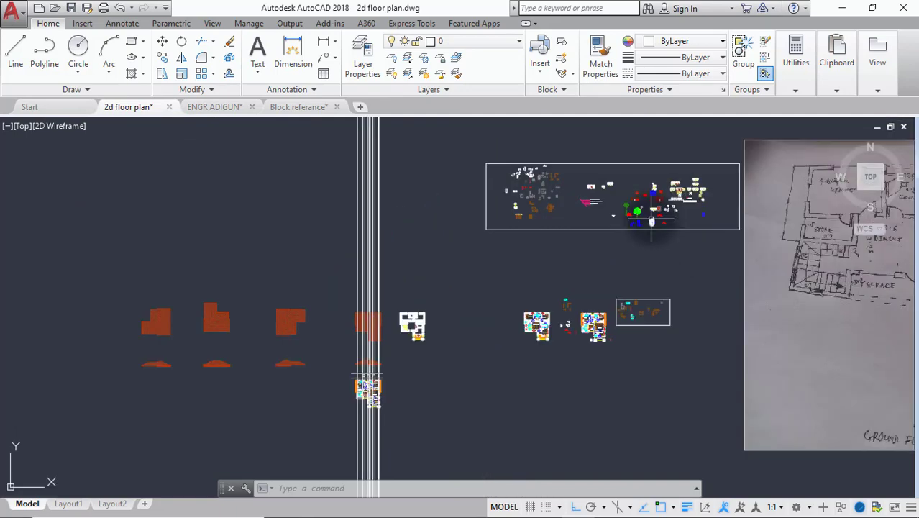
{"action": "scroll", "coordinate": [651, 222], "scroll_direction": "up", "scroll_amount": 3}
{"action": "scroll", "coordinate": [651, 216], "scroll_direction": "down", "scroll_amount": 4}
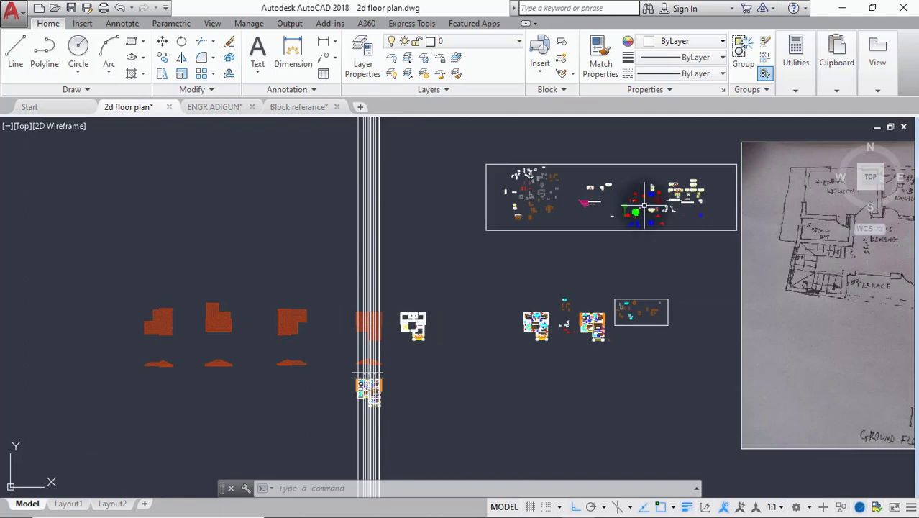
{"action": "scroll", "coordinate": [641, 196], "scroll_direction": "up", "scroll_amount": 5}
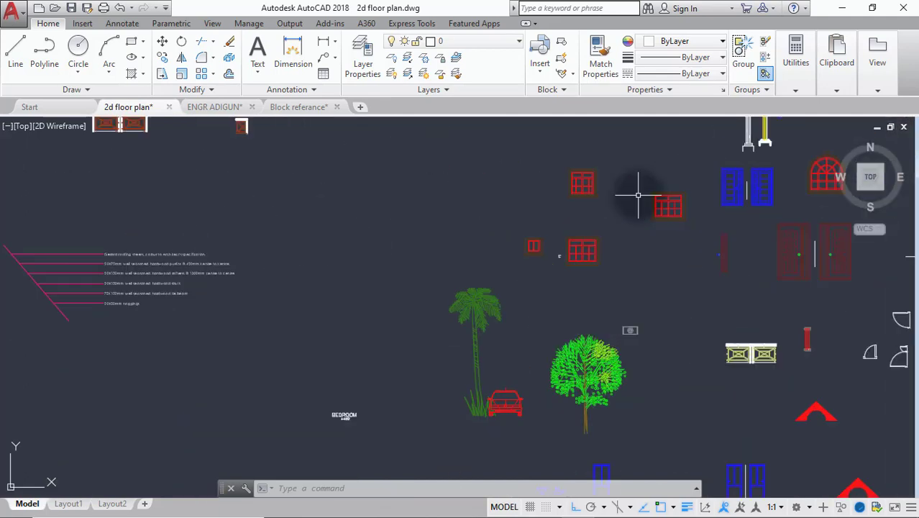
{"action": "scroll", "coordinate": [583, 188], "scroll_direction": "up", "scroll_amount": 2}
{"action": "middle_click_drag", "start_coordinate": [584, 195], "coordinate": [583, 268]}
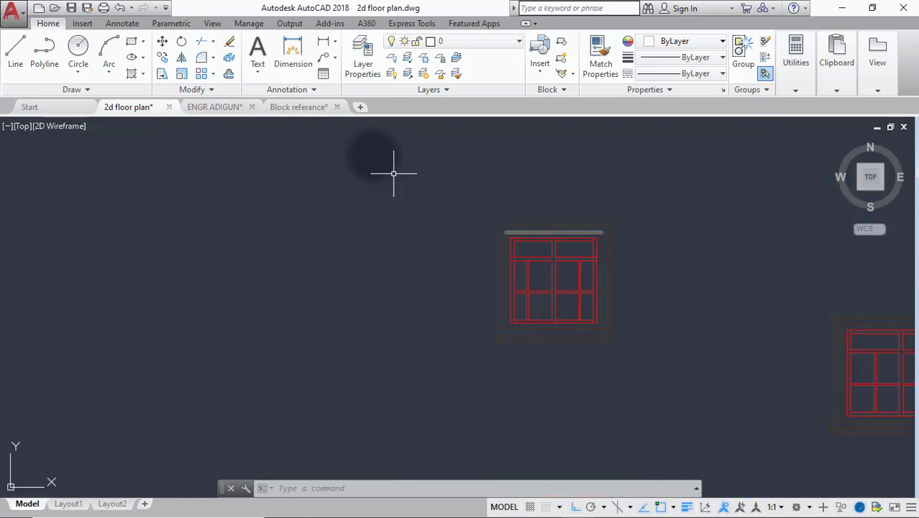
Step: Measure the width of the red two-panel window's frame in the block library with a linear dimension, without placing it
{"action": "left_click", "coordinate": [321, 41]}
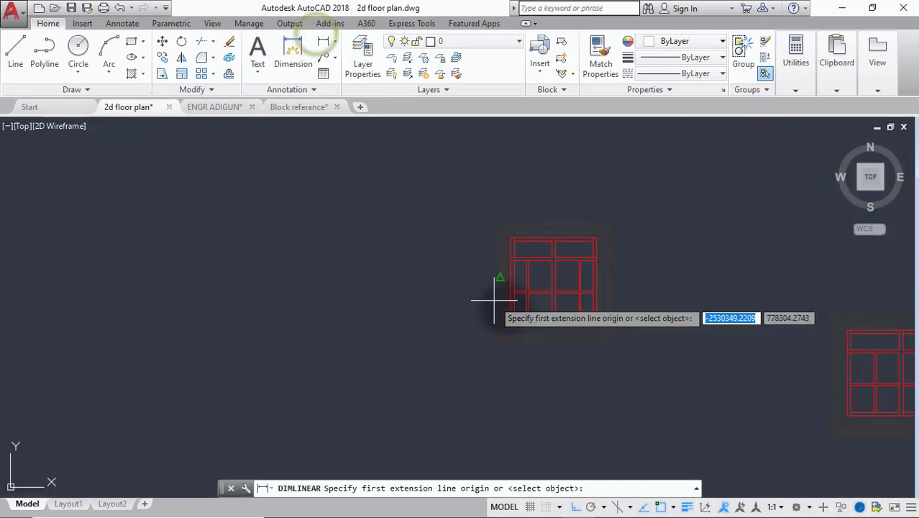
{"action": "left_click", "coordinate": [510, 238]}
{"action": "left_click", "coordinate": [596, 236]}
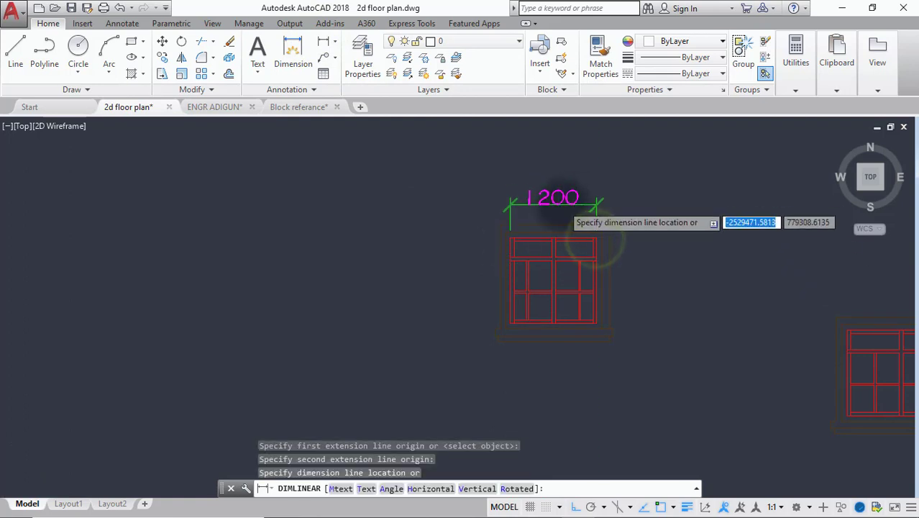
{"action": "scroll", "coordinate": [564, 207], "scroll_direction": "up", "scroll_amount": 3}
{"action": "key", "text": "Escape"}
Step: Copy the red two-panel window with its surround from its frame's upper-left corner to the terrace window opening's upper-left corner in the elevation, with Ortho off
{"action": "scroll", "coordinate": [564, 207], "scroll_direction": "down", "scroll_amount": 2}
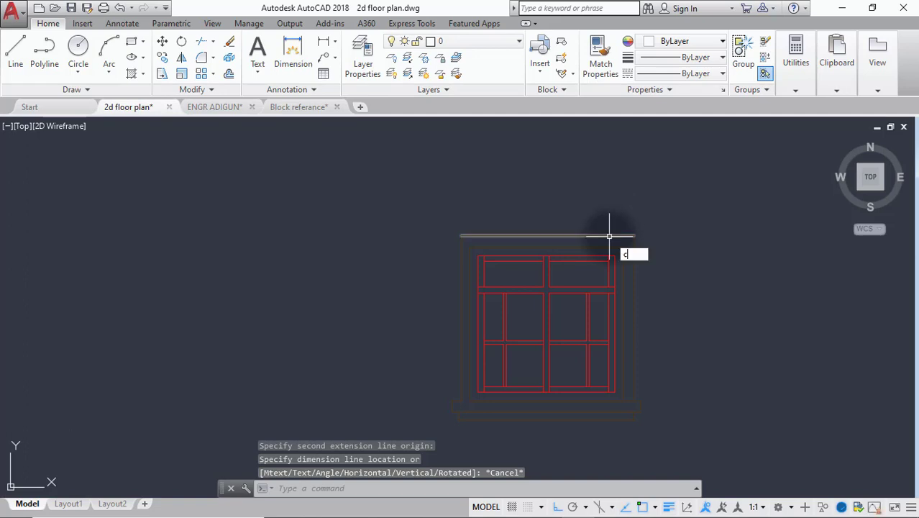
{"action": "left_click", "coordinate": [642, 277]}
{"action": "left_click", "coordinate": [701, 207]}
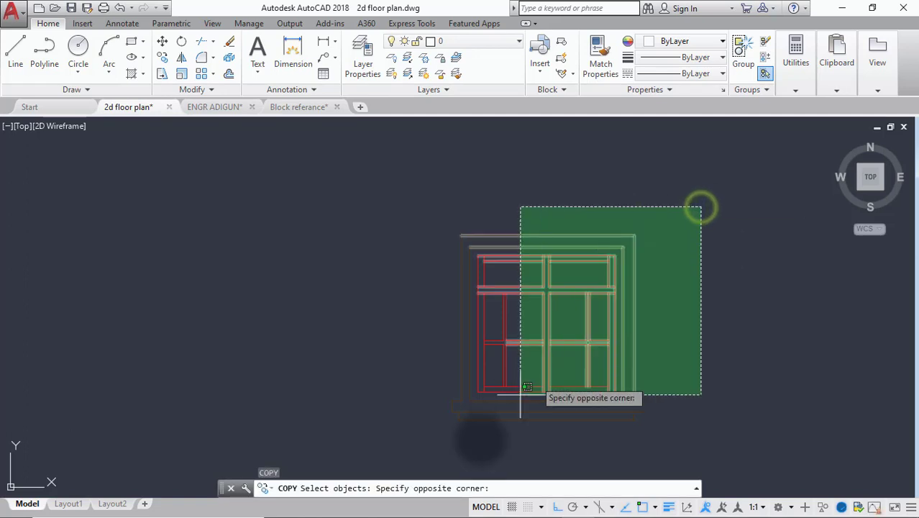
{"action": "left_click", "coordinate": [411, 471]}
{"action": "key", "text": "Return"}
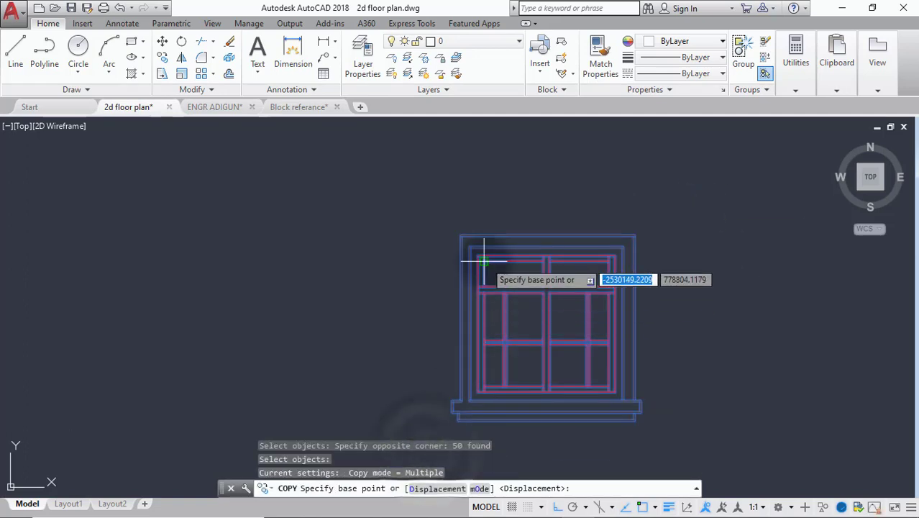
{"action": "left_click", "coordinate": [479, 255]}
{"action": "scroll", "coordinate": [359, 282], "scroll_direction": "down", "scroll_amount": 5}
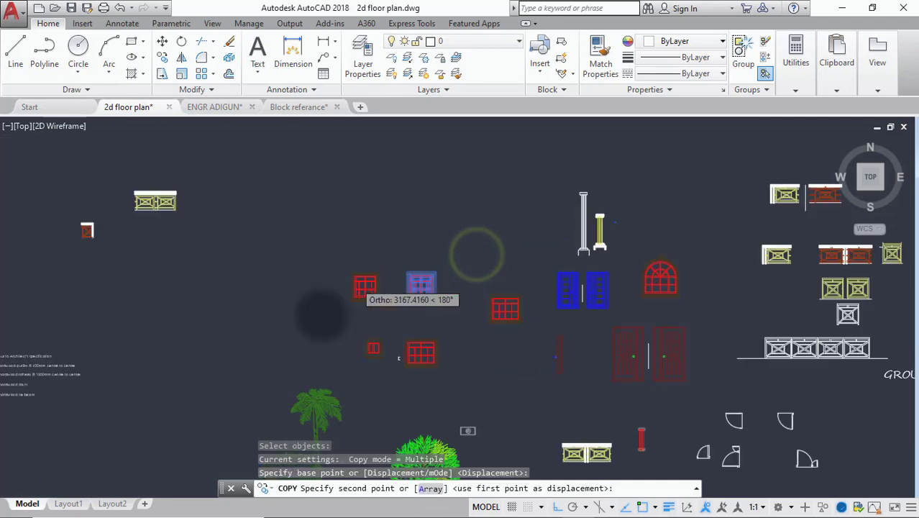
{"action": "scroll", "coordinate": [216, 374], "scroll_direction": "down", "scroll_amount": 2}
{"action": "mouse_move", "coordinate": [288, 399]}
{"action": "middle_mouse_down"}
{"action": "mouse_move", "coordinate": [344, 287]}
{"action": "mouse_move", "coordinate": [443, 144]}
{"action": "middle_mouse_up"}
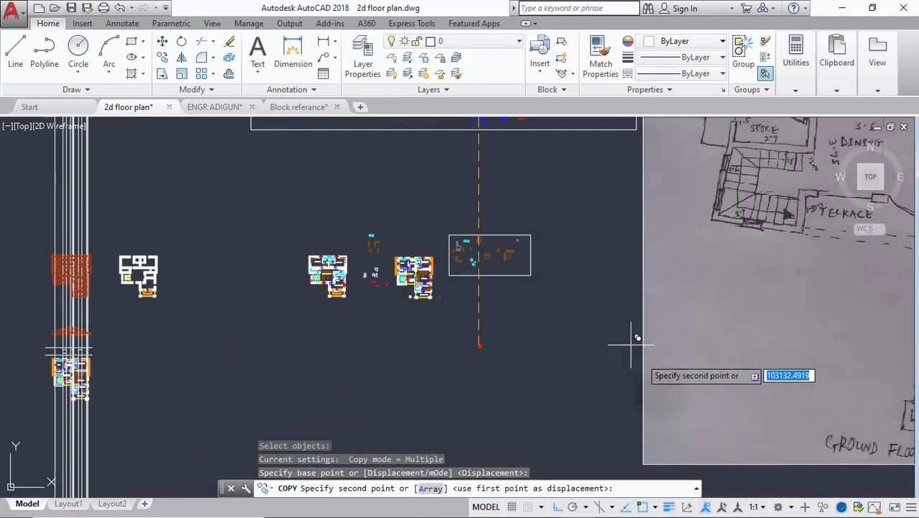
{"action": "left_click", "coordinate": [556, 506]}
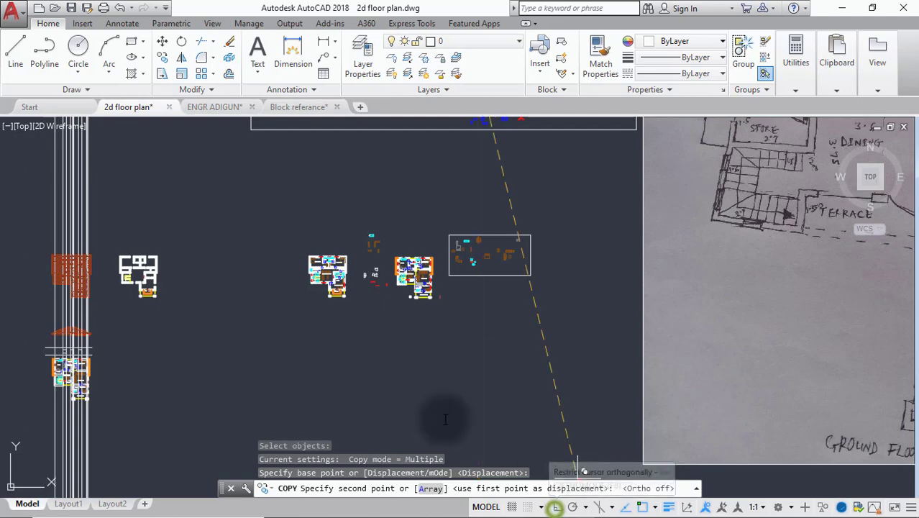
{"action": "scroll", "coordinate": [331, 269], "scroll_direction": "down", "scroll_amount": 3}
{"action": "scroll", "coordinate": [328, 304], "scroll_direction": "up", "scroll_amount": 6}
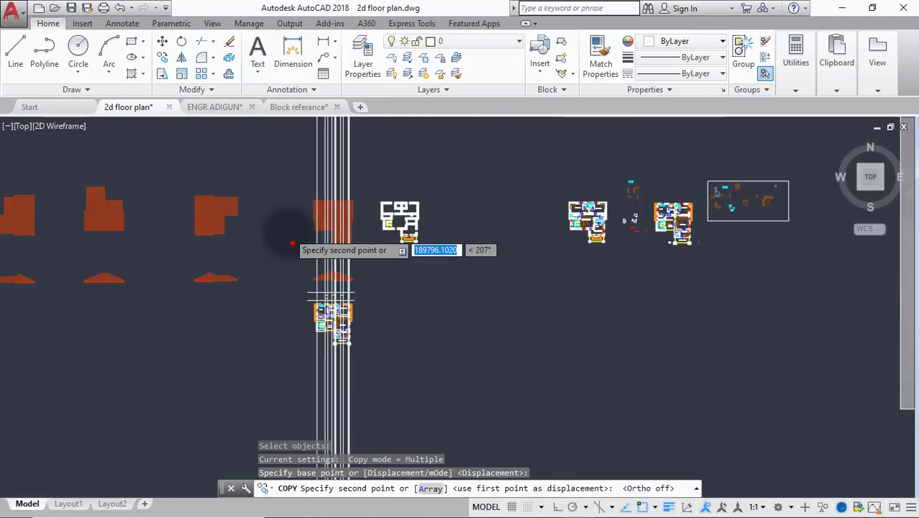
{"action": "scroll", "coordinate": [411, 273], "scroll_direction": "down", "scroll_amount": 2}
{"action": "scroll", "coordinate": [422, 232], "scroll_direction": "up", "scroll_amount": 8}
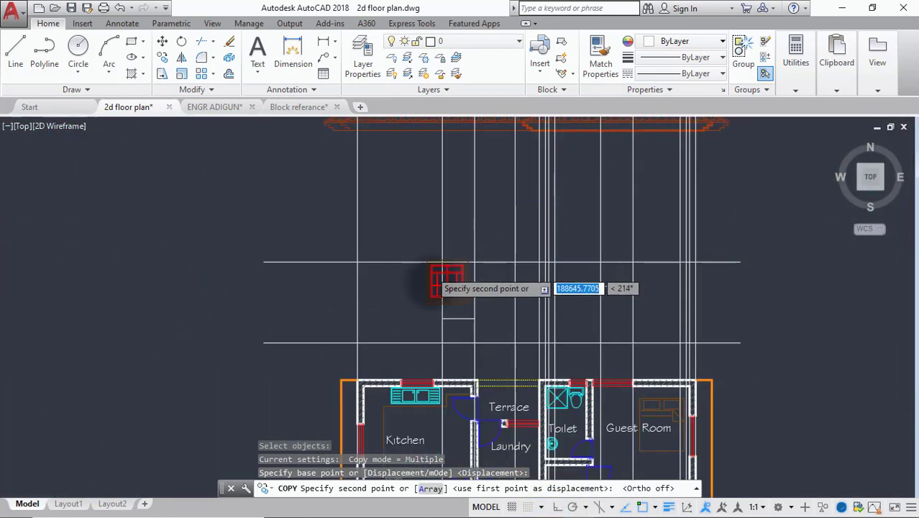
{"action": "scroll", "coordinate": [447, 248], "scroll_direction": "down", "scroll_amount": 8}
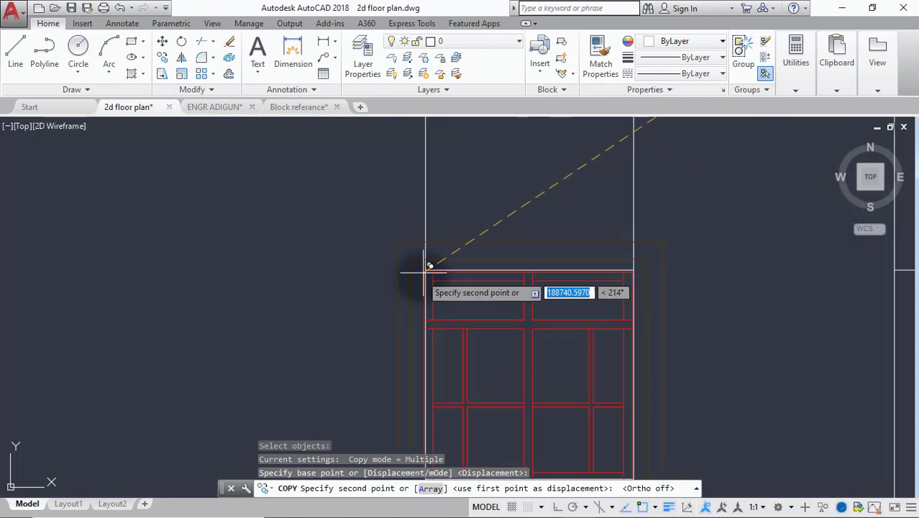
{"action": "key", "text": "Escape"}
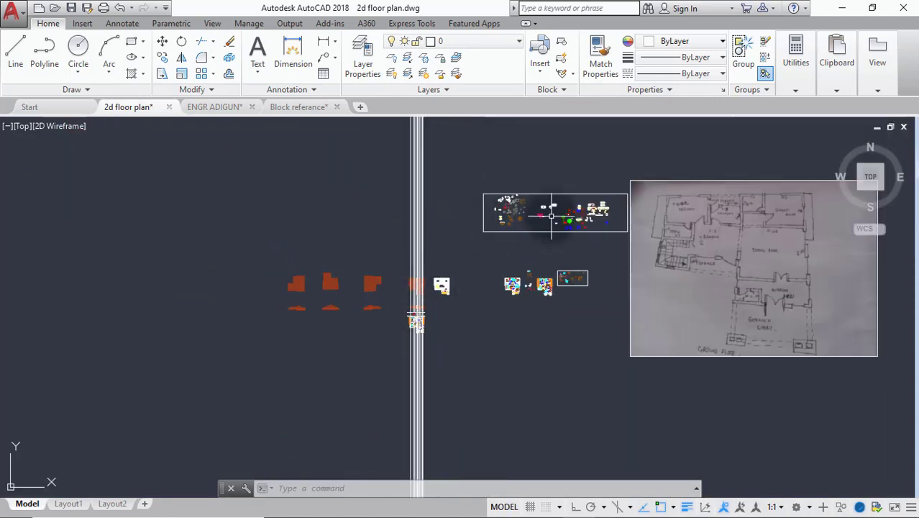
Step: Check the dining room's terrace door on the floor plan and look for a matching single door elevation in the block library
{"action": "scroll", "coordinate": [420, 388], "scroll_direction": "up", "scroll_amount": 9}
{"action": "mouse_move", "coordinate": [444, 419]}
{"action": "middle_mouse_down"}
{"action": "mouse_move", "coordinate": [447, 306]}
{"action": "mouse_move", "coordinate": [499, 267]}
{"action": "middle_mouse_up"}
{"action": "scroll", "coordinate": [498, 267], "scroll_direction": "up", "scroll_amount": 5}
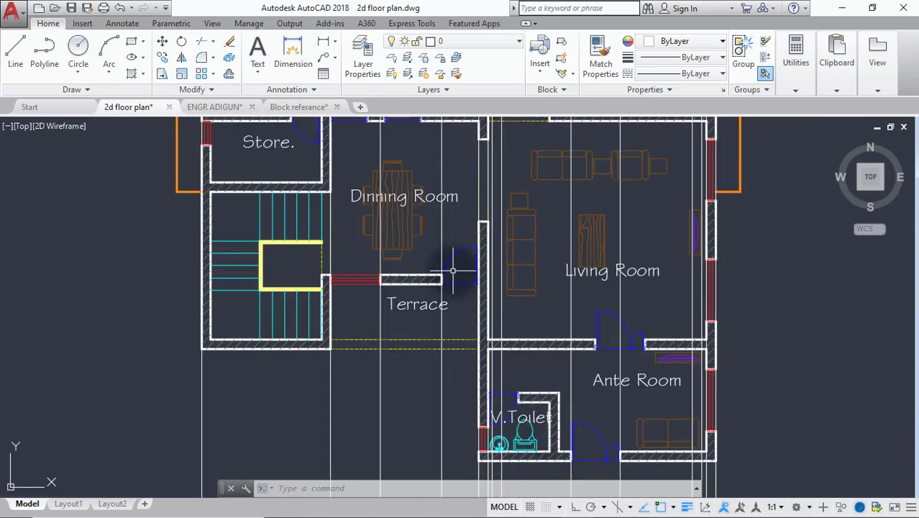
{"action": "scroll", "coordinate": [453, 270], "scroll_direction": "down", "scroll_amount": 8}
{"action": "middle_click_drag", "start_coordinate": [581, 294], "coordinate": [562, 218]}
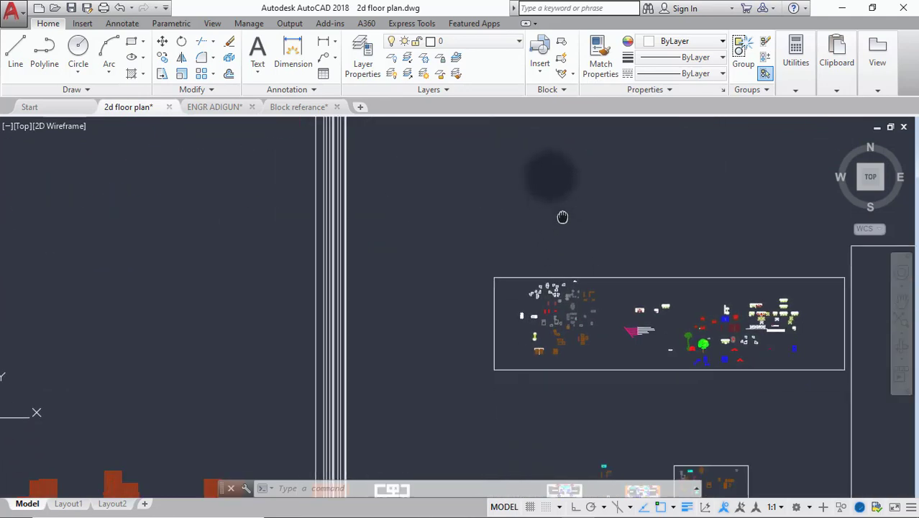
{"action": "scroll", "coordinate": [683, 299], "scroll_direction": "up", "scroll_amount": 5}
{"action": "scroll", "coordinate": [652, 300], "scroll_direction": "down", "scroll_amount": 2}
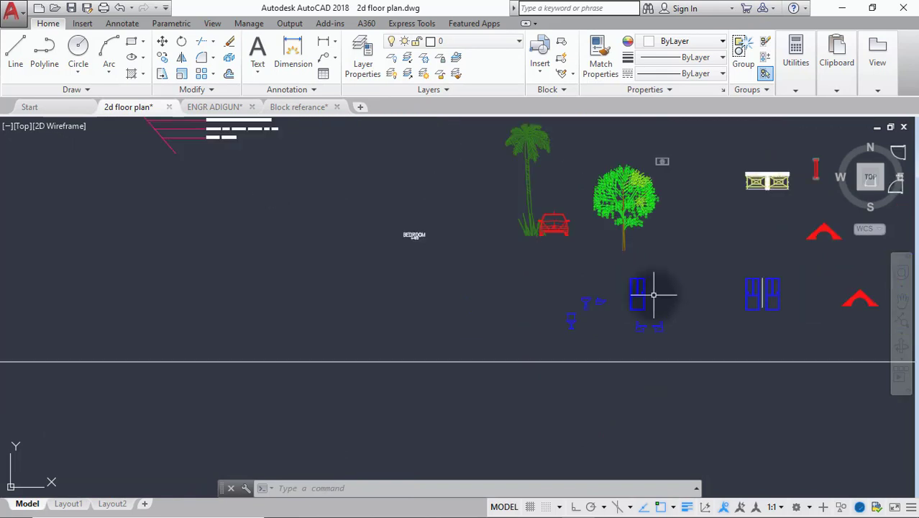
{"action": "scroll", "coordinate": [733, 284], "scroll_direction": "up", "scroll_amount": 5}
{"action": "middle_click_drag", "start_coordinate": [746, 278], "coordinate": [582, 234]}
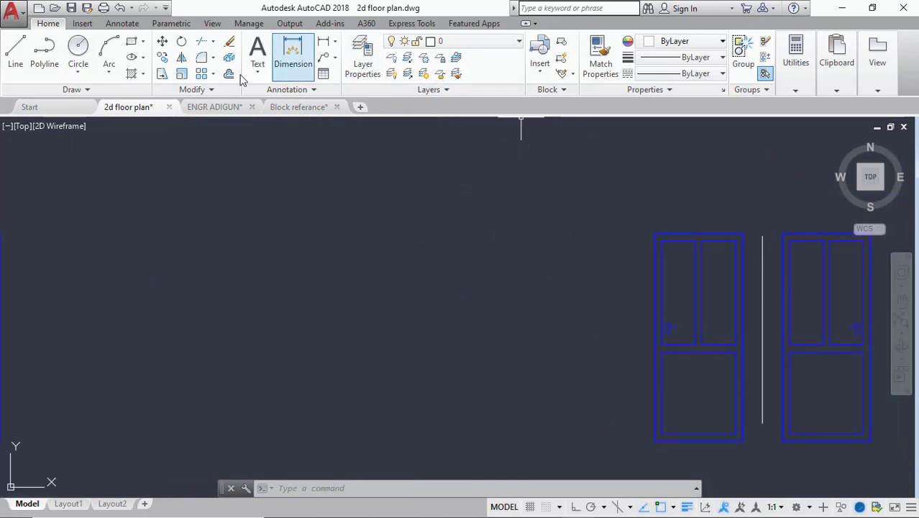
Step: Copy the blue single-leaf panelled door from its upper-left corner to the upper-left corner of the terrace door opening in the elevation
{"action": "left_click", "coordinate": [162, 58]}
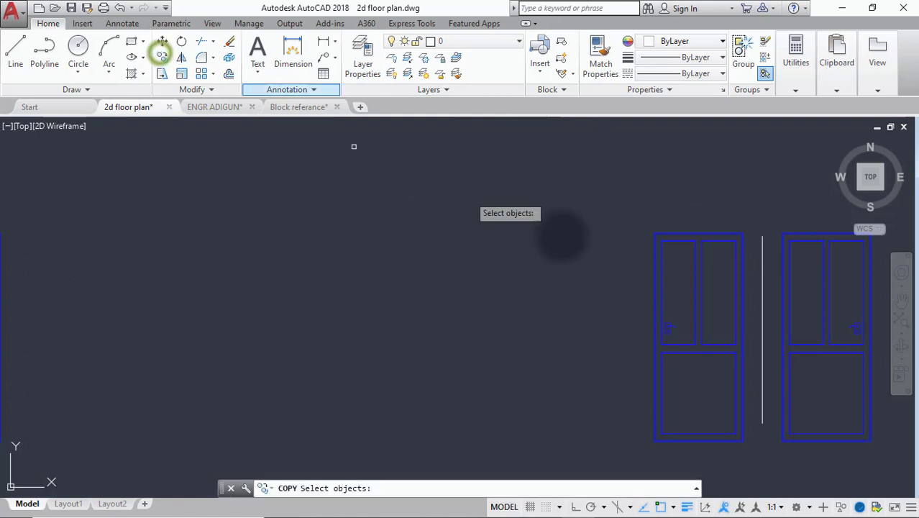
{"action": "left_click", "coordinate": [741, 237]}
{"action": "key", "text": "Return"}
{"action": "scroll", "coordinate": [687, 205], "scroll_direction": "up", "scroll_amount": 5}
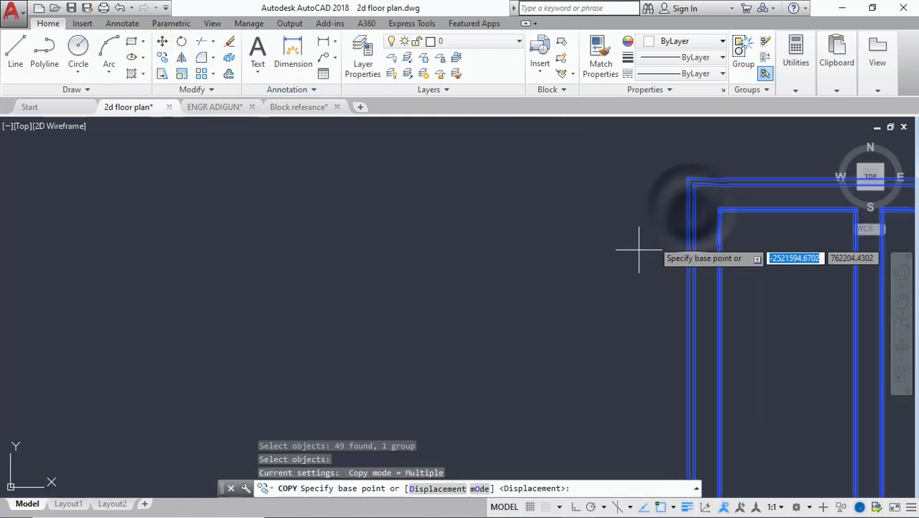
{"action": "left_click", "coordinate": [687, 178]}
{"action": "scroll", "coordinate": [394, 311], "scroll_direction": "down", "scroll_amount": 10}
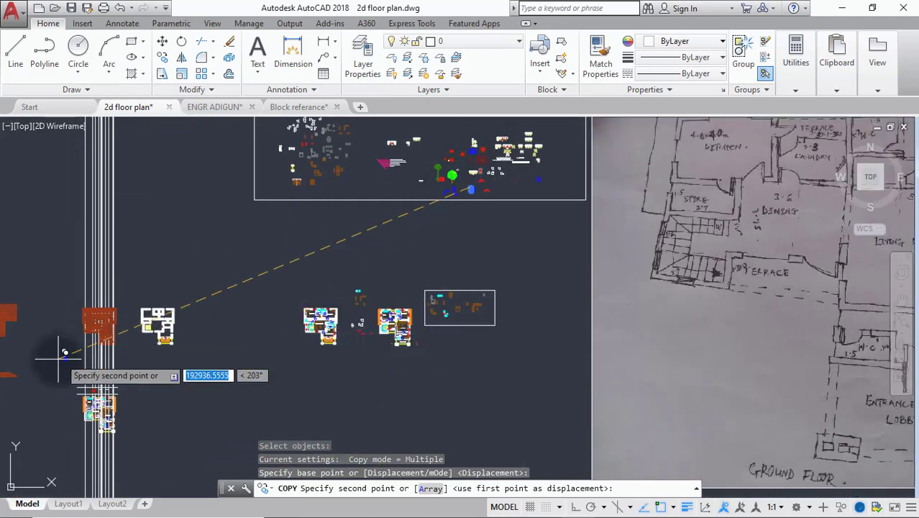
{"action": "mouse_move", "coordinate": [58, 359]}
{"action": "middle_mouse_down"}
{"action": "mouse_move", "coordinate": [113, 324]}
{"action": "mouse_move", "coordinate": [195, 201]}
{"action": "middle_mouse_up"}
{"action": "scroll", "coordinate": [224, 257], "scroll_direction": "up", "scroll_amount": 5}
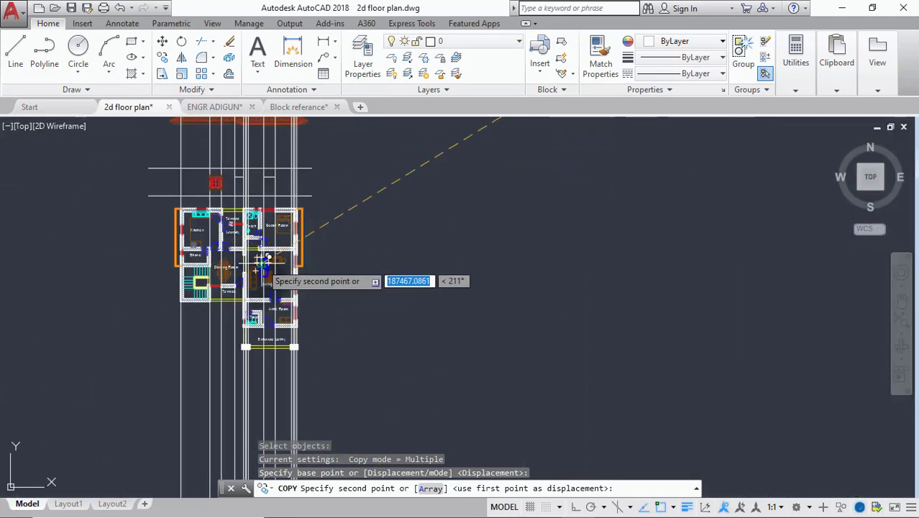
{"action": "scroll", "coordinate": [255, 259], "scroll_direction": "up", "scroll_amount": 3}
{"action": "scroll", "coordinate": [263, 205], "scroll_direction": "up", "scroll_amount": 5}
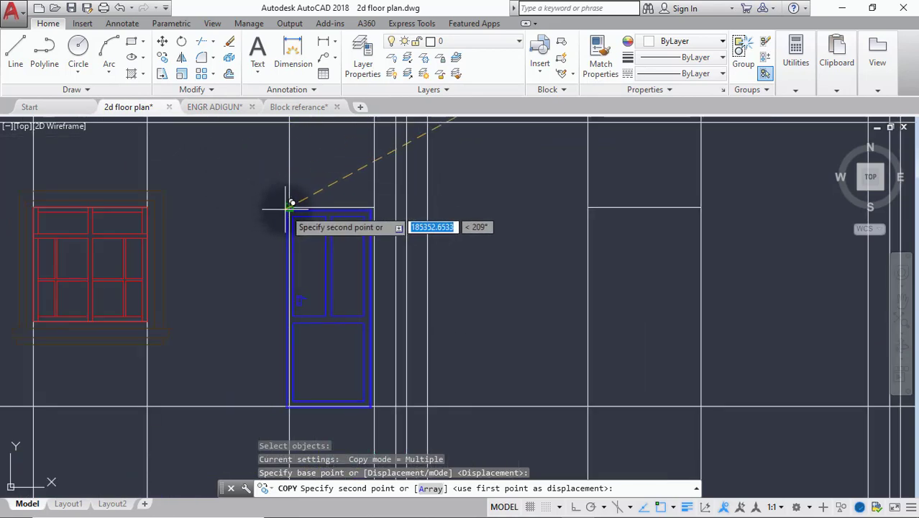
{"action": "scroll", "coordinate": [137, 268], "scroll_direction": "down", "scroll_amount": 4}
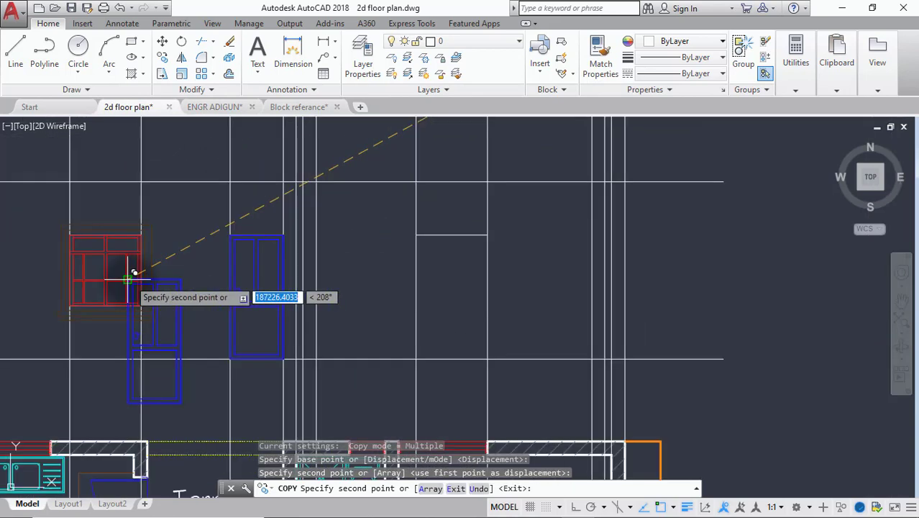
{"action": "key", "text": "Escape"}
Step: Check the door between the living room and ante room on the plan, and find an unequal double-leaf door in the block library
{"action": "scroll", "coordinate": [260, 272], "scroll_direction": "down", "scroll_amount": 5}
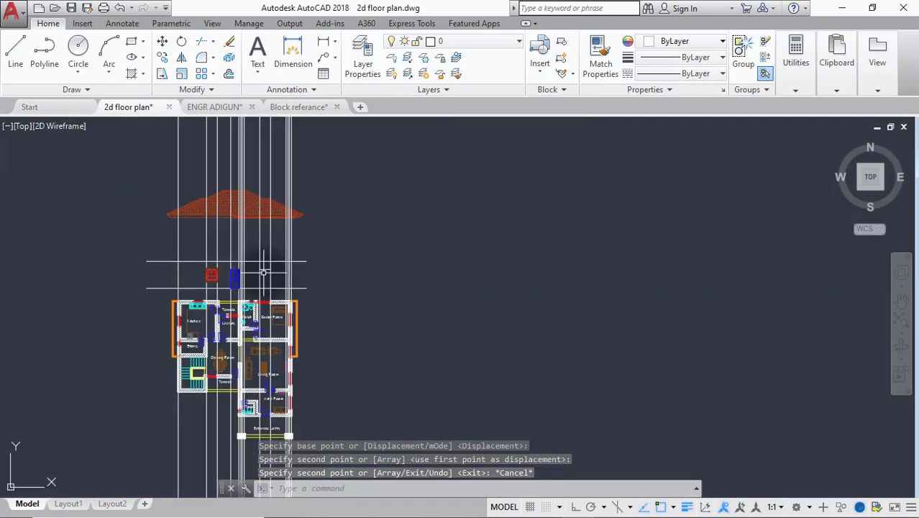
{"action": "scroll", "coordinate": [261, 272], "scroll_direction": "up", "scroll_amount": 6}
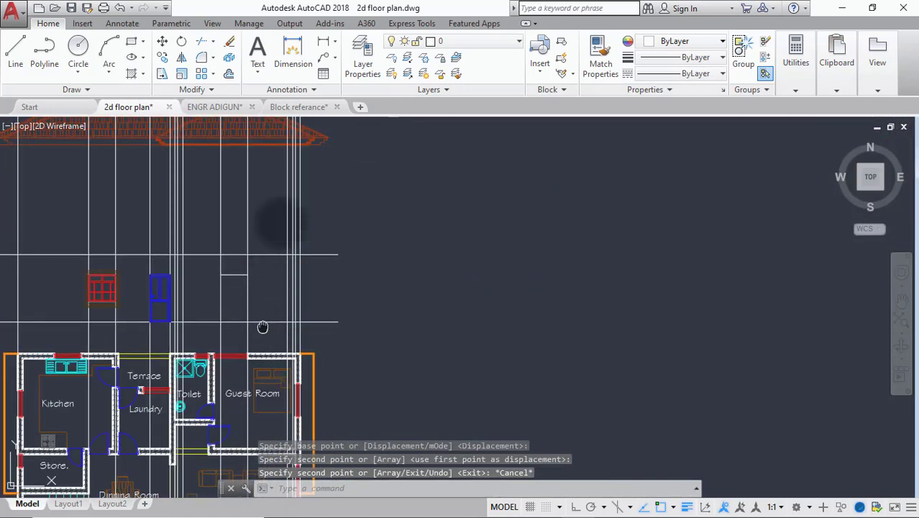
{"action": "middle_click_drag", "start_coordinate": [272, 302], "coordinate": [281, 149]}
{"action": "scroll", "coordinate": [272, 400], "scroll_direction": "up", "scroll_amount": 5}
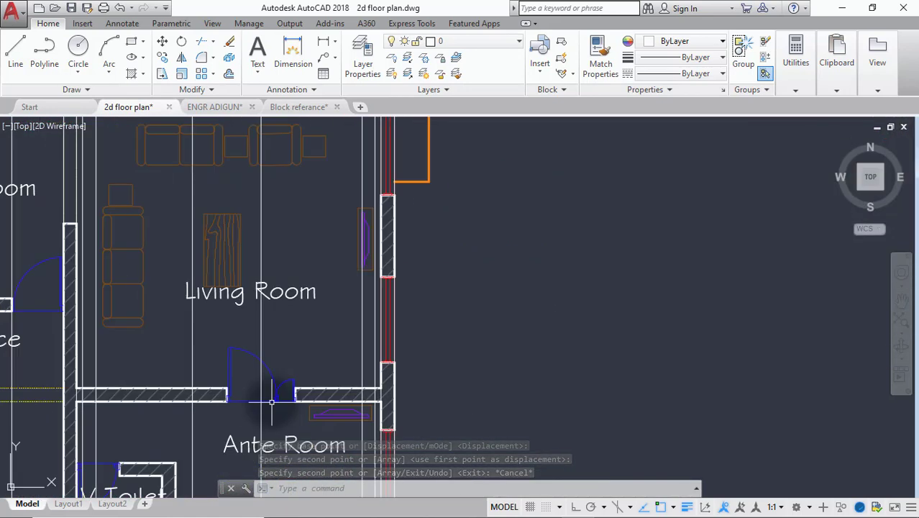
{"action": "scroll", "coordinate": [226, 393], "scroll_direction": "down", "scroll_amount": 8}
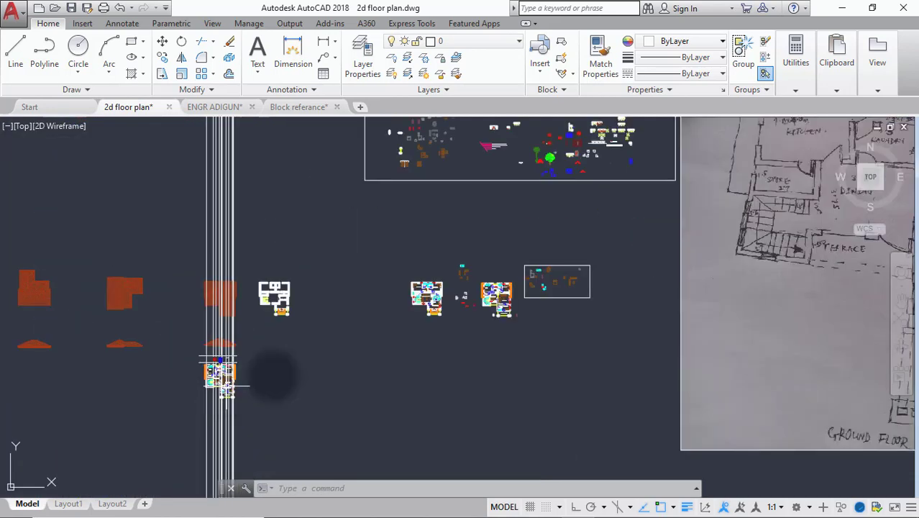
{"action": "middle_click_drag", "start_coordinate": [567, 169], "coordinate": [567, 245]}
{"action": "scroll", "coordinate": [575, 215], "scroll_direction": "up", "scroll_amount": 6}
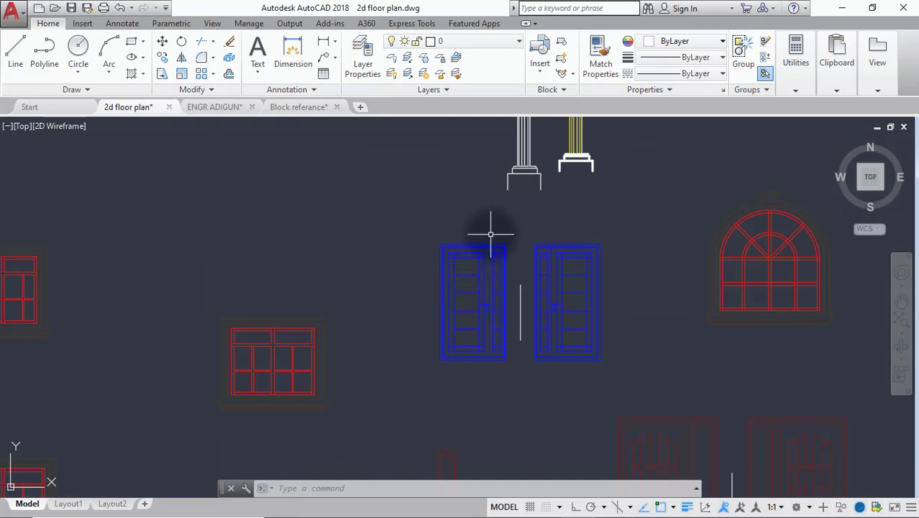
Step: Copy the blue unequal double-leaf door from its upper-left corner to the upper-left corner of the entrance door opening in the elevation
{"action": "left_click", "coordinate": [162, 57]}
{"action": "left_click", "coordinate": [511, 229]}
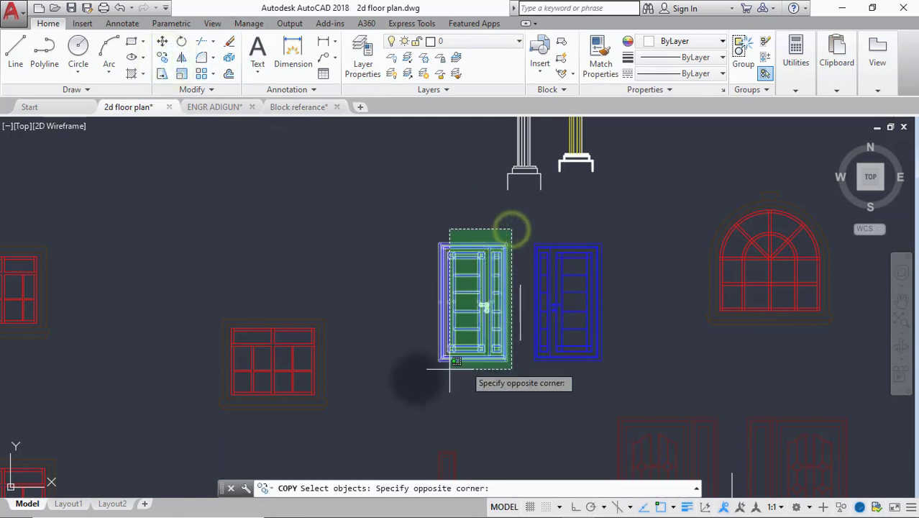
{"action": "left_click", "coordinate": [381, 375]}
{"action": "key", "text": "Return"}
{"action": "scroll", "coordinate": [453, 225], "scroll_direction": "up", "scroll_amount": 5}
{"action": "scroll", "coordinate": [368, 324], "scroll_direction": "up", "scroll_amount": 2}
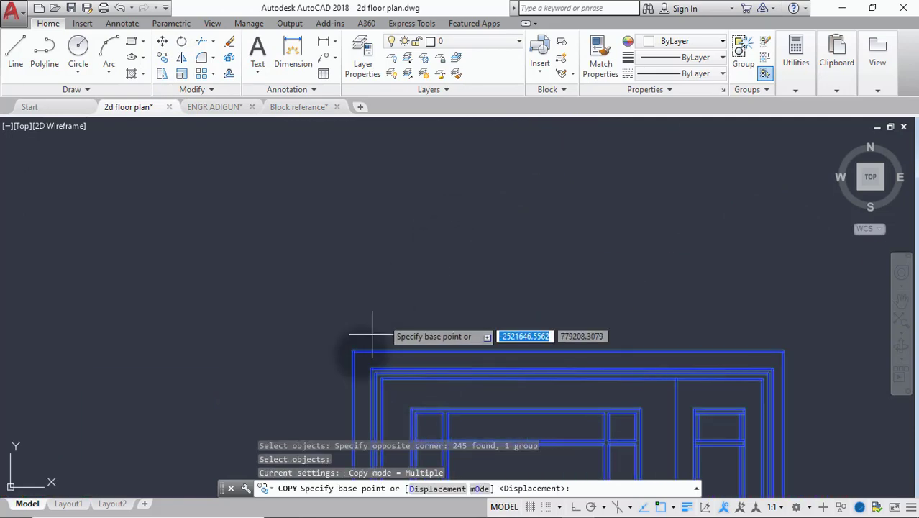
{"action": "left_click", "coordinate": [356, 347]}
{"action": "scroll", "coordinate": [331, 322], "scroll_direction": "down", "scroll_amount": 4}
{"action": "scroll", "coordinate": [302, 338], "scroll_direction": "down", "scroll_amount": 8}
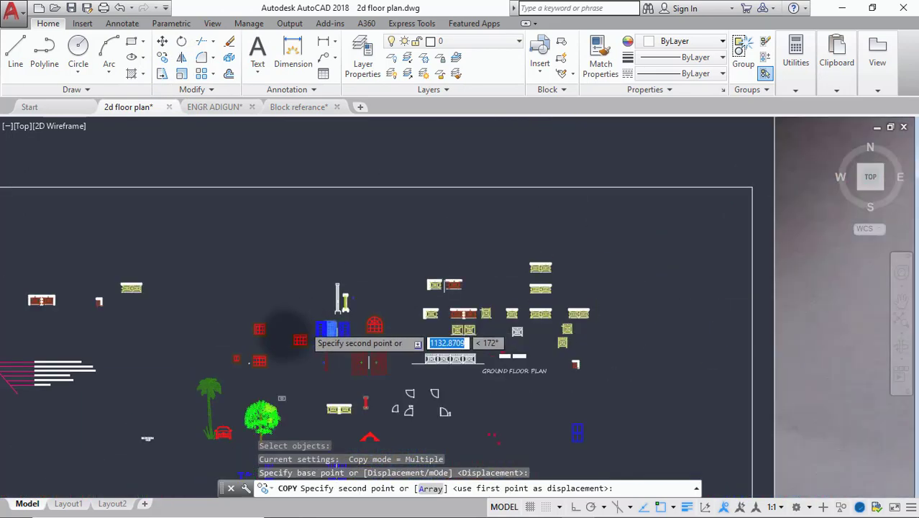
{"action": "middle_click_drag", "start_coordinate": [287, 338], "coordinate": [406, 188]}
{"action": "scroll", "coordinate": [251, 332], "scroll_direction": "down", "scroll_amount": 3}
{"action": "scroll", "coordinate": [259, 330], "scroll_direction": "up", "scroll_amount": 8}
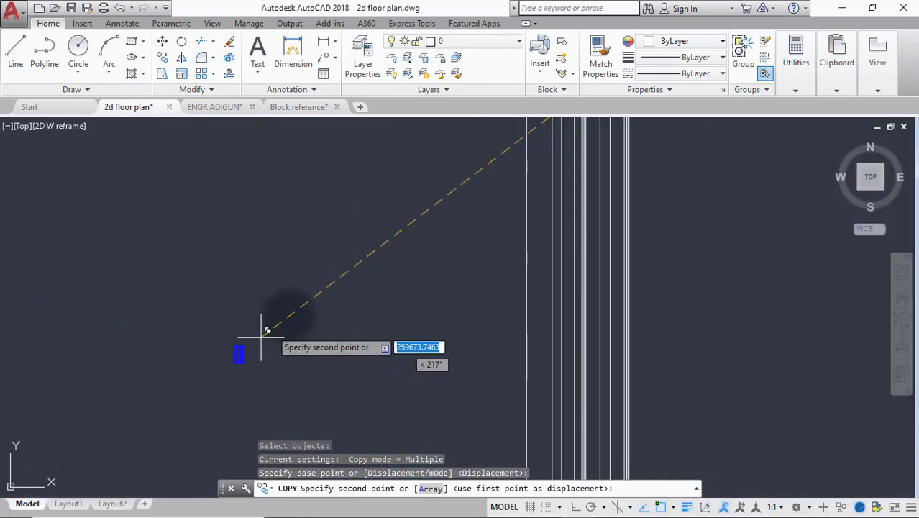
{"action": "scroll", "coordinate": [390, 283], "scroll_direction": "up", "scroll_amount": 3}
{"action": "scroll", "coordinate": [385, 272], "scroll_direction": "down", "scroll_amount": 5}
{"action": "scroll", "coordinate": [505, 165], "scroll_direction": "up", "scroll_amount": 4}
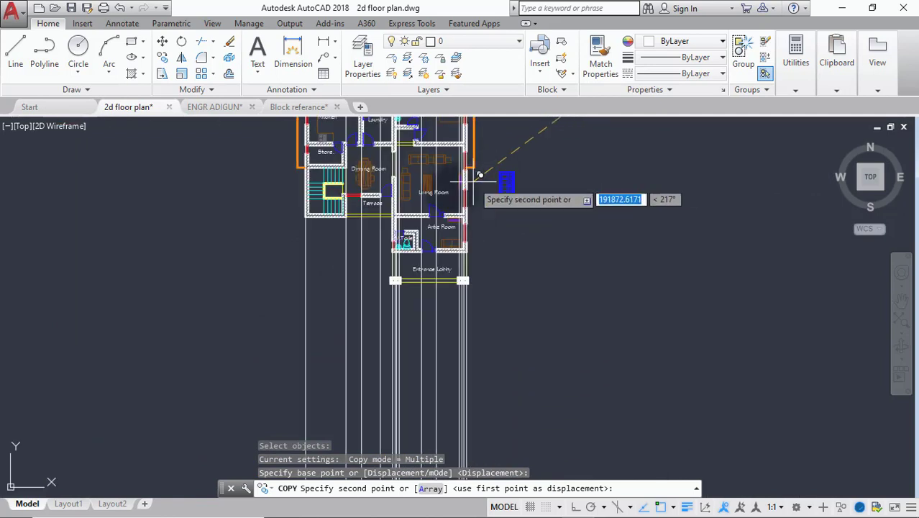
{"action": "scroll", "coordinate": [440, 215], "scroll_direction": "up", "scroll_amount": 2}
{"action": "scroll", "coordinate": [434, 319], "scroll_direction": "down", "scroll_amount": 2}
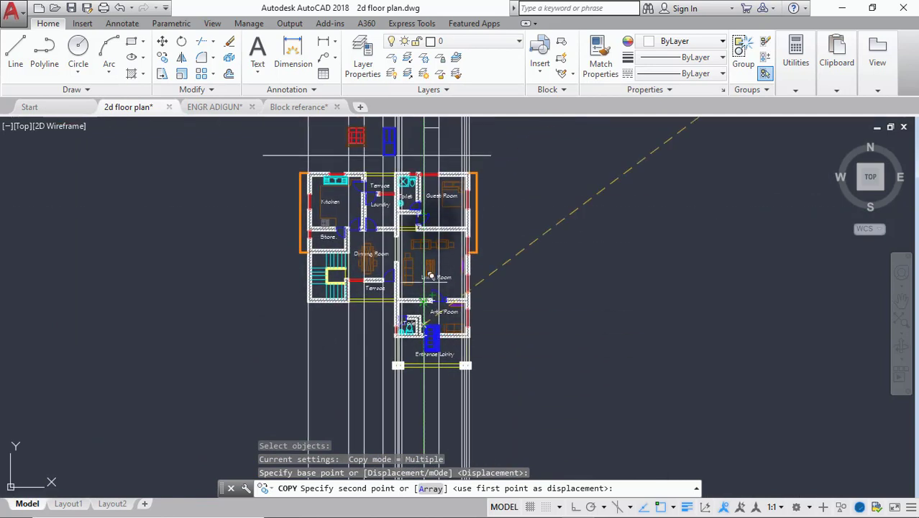
{"action": "middle_click_drag", "start_coordinate": [436, 144], "coordinate": [445, 235]}
{"action": "scroll", "coordinate": [445, 235], "scroll_direction": "up", "scroll_amount": 6}
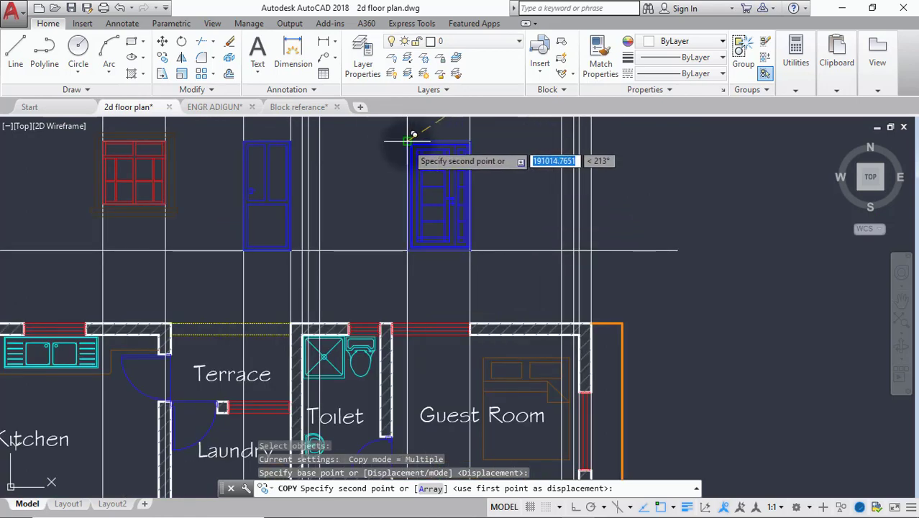
{"action": "scroll", "coordinate": [410, 137], "scroll_direction": "down", "scroll_amount": 6}
{"action": "key", "text": "Escape"}
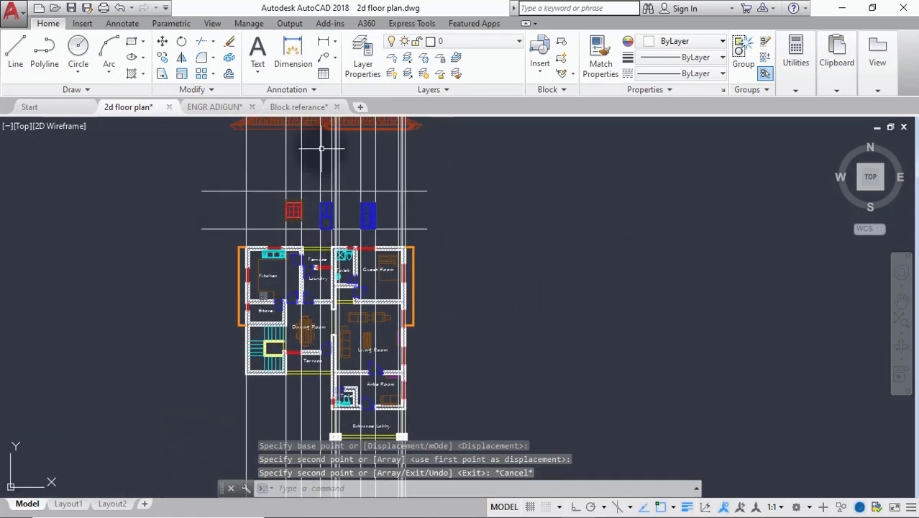
Step: Erase the two vertical projection lines marking the dining terrace window's right edge and the terrace door's left edge
{"action": "middle_click_drag", "start_coordinate": [302, 245], "coordinate": [336, 208]}
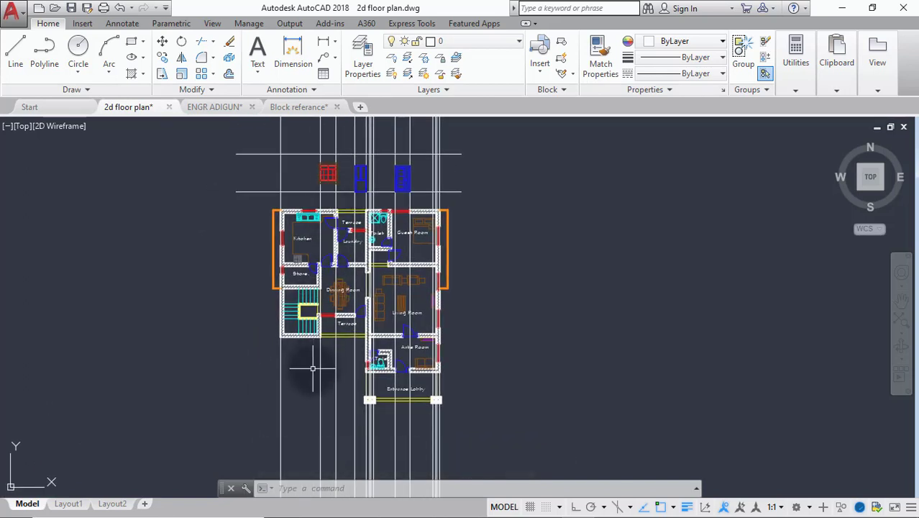
{"action": "scroll", "coordinate": [349, 366], "scroll_direction": "up", "scroll_amount": 2}
{"action": "left_click", "coordinate": [363, 352]}
{"action": "left_click", "coordinate": [303, 381]}
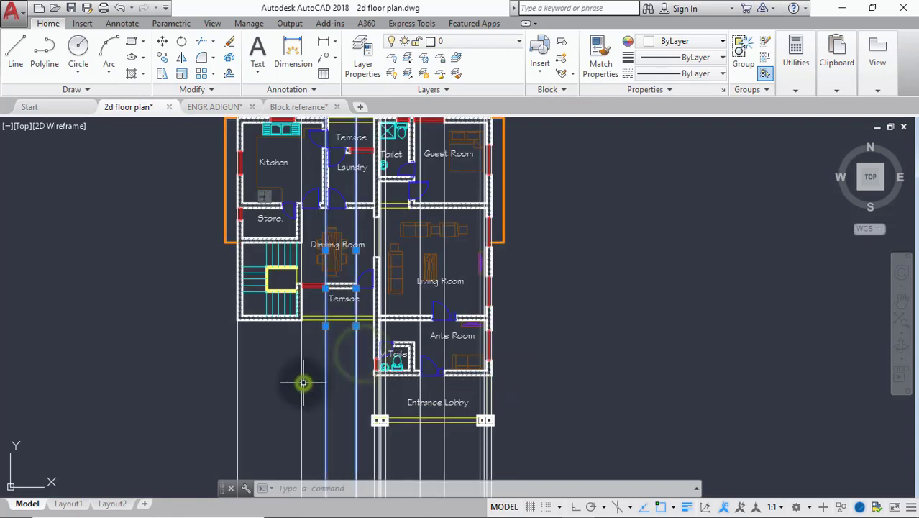
{"action": "key", "text": "Delete"}
{"action": "scroll", "coordinate": [304, 381], "scroll_direction": "down", "scroll_amount": 4}
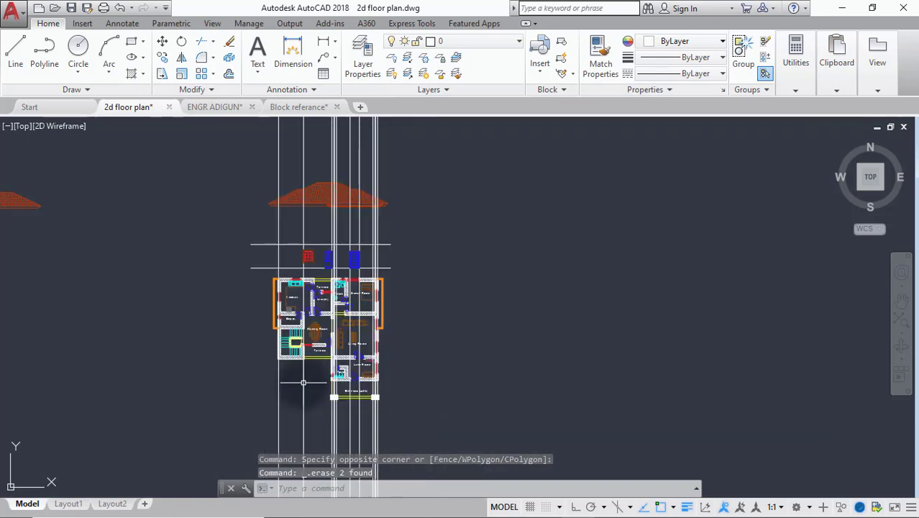
Step: Erase the two vertical projection lines on either side of the blue unequal double-leaf entrance door in the elevation
{"action": "scroll", "coordinate": [314, 318], "scroll_direction": "up", "scroll_amount": 4}
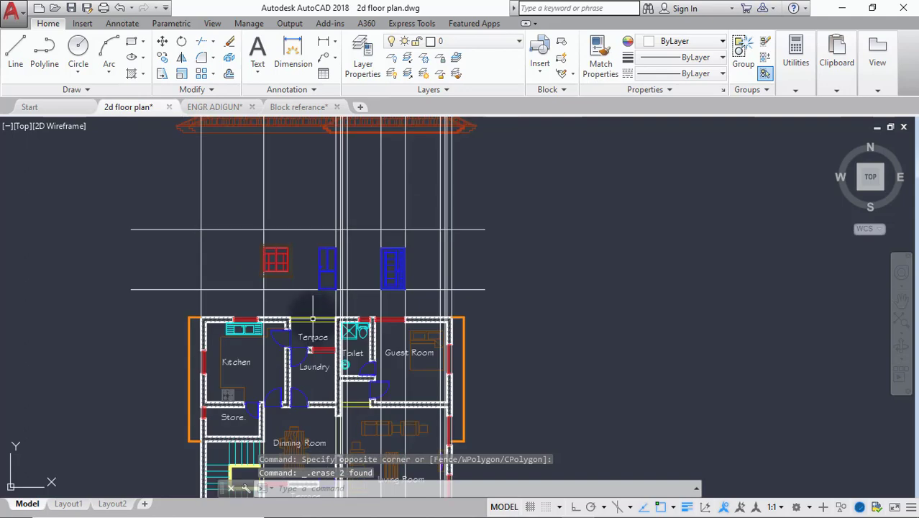
{"action": "scroll", "coordinate": [313, 318], "scroll_direction": "down", "scroll_amount": 2}
{"action": "middle_click_drag", "start_coordinate": [311, 345], "coordinate": [312, 298]}
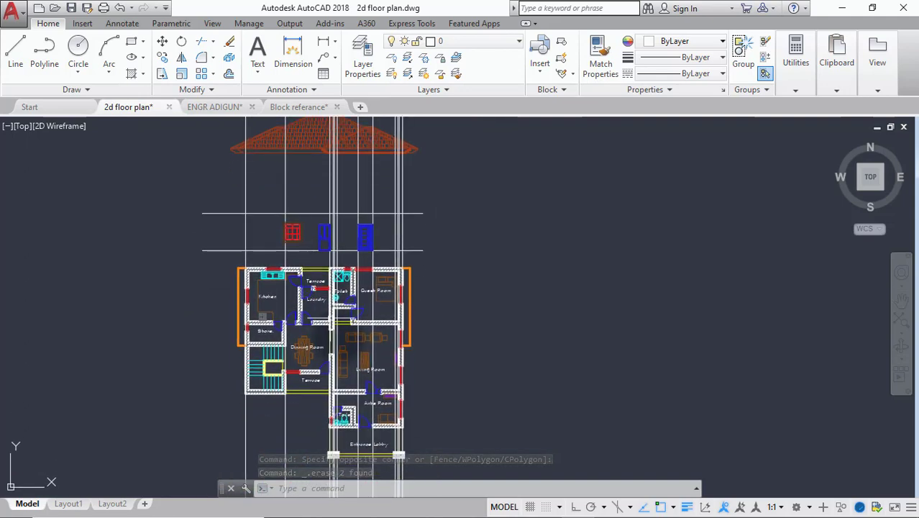
{"action": "middle_click_drag", "start_coordinate": [368, 408], "coordinate": [367, 404]}
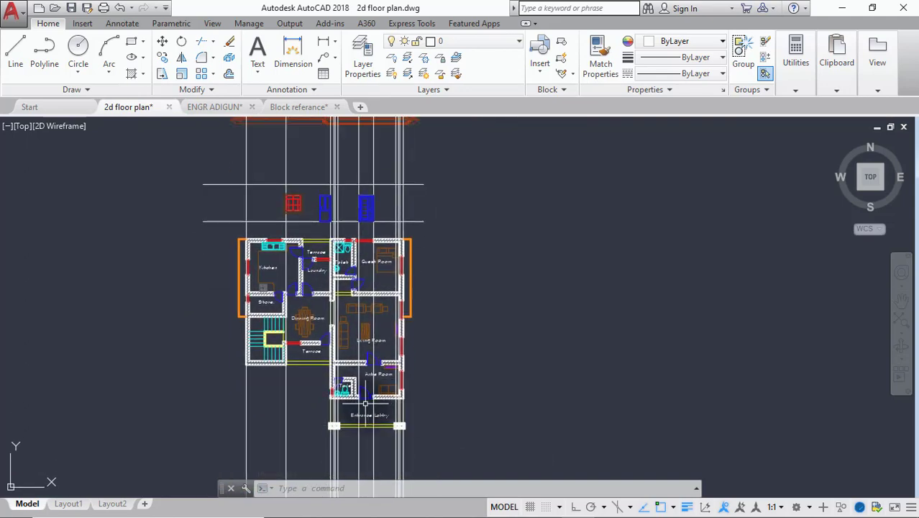
{"action": "scroll", "coordinate": [381, 163], "scroll_direction": "up", "scroll_amount": 8}
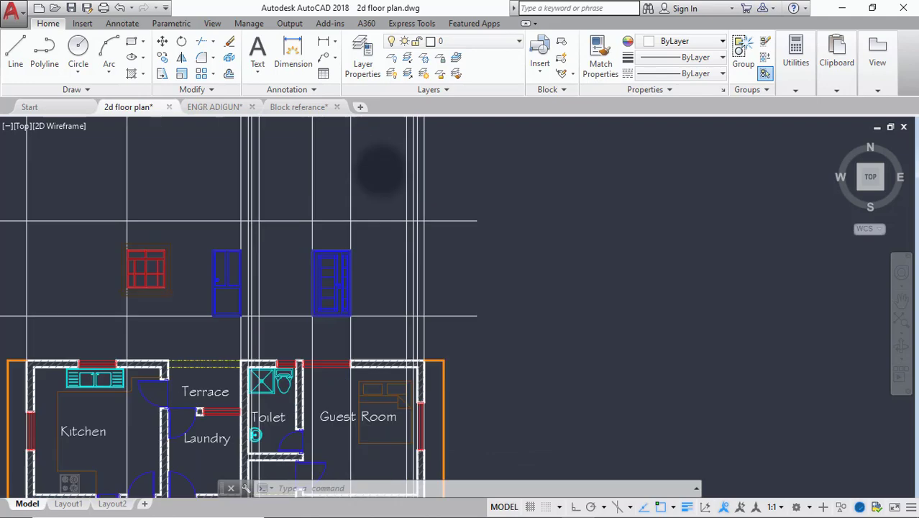
{"action": "left_click", "coordinate": [323, 346]}
{"action": "left_click", "coordinate": [176, 352]}
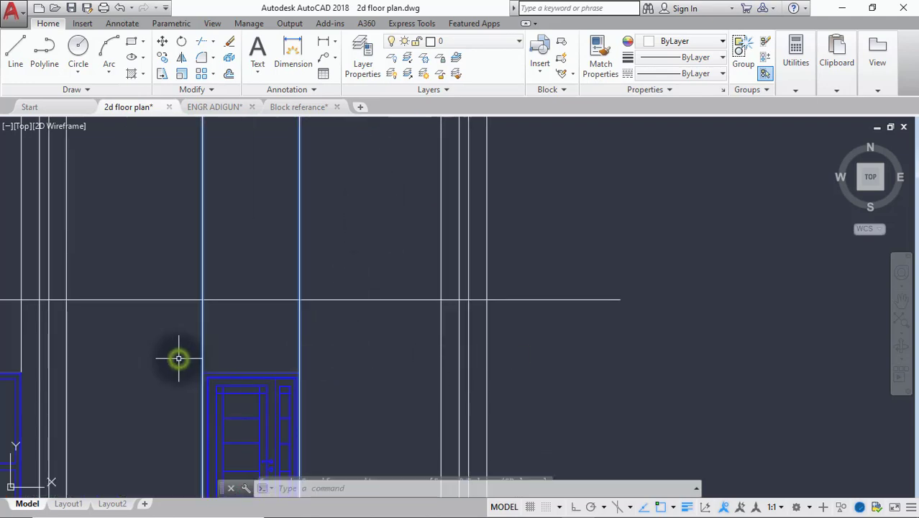
{"action": "key", "text": "Delete"}
{"action": "scroll", "coordinate": [178, 358], "scroll_direction": "down", "scroll_amount": 5}
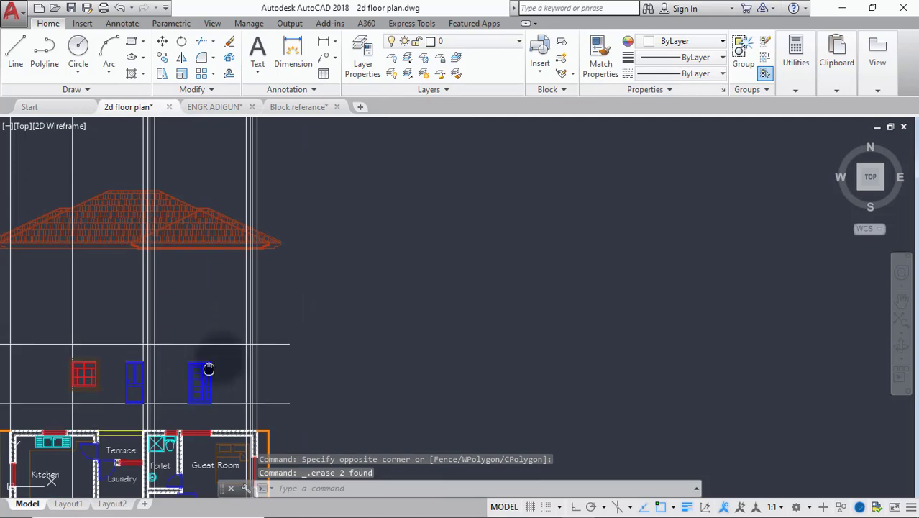
Step: Examine the front terrace, ante room and entrance lobby on the floor plan against the window and doors in the elevation
{"action": "middle_click_drag", "start_coordinate": [205, 369], "coordinate": [287, 276]}
{"action": "middle_click_drag", "start_coordinate": [162, 344], "coordinate": [273, 253]}
{"action": "scroll", "coordinate": [295, 327], "scroll_direction": "down", "scroll_amount": 3}
{"action": "middle_click_drag", "start_coordinate": [294, 330], "coordinate": [291, 216]}
{"action": "scroll", "coordinate": [286, 329], "scroll_direction": "up", "scroll_amount": 3}
{"action": "scroll", "coordinate": [289, 348], "scroll_direction": "up", "scroll_amount": 4}
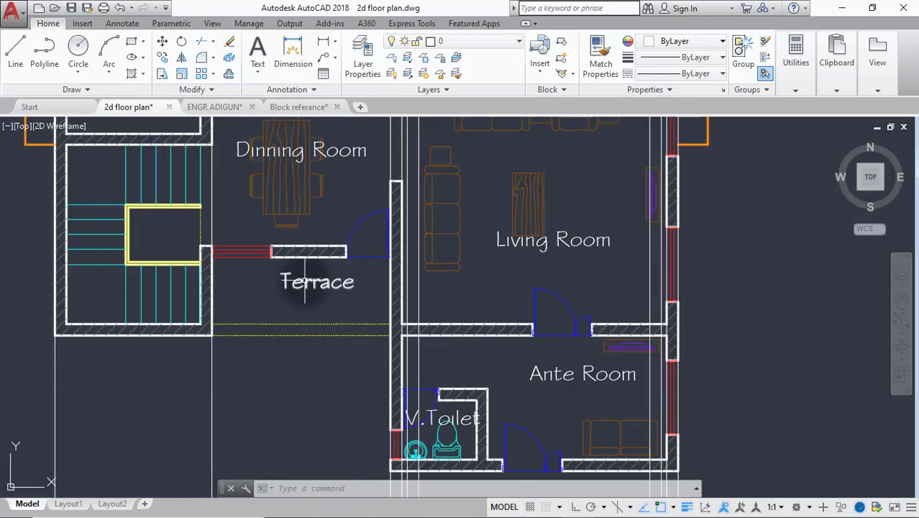
{"action": "scroll", "coordinate": [307, 331], "scroll_direction": "down", "scroll_amount": 2}
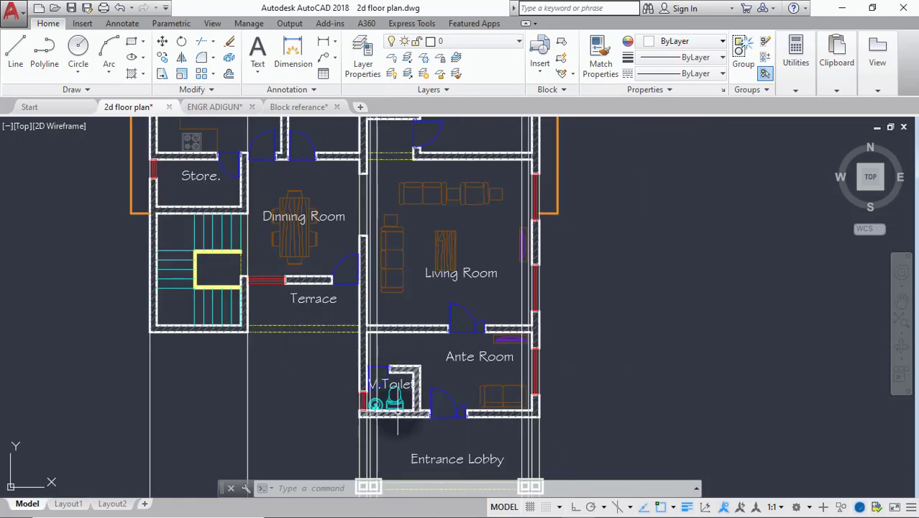
{"action": "mouse_move", "coordinate": [447, 480]}
{"action": "middle_mouse_down"}
{"action": "mouse_move", "coordinate": [451, 358]}
{"action": "mouse_move", "coordinate": [430, 400]}
{"action": "mouse_move", "coordinate": [431, 424]}
{"action": "middle_mouse_up"}
{"action": "scroll", "coordinate": [440, 359], "scroll_direction": "down", "scroll_amount": 4}
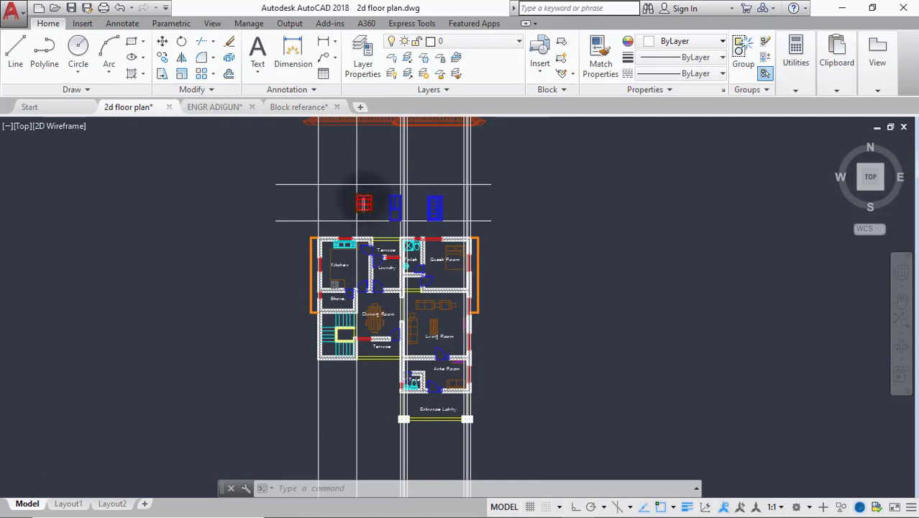
{"action": "scroll", "coordinate": [363, 196], "scroll_direction": "up", "scroll_amount": 3}
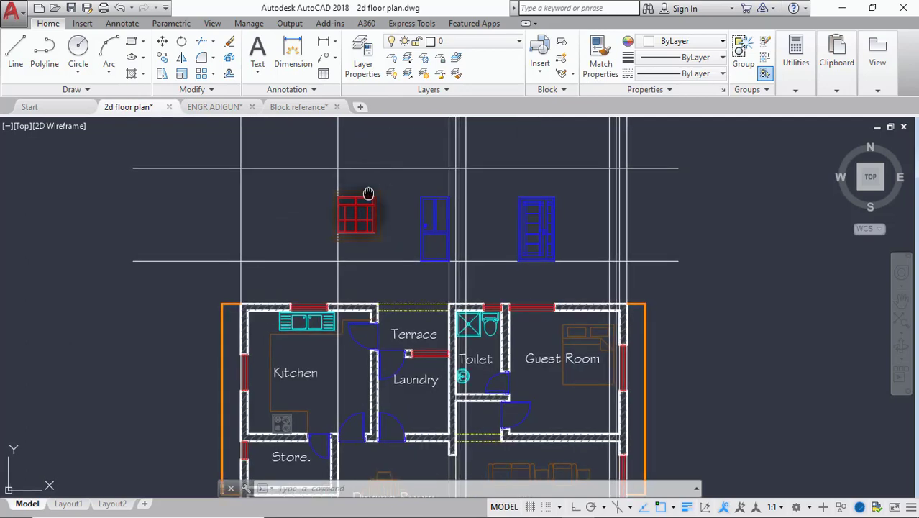
Step: Offset the elevation's upper horizontal line 900 downward to the head level of the window and doors
{"action": "middle_click_drag", "start_coordinate": [369, 195], "coordinate": [359, 223]}
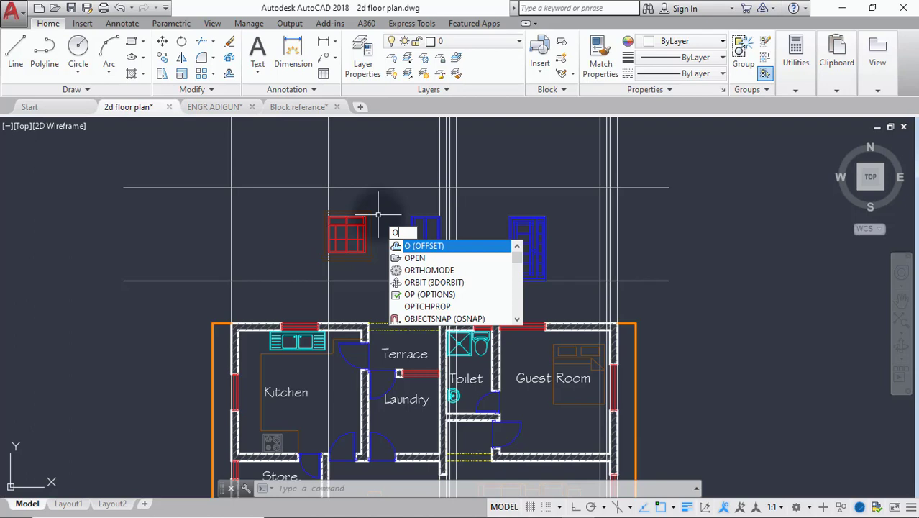
{"action": "type", "text": "f"}
{"action": "key", "text": "Return"}
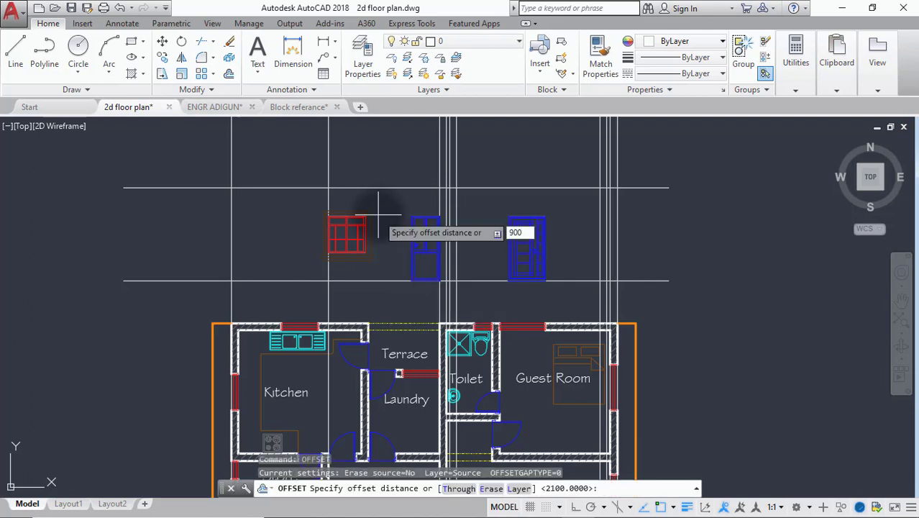
{"action": "key", "text": "Return"}
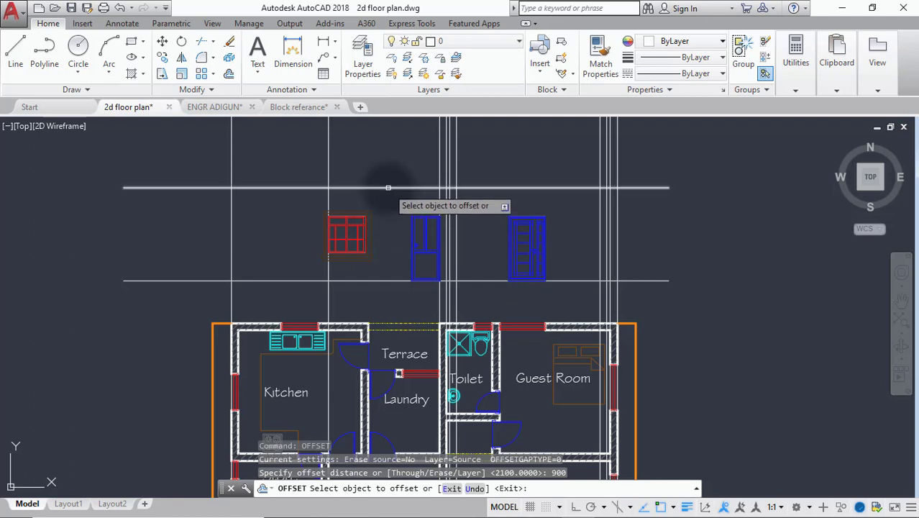
{"action": "left_click", "coordinate": [387, 188]}
{"action": "left_click", "coordinate": [387, 214]}
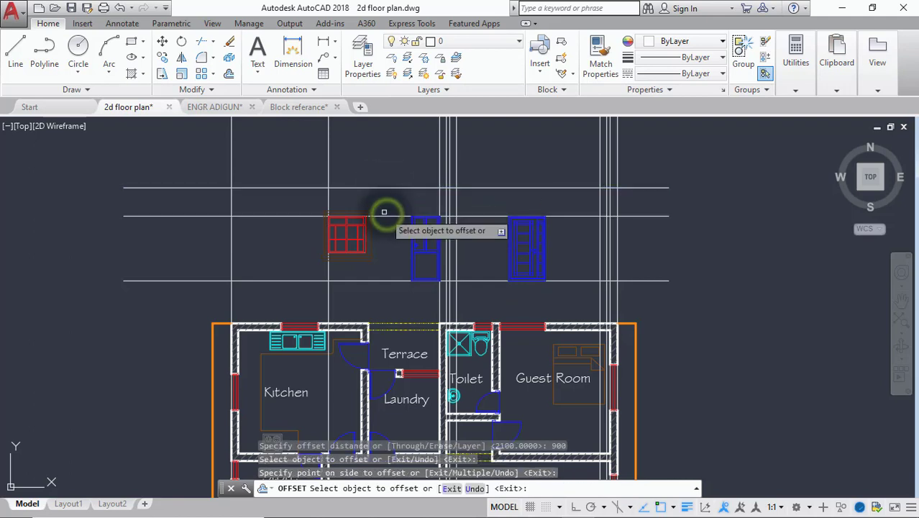
{"action": "key", "text": "Return"}
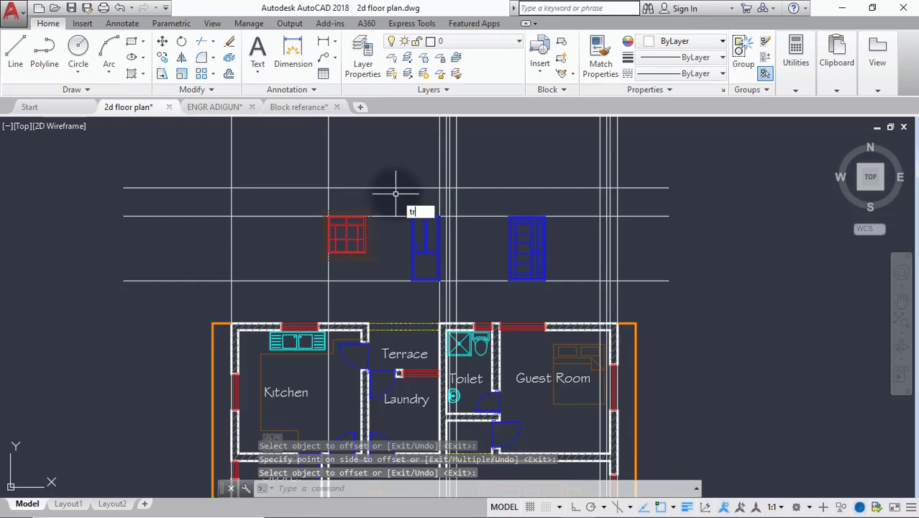
Step: Trim the horizontal line at head level to the terrace span, between the window's left projection line and the terrace door's right one
{"action": "type", "text": "tr"}
{"action": "key", "text": "Return"}
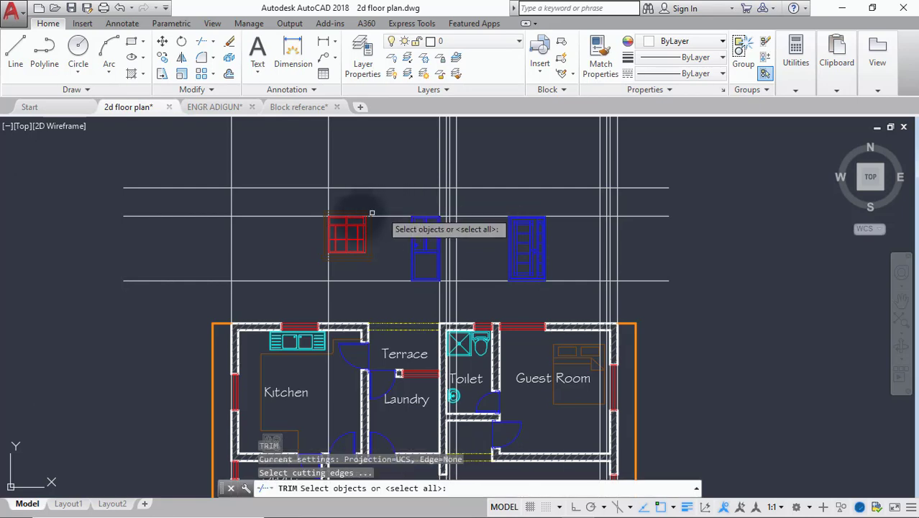
{"action": "left_click", "coordinate": [327, 274]}
{"action": "scroll", "coordinate": [436, 195], "scroll_direction": "up", "scroll_amount": 2}
{"action": "left_click", "coordinate": [445, 195]}
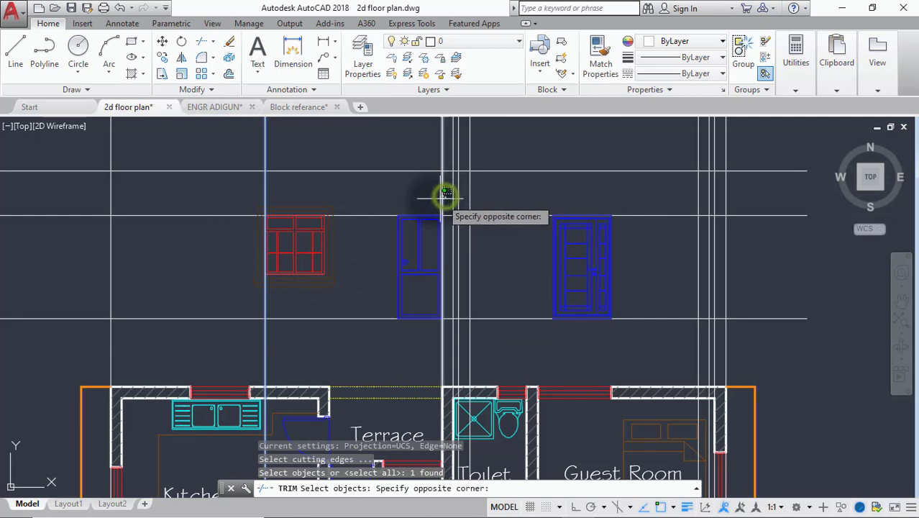
{"action": "left_click", "coordinate": [430, 199]}
{"action": "key", "text": "Return"}
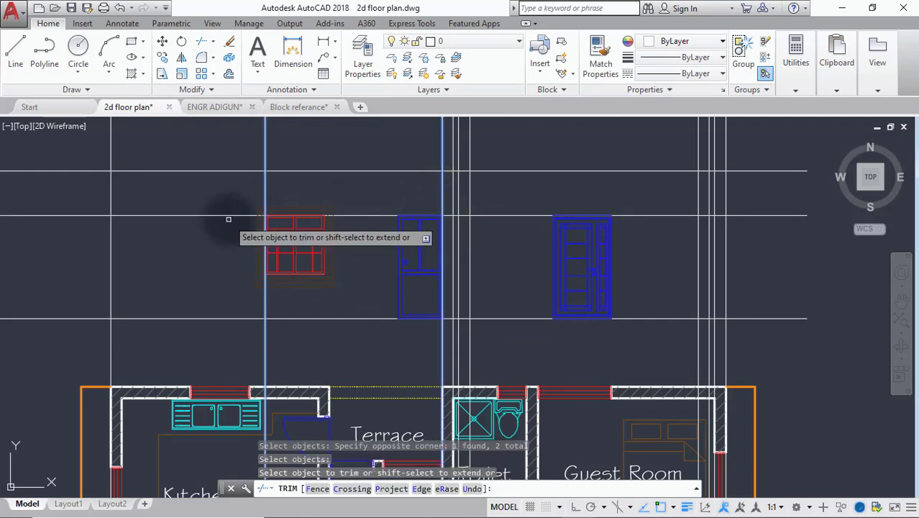
{"action": "left_click", "coordinate": [227, 215]}
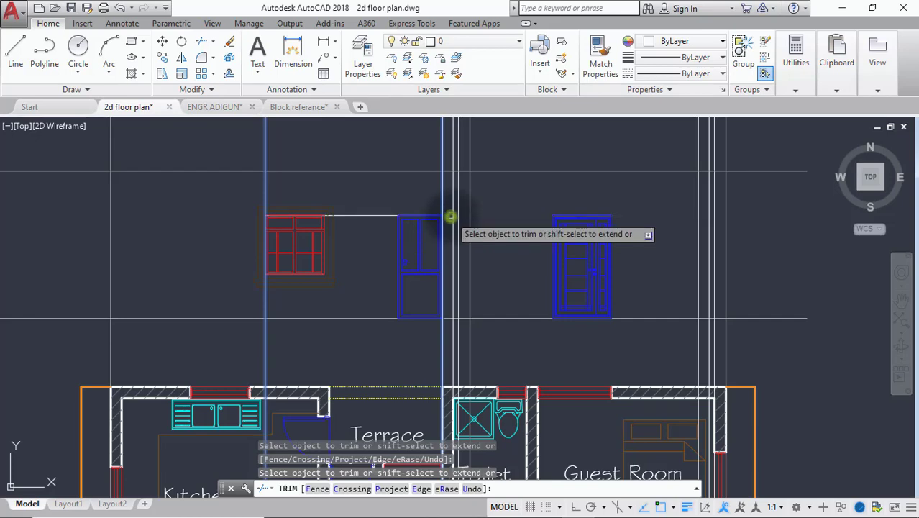
{"action": "scroll", "coordinate": [263, 176], "scroll_direction": "down", "scroll_amount": 4}
{"action": "key", "text": "Return"}
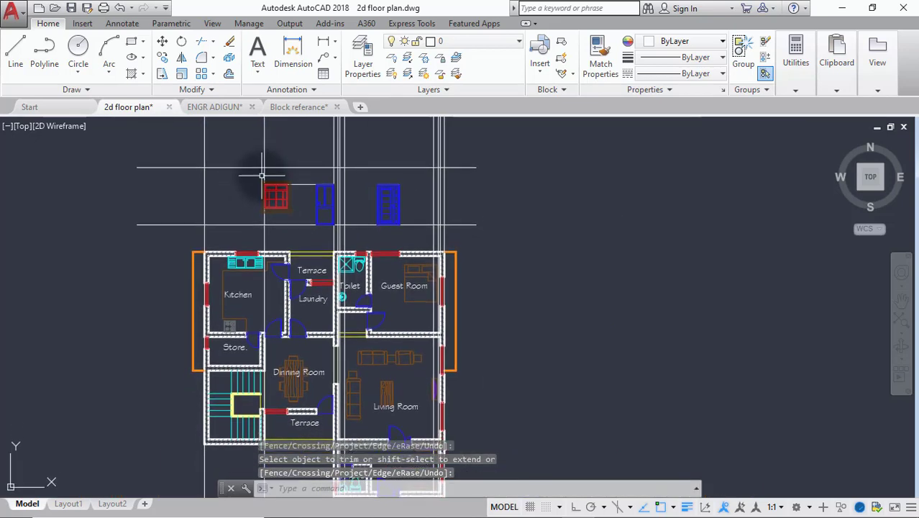
Step: Start trimming the remaining construction lines around the terrace window and door in the elevation
{"action": "scroll", "coordinate": [261, 180], "scroll_direction": "down", "scroll_amount": 2}
{"action": "scroll", "coordinate": [260, 194], "scroll_direction": "up", "scroll_amount": 5}
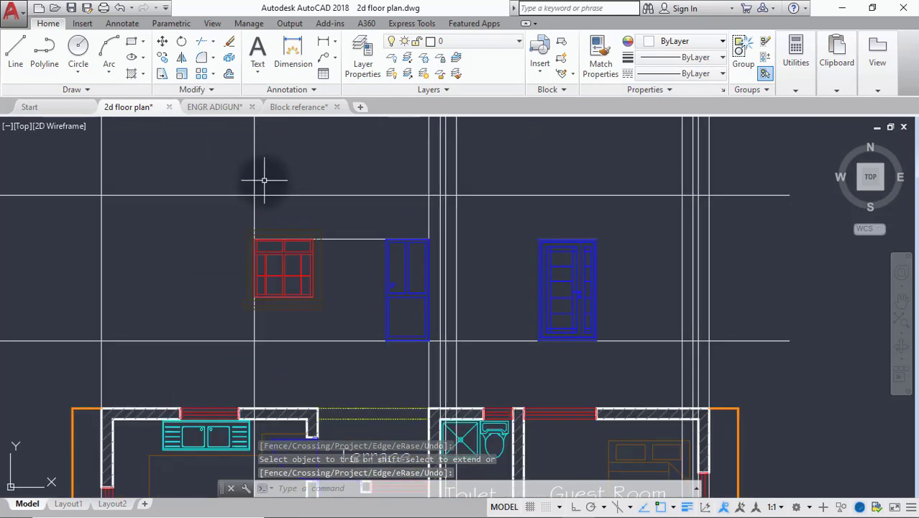
{"action": "scroll", "coordinate": [262, 188], "scroll_direction": "down", "scroll_amount": 4}
{"action": "scroll", "coordinate": [262, 192], "scroll_direction": "up", "scroll_amount": 3}
{"action": "type", "text": "t"}
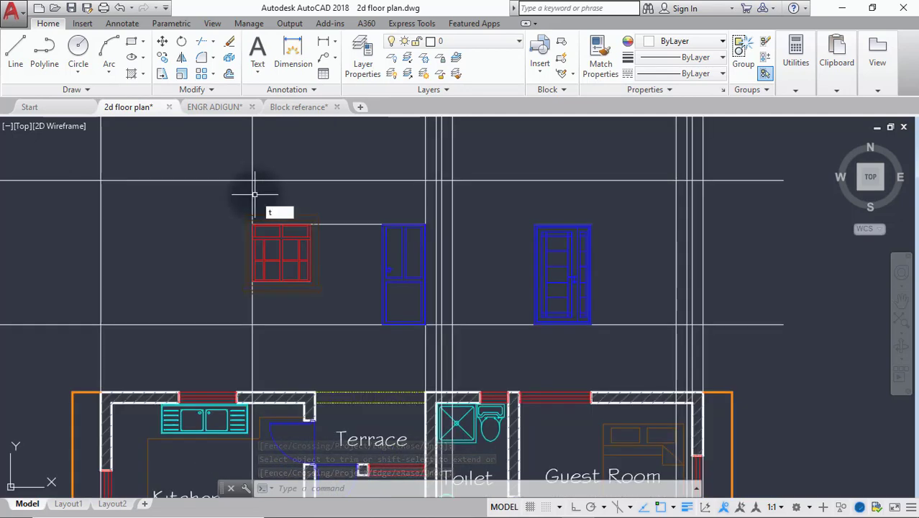
Step: Trim the vertical projection line above the horizontal line at the window's head, using that horizontal line as cutting edge
{"action": "type", "text": "s or"}
{"action": "key", "text": "Return"}
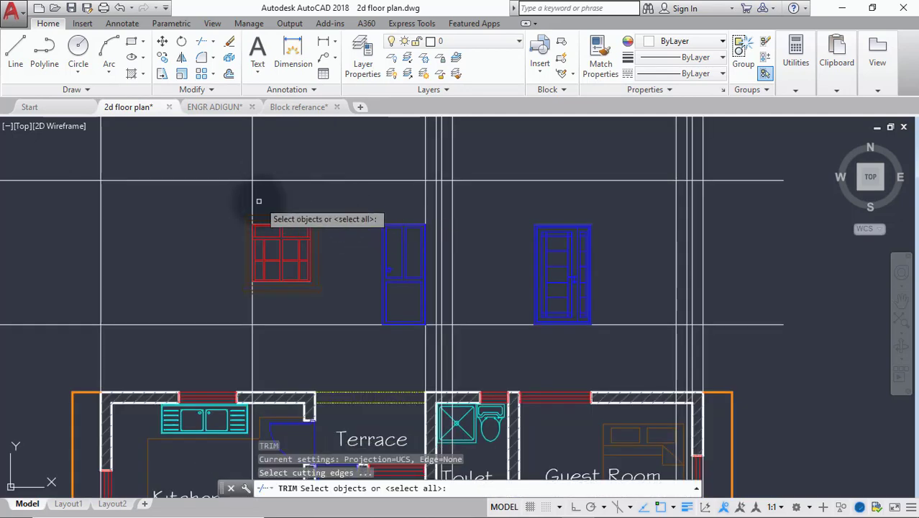
{"action": "left_click", "coordinate": [325, 224]}
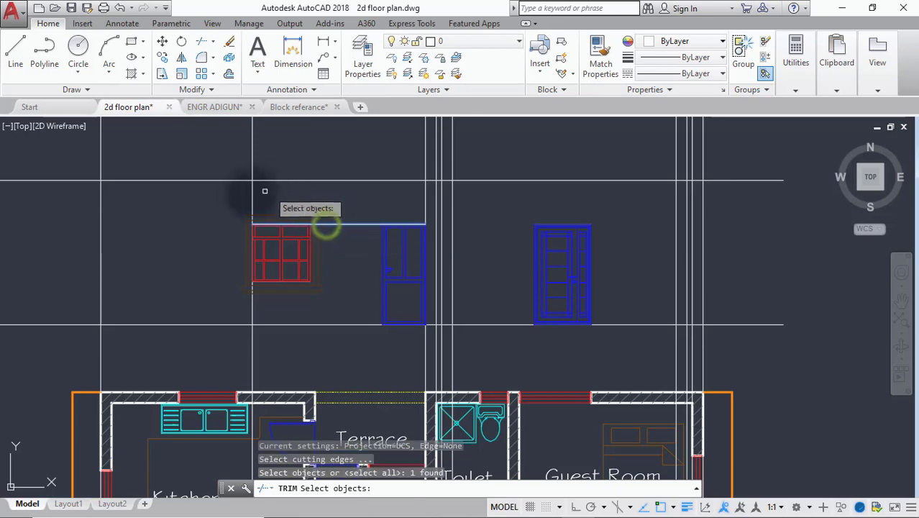
{"action": "key", "text": "Return"}
{"action": "left_click", "coordinate": [253, 201]}
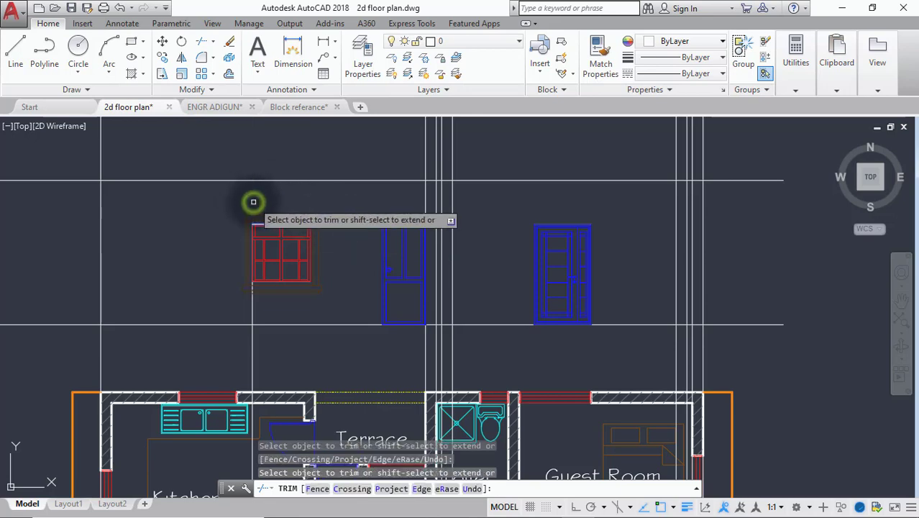
Step: Examine the floor plan and its projection lines from the rear elevation down to the Entrance Lobby columns
{"action": "scroll", "coordinate": [251, 201], "scroll_direction": "down", "scroll_amount": 2}
{"action": "middle_click_drag", "start_coordinate": [273, 217], "coordinate": [285, 152]}
{"action": "scroll", "coordinate": [273, 230], "scroll_direction": "down", "scroll_amount": 4}
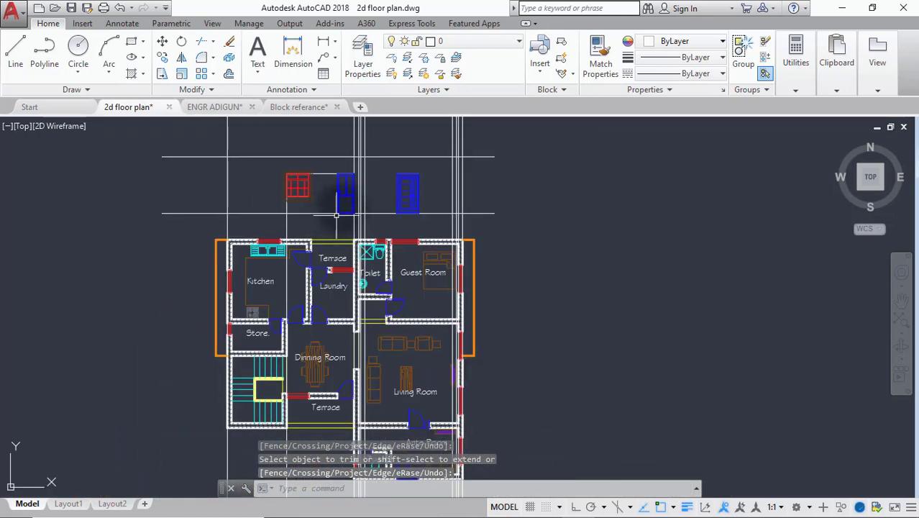
{"action": "middle_click_drag", "start_coordinate": [331, 283], "coordinate": [392, 306]}
{"action": "middle_click_drag", "start_coordinate": [389, 397], "coordinate": [381, 248]}
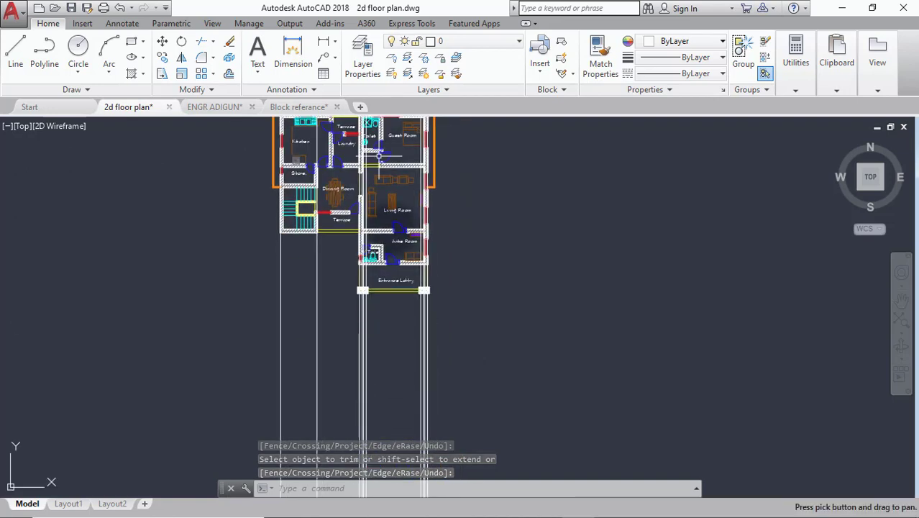
{"action": "scroll", "coordinate": [390, 286], "scroll_direction": "up", "scroll_amount": 3}
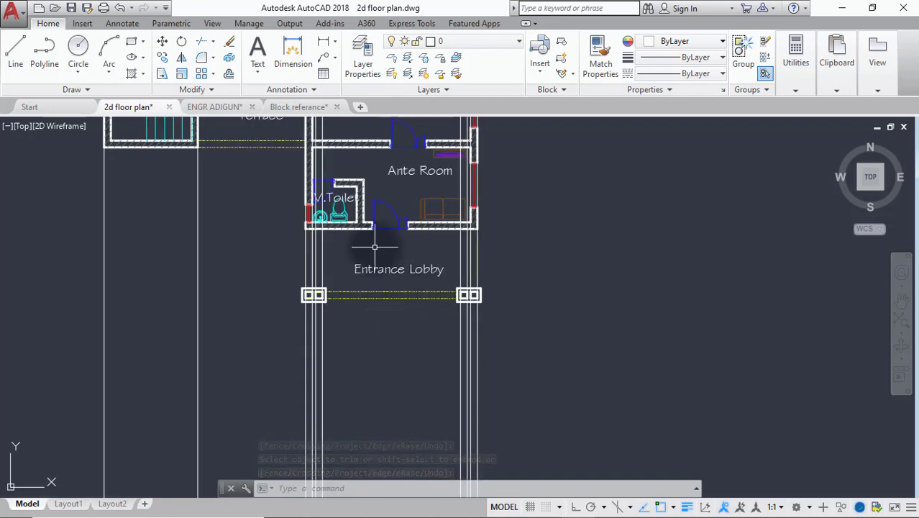
{"action": "scroll", "coordinate": [381, 241], "scroll_direction": "down", "scroll_amount": 4}
{"action": "middle_click_drag", "start_coordinate": [361, 260], "coordinate": [416, 281]}
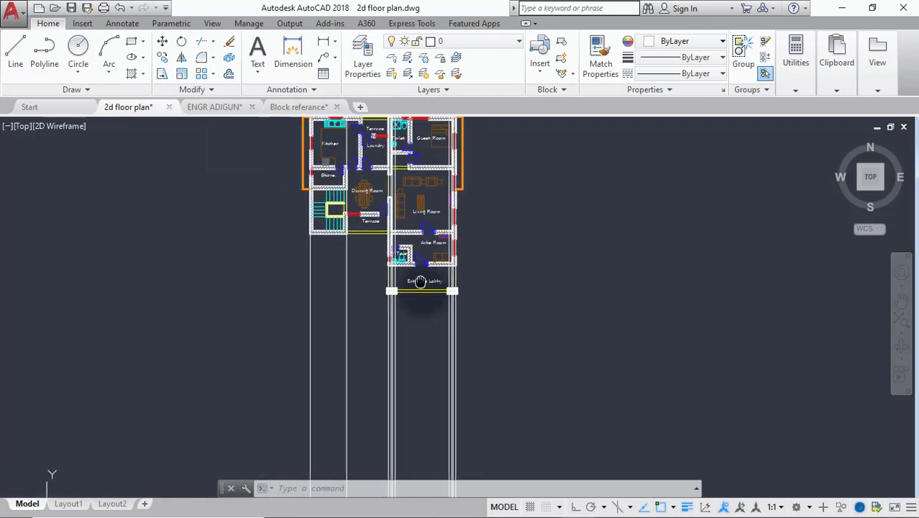
{"action": "scroll", "coordinate": [412, 312], "scroll_direction": "up", "scroll_amount": 3}
{"action": "scroll", "coordinate": [410, 321], "scroll_direction": "up", "scroll_amount": 3}
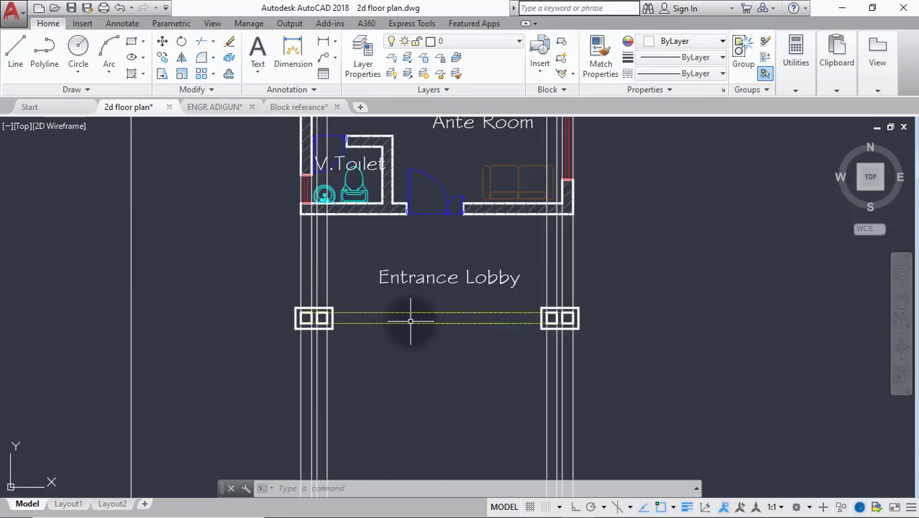
{"action": "scroll", "coordinate": [403, 317], "scroll_direction": "down", "scroll_amount": 6}
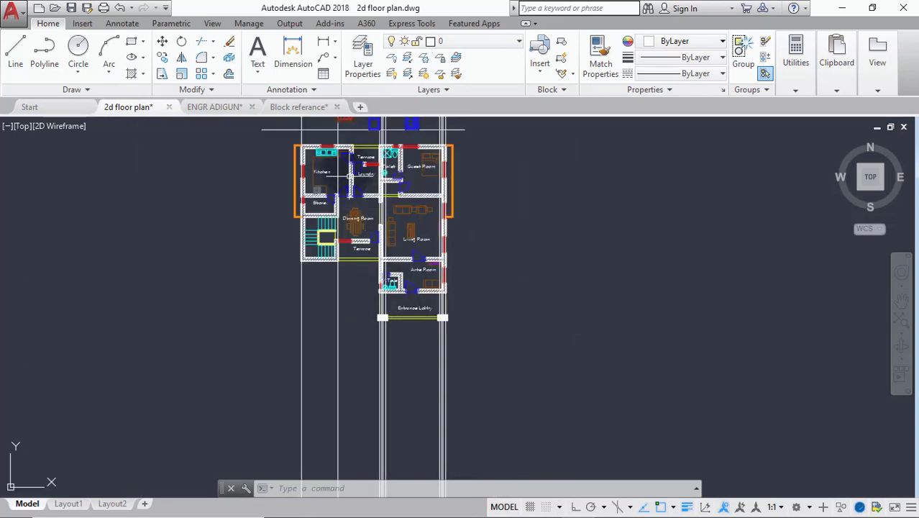
Step: Bring the horizontal line at the window head and the vertical line along the window's side to the front of the draw order
{"action": "scroll", "coordinate": [350, 126], "scroll_direction": "up", "scroll_amount": 5}
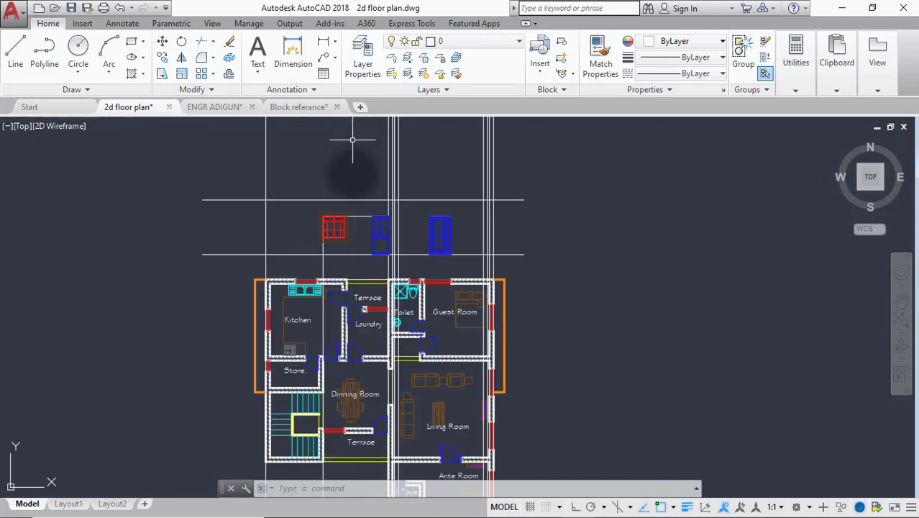
{"action": "scroll", "coordinate": [351, 200], "scroll_direction": "up", "scroll_amount": 2}
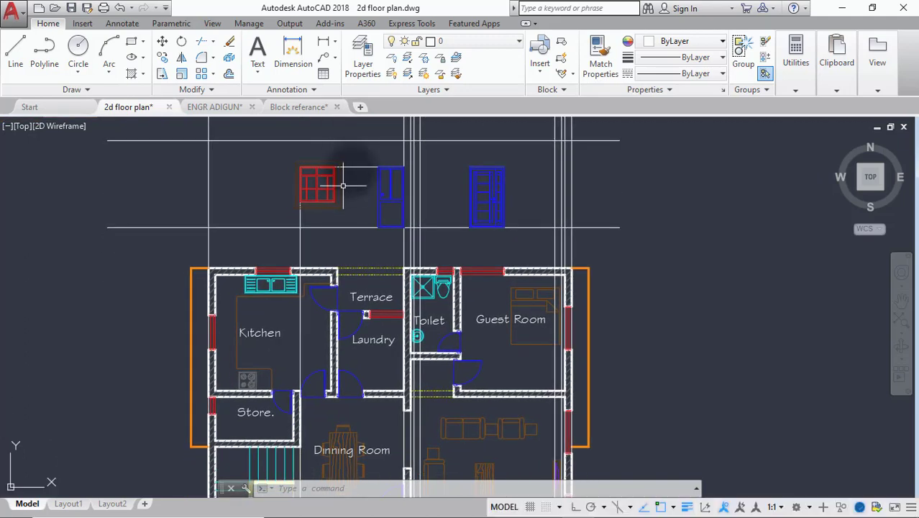
{"action": "scroll", "coordinate": [355, 168], "scroll_direction": "up", "scroll_amount": 2}
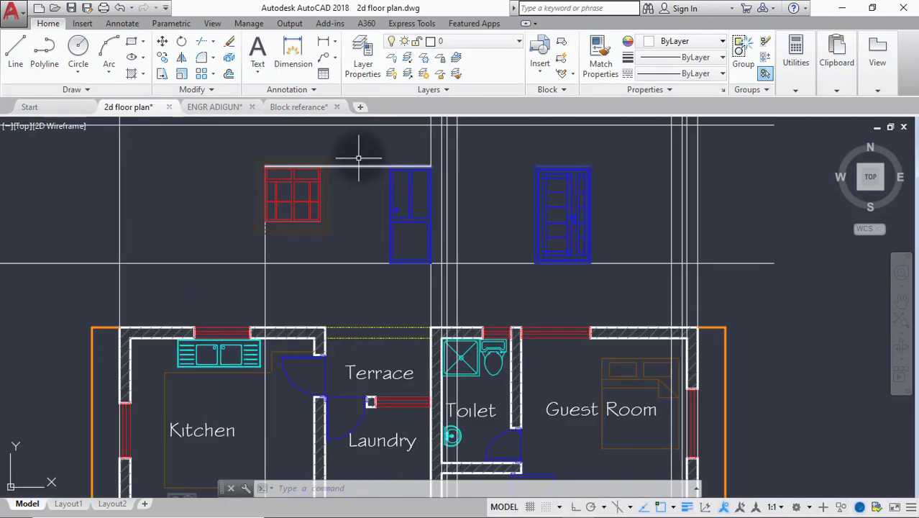
{"action": "left_click", "coordinate": [358, 149]}
{"action": "left_click", "coordinate": [351, 192]}
{"action": "left_click", "coordinate": [272, 250]}
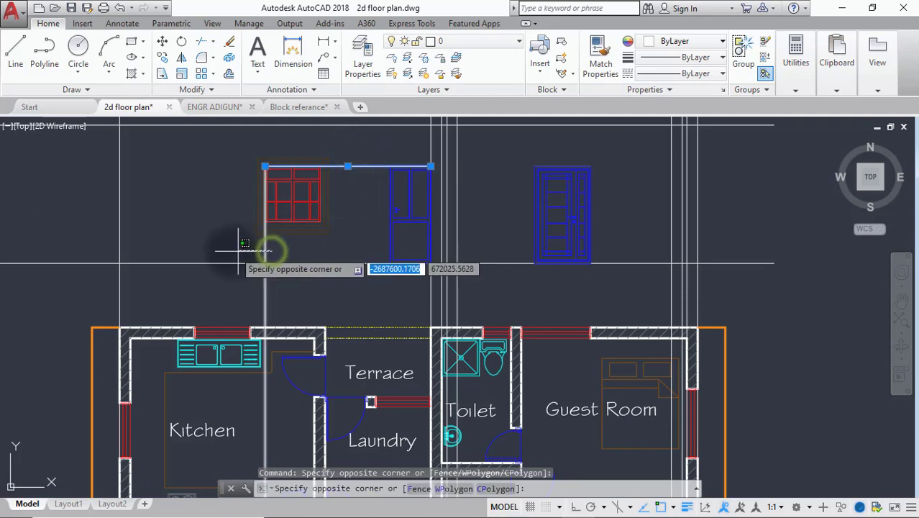
{"action": "left_click", "coordinate": [232, 251]}
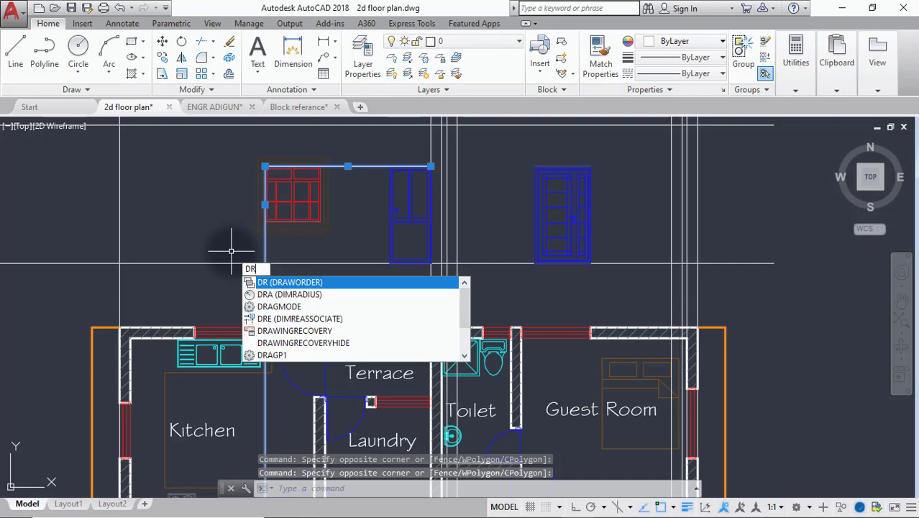
{"action": "key", "text": "Return"}
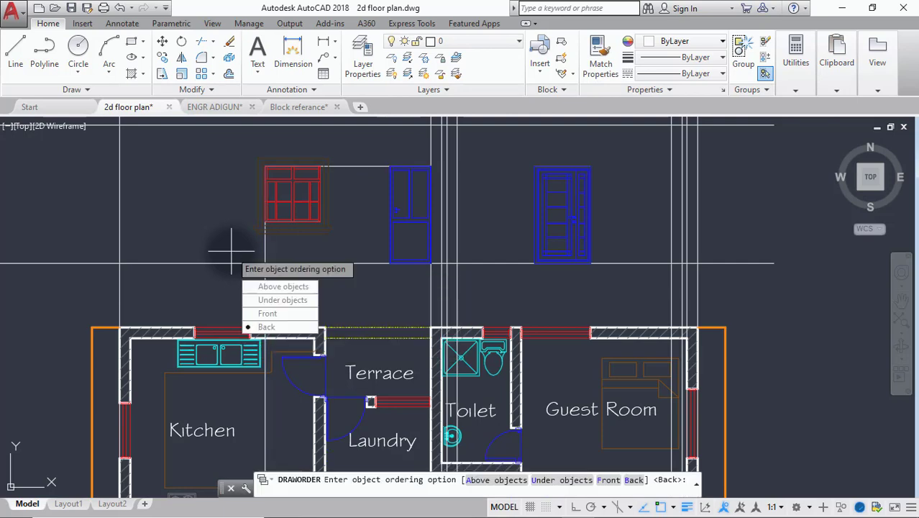
{"action": "left_click", "coordinate": [266, 315]}
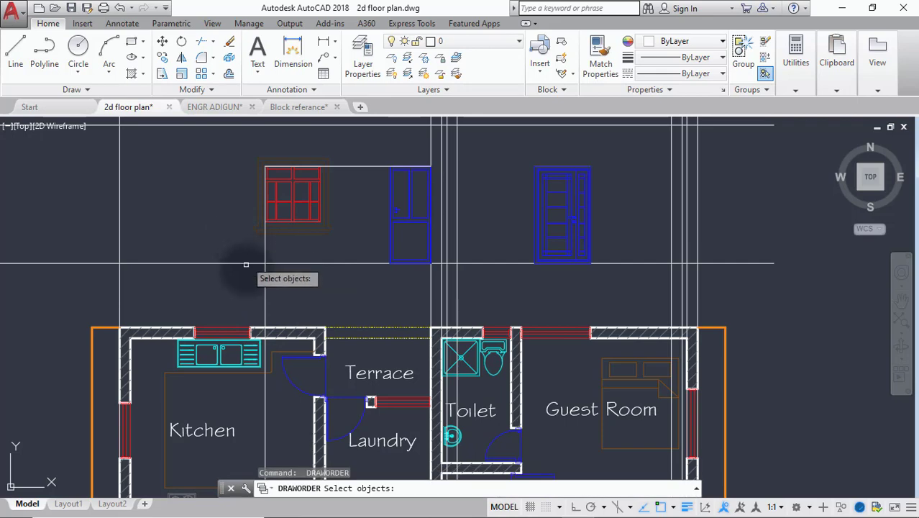
{"action": "key", "text": "Escape"}
Step: Match the properties of the kitchen's outer wall line onto the vertical line beside the window and the horizontal line above it
{"action": "type", "text": "ma"}
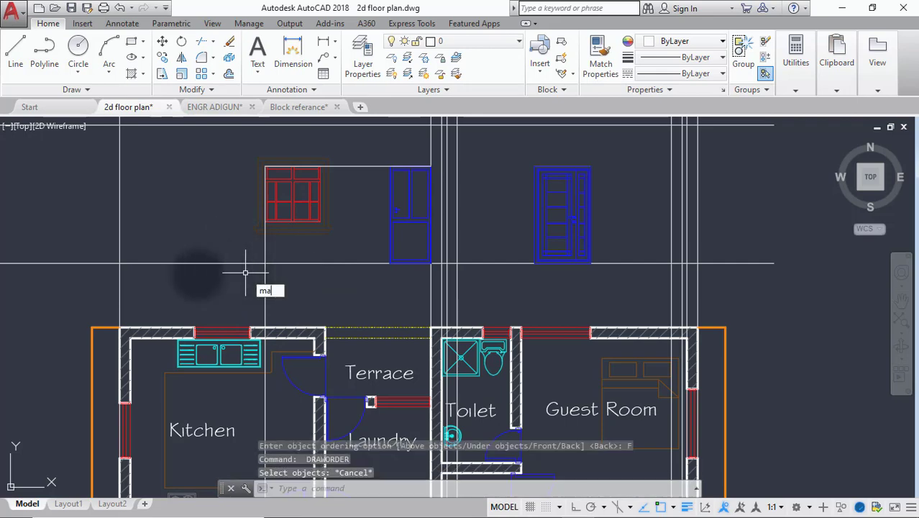
{"action": "key", "text": "Return"}
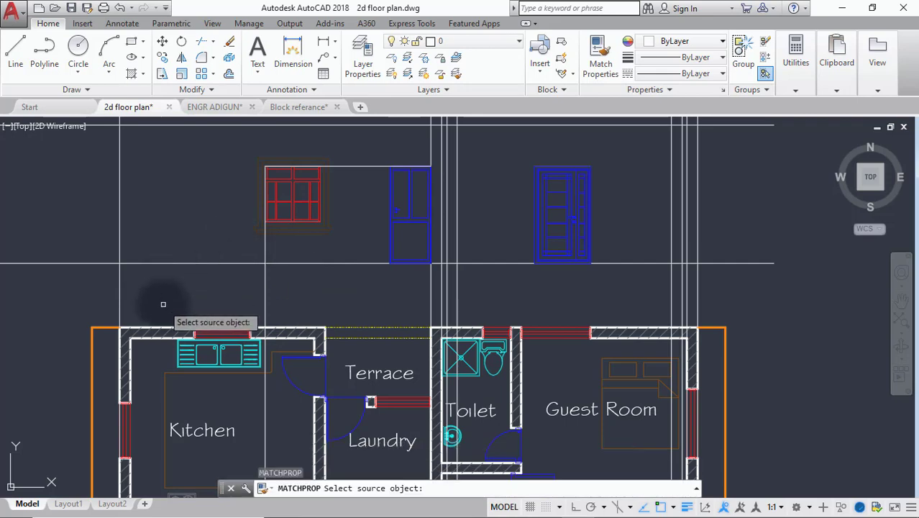
{"action": "left_click", "coordinate": [284, 326]}
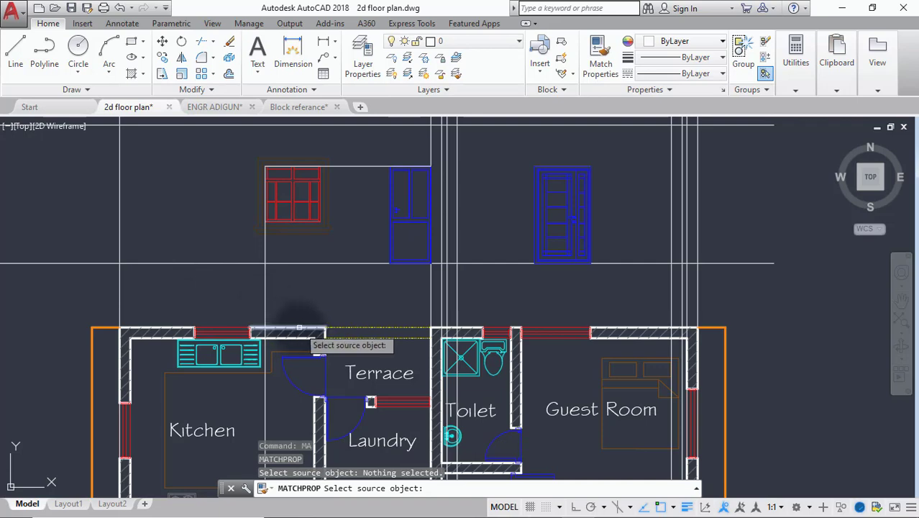
{"action": "left_click", "coordinate": [300, 328]}
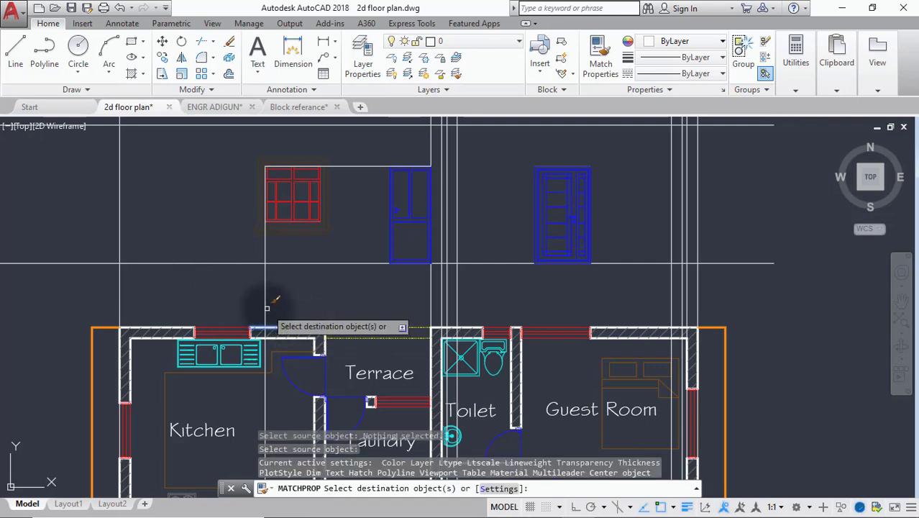
{"action": "left_click", "coordinate": [266, 307]}
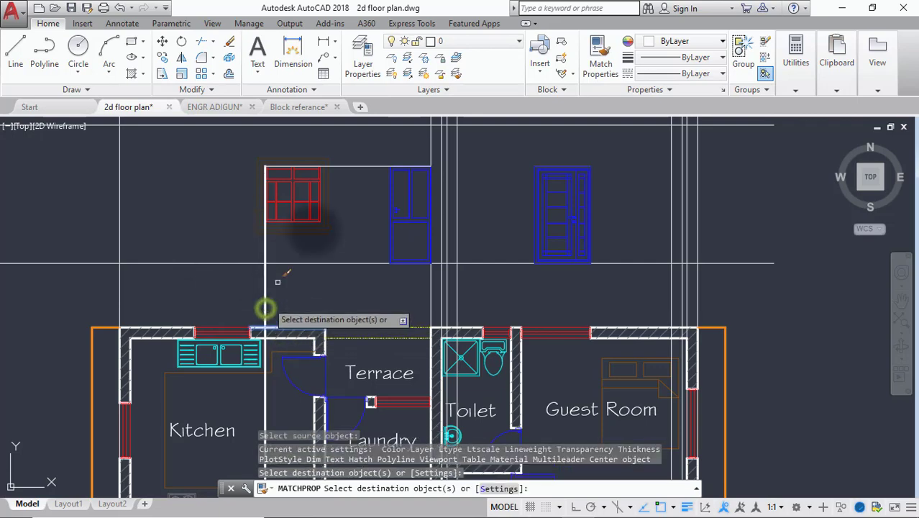
{"action": "left_click", "coordinate": [358, 165]}
Step: Trim the window frame lines above the horizontal wall line, using the thick horizontal and vertical lines as cutting edges
{"action": "scroll", "coordinate": [262, 154], "scroll_direction": "up", "scroll_amount": 8}
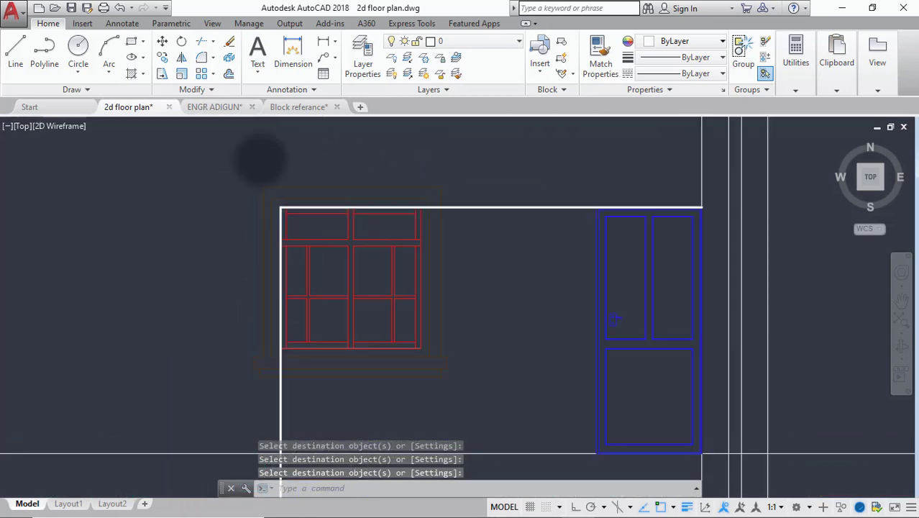
{"action": "middle_click_drag", "start_coordinate": [295, 251], "coordinate": [289, 211]}
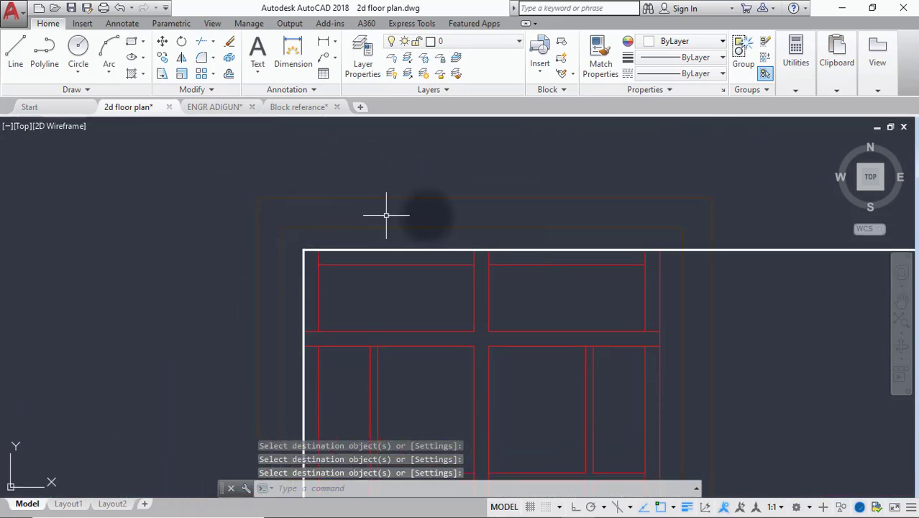
{"action": "scroll", "coordinate": [318, 217], "scroll_direction": "down", "scroll_amount": 3}
{"action": "scroll", "coordinate": [313, 223], "scroll_direction": "up", "scroll_amount": 2}
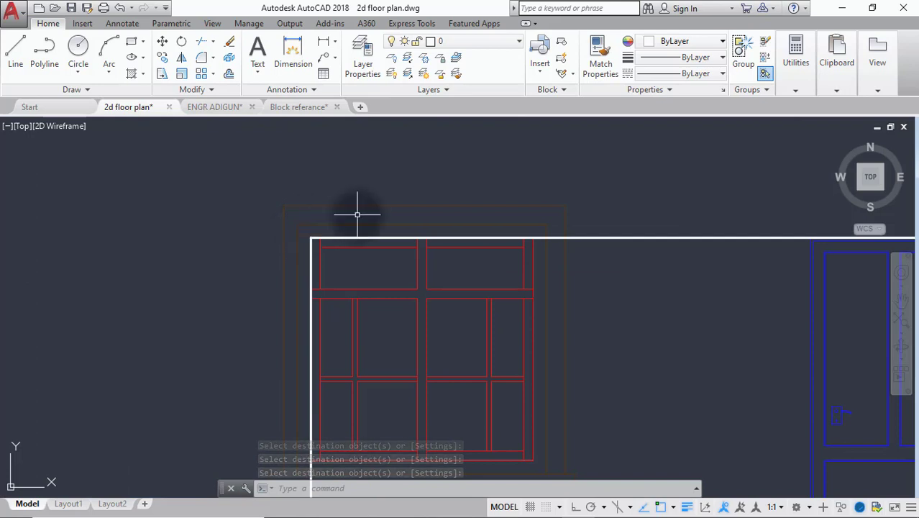
{"action": "scroll", "coordinate": [355, 205], "scroll_direction": "down", "scroll_amount": 2}
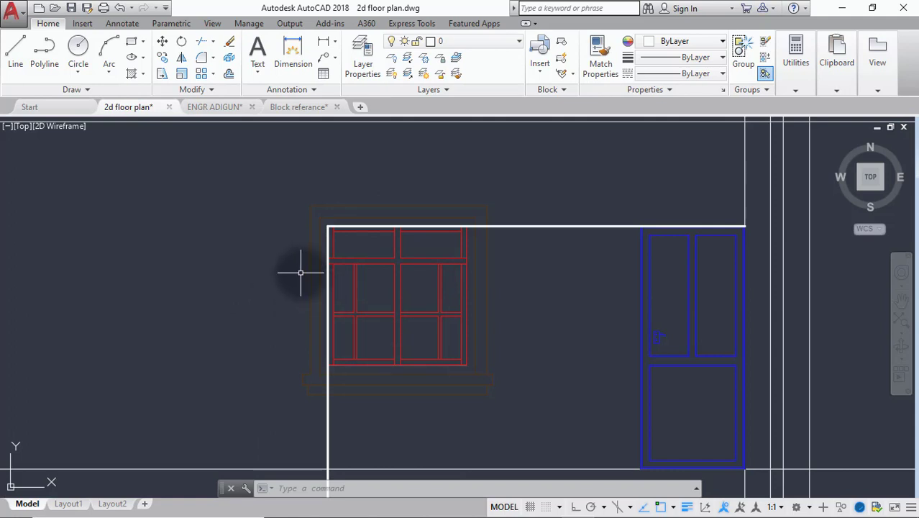
{"action": "type", "text": "tr"}
{"action": "key", "text": "Return"}
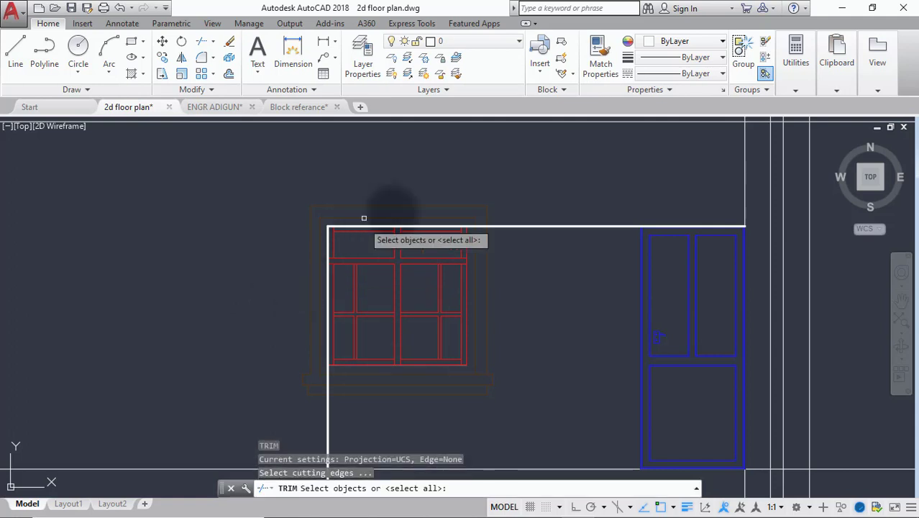
{"action": "scroll", "coordinate": [495, 210], "scroll_direction": "up", "scroll_amount": 5}
{"action": "left_click", "coordinate": [494, 221]}
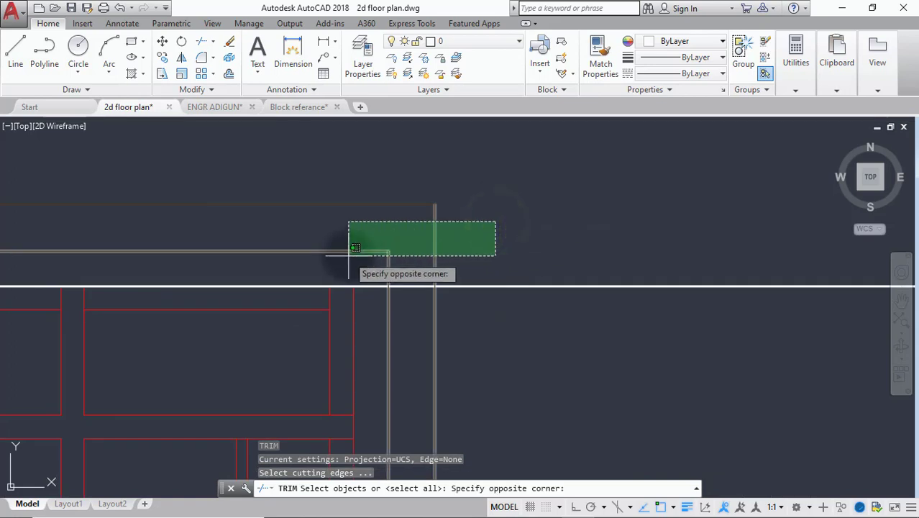
{"action": "left_click", "coordinate": [484, 231]}
{"action": "left_click", "coordinate": [506, 226]}
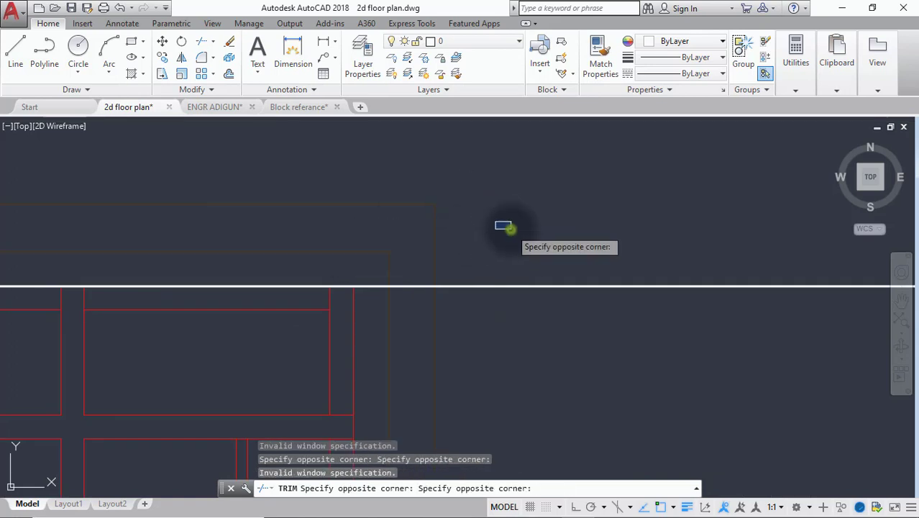
{"action": "left_click", "coordinate": [507, 225]}
{"action": "left_click", "coordinate": [501, 283]}
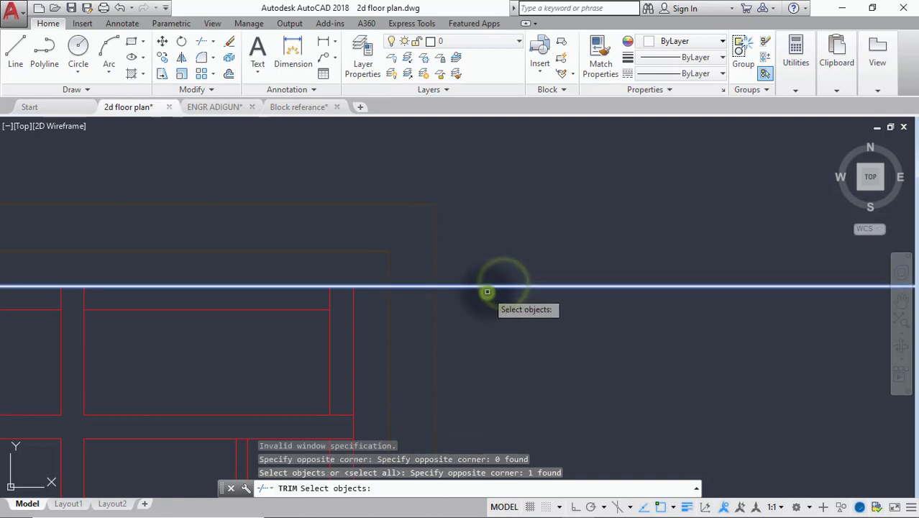
{"action": "scroll", "coordinate": [486, 287], "scroll_direction": "down", "scroll_amount": 3}
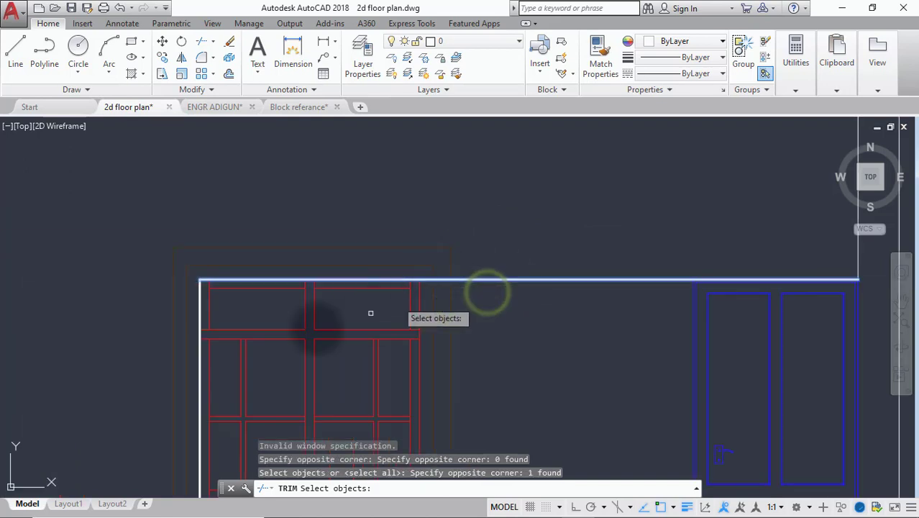
{"action": "left_click", "coordinate": [200, 350]}
{"action": "key", "text": "Return"}
{"action": "left_click", "coordinate": [457, 206]}
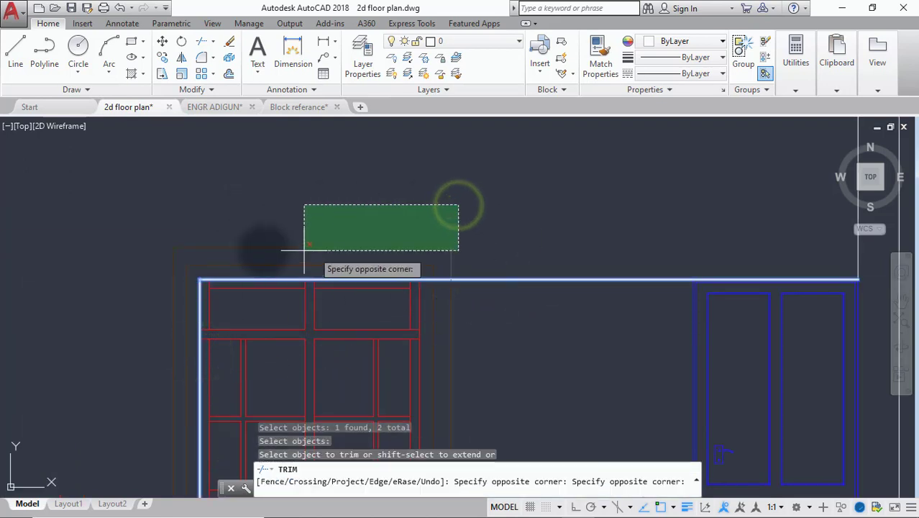
{"action": "left_click", "coordinate": [135, 270]}
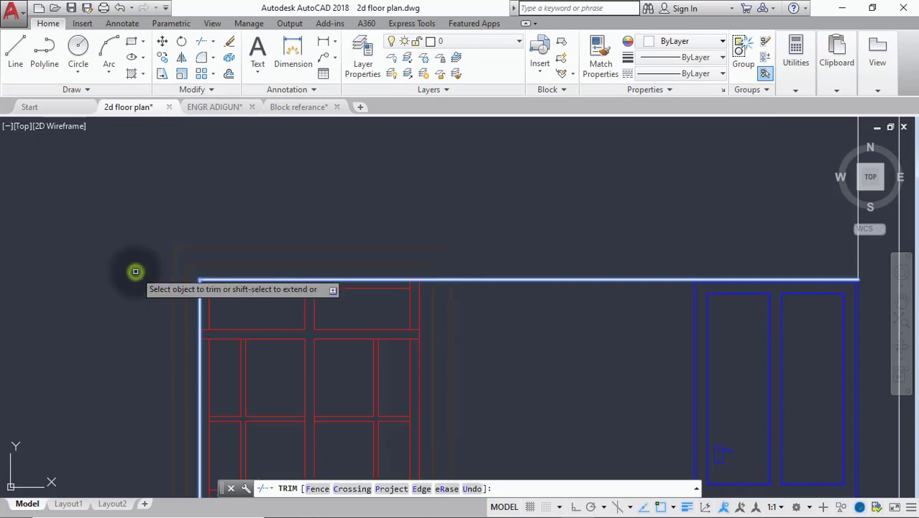
Step: Trim the window frame and sill lines where they cross the outer side of the thick vertical line
{"action": "scroll", "coordinate": [135, 271], "scroll_direction": "down", "scroll_amount": 3}
{"action": "scroll", "coordinate": [144, 267], "scroll_direction": "up", "scroll_amount": 5}
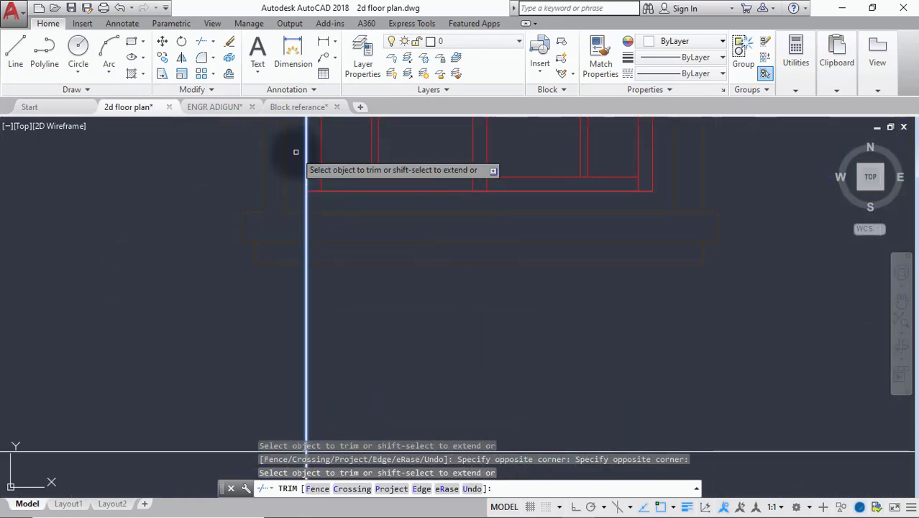
{"action": "left_click", "coordinate": [296, 151]}
{"action": "left_click", "coordinate": [222, 314]}
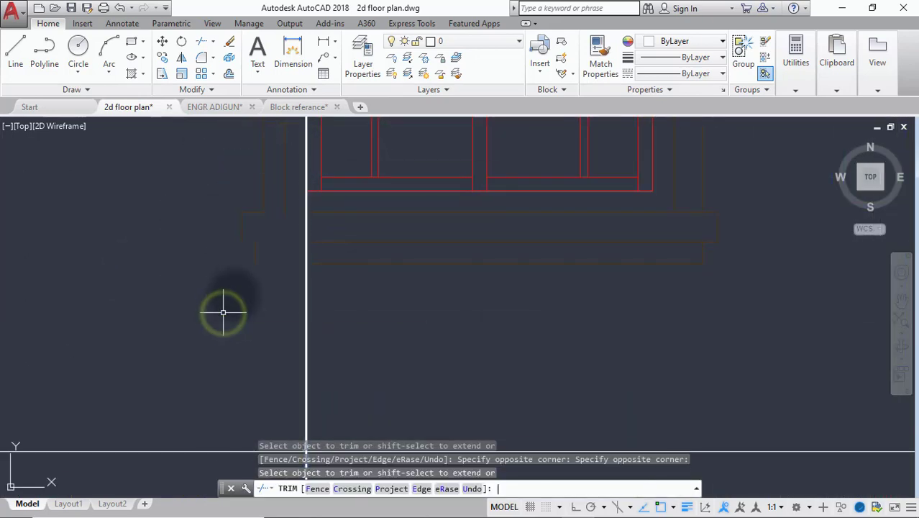
{"action": "key", "text": "Return"}
Step: Delete the leftover window hood and sill lines outside the thick vertical wall line and above the thick horizontal one
{"action": "scroll", "coordinate": [230, 288], "scroll_direction": "down", "scroll_amount": 1}
{"action": "left_click", "coordinate": [270, 215]}
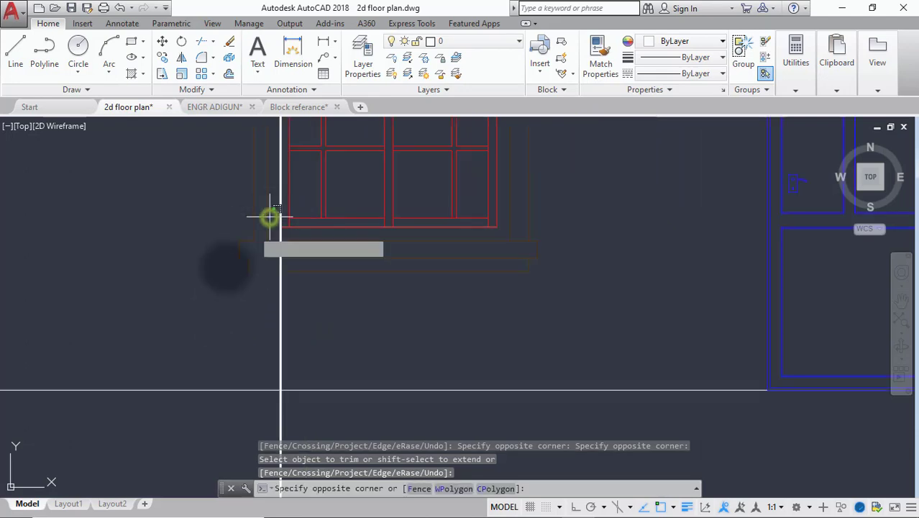
{"action": "left_click", "coordinate": [205, 302]}
{"action": "scroll", "coordinate": [205, 294], "scroll_direction": "down", "scroll_amount": 3}
{"action": "scroll", "coordinate": [209, 212], "scroll_direction": "up", "scroll_amount": 2}
{"action": "scroll", "coordinate": [211, 219], "scroll_direction": "up", "scroll_amount": 3}
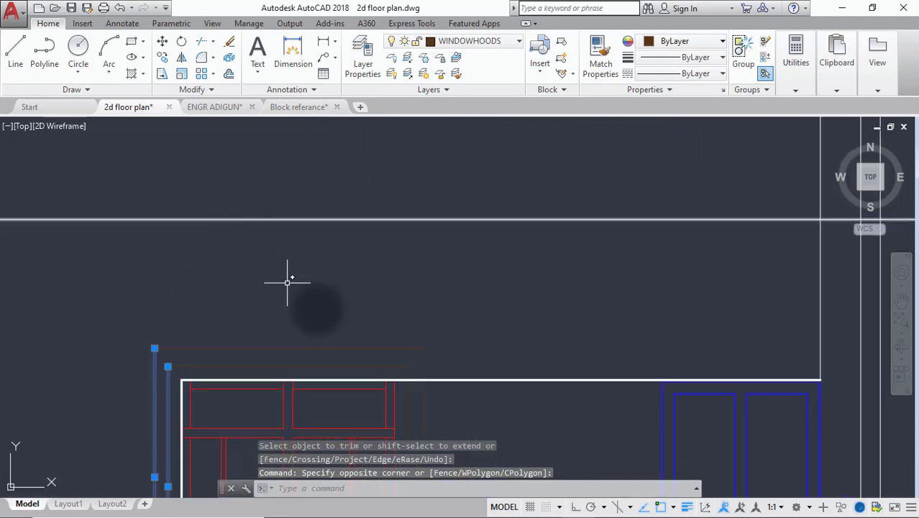
{"action": "left_click", "coordinate": [448, 303]}
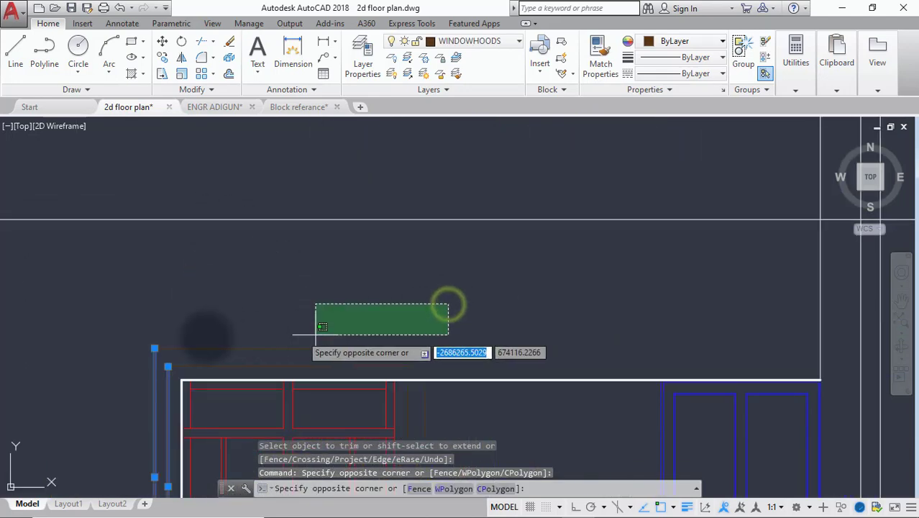
{"action": "left_click", "coordinate": [130, 360]}
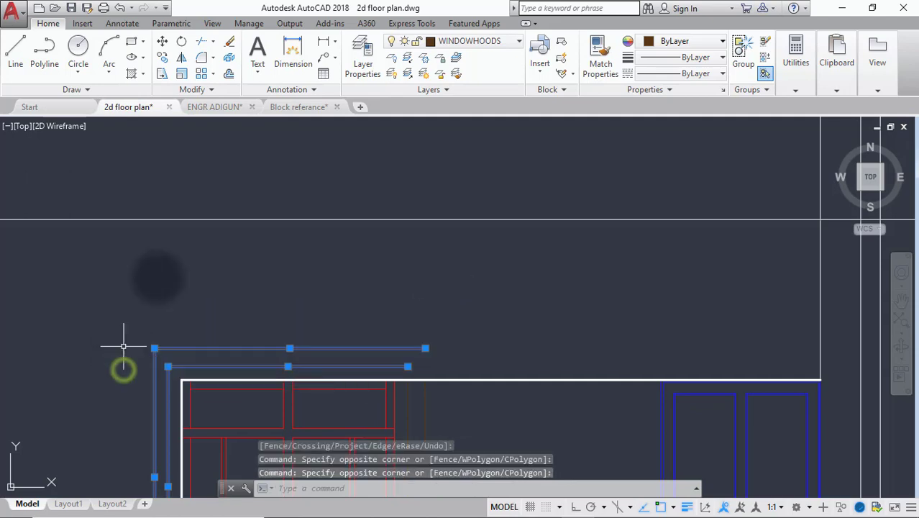
{"action": "key", "text": "Delete"}
{"action": "scroll", "coordinate": [191, 372], "scroll_direction": "down", "scroll_amount": 3}
{"action": "middle_click_drag", "start_coordinate": [191, 372], "coordinate": [241, 243]}
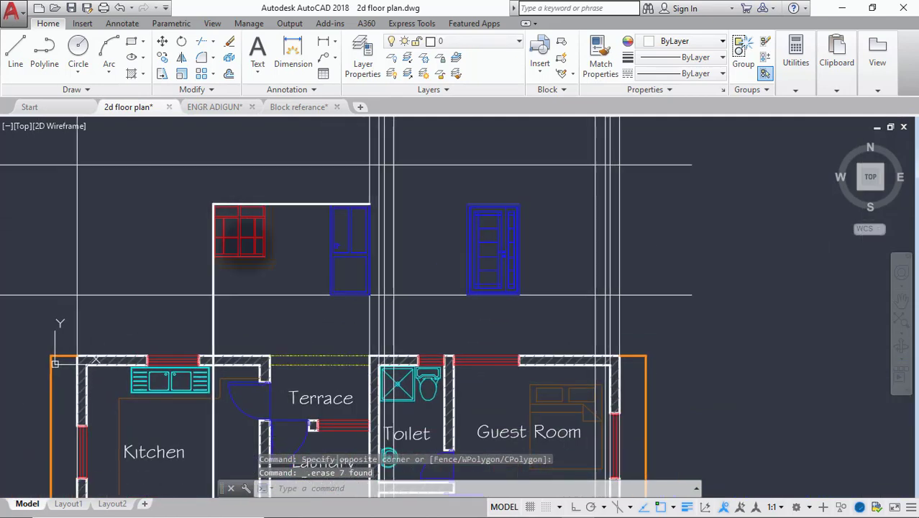
Step: Examine how the projected lines and elevation parts relate to the floor plan's rooms, stair and terraces, and to the roof above
{"action": "middle_click_drag", "start_coordinate": [199, 319], "coordinate": [234, 281]}
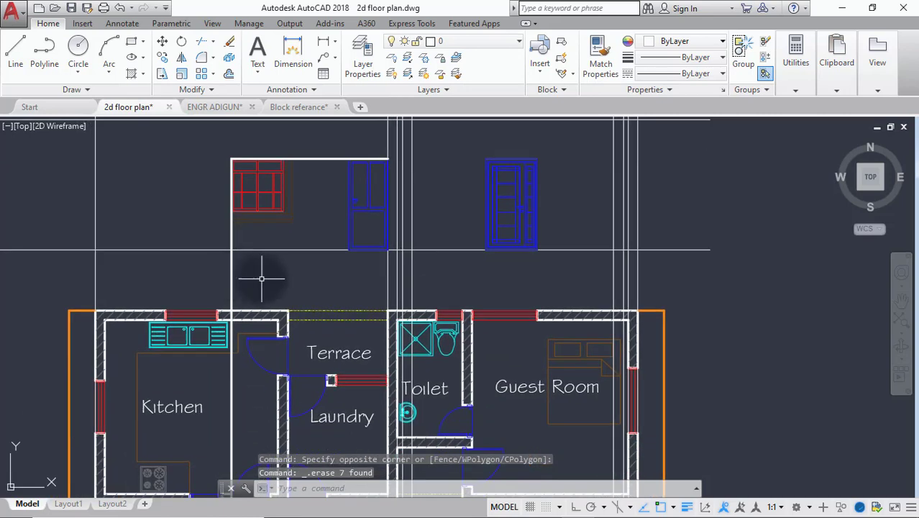
{"action": "scroll", "coordinate": [267, 269], "scroll_direction": "down", "scroll_amount": 2}
{"action": "scroll", "coordinate": [286, 207], "scroll_direction": "down", "scroll_amount": 2}
{"action": "scroll", "coordinate": [286, 208], "scroll_direction": "down", "scroll_amount": 2}
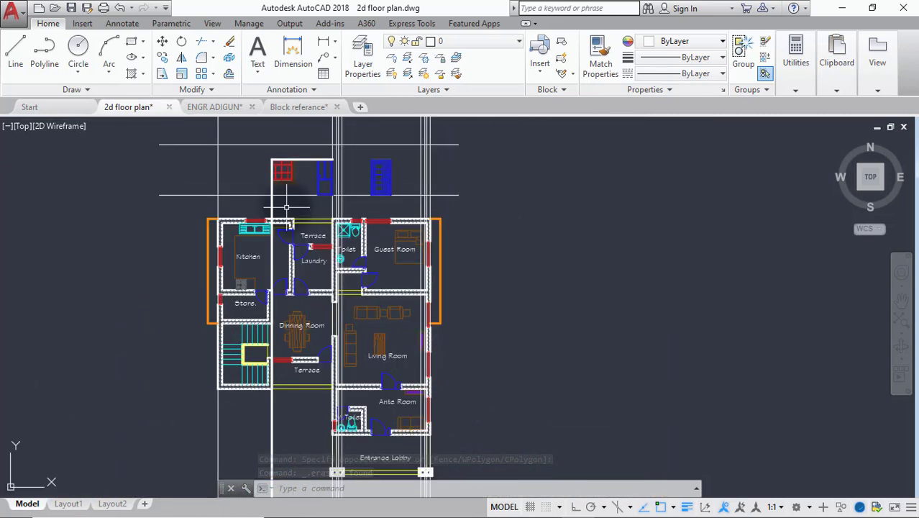
{"action": "middle_click_drag", "start_coordinate": [286, 207], "coordinate": [312, 217]}
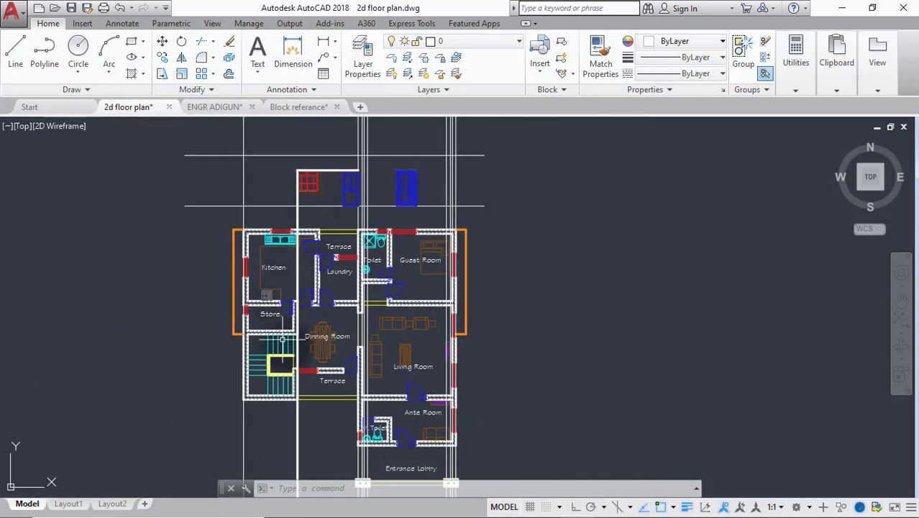
{"action": "middle_click_drag", "start_coordinate": [287, 344], "coordinate": [276, 281]}
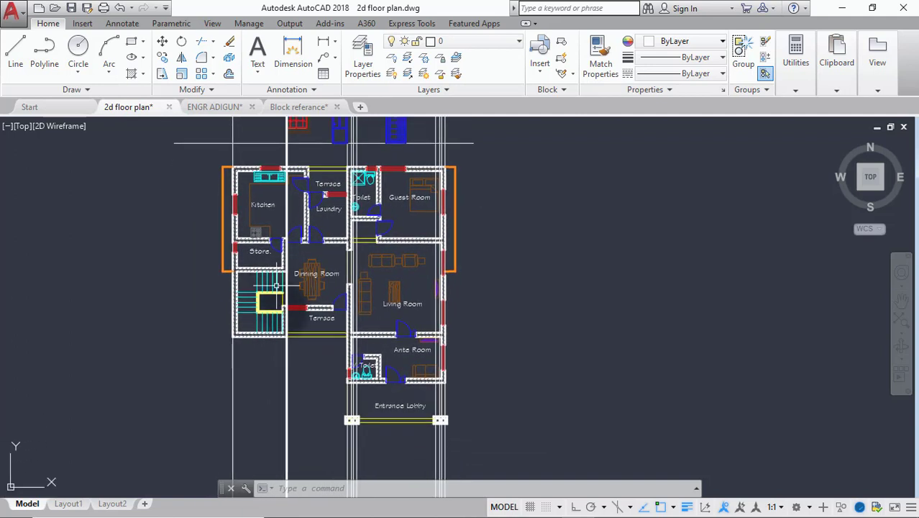
{"action": "left_click", "coordinate": [322, 292]}
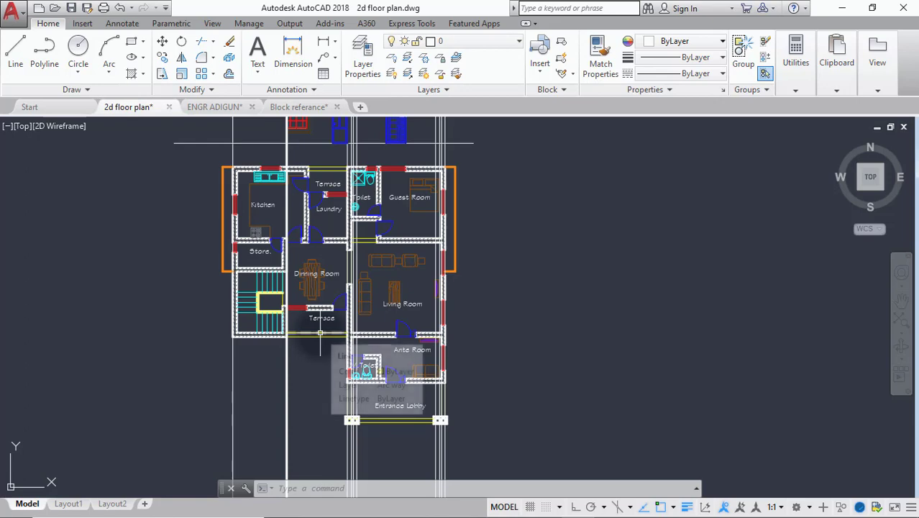
{"action": "scroll", "coordinate": [320, 333], "scroll_direction": "down", "scroll_amount": 2}
{"action": "scroll", "coordinate": [320, 333], "scroll_direction": "up", "scroll_amount": 2}
{"action": "scroll", "coordinate": [321, 335], "scroll_direction": "down", "scroll_amount": 2}
{"action": "middle_click_drag", "start_coordinate": [323, 338], "coordinate": [317, 374]}
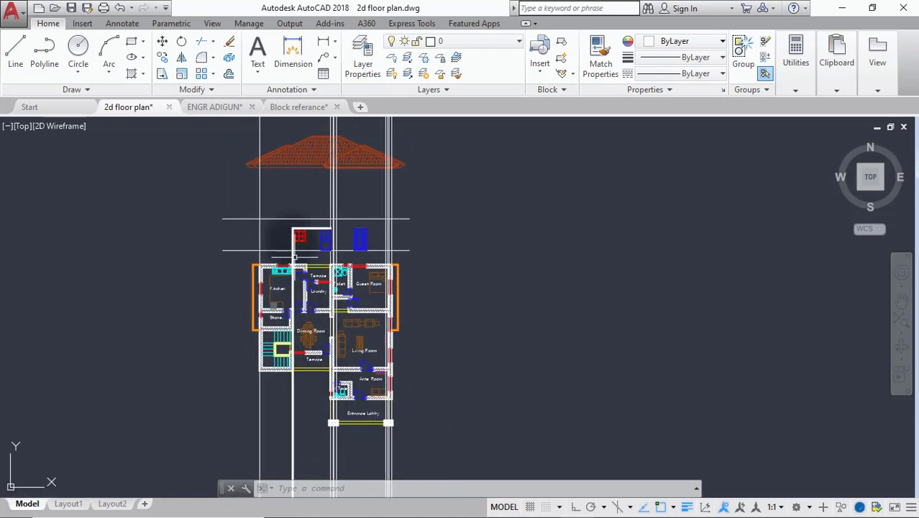
{"action": "scroll", "coordinate": [280, 231], "scroll_direction": "up", "scroll_amount": 4}
{"action": "scroll", "coordinate": [279, 234], "scroll_direction": "down", "scroll_amount": 2}
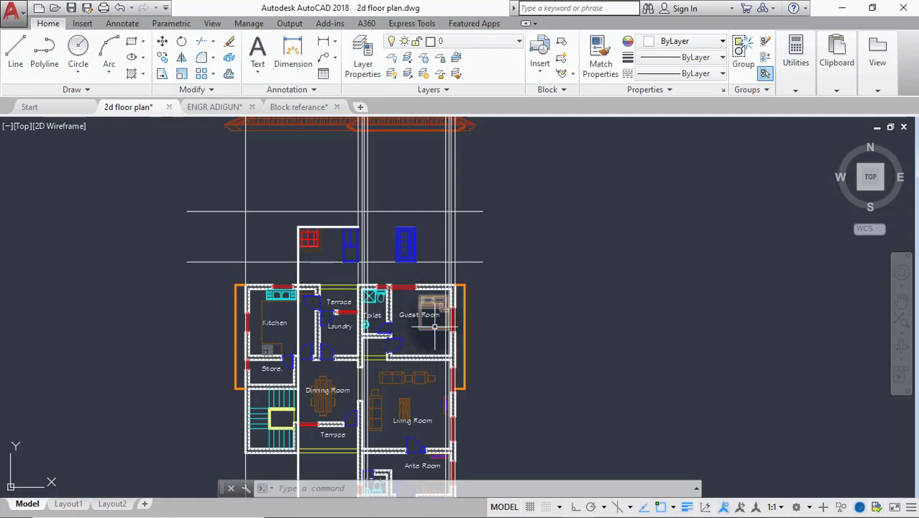
{"action": "scroll", "coordinate": [344, 378], "scroll_direction": "down", "scroll_amount": 3}
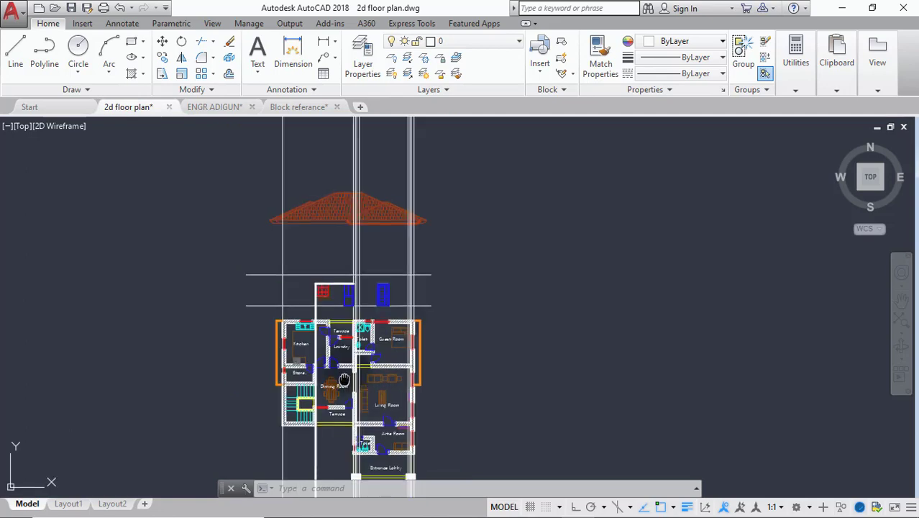
{"action": "left_click", "coordinate": [440, 272]}
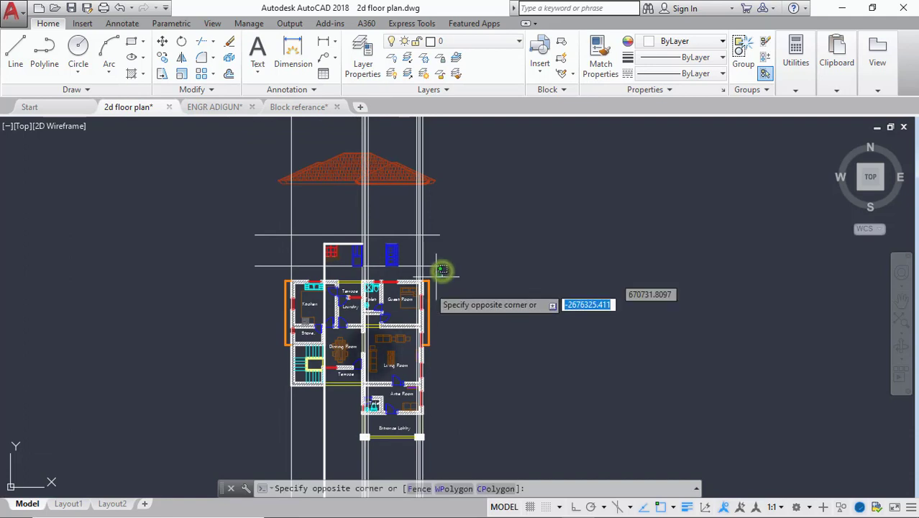
{"action": "left_click", "coordinate": [224, 436]}
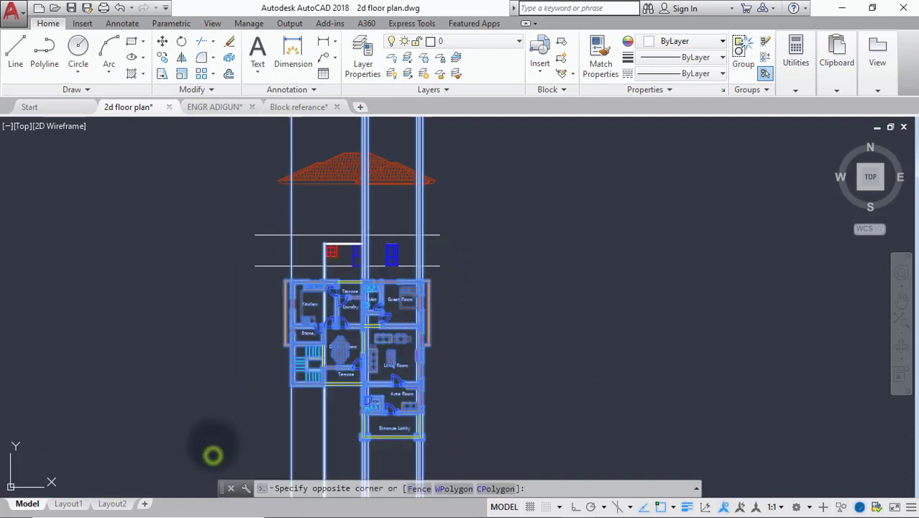
{"action": "left_click", "coordinate": [161, 44]}
{"action": "scroll", "coordinate": [283, 285], "scroll_direction": "up", "scroll_amount": 4}
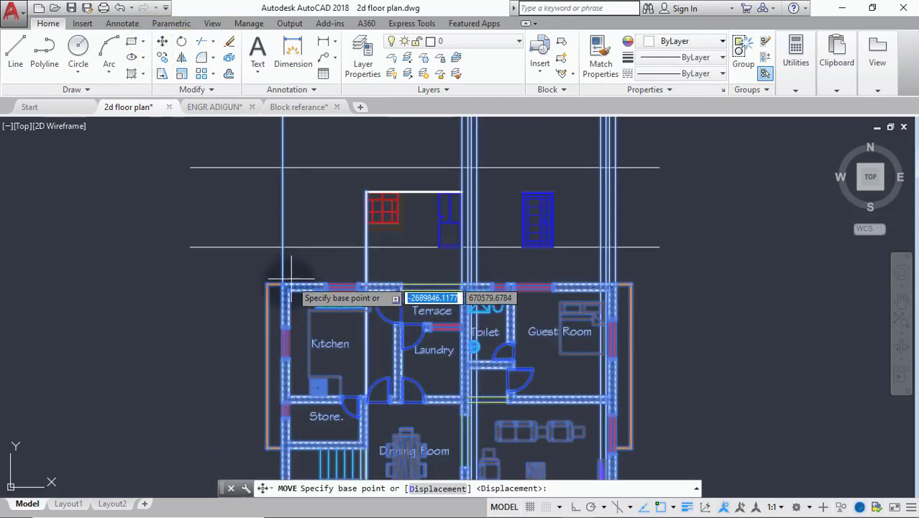
{"action": "left_click", "coordinate": [283, 286]}
{"action": "scroll", "coordinate": [281, 363], "scroll_direction": "down", "scroll_amount": 3}
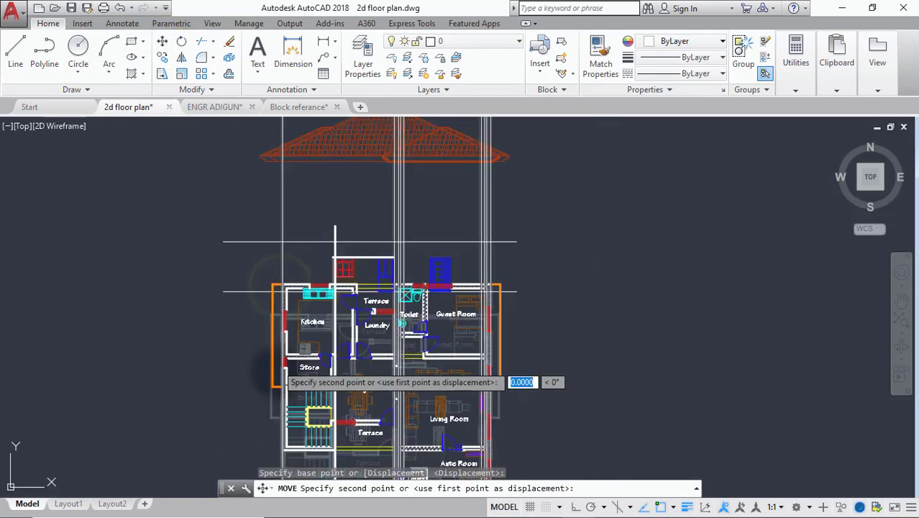
{"action": "key", "text": "Escape"}
{"action": "scroll", "coordinate": [281, 375], "scroll_direction": "up", "scroll_amount": 2}
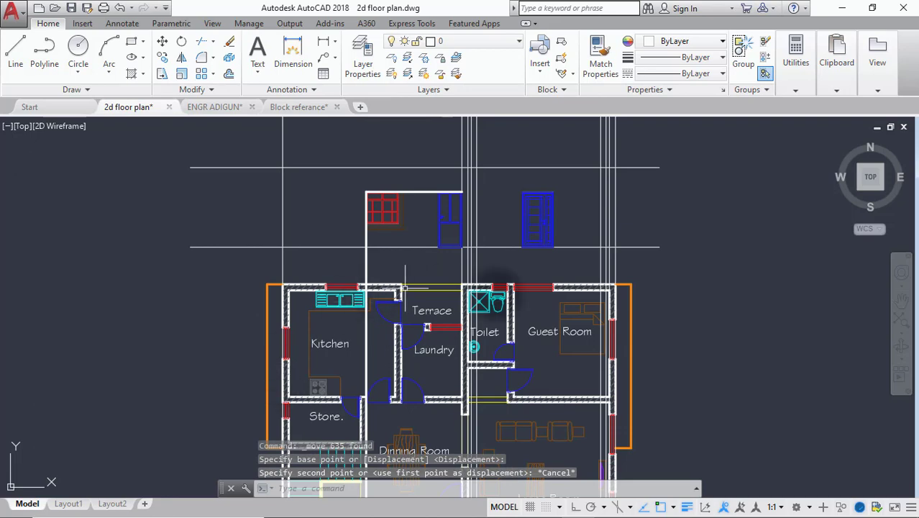
{"action": "scroll", "coordinate": [498, 296], "scroll_direction": "down", "scroll_amount": 6}
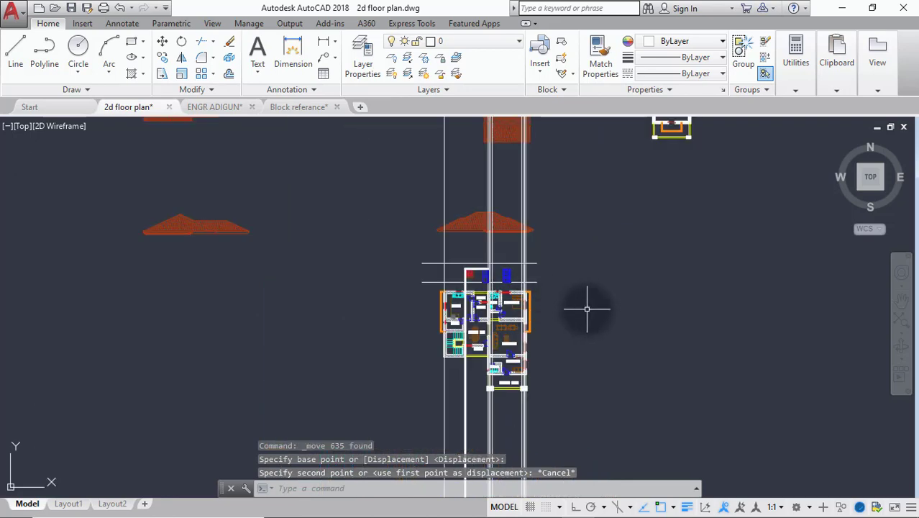
{"action": "key", "text": "Down"}
{"action": "key", "text": "Up"}
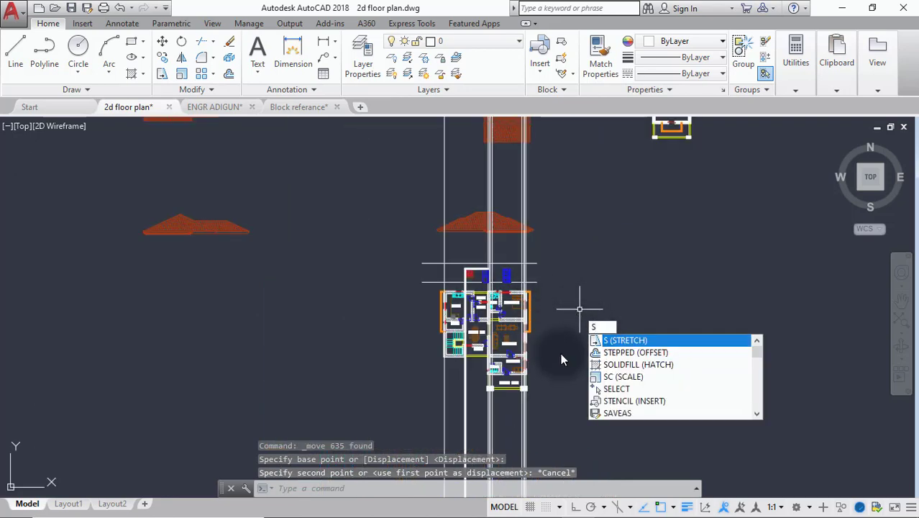
{"action": "key", "text": "Escape"}
Step: Move the whole floor plan, without the vertical projection lines, straight down from its kitchen wall corner with Ortho on, leaving space beneath the elevation
{"action": "scroll", "coordinate": [532, 317], "scroll_direction": "up", "scroll_amount": 4}
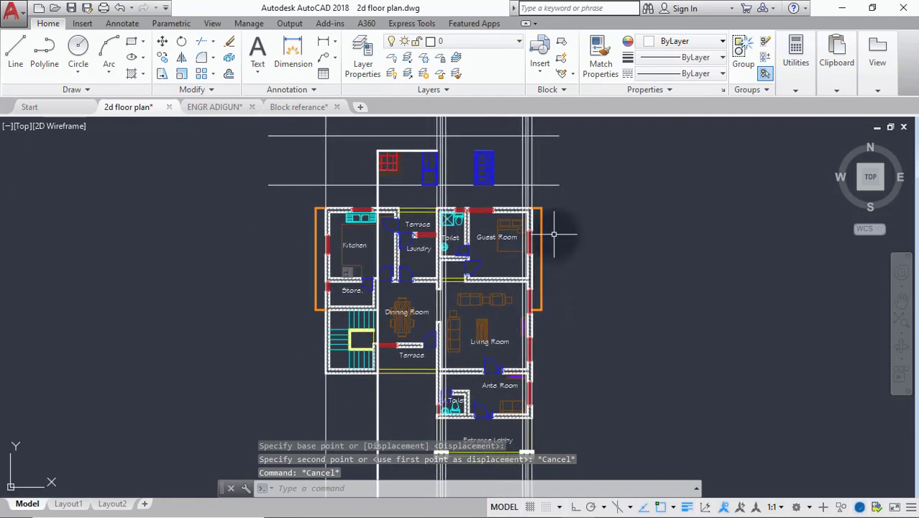
{"action": "scroll", "coordinate": [553, 236], "scroll_direction": "down", "scroll_amount": 2}
{"action": "left_click", "coordinate": [551, 211]}
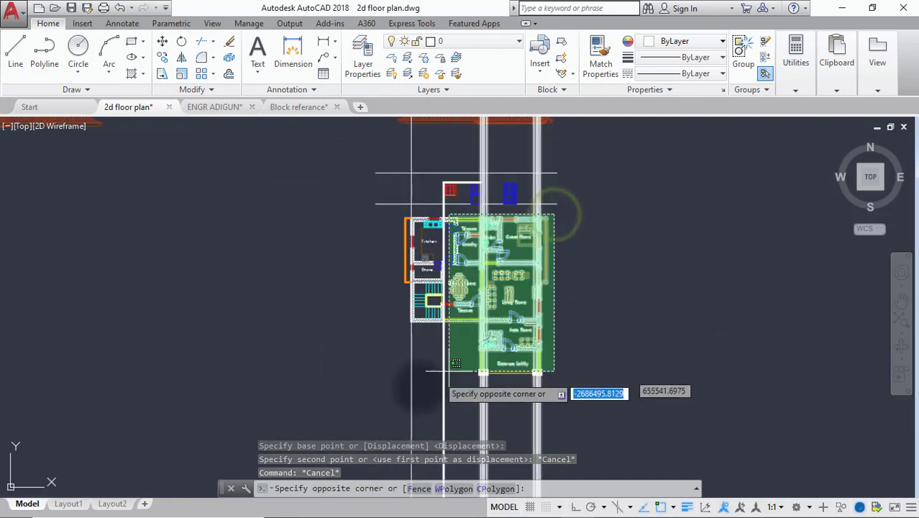
{"action": "left_click", "coordinate": [352, 409]}
{"action": "scroll", "coordinate": [447, 214], "scroll_direction": "up", "scroll_amount": 4}
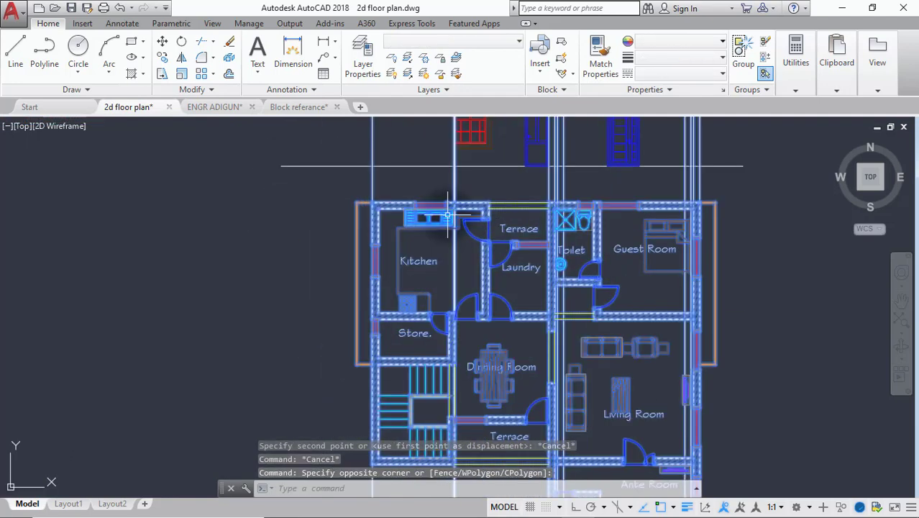
{"action": "left_click", "coordinate": [715, 179]}
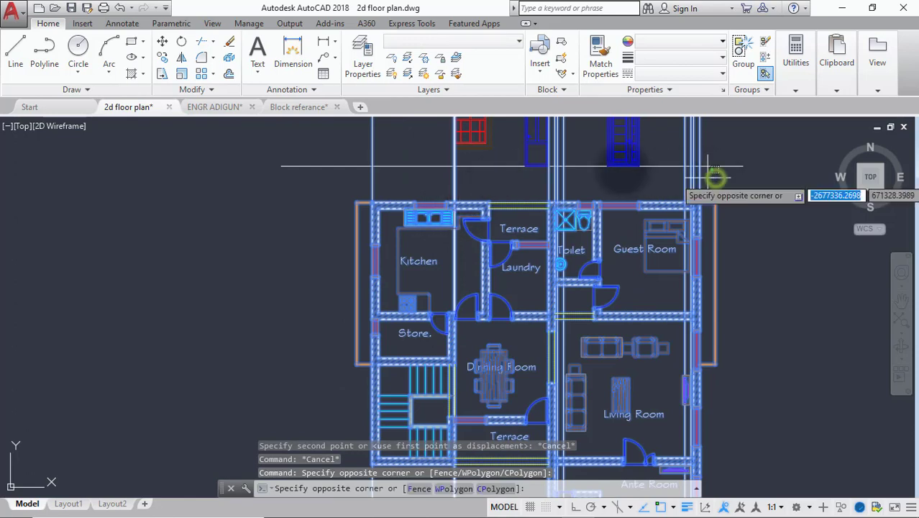
{"action": "left_click", "coordinate": [344, 182]}
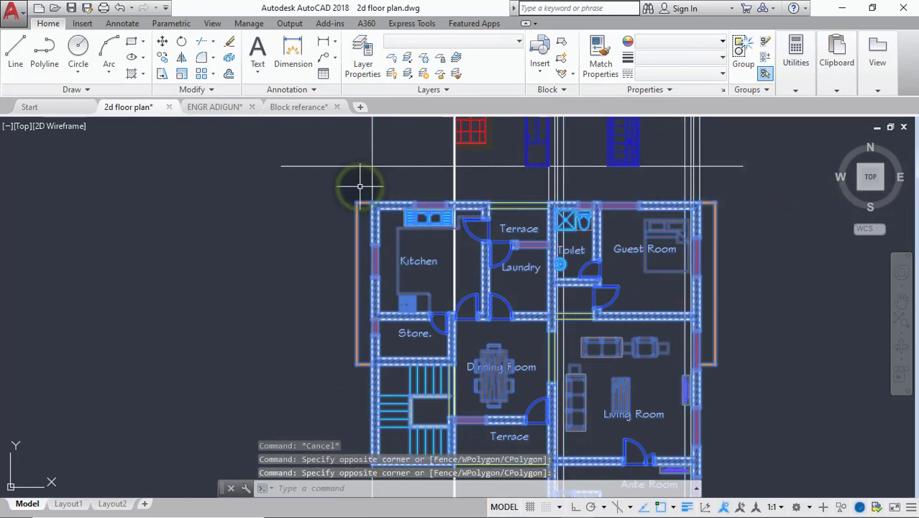
{"action": "left_click", "coordinate": [163, 44]}
{"action": "left_click", "coordinate": [374, 200]}
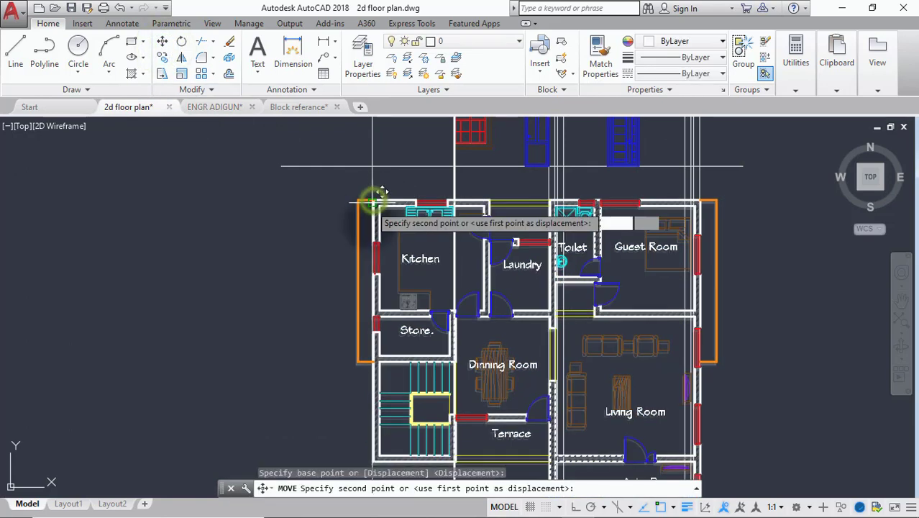
{"action": "scroll", "coordinate": [377, 287], "scroll_direction": "down", "scroll_amount": 4}
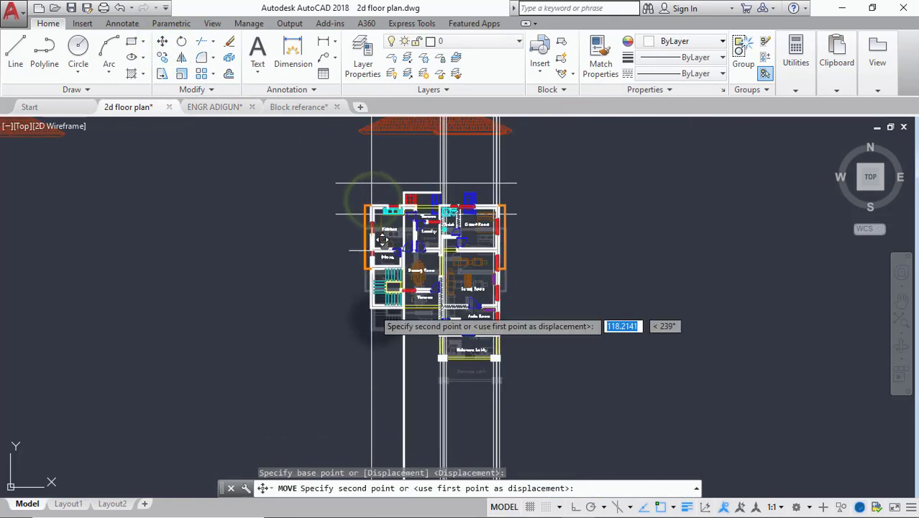
{"action": "left_click", "coordinate": [576, 507]}
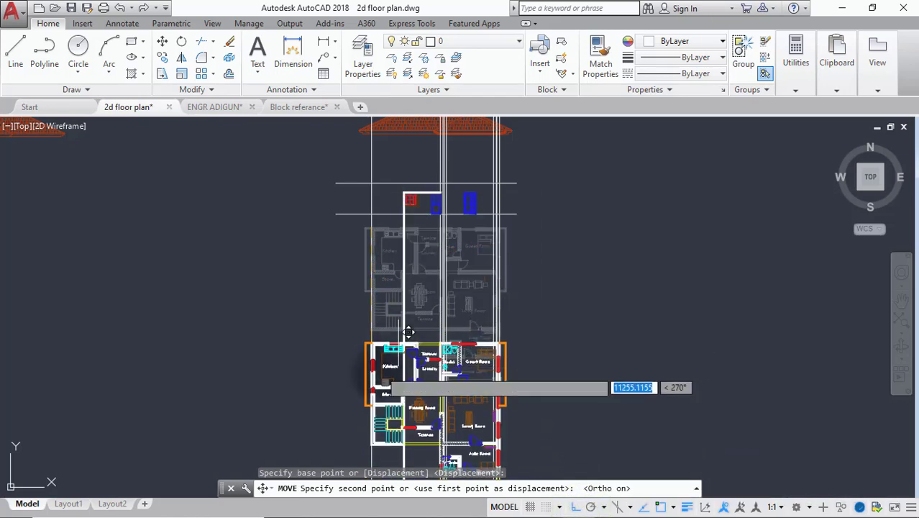
{"action": "scroll", "coordinate": [384, 367], "scroll_direction": "up", "scroll_amount": 4}
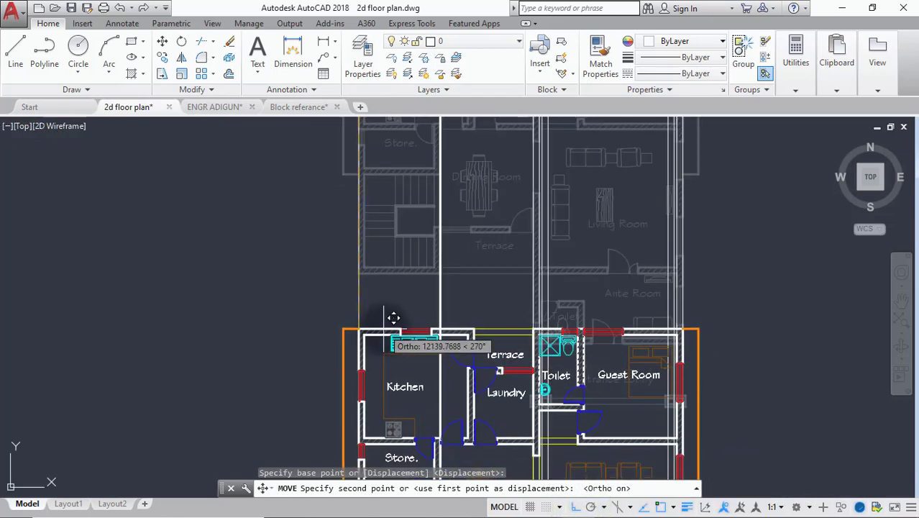
{"action": "middle_click_drag", "start_coordinate": [375, 447], "coordinate": [380, 349]}
{"action": "left_click", "coordinate": [381, 336]}
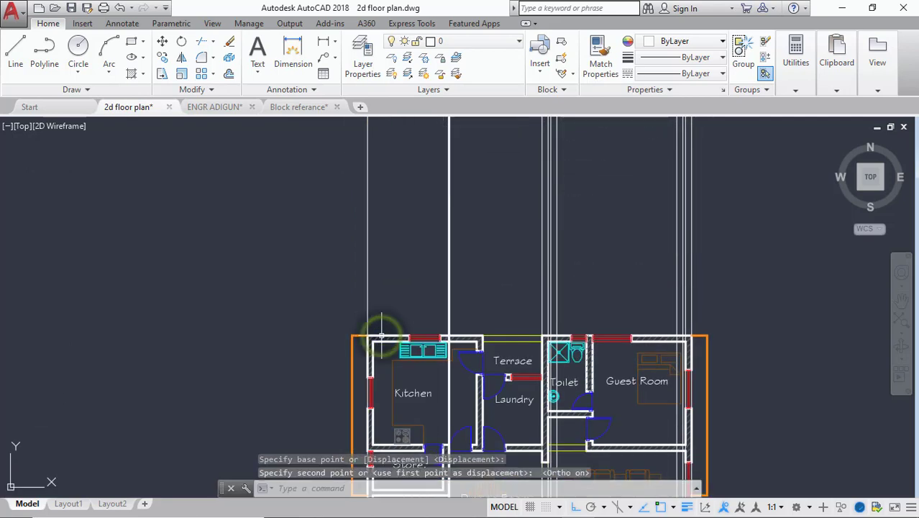
Step: Start copying the complete furnished upper-floor plan, using the outer wall corner at Bedroom 4 as the base point
{"action": "scroll", "coordinate": [380, 324], "scroll_direction": "down", "scroll_amount": 6}
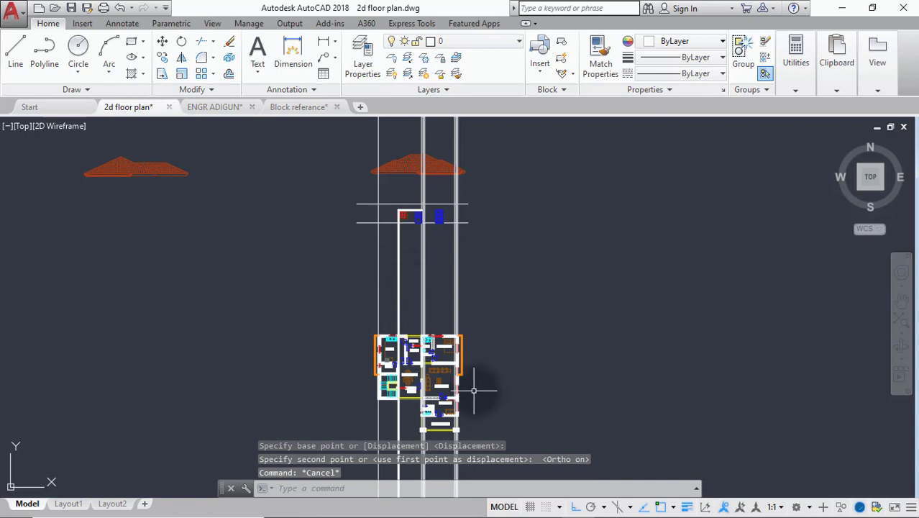
{"action": "scroll", "coordinate": [474, 390], "scroll_direction": "down", "scroll_amount": 4}
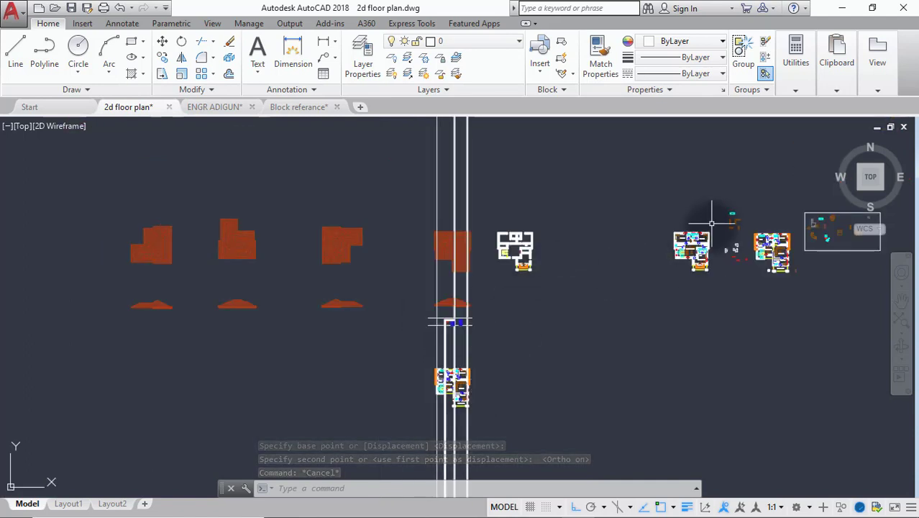
{"action": "scroll", "coordinate": [711, 224], "scroll_direction": "up", "scroll_amount": 4}
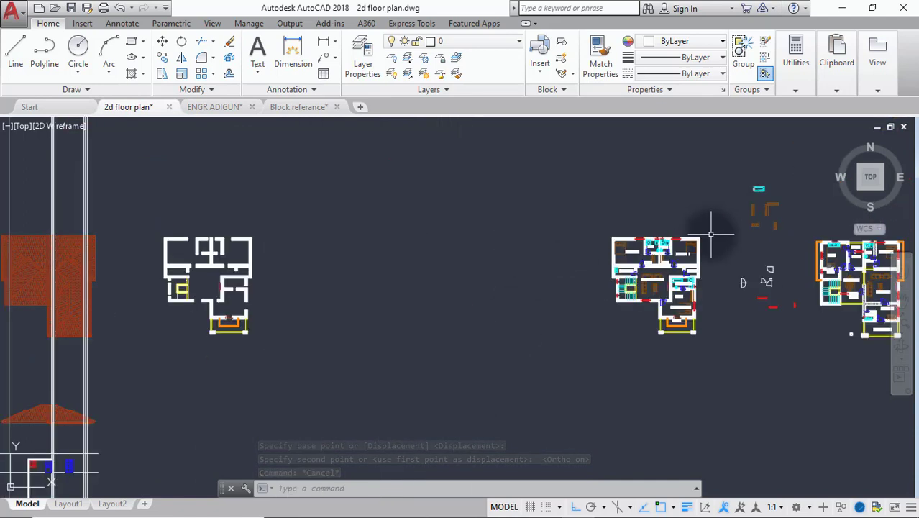
{"action": "left_click", "coordinate": [162, 63]}
{"action": "left_click", "coordinate": [715, 221]}
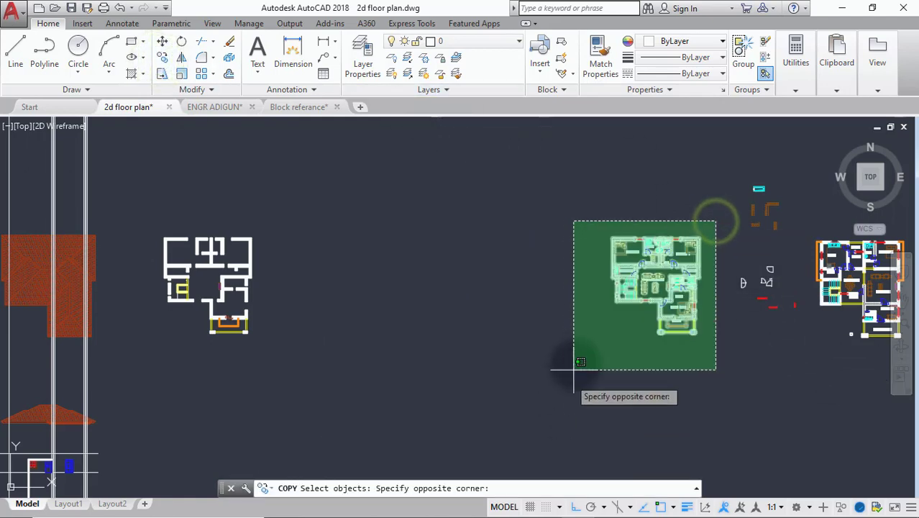
{"action": "left_click", "coordinate": [574, 370]}
{"action": "key", "text": "Return"}
{"action": "scroll", "coordinate": [615, 226], "scroll_direction": "up", "scroll_amount": 3}
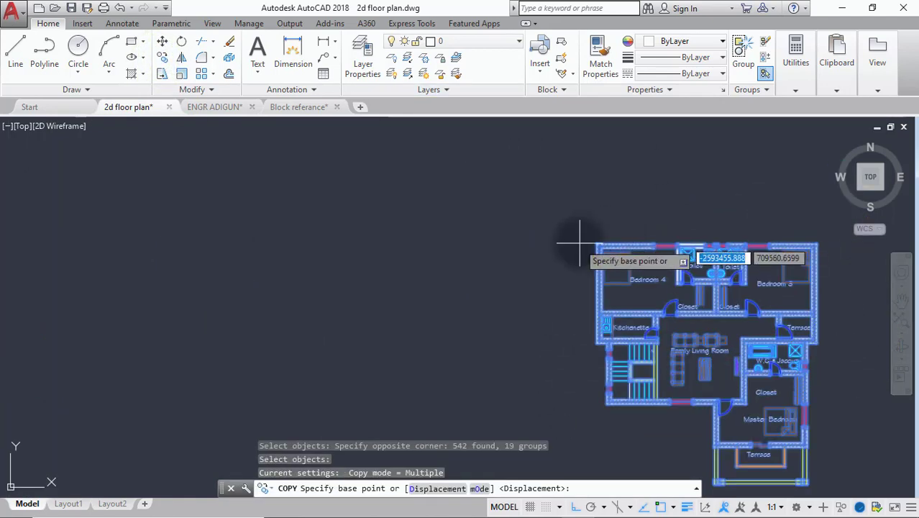
{"action": "scroll", "coordinate": [594, 241], "scroll_direction": "up", "scroll_amount": 5}
{"action": "left_click", "coordinate": [625, 251]}
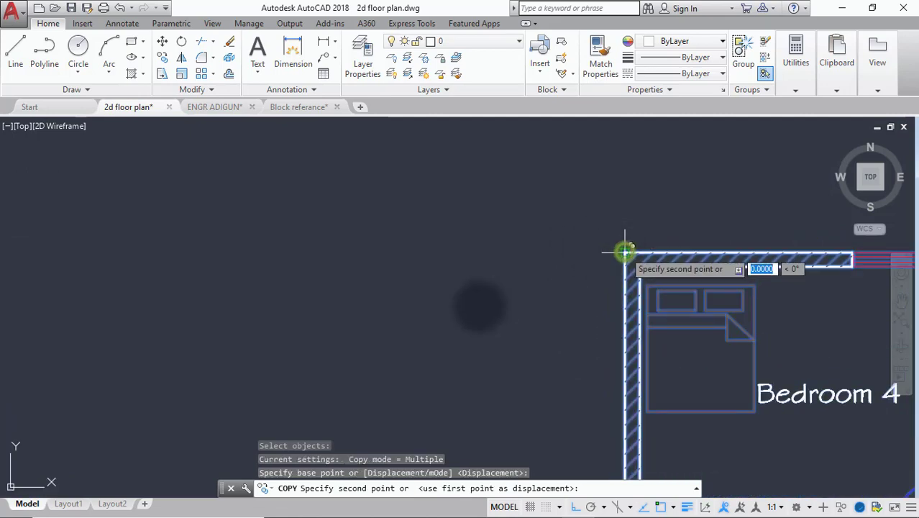
Step: With Ortho off, place the upper-floor plan copy between the elevation and the ground-floor plan, aligned vertically with the ground-floor plan's outer corner
{"action": "scroll", "coordinate": [625, 251], "scroll_direction": "down", "scroll_amount": 10}
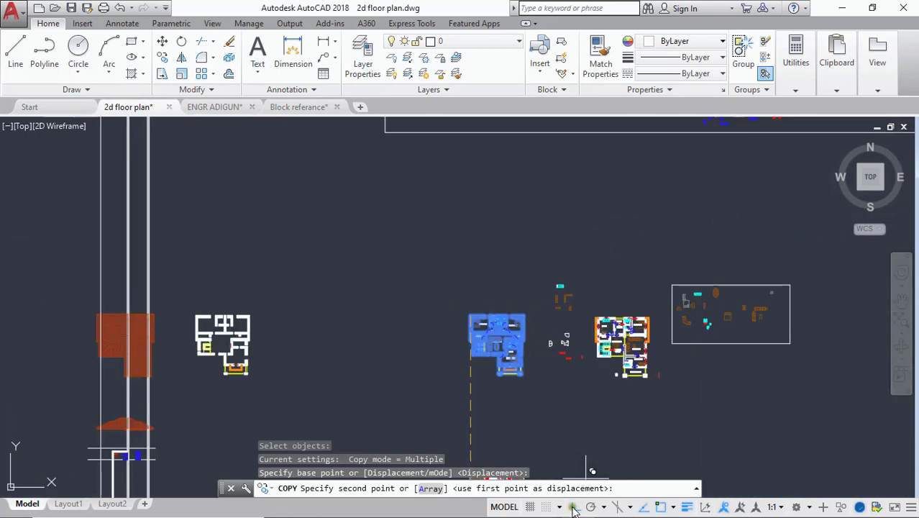
{"action": "left_click", "coordinate": [573, 507]}
{"action": "scroll", "coordinate": [389, 219], "scroll_direction": "down", "scroll_amount": 3}
{"action": "scroll", "coordinate": [420, 286], "scroll_direction": "up", "scroll_amount": 2}
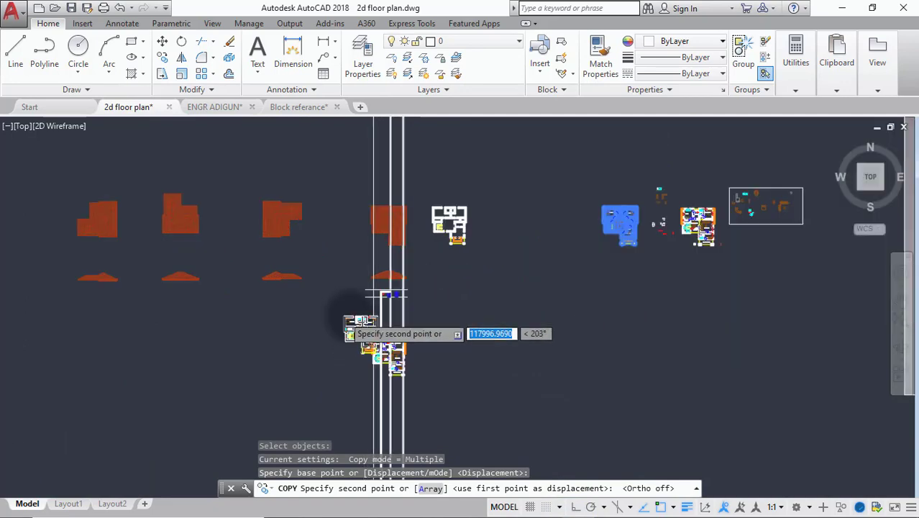
{"action": "scroll", "coordinate": [389, 294], "scroll_direction": "up", "scroll_amount": 8}
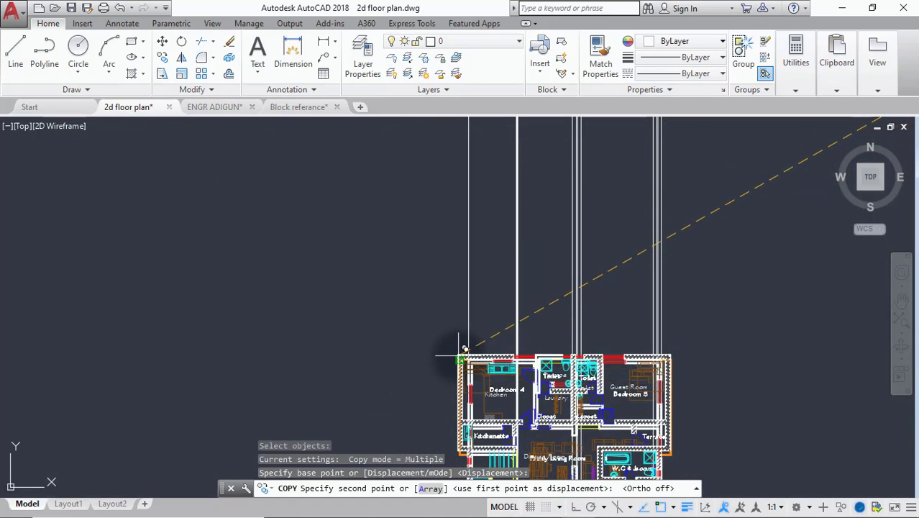
{"action": "scroll", "coordinate": [460, 353], "scroll_direction": "up", "scroll_amount": 5}
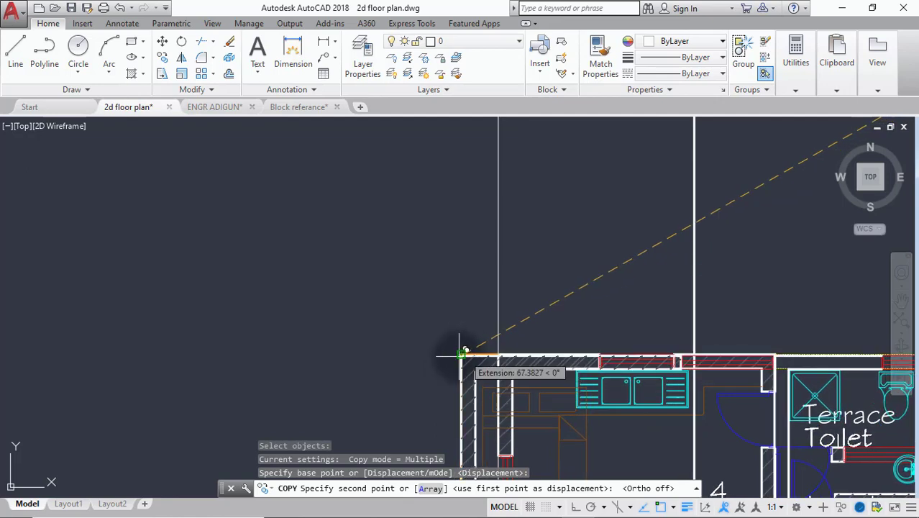
{"action": "scroll", "coordinate": [461, 354], "scroll_direction": "down", "scroll_amount": 4}
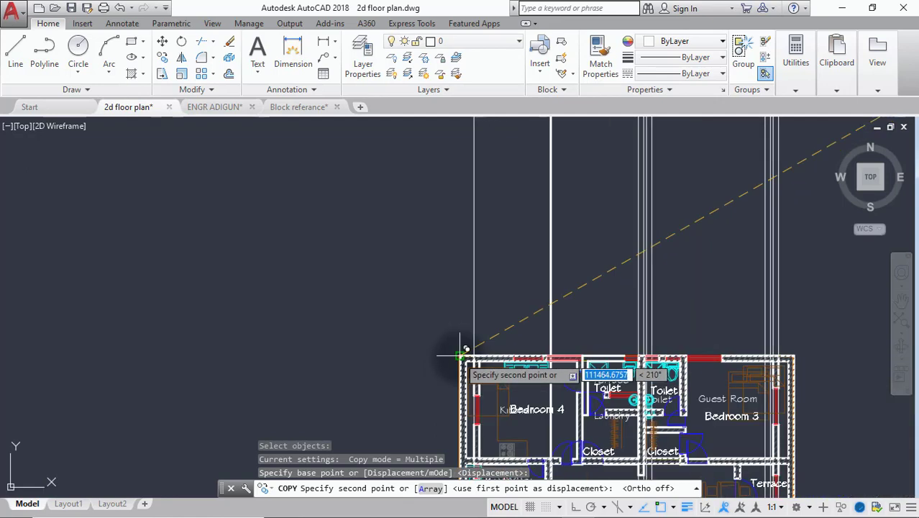
{"action": "scroll", "coordinate": [461, 354], "scroll_direction": "down", "scroll_amount": 5}
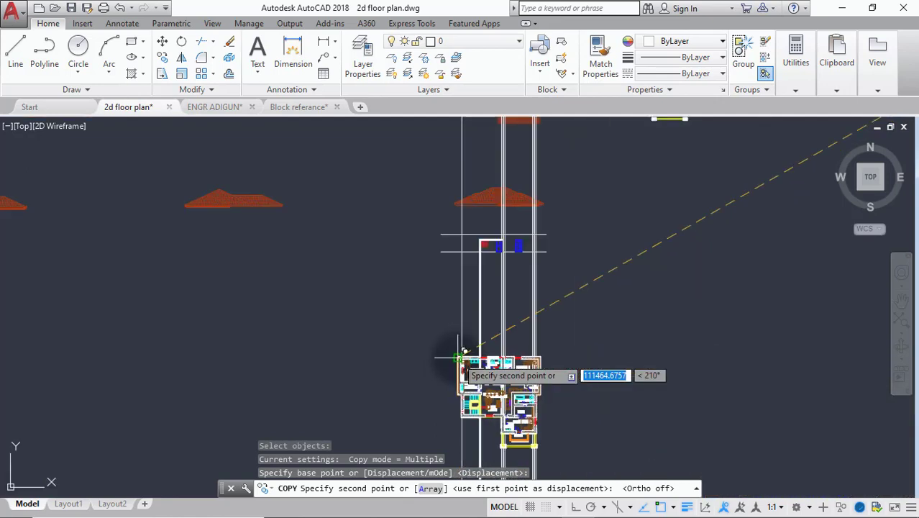
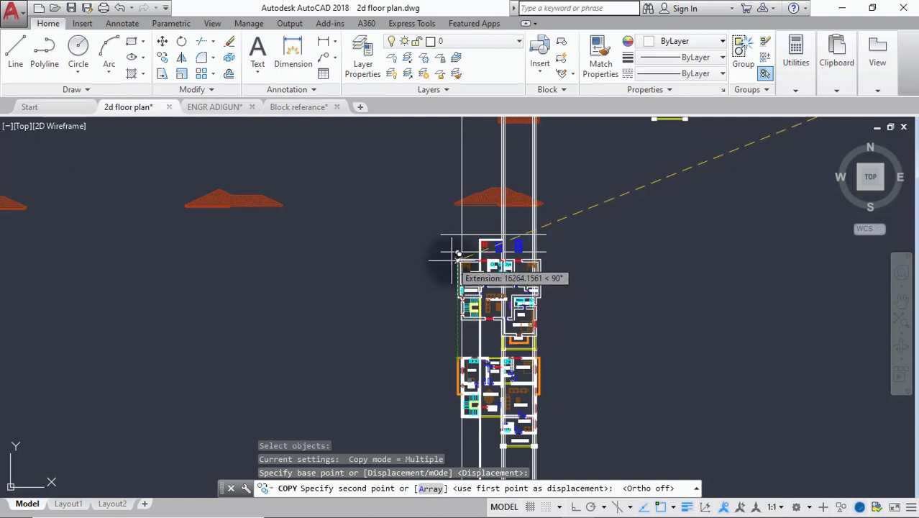
{"action": "left_click", "coordinate": [451, 258]}
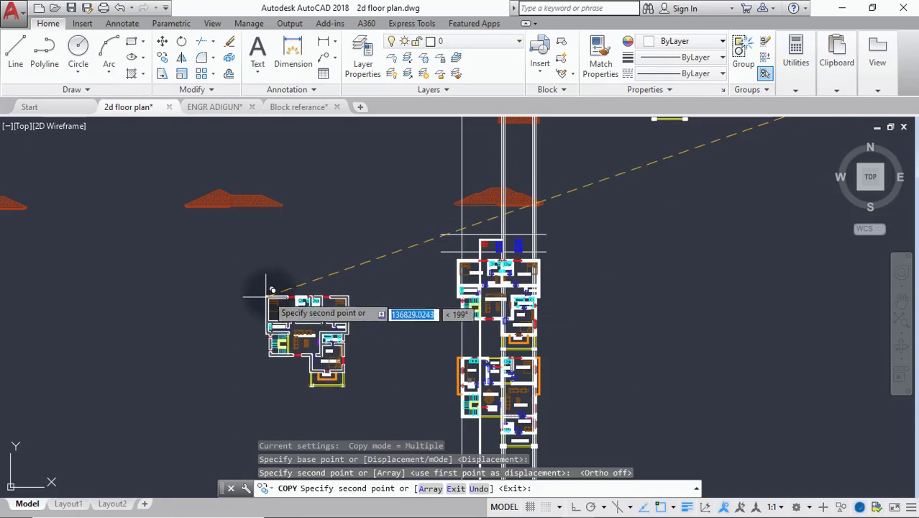
{"action": "key", "text": "Escape"}
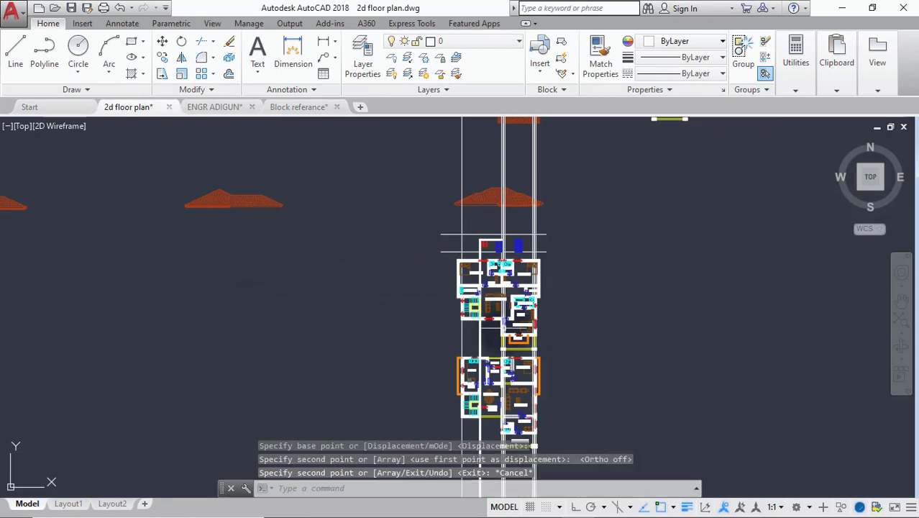
Step: Examine how the upper-floor plan's terrace, stair and walls line up with the projection lines and the ground-floor plan
{"action": "scroll", "coordinate": [540, 313], "scroll_direction": "up", "scroll_amount": 3}
{"action": "scroll", "coordinate": [541, 313], "scroll_direction": "down", "scroll_amount": 2}
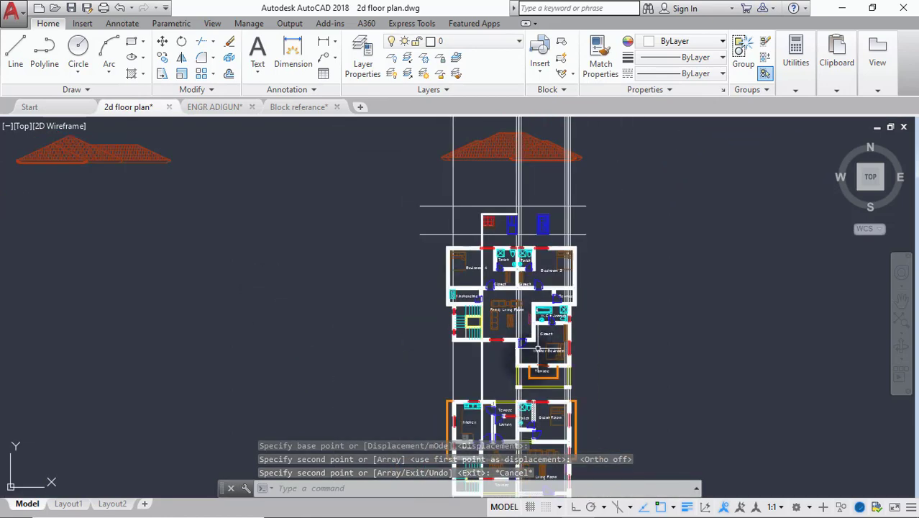
{"action": "scroll", "coordinate": [555, 375], "scroll_direction": "up", "scroll_amount": 3}
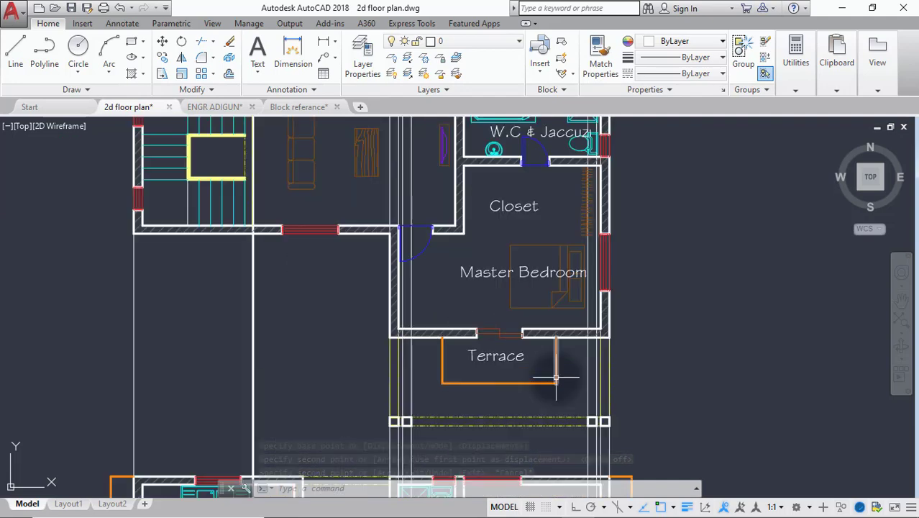
{"action": "scroll", "coordinate": [553, 373], "scroll_direction": "down", "scroll_amount": 2}
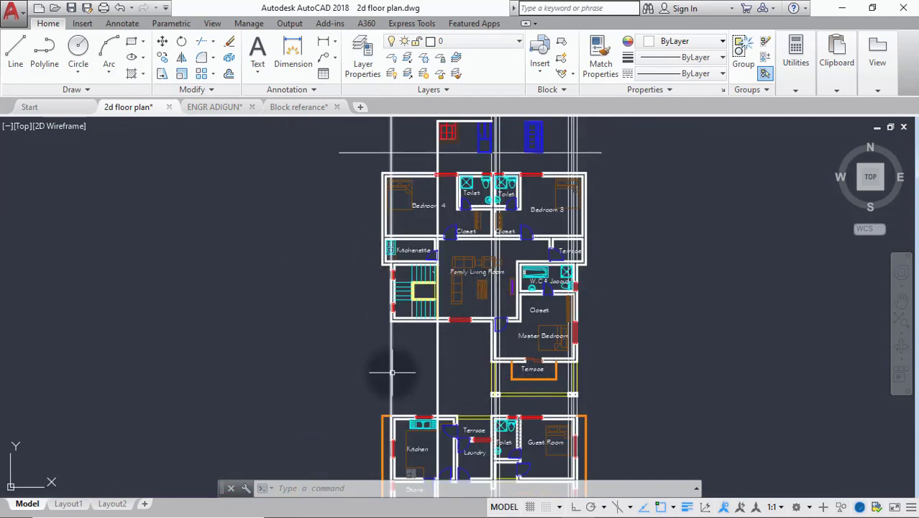
{"action": "scroll", "coordinate": [392, 372], "scroll_direction": "down", "scroll_amount": 2}
{"action": "middle_click_drag", "start_coordinate": [380, 369], "coordinate": [376, 267]}
{"action": "scroll", "coordinate": [412, 279], "scroll_direction": "up", "scroll_amount": 2}
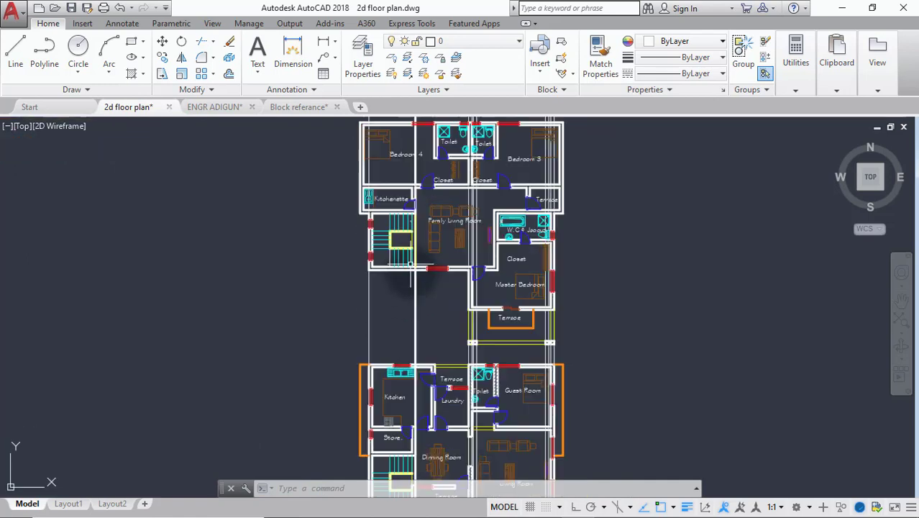
{"action": "scroll", "coordinate": [412, 280], "scroll_direction": "up", "scroll_amount": 3}
{"action": "scroll", "coordinate": [417, 293], "scroll_direction": "down", "scroll_amount": 1}
{"action": "scroll", "coordinate": [419, 313], "scroll_direction": "down", "scroll_amount": 5}
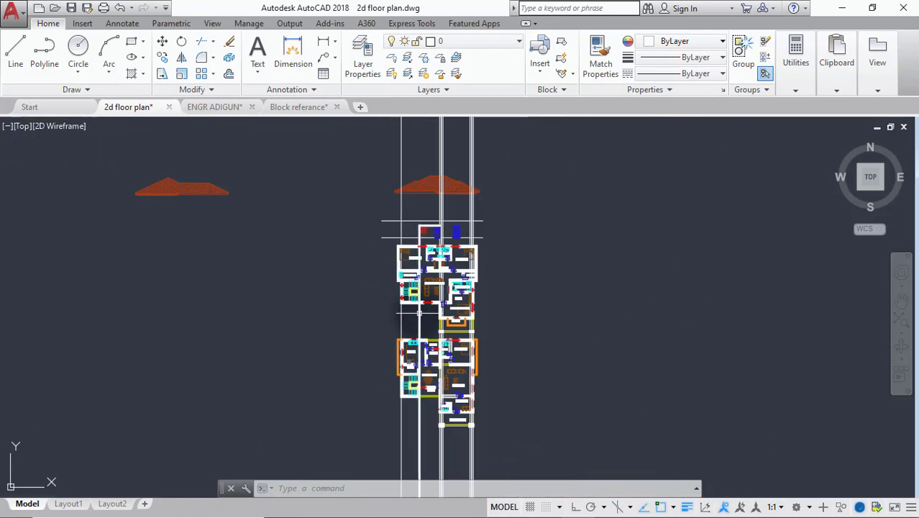
Step: Trim the thick vertical wall line below the elevation's lower horizontal line so it no longer runs through the plans
{"action": "scroll", "coordinate": [418, 246], "scroll_direction": "up", "scroll_amount": 5}
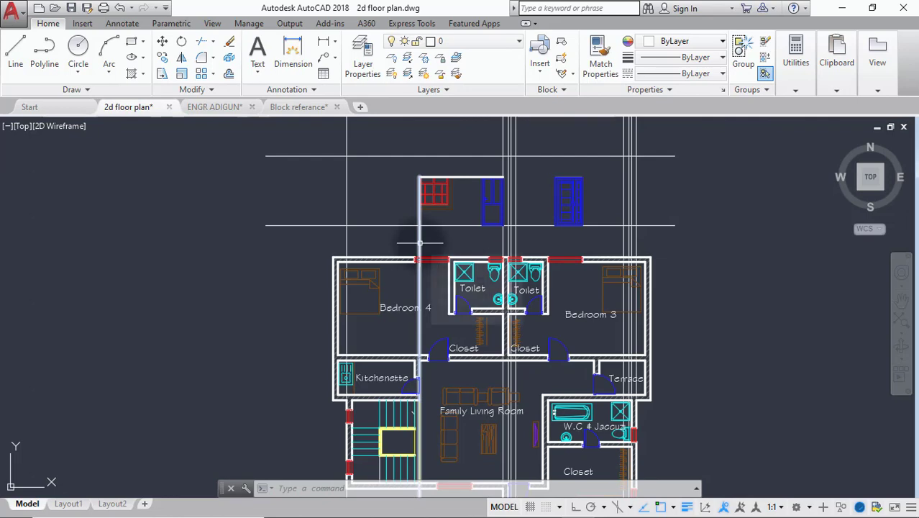
{"action": "key", "text": "Return"}
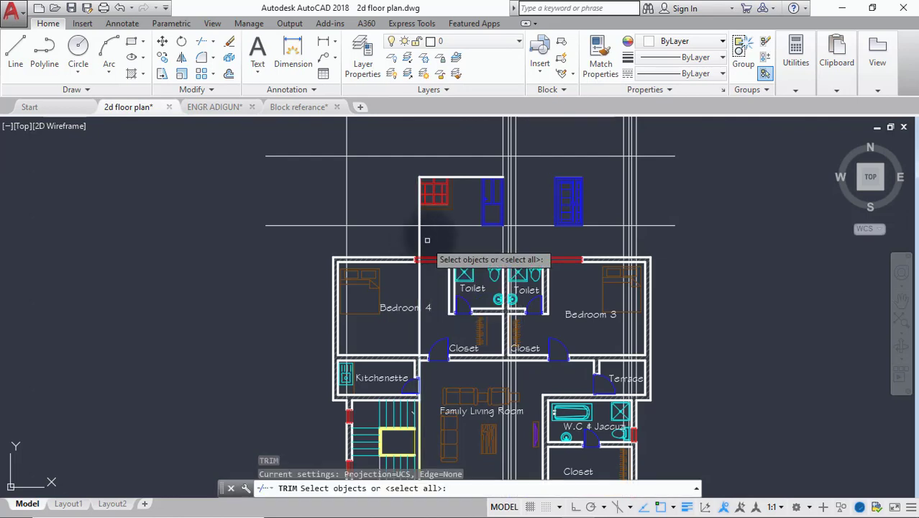
{"action": "left_click", "coordinate": [434, 225]}
{"action": "key", "text": "Return"}
{"action": "left_click", "coordinate": [424, 243]}
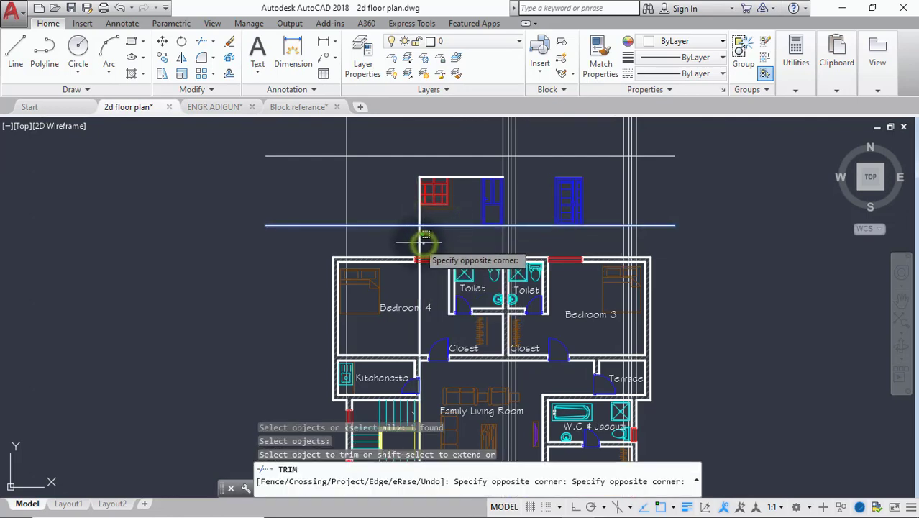
{"action": "left_click", "coordinate": [418, 242]}
{"action": "scroll", "coordinate": [414, 242], "scroll_direction": "down", "scroll_amount": 4}
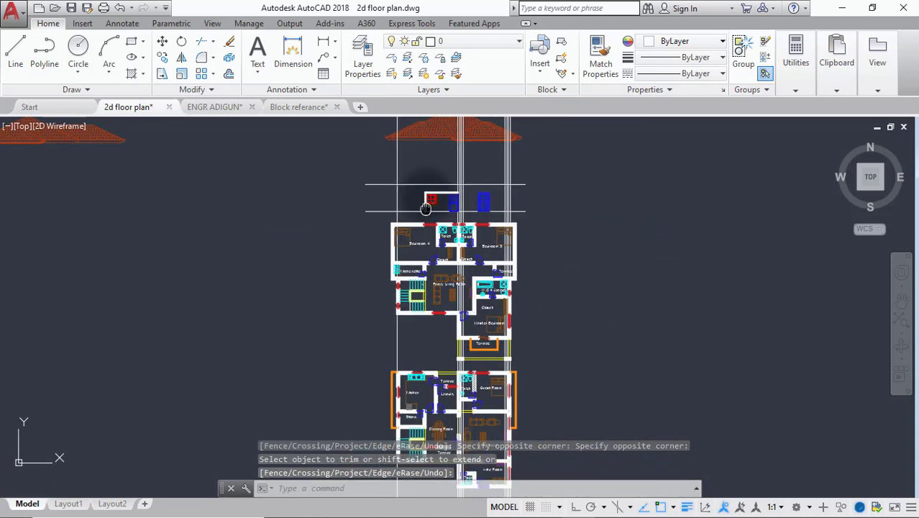
Step: Project a vertical construction line through the upper-floor plan's outer wall corner at the Kitchenette
{"action": "scroll", "coordinate": [453, 282], "scroll_direction": "up", "scroll_amount": 4}
{"action": "scroll", "coordinate": [460, 201], "scroll_direction": "up", "scroll_amount": 4}
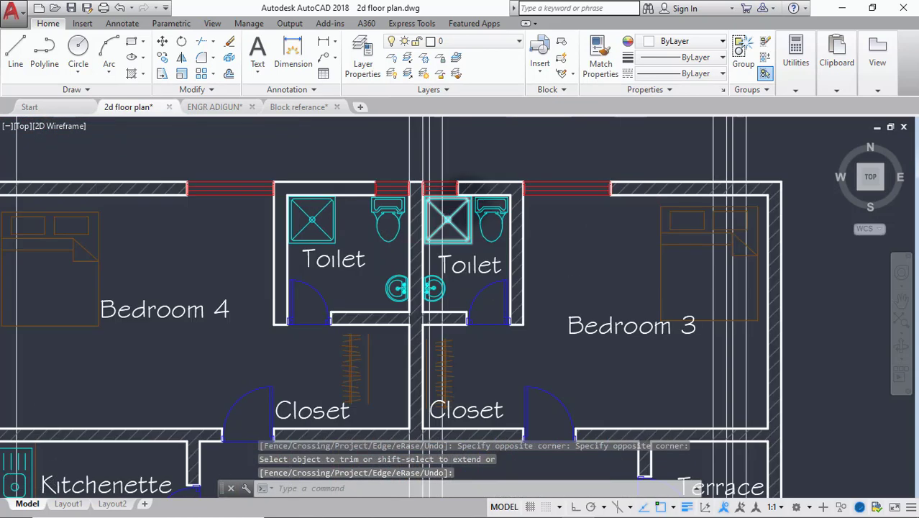
{"action": "scroll", "coordinate": [462, 189], "scroll_direction": "down", "scroll_amount": 4}
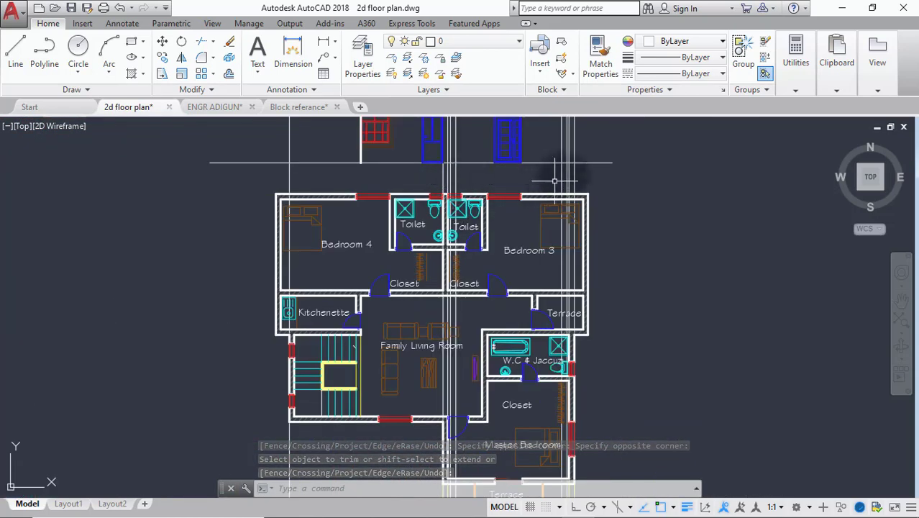
{"action": "scroll", "coordinate": [564, 175], "scroll_direction": "down", "scroll_amount": 3}
{"action": "mouse_move", "coordinate": [323, 201]}
{"action": "middle_mouse_down"}
{"action": "mouse_move", "coordinate": [333, 226]}
{"action": "mouse_move", "coordinate": [282, 364]}
{"action": "mouse_move", "coordinate": [271, 356]}
{"action": "middle_mouse_up"}
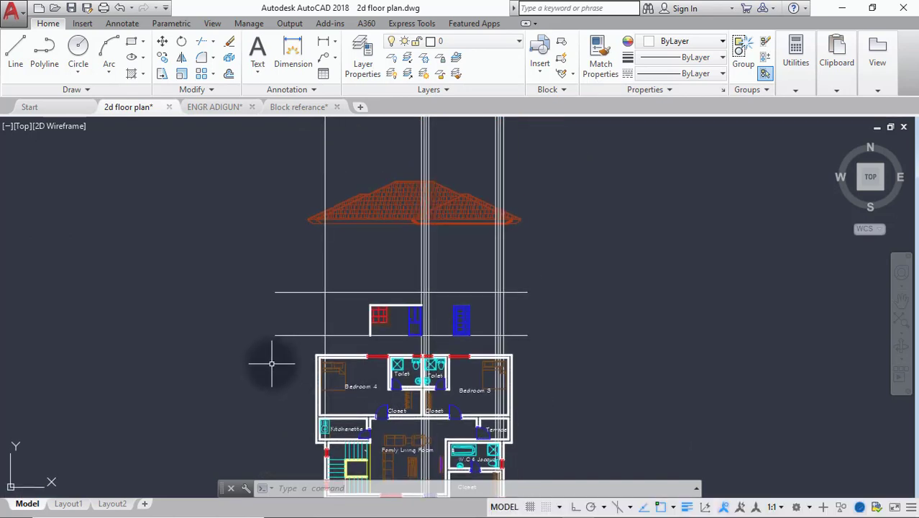
{"action": "type", "text": "l"}
{"action": "key", "text": "Return"}
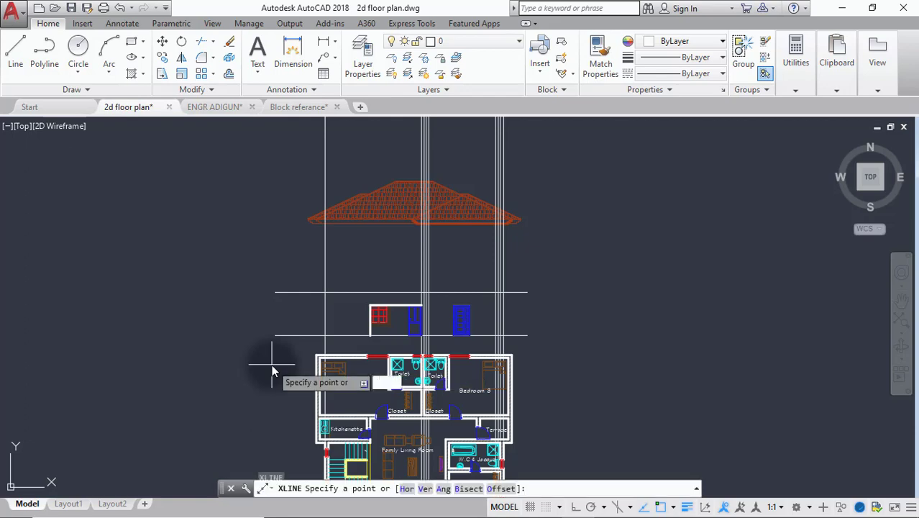
{"action": "type", "text": "v"}
{"action": "key", "text": "Return"}
{"action": "scroll", "coordinate": [321, 272], "scroll_direction": "up", "scroll_amount": 4}
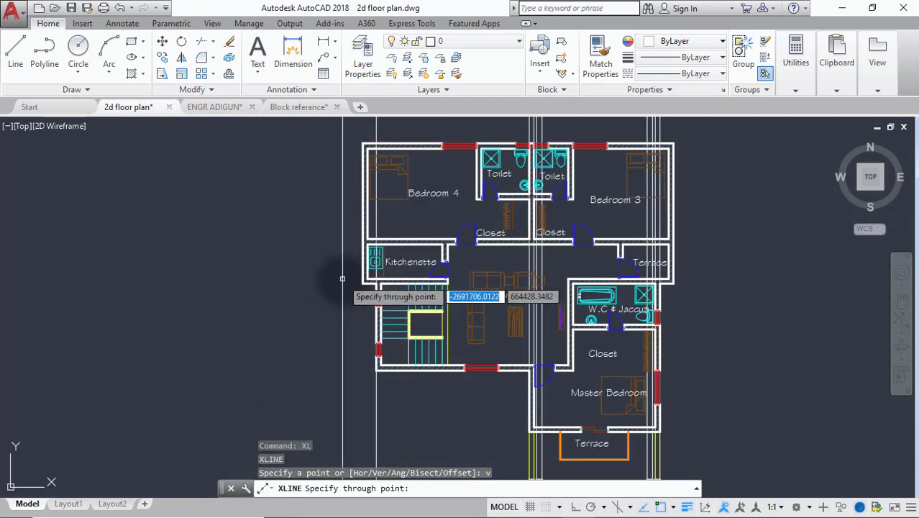
{"action": "scroll", "coordinate": [360, 287], "scroll_direction": "down", "scroll_amount": 4}
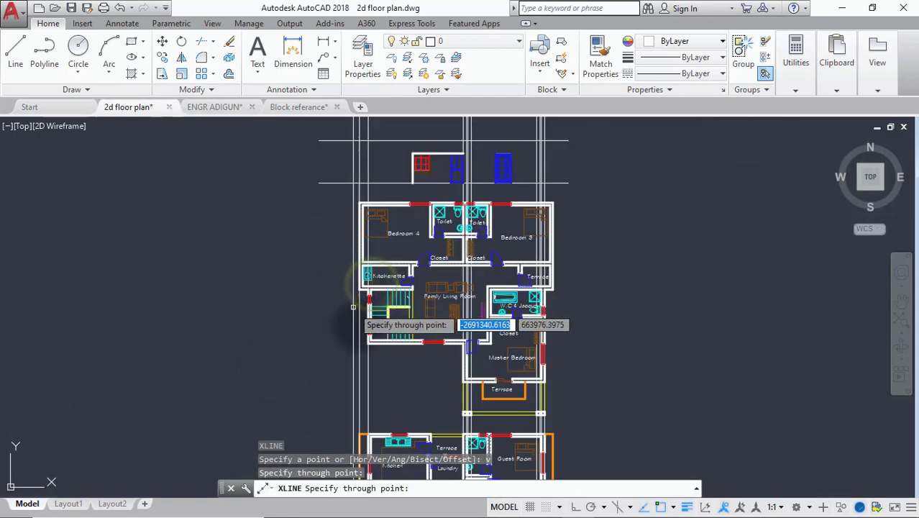
Step: Project vertical construction lines through both outer edges of the Family Living Room's front window
{"action": "scroll", "coordinate": [416, 359], "scroll_direction": "up", "scroll_amount": 3}
{"action": "scroll", "coordinate": [431, 327], "scroll_direction": "up", "scroll_amount": 6}
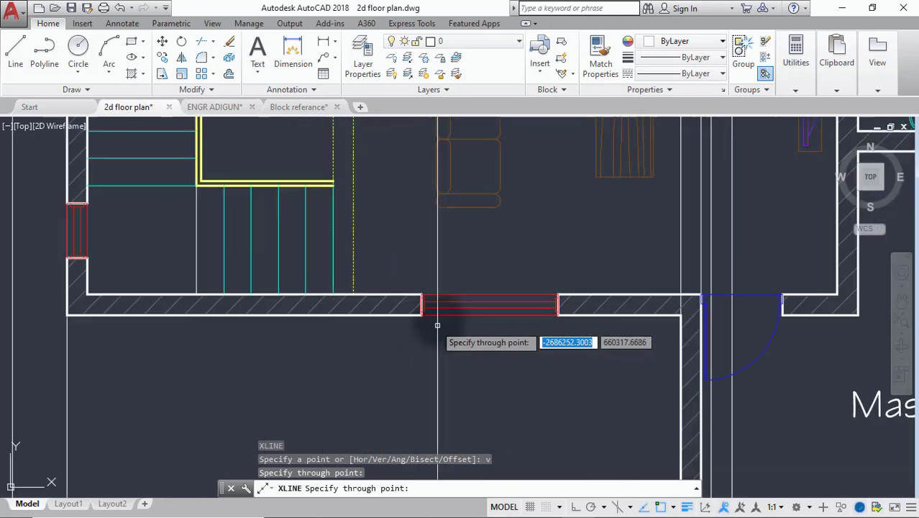
{"action": "left_click", "coordinate": [421, 315]}
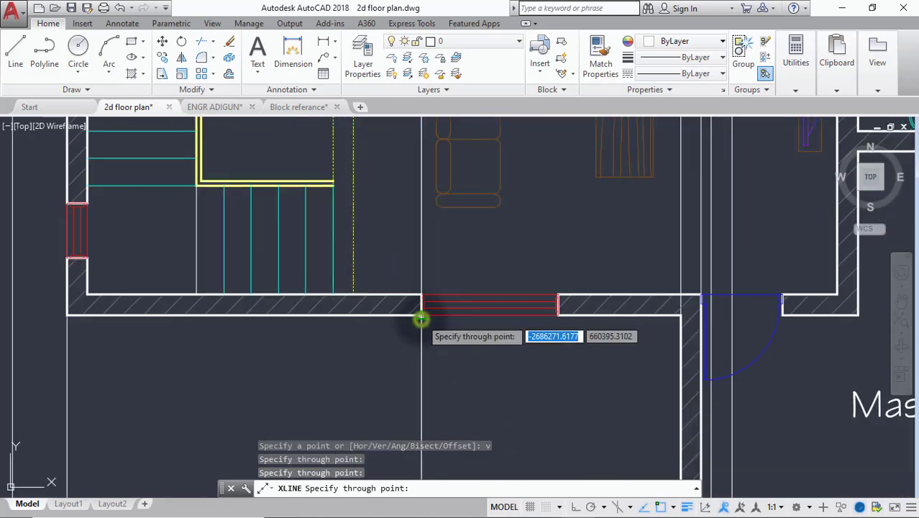
{"action": "left_click", "coordinate": [558, 314]}
Step: Project vertical construction lines through both outer corners of the terrace in front of the Master Bedroom
{"action": "scroll", "coordinate": [555, 315], "scroll_direction": "down", "scroll_amount": 6}
{"action": "middle_click_drag", "start_coordinate": [545, 379], "coordinate": [509, 296]}
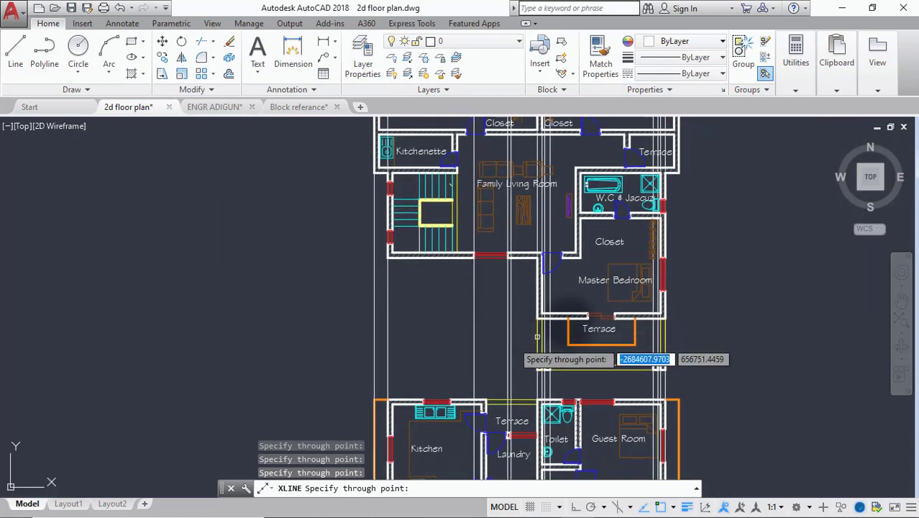
{"action": "scroll", "coordinate": [447, 351], "scroll_direction": "down", "scroll_amount": 4}
{"action": "scroll", "coordinate": [503, 348], "scroll_direction": "up", "scroll_amount": 6}
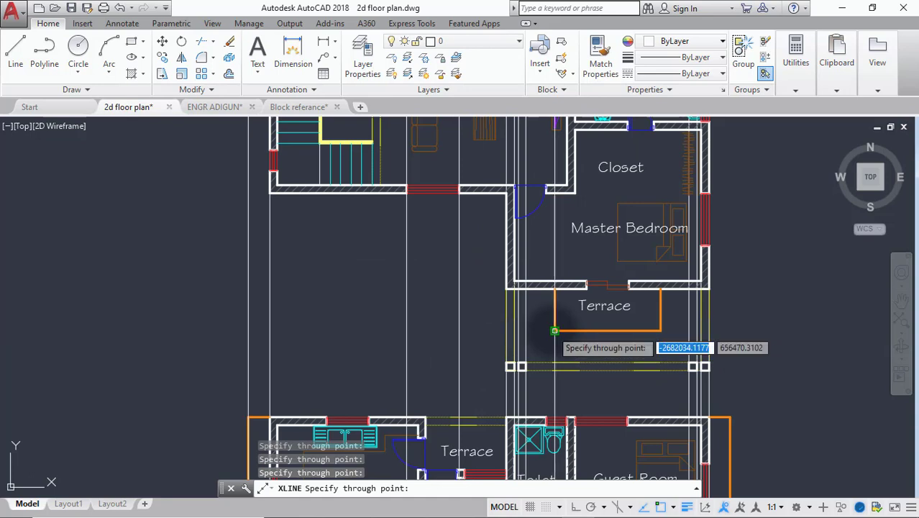
{"action": "left_click", "coordinate": [554, 331]}
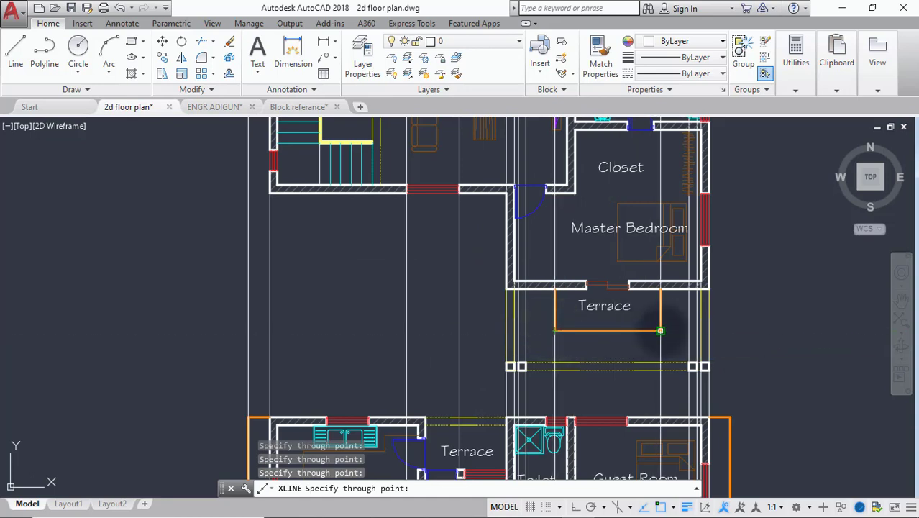
{"action": "left_click", "coordinate": [660, 330]}
Step: Project vertical construction lines through both jambs of the Master Bedroom's sliding door to the terrace
{"action": "scroll", "coordinate": [597, 287], "scroll_direction": "up", "scroll_amount": 5}
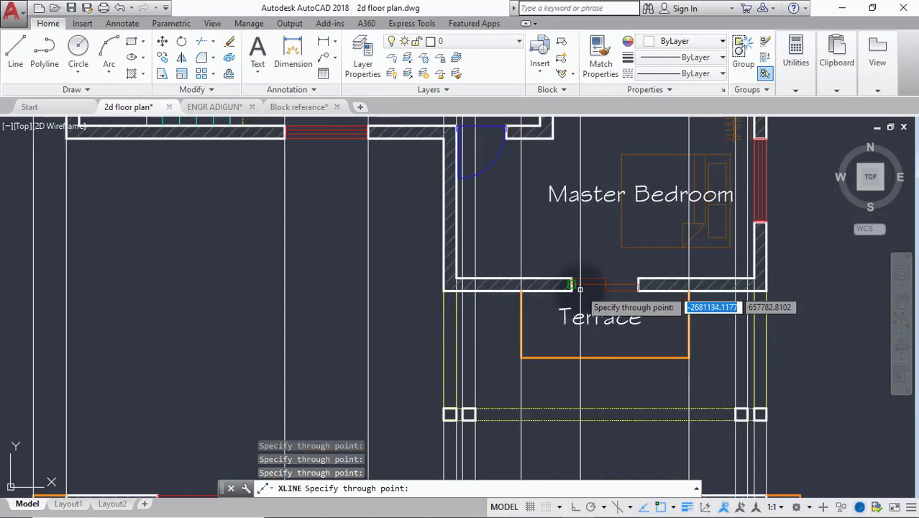
{"action": "left_click", "coordinate": [565, 291]}
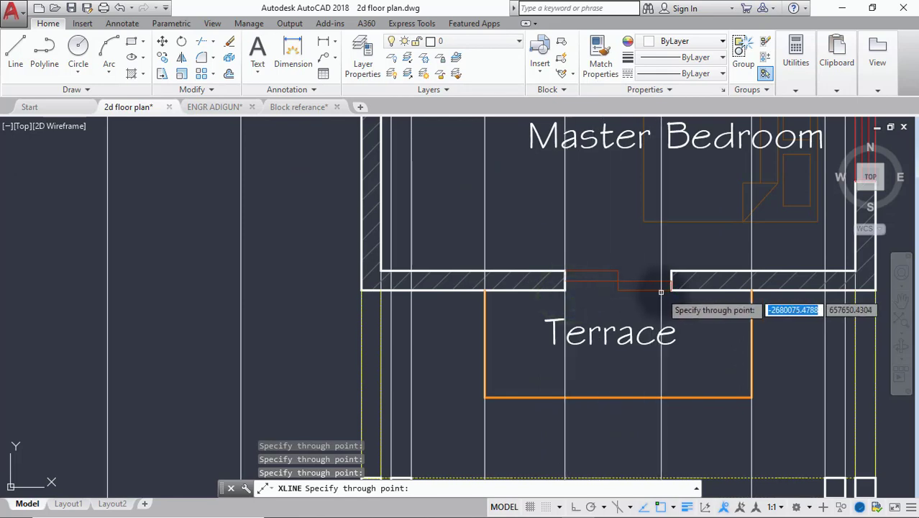
{"action": "scroll", "coordinate": [671, 292], "scroll_direction": "down", "scroll_amount": 10}
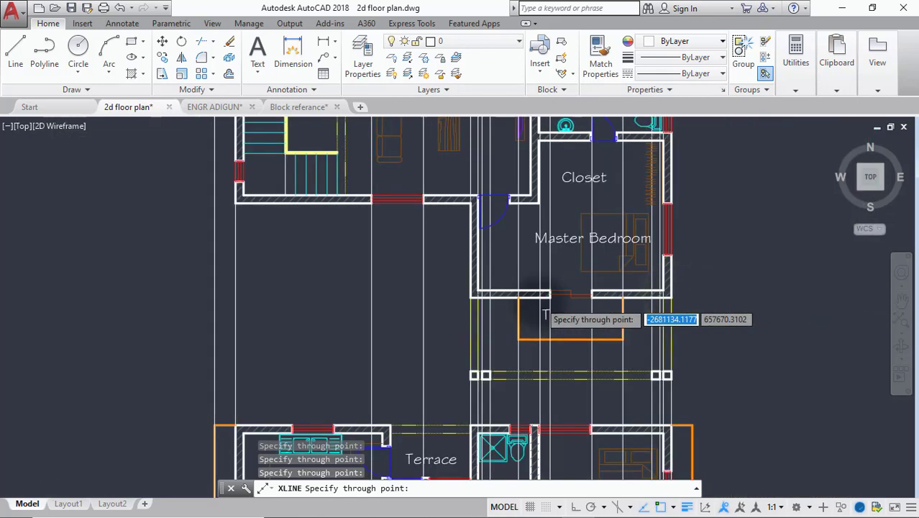
{"action": "scroll", "coordinate": [575, 233], "scroll_direction": "up", "scroll_amount": 6}
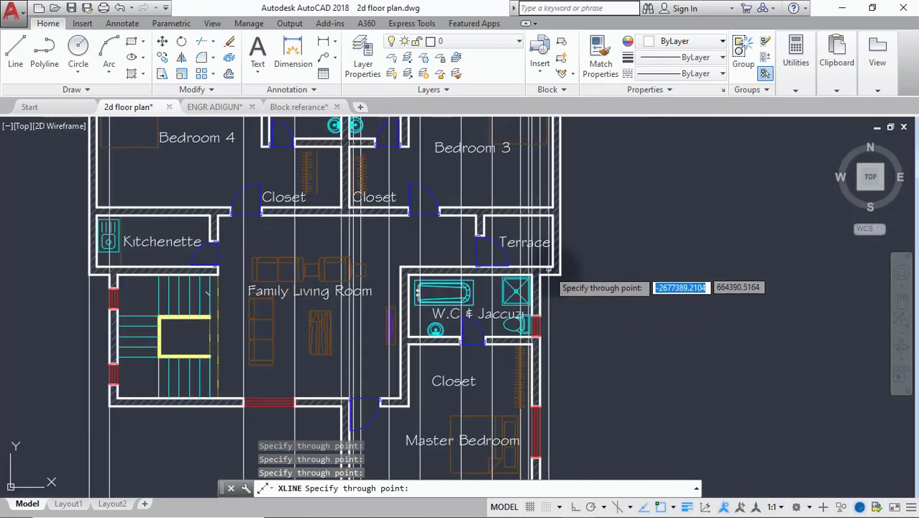
{"action": "scroll", "coordinate": [298, 307], "scroll_direction": "down", "scroll_amount": 6}
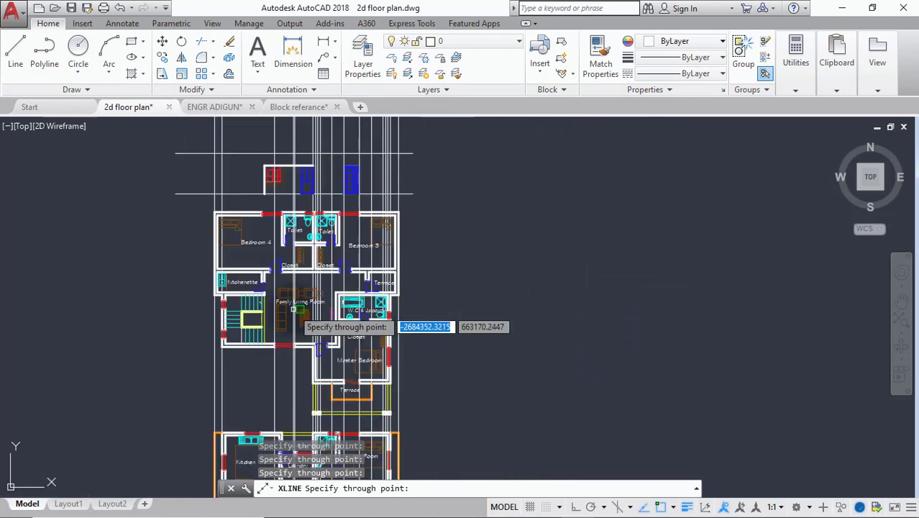
{"action": "key", "text": "Escape"}
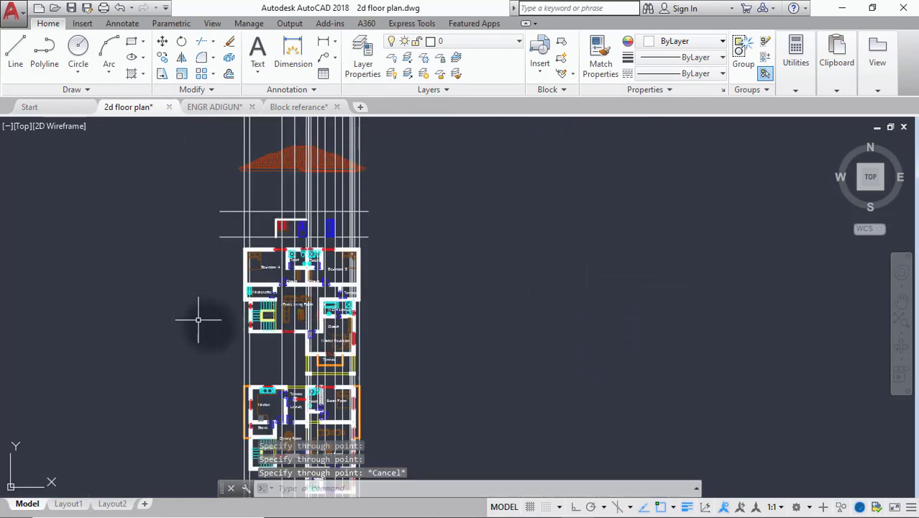
Step: Offset the elevation's upper horizontal line 150 upward to mark the floor slab thickness
{"action": "middle_click_drag", "start_coordinate": [235, 346], "coordinate": [306, 367]}
{"action": "scroll", "coordinate": [330, 369], "scroll_direction": "up", "scroll_amount": 4}
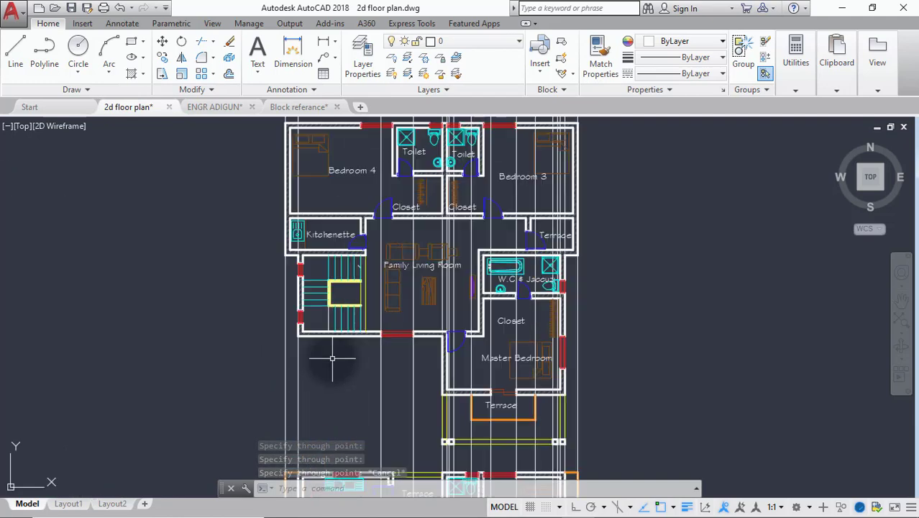
{"action": "scroll", "coordinate": [332, 358], "scroll_direction": "down", "scroll_amount": 2}
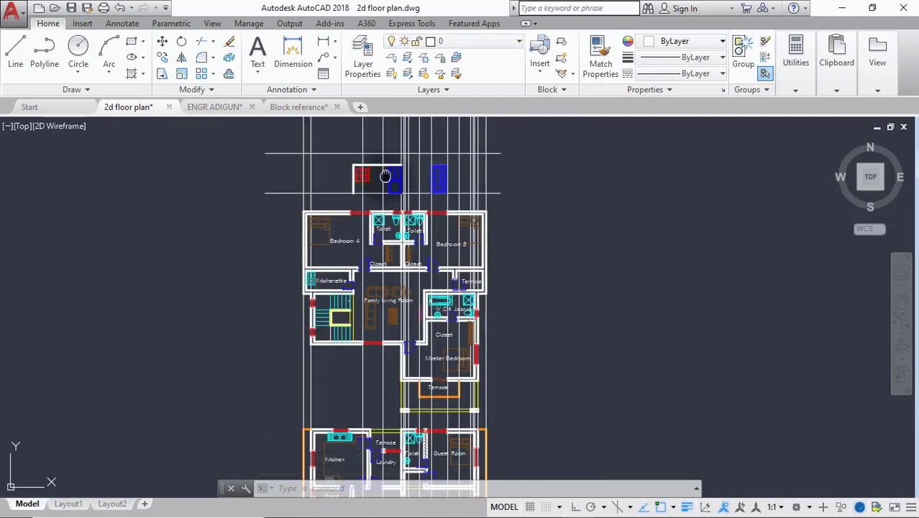
{"action": "middle_click_drag", "start_coordinate": [385, 176], "coordinate": [378, 294]}
{"action": "scroll", "coordinate": [315, 279], "scroll_direction": "up", "scroll_amount": 2}
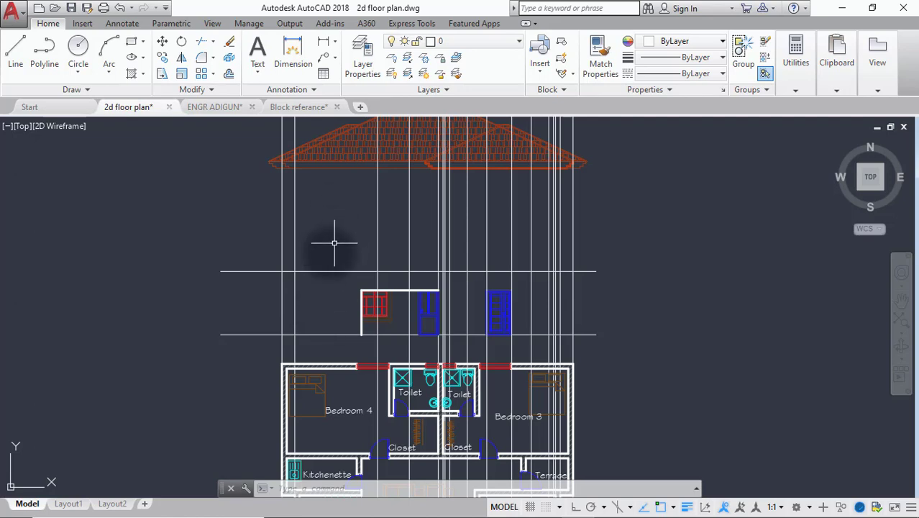
{"action": "key", "text": "Return"}
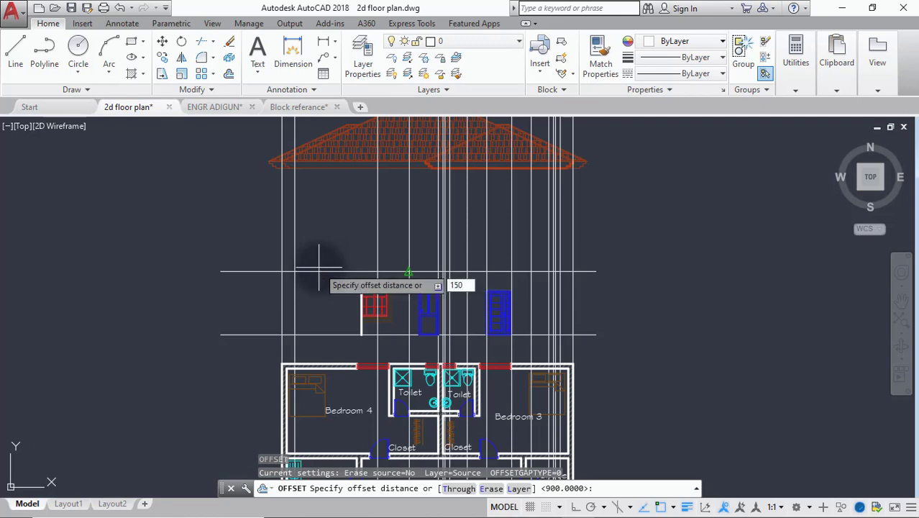
{"action": "key", "text": "Return"}
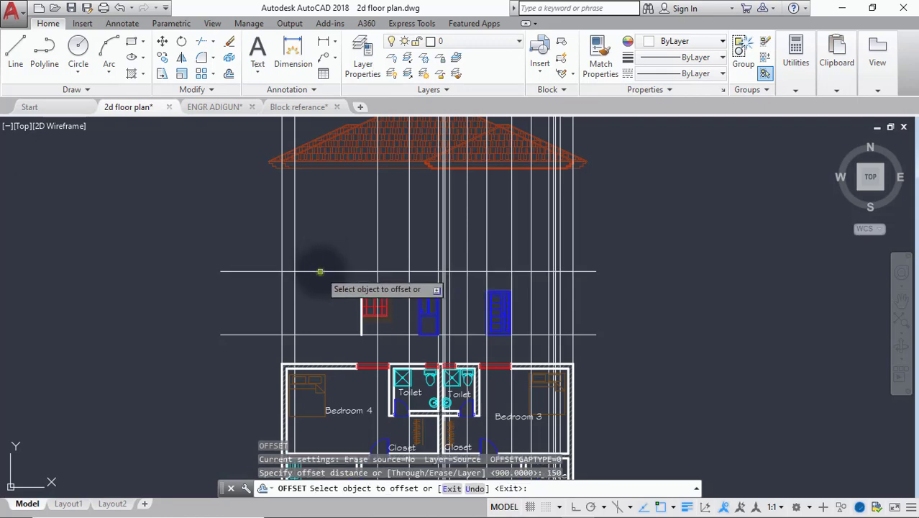
{"action": "left_click", "coordinate": [321, 270]}
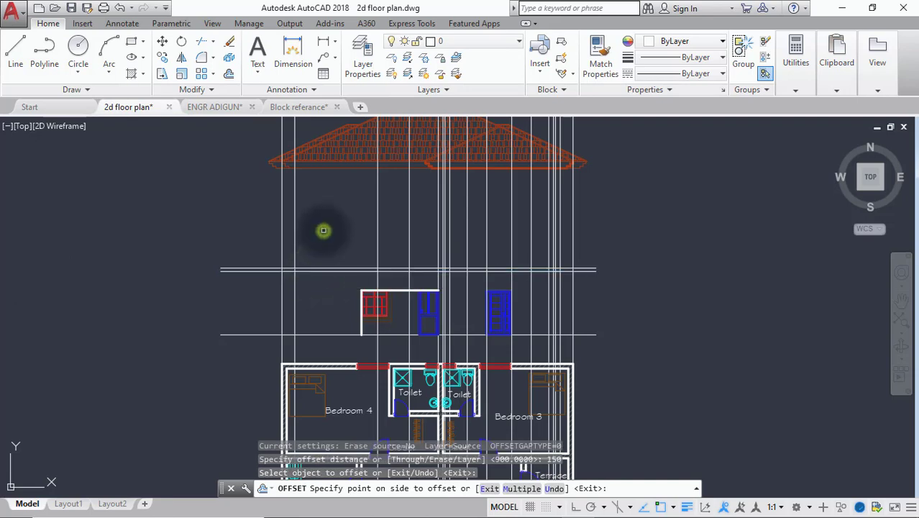
{"action": "left_click", "coordinate": [318, 230]}
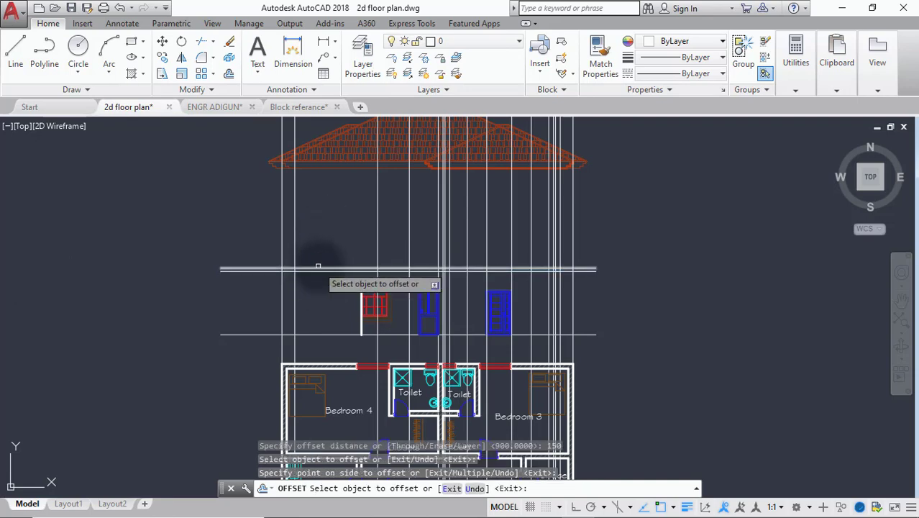
Step: Offset the slab's top line 3000 upward to mark the upper floor's wall height
{"action": "left_click", "coordinate": [318, 265]}
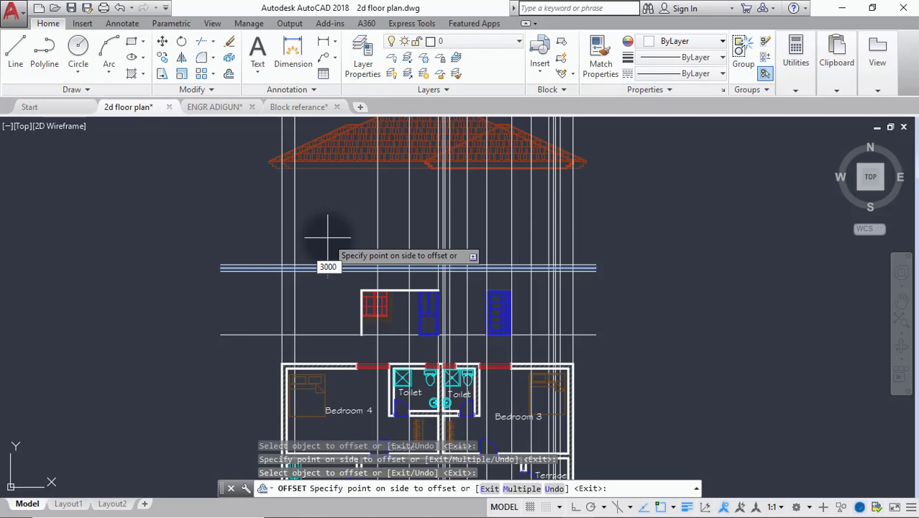
{"action": "key", "text": "Return"}
{"action": "key", "text": "Escape"}
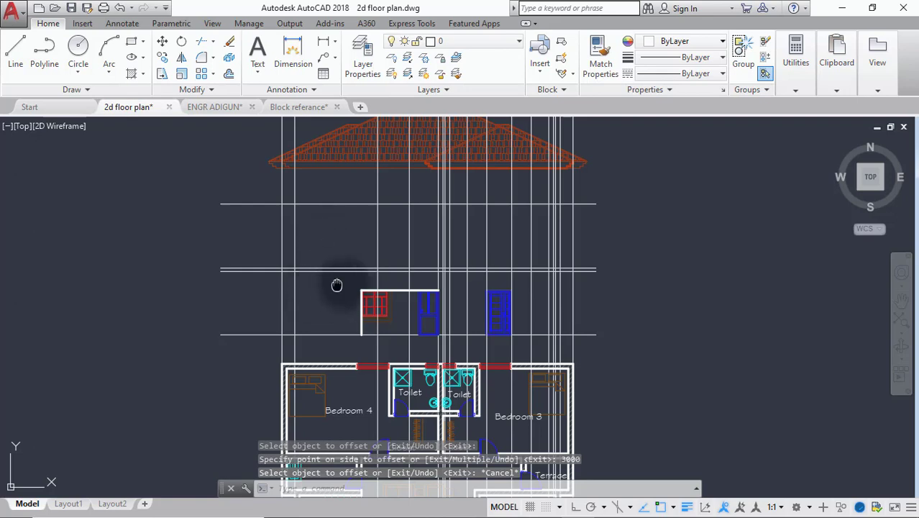
{"action": "middle_click_drag", "start_coordinate": [336, 285], "coordinate": [374, 277]}
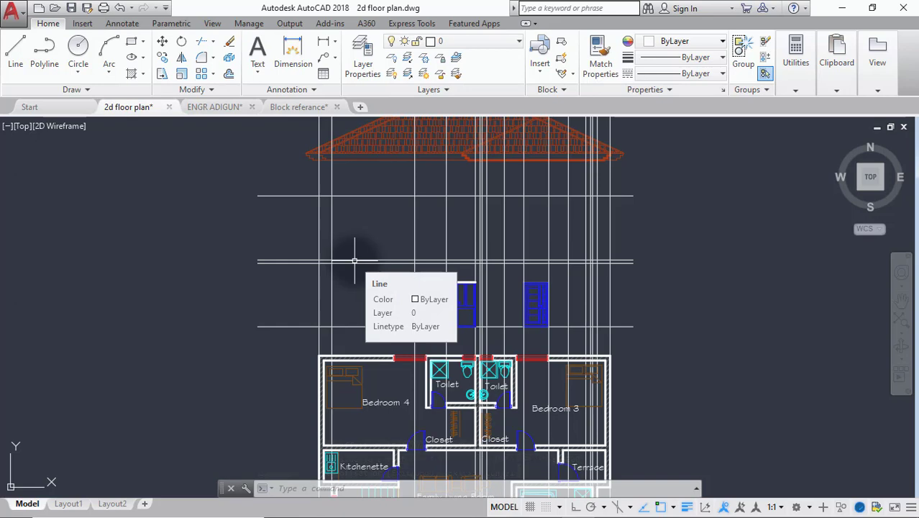
Step: Offset the slab's top line 900 upward as the sill line of the upper-floor window
{"action": "key", "text": "Escape"}
{"action": "scroll", "coordinate": [354, 260], "scroll_direction": "up", "scroll_amount": 2}
{"action": "scroll", "coordinate": [342, 215], "scroll_direction": "down", "scroll_amount": 4}
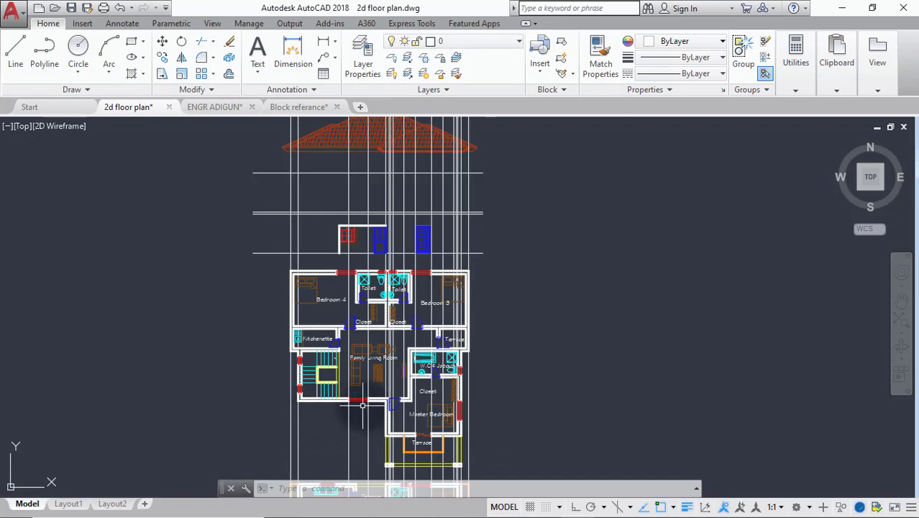
{"action": "scroll", "coordinate": [363, 406], "scroll_direction": "down", "scroll_amount": 3}
{"action": "scroll", "coordinate": [364, 338], "scroll_direction": "up", "scroll_amount": 6}
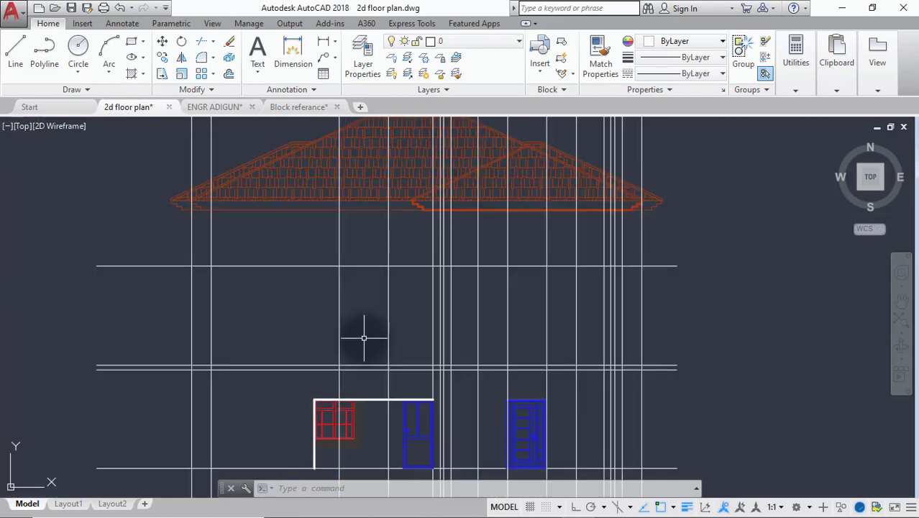
{"action": "type", "text": "f"}
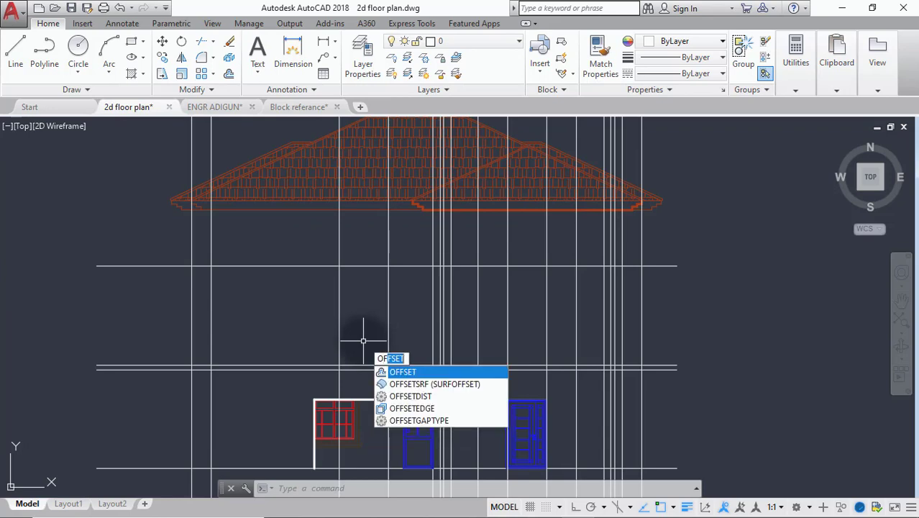
{"action": "key", "text": "Return"}
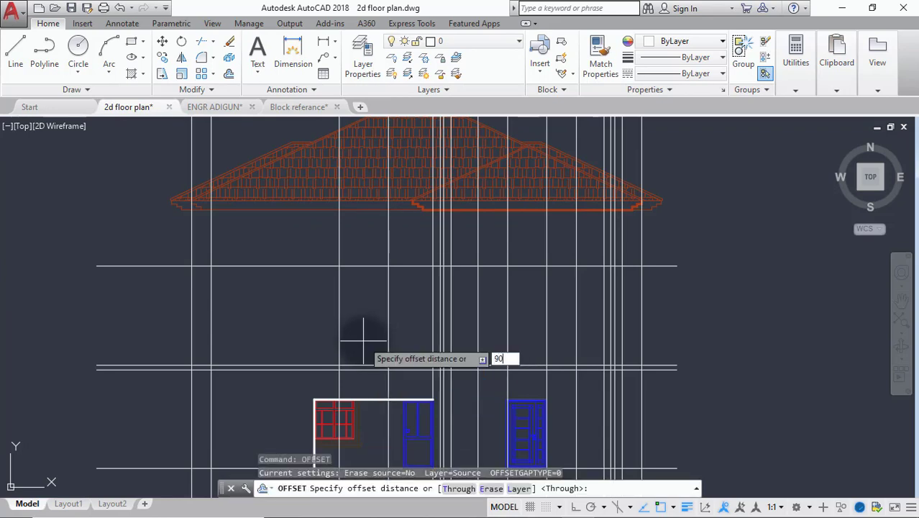
{"action": "type", "text": "900"}
{"action": "key", "text": "Return"}
{"action": "left_click", "coordinate": [348, 365]}
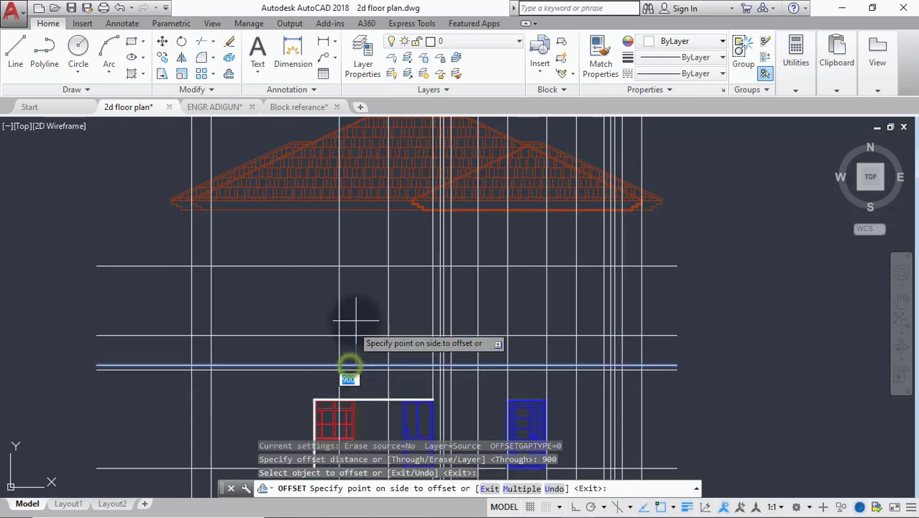
{"action": "left_click", "coordinate": [359, 317]}
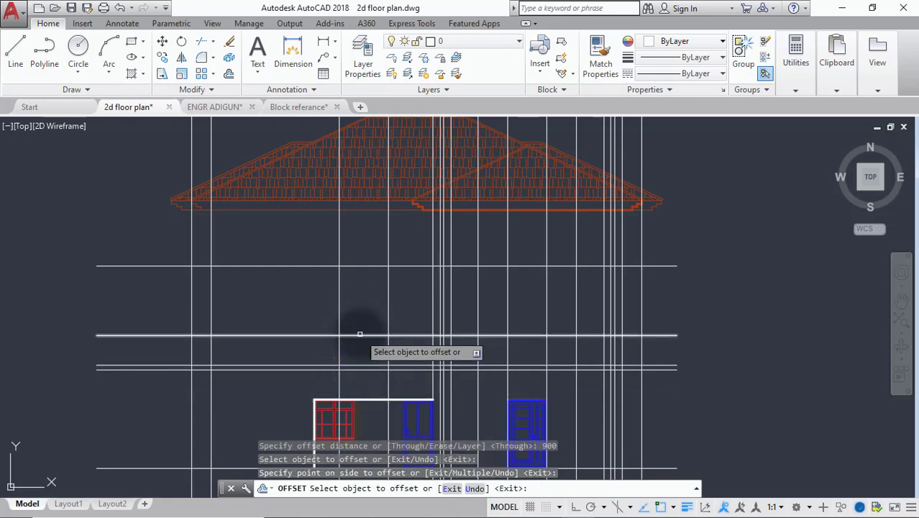
Step: Offset the window sill line 1200 upward as the window's head line
{"action": "left_click", "coordinate": [359, 335]}
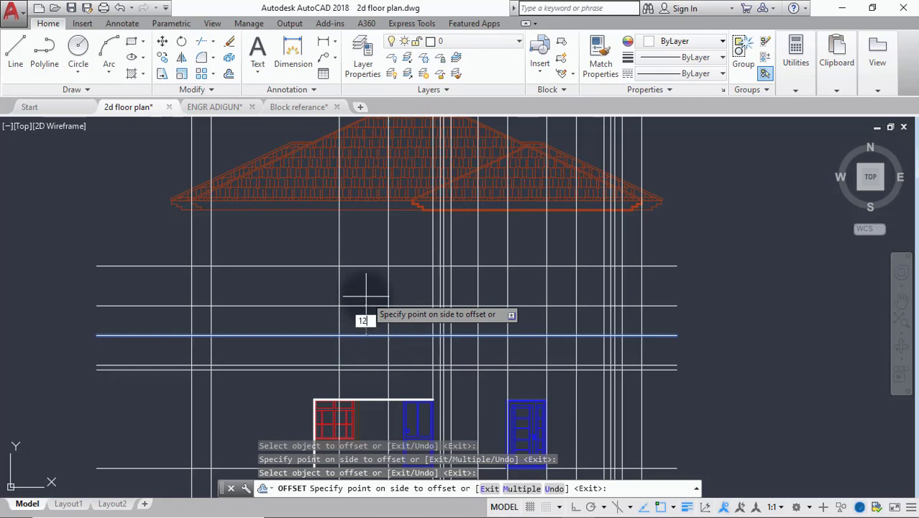
{"action": "key", "text": "Return"}
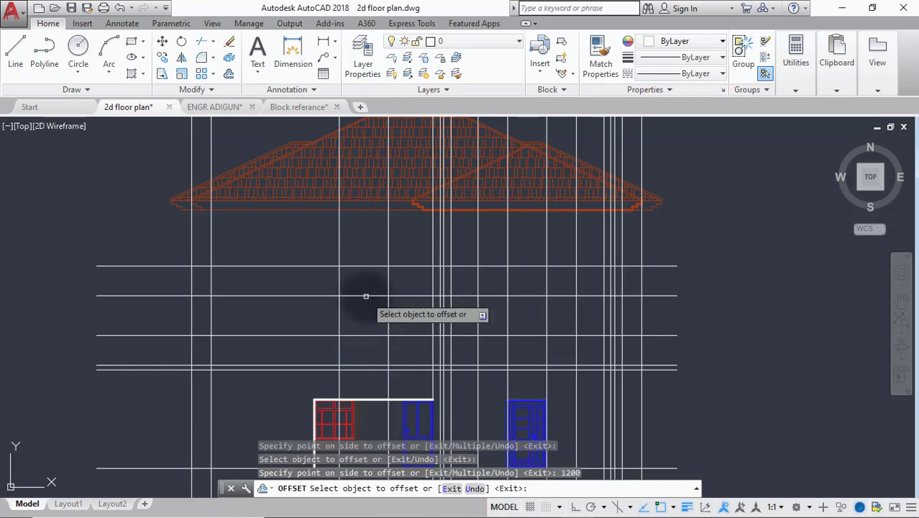
{"action": "key", "text": "Escape"}
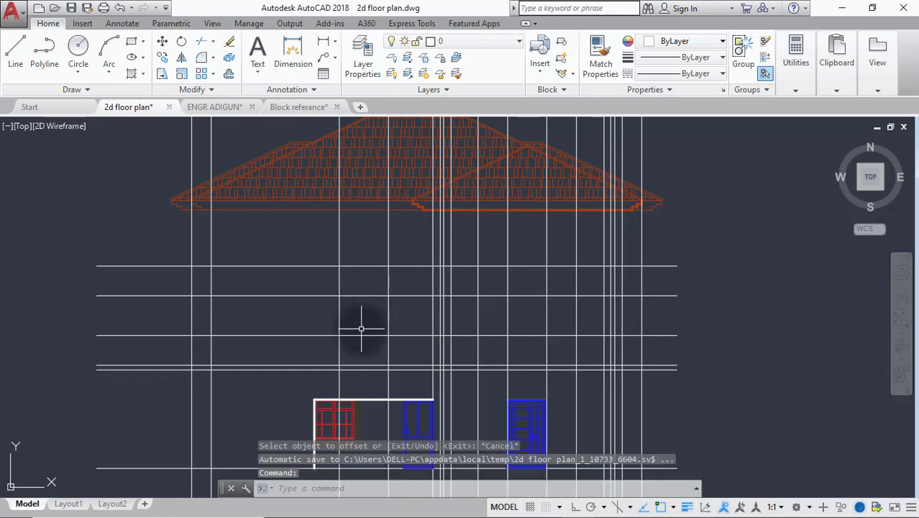
Step: Trim the window head line outside the two projection lines of the Family Living Room's front window
{"action": "key", "text": "Return"}
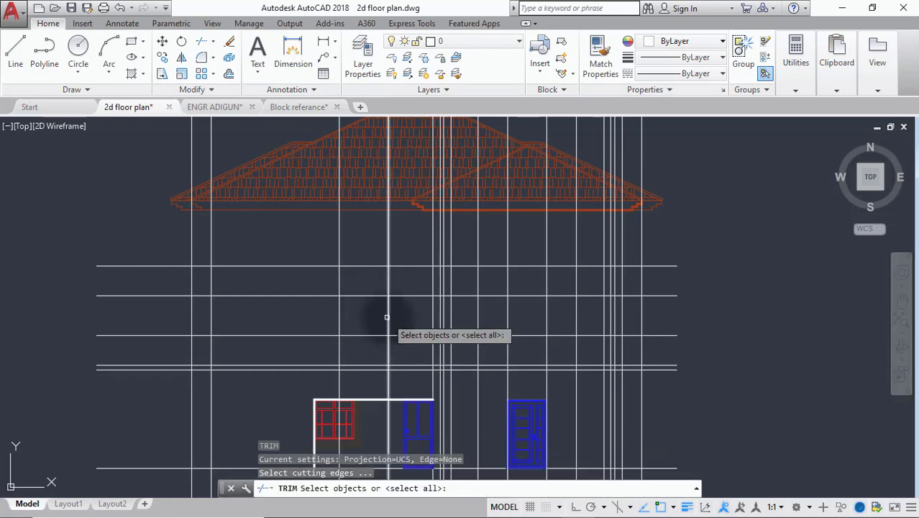
{"action": "left_click", "coordinate": [387, 316]}
{"action": "left_click", "coordinate": [340, 316]}
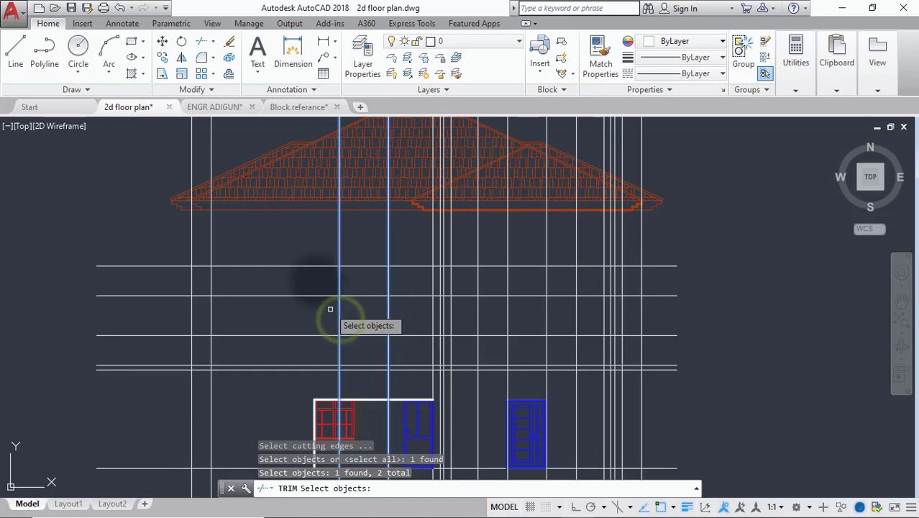
{"action": "key", "text": "Return"}
{"action": "left_click", "coordinate": [309, 262]}
{"action": "left_click", "coordinate": [307, 263]}
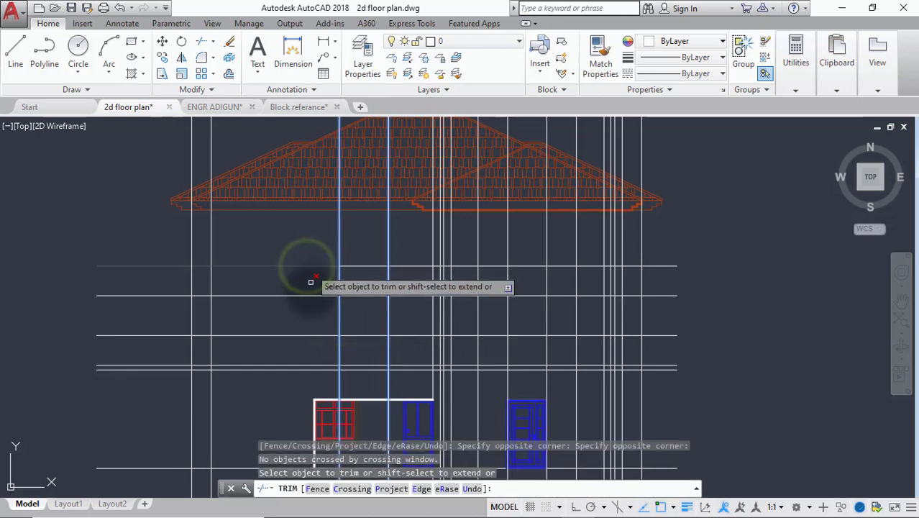
{"action": "left_click", "coordinate": [309, 293]}
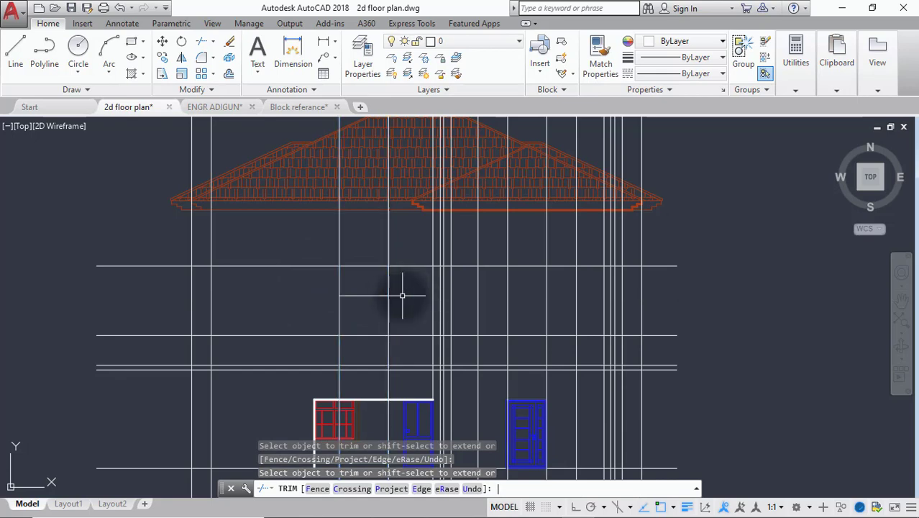
{"action": "key", "text": "Return"}
{"action": "scroll", "coordinate": [389, 291], "scroll_direction": "down", "scroll_amount": 5}
{"action": "middle_click_drag", "start_coordinate": [372, 160], "coordinate": [372, 115]}
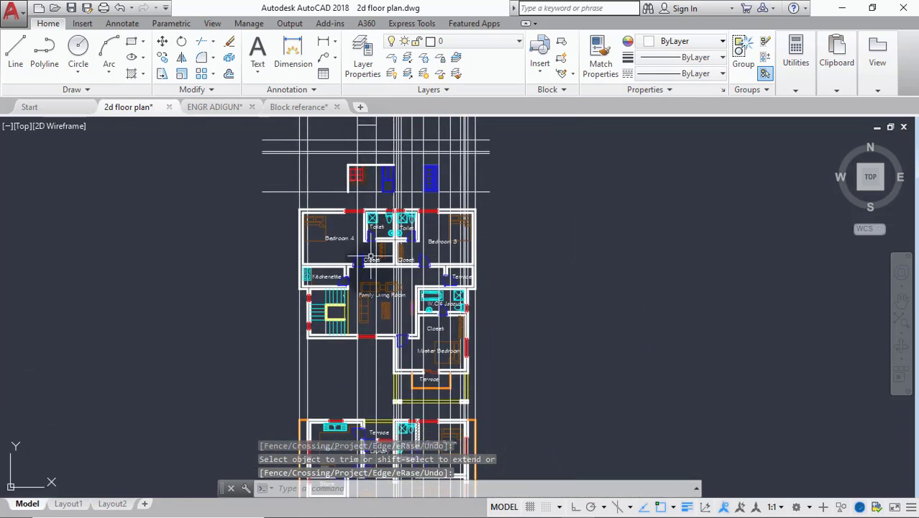
{"action": "middle_click_drag", "start_coordinate": [380, 367], "coordinate": [377, 311]}
{"action": "scroll", "coordinate": [378, 311], "scroll_direction": "up", "scroll_amount": 2}
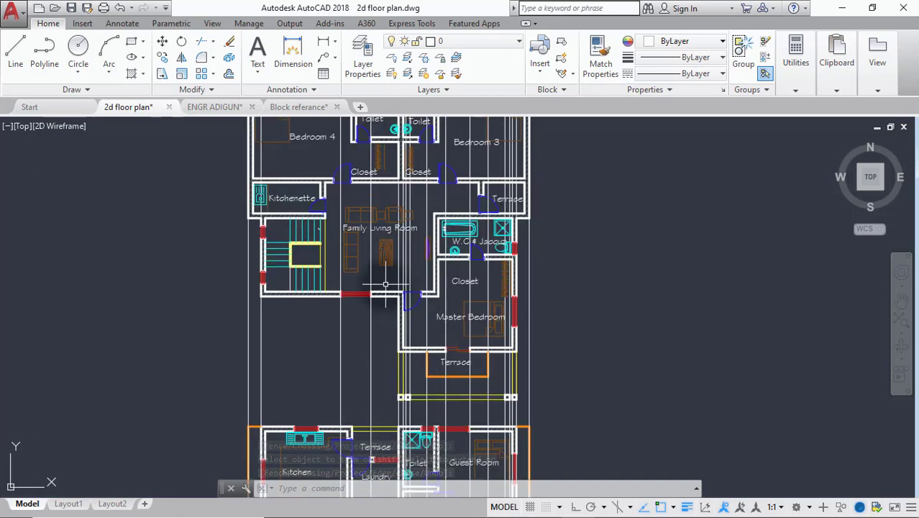
{"action": "scroll", "coordinate": [412, 394], "scroll_direction": "up", "scroll_amount": 2}
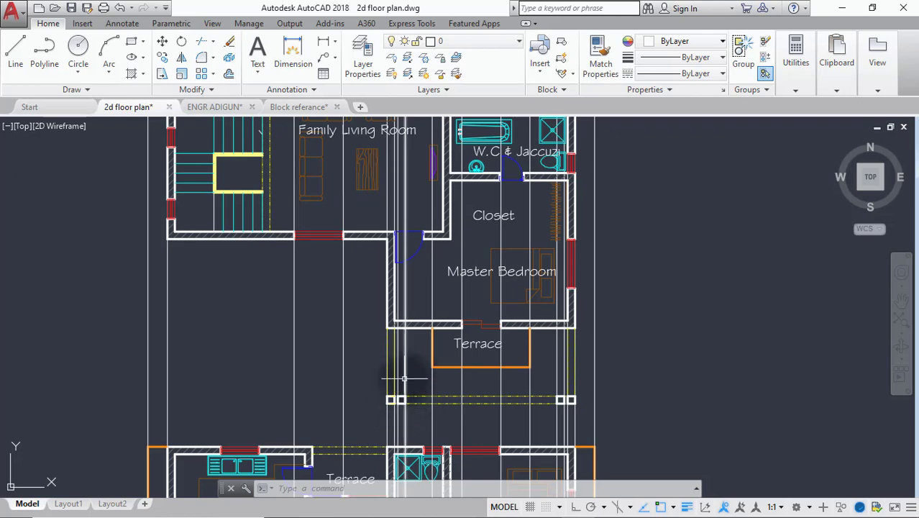
Step: Trim the upper-floor window's sill line outside the two projection lines of the Family Living Room's front window
{"action": "scroll", "coordinate": [403, 378], "scroll_direction": "down", "scroll_amount": 5}
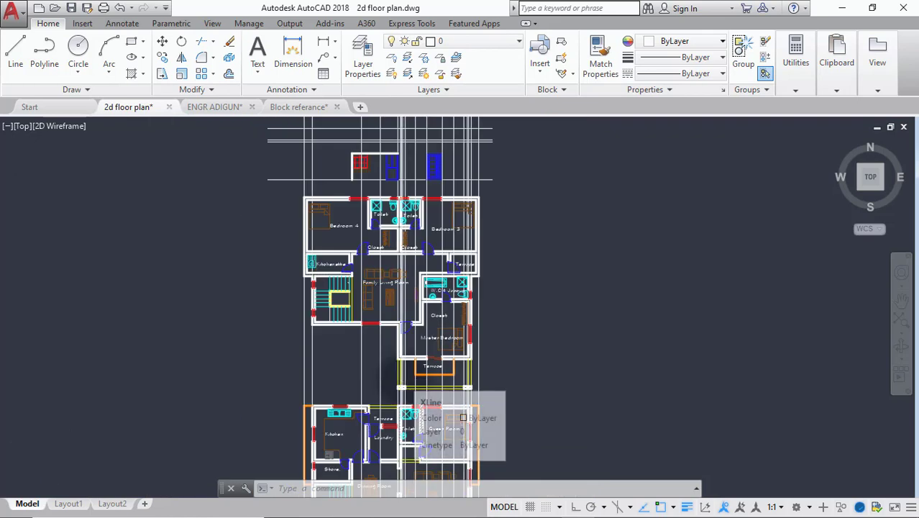
{"action": "scroll", "coordinate": [401, 380], "scroll_direction": "down", "scroll_amount": 2}
{"action": "scroll", "coordinate": [403, 376], "scroll_direction": "up", "scroll_amount": 5}
{"action": "scroll", "coordinate": [403, 379], "scroll_direction": "down", "scroll_amount": 3}
{"action": "scroll", "coordinate": [403, 379], "scroll_direction": "down", "scroll_amount": 2}
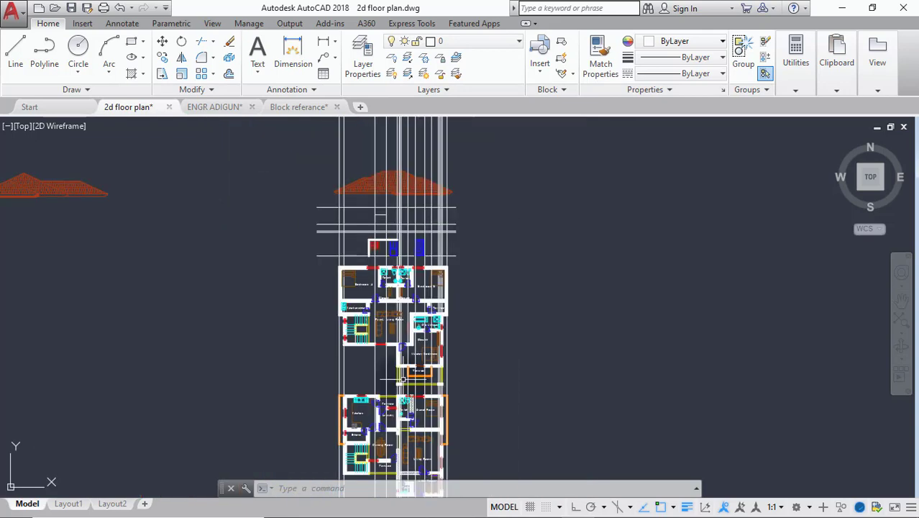
{"action": "scroll", "coordinate": [370, 201], "scroll_direction": "up", "scroll_amount": 5}
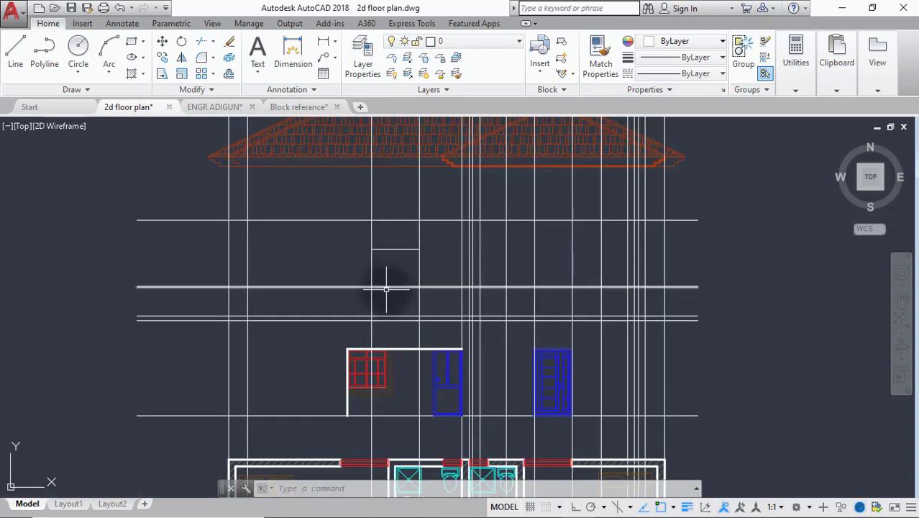
{"action": "key", "text": "Return"}
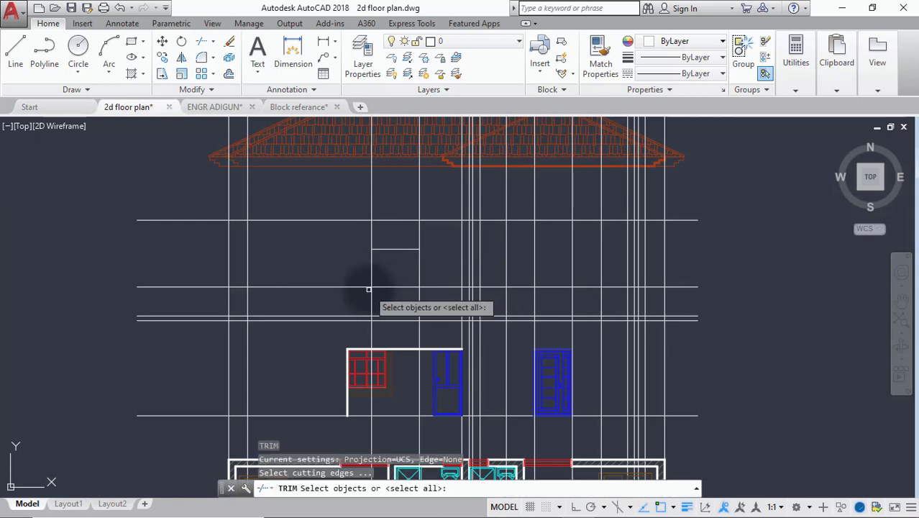
{"action": "left_click", "coordinate": [371, 294]}
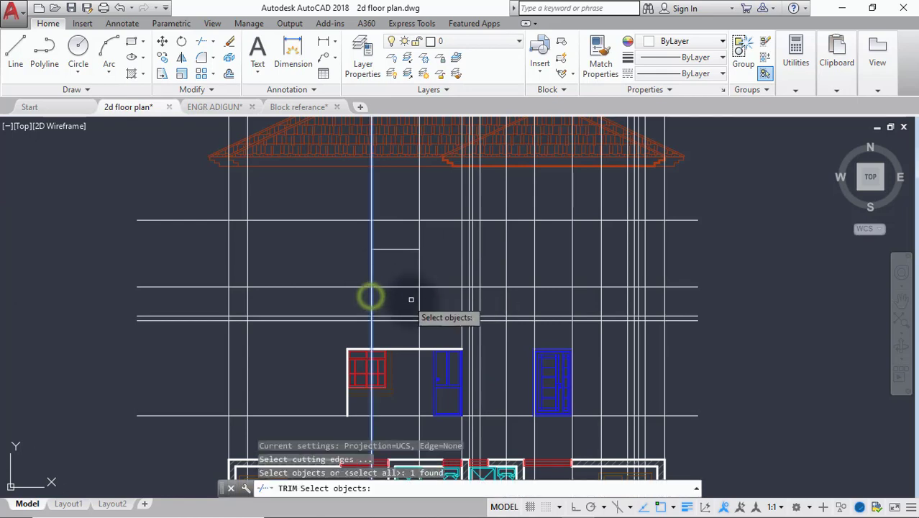
{"action": "left_click", "coordinate": [419, 301]}
{"action": "key", "text": "Return"}
{"action": "left_click", "coordinate": [450, 278]}
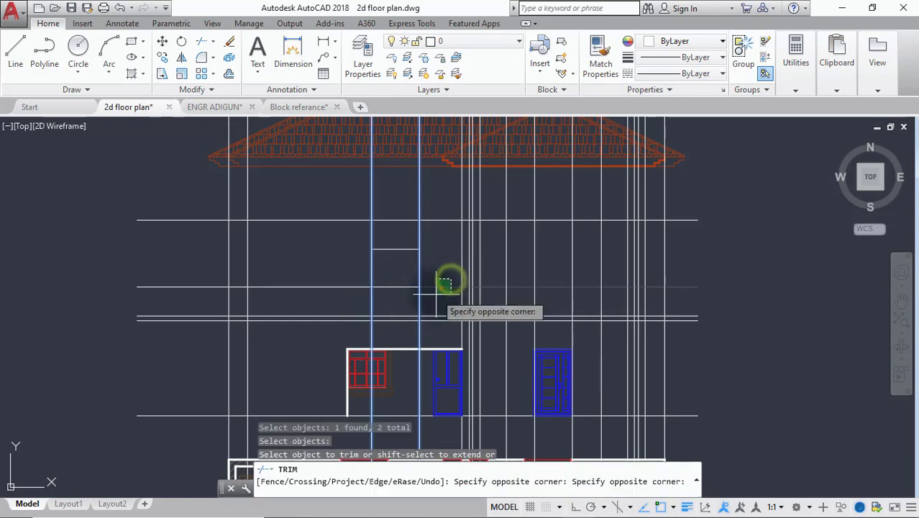
{"action": "left_click", "coordinate": [357, 286]}
{"action": "left_click", "coordinate": [358, 276]}
{"action": "left_click", "coordinate": [349, 285]}
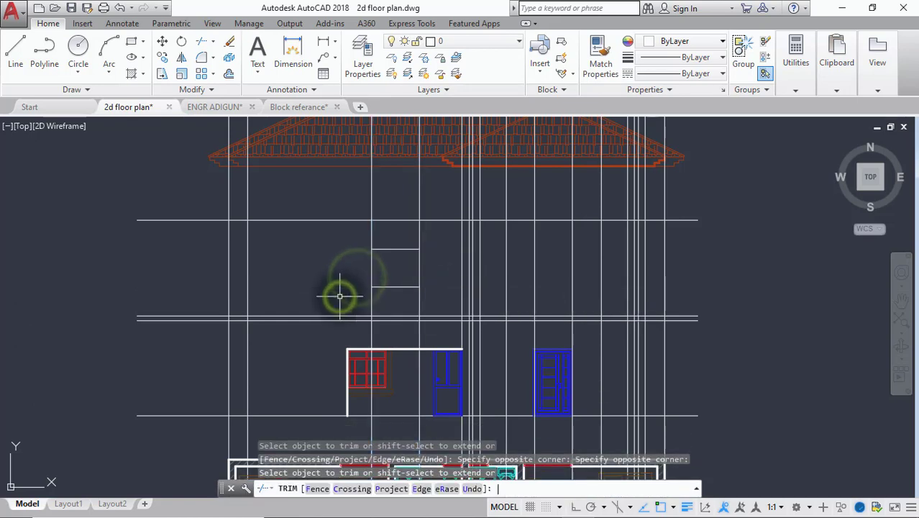
Step: Draw a rectangle across the upper-floor slab's thickness between the two projection lines of the Master Bedroom terrace's side edges
{"action": "scroll", "coordinate": [338, 287], "scroll_direction": "down", "scroll_amount": 3}
{"action": "middle_click_drag", "start_coordinate": [339, 287], "coordinate": [352, 179]}
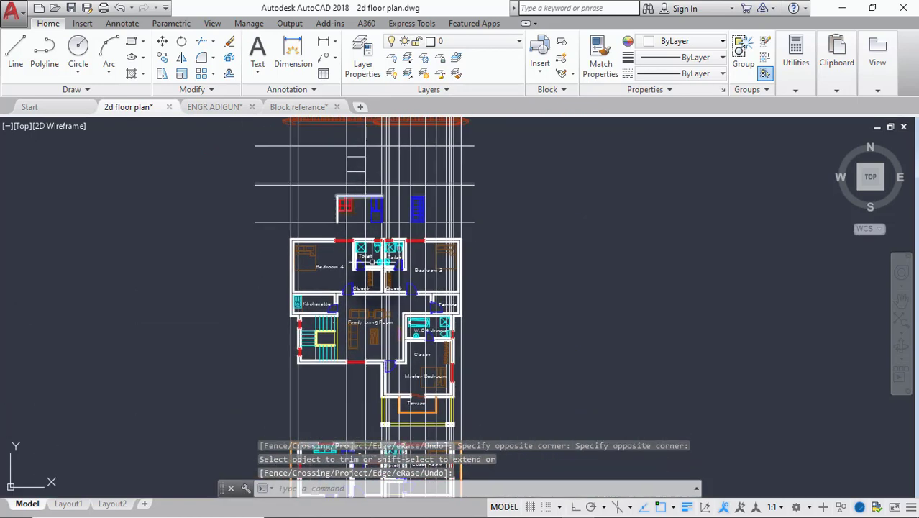
{"action": "middle_click_drag", "start_coordinate": [384, 389], "coordinate": [392, 345]}
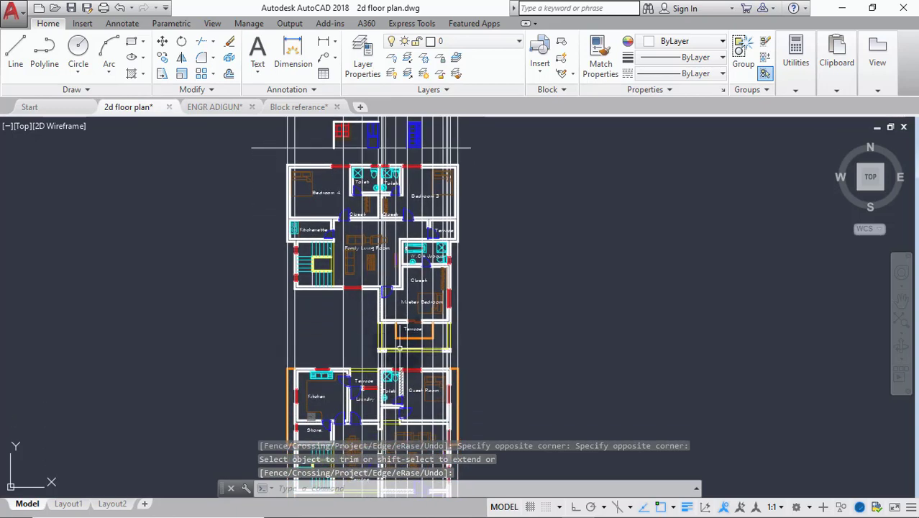
{"action": "scroll", "coordinate": [398, 351], "scroll_direction": "up", "scroll_amount": 3}
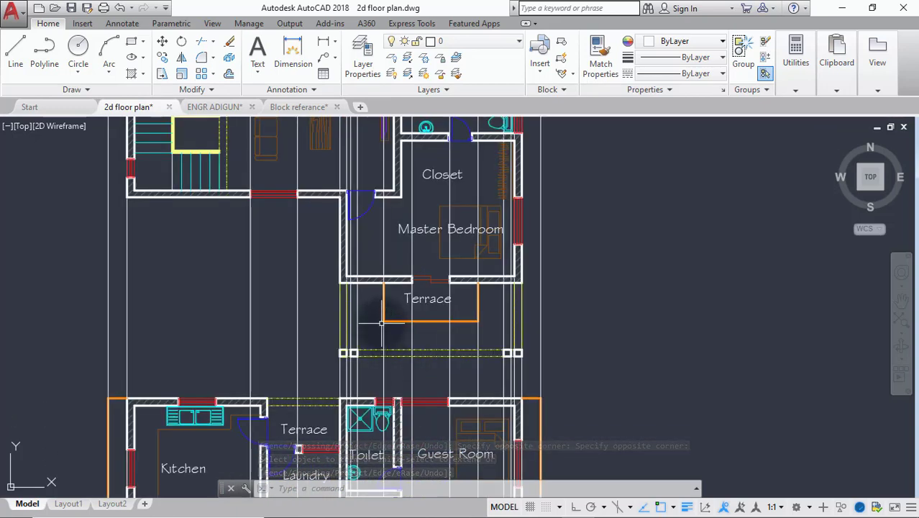
{"action": "left_click", "coordinate": [478, 329]}
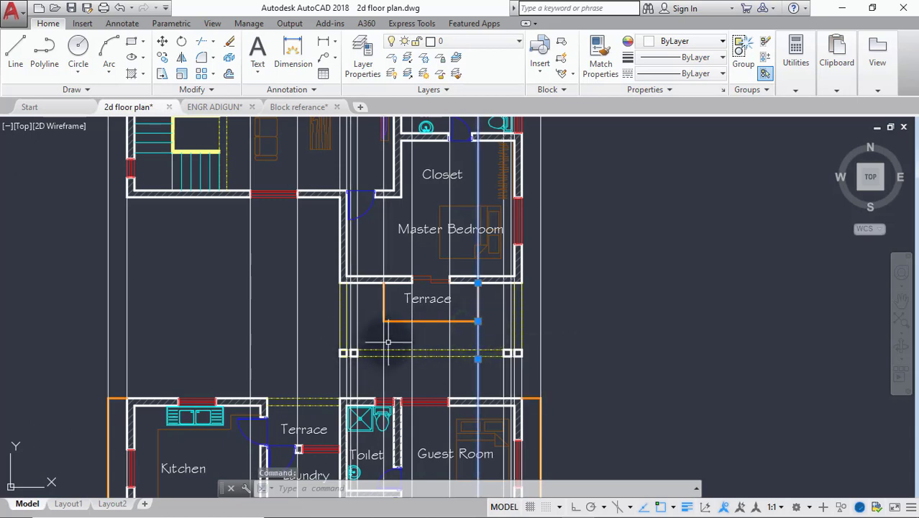
{"action": "scroll", "coordinate": [389, 337], "scroll_direction": "down", "scroll_amount": 6}
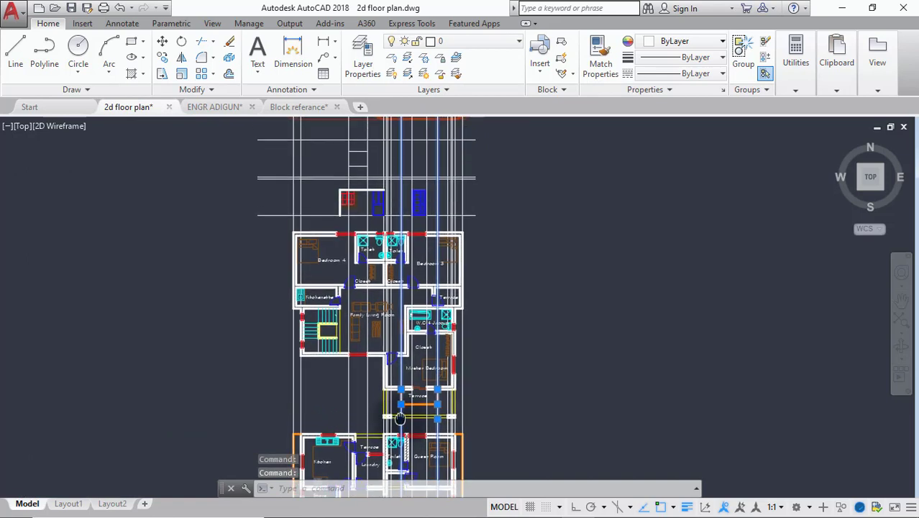
{"action": "scroll", "coordinate": [399, 165], "scroll_direction": "up", "scroll_amount": 7}
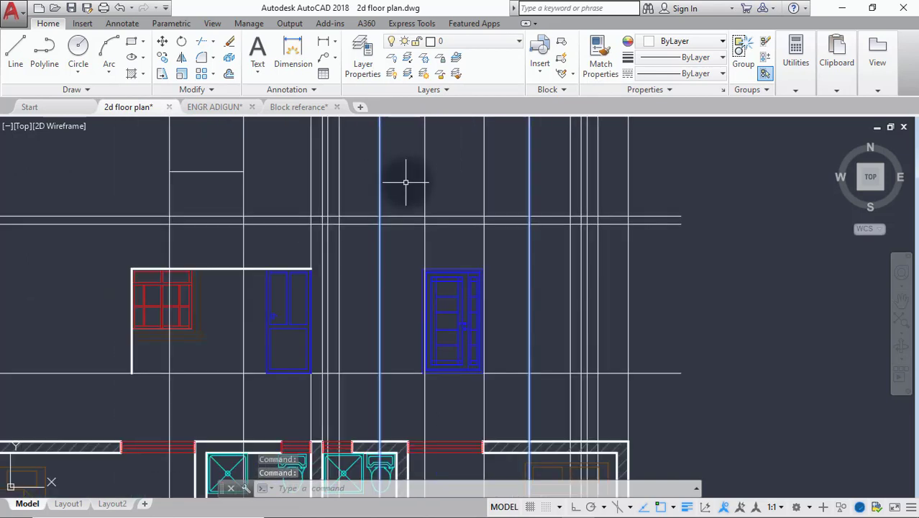
{"action": "scroll", "coordinate": [406, 188], "scroll_direction": "down", "scroll_amount": 2}
{"action": "middle_click_drag", "start_coordinate": [405, 188], "coordinate": [408, 268]}
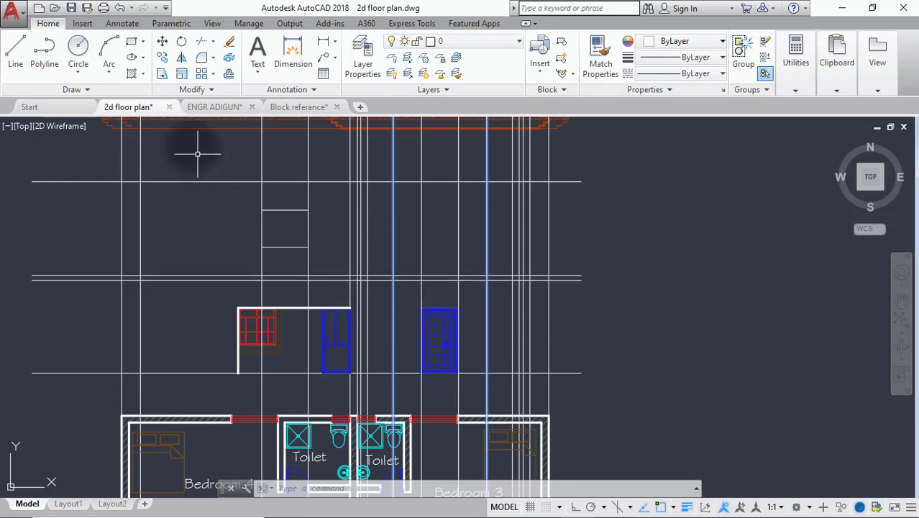
{"action": "left_click", "coordinate": [131, 44]}
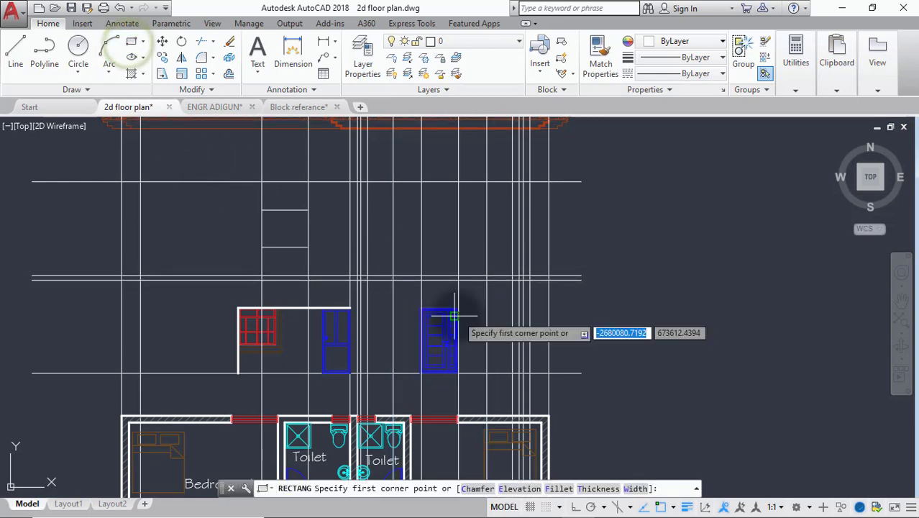
{"action": "left_click", "coordinate": [392, 276]}
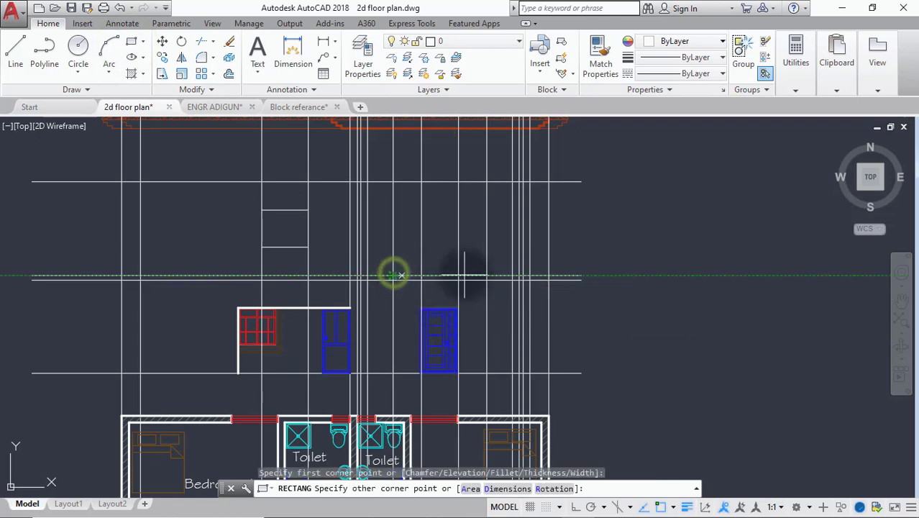
{"action": "scroll", "coordinate": [490, 286], "scroll_direction": "up", "scroll_amount": 3}
{"action": "left_click", "coordinate": [494, 289]}
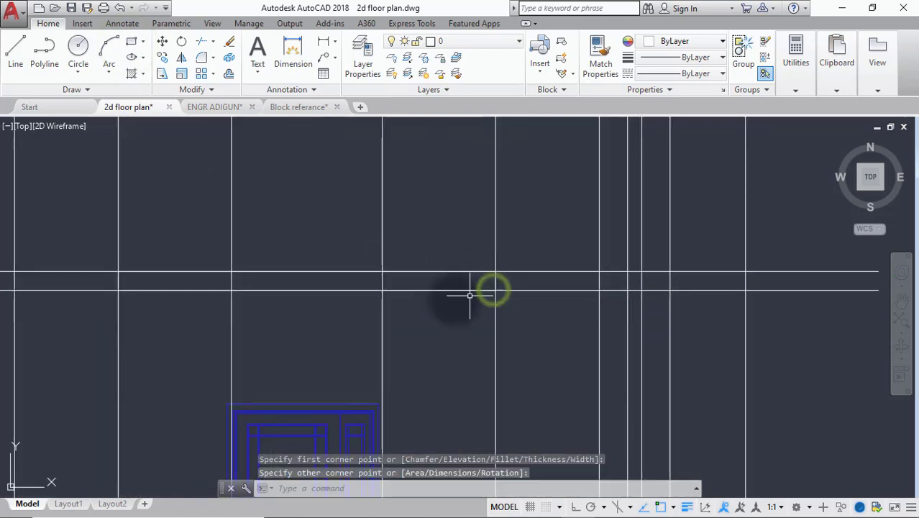
{"action": "key", "text": "Escape"}
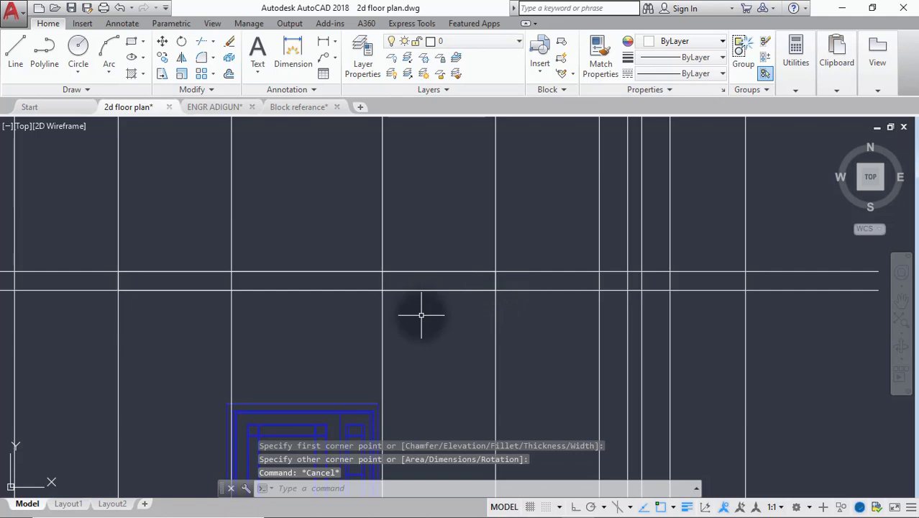
Step: Match the new slab rectangle's properties to the orange outline of the Master Bedroom's terrace in the floor plan
{"action": "type", "text": "MA"}
{"action": "key", "text": "Return"}
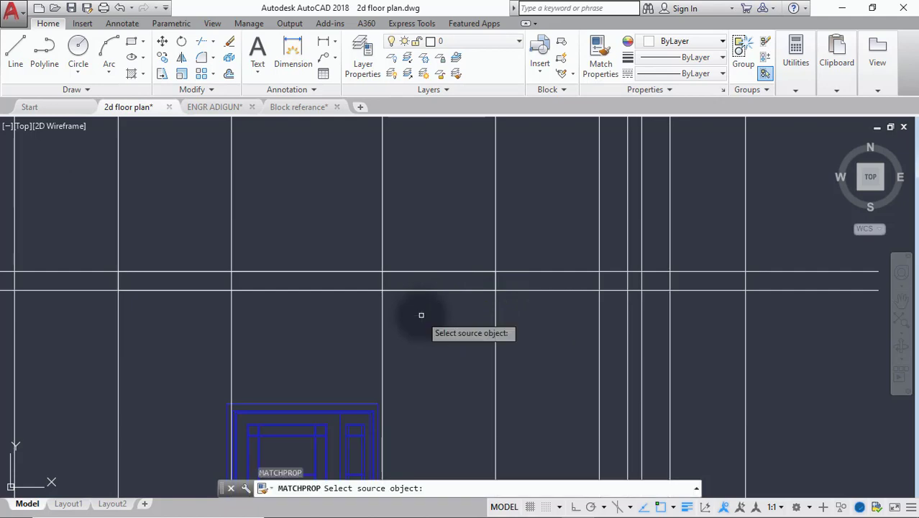
{"action": "scroll", "coordinate": [422, 315], "scroll_direction": "down", "scroll_amount": 6}
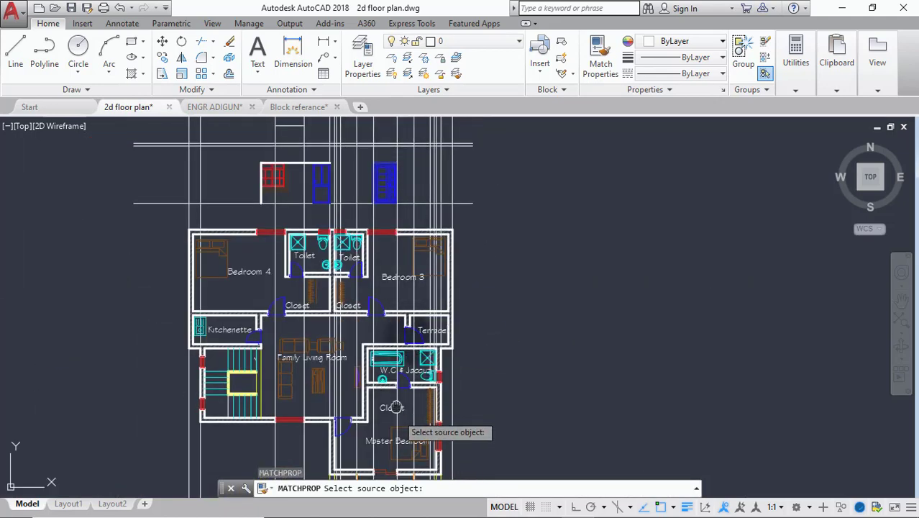
{"action": "middle_click_drag", "start_coordinate": [395, 407], "coordinate": [444, 246]}
{"action": "left_click", "coordinate": [436, 331]}
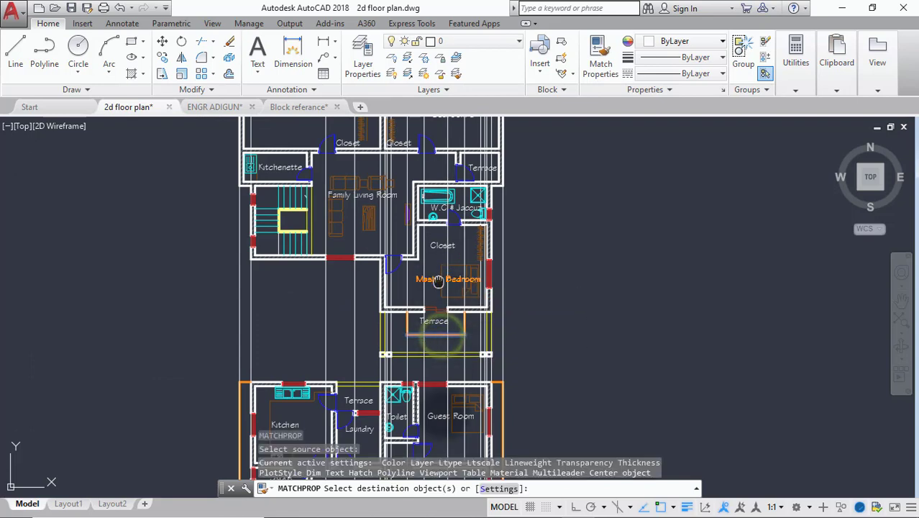
{"action": "middle_click_drag", "start_coordinate": [437, 281], "coordinate": [442, 496]}
{"action": "scroll", "coordinate": [412, 240], "scroll_direction": "up", "scroll_amount": 2}
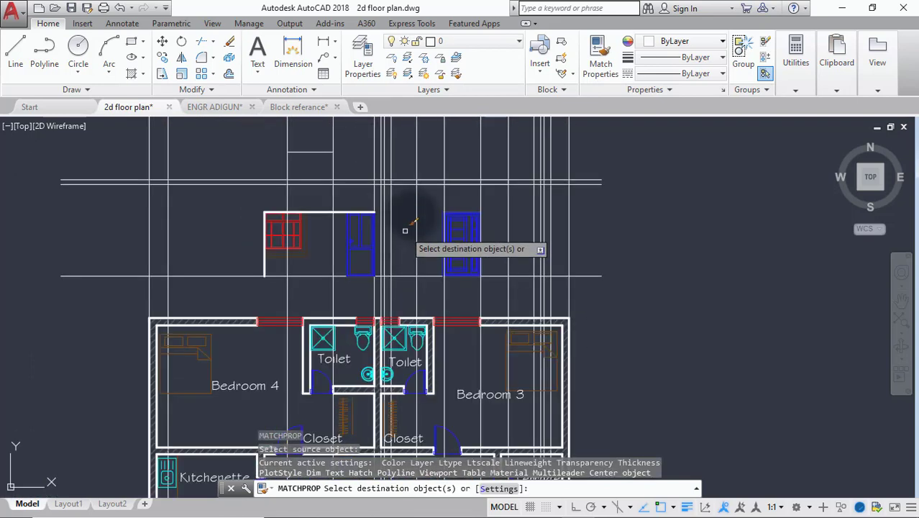
{"action": "left_click", "coordinate": [428, 181]}
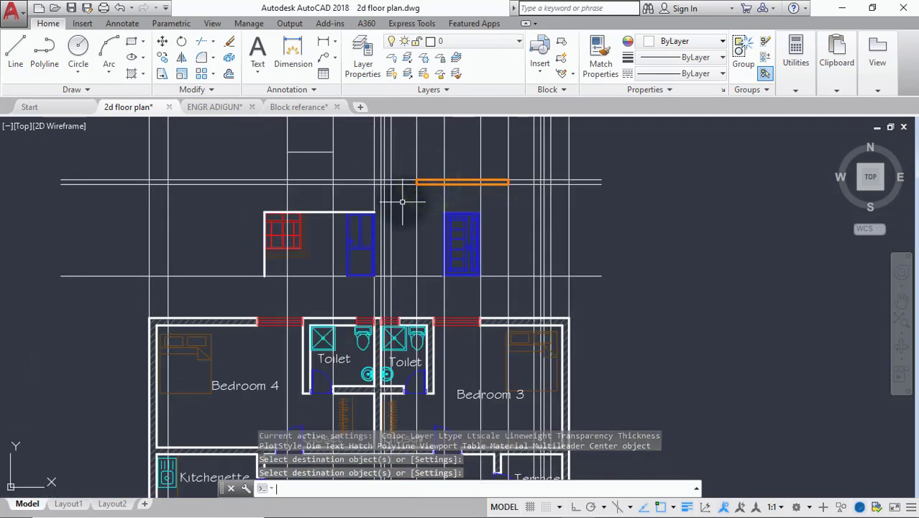
Step: Examine the floor plans and the projection lines of the door between the Master Bedroom and its terrace
{"action": "scroll", "coordinate": [403, 205], "scroll_direction": "down", "scroll_amount": 6}
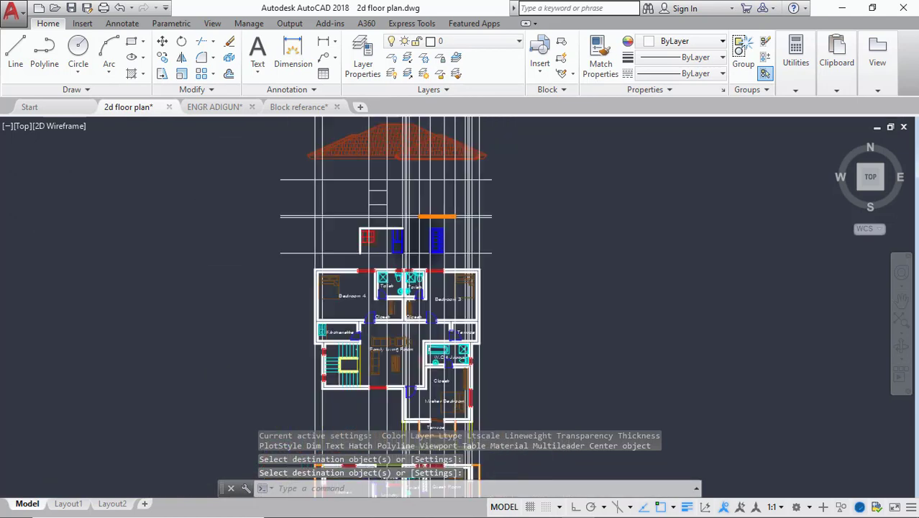
{"action": "scroll", "coordinate": [406, 241], "scroll_direction": "up", "scroll_amount": 3}
{"action": "scroll", "coordinate": [413, 248], "scroll_direction": "down", "scroll_amount": 3}
{"action": "scroll", "coordinate": [417, 238], "scroll_direction": "up", "scroll_amount": 2}
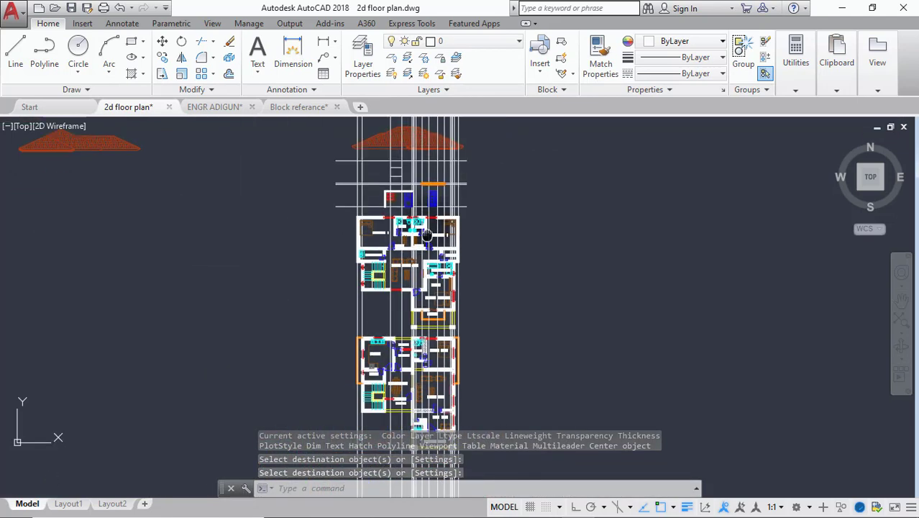
{"action": "scroll", "coordinate": [392, 288], "scroll_direction": "up", "scroll_amount": 5}
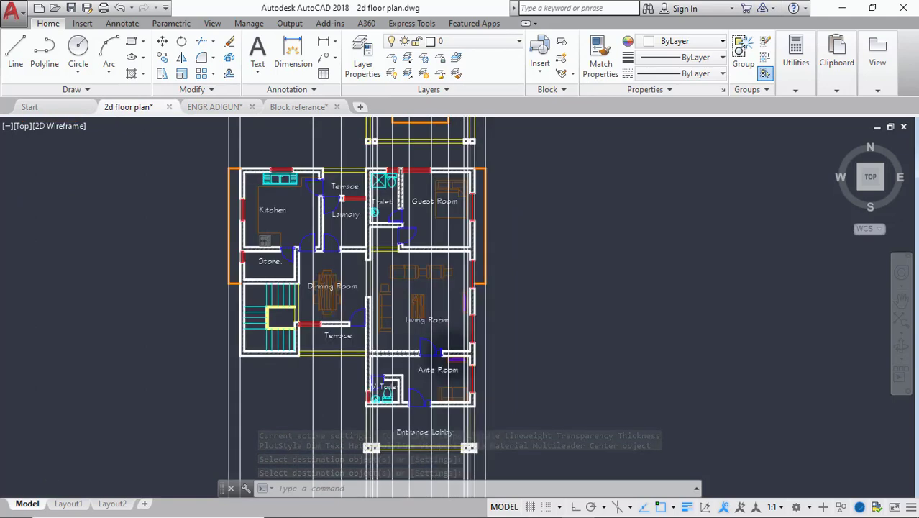
{"action": "scroll", "coordinate": [383, 285], "scroll_direction": "down", "scroll_amount": 3}
{"action": "scroll", "coordinate": [383, 277], "scroll_direction": "down", "scroll_amount": 2}
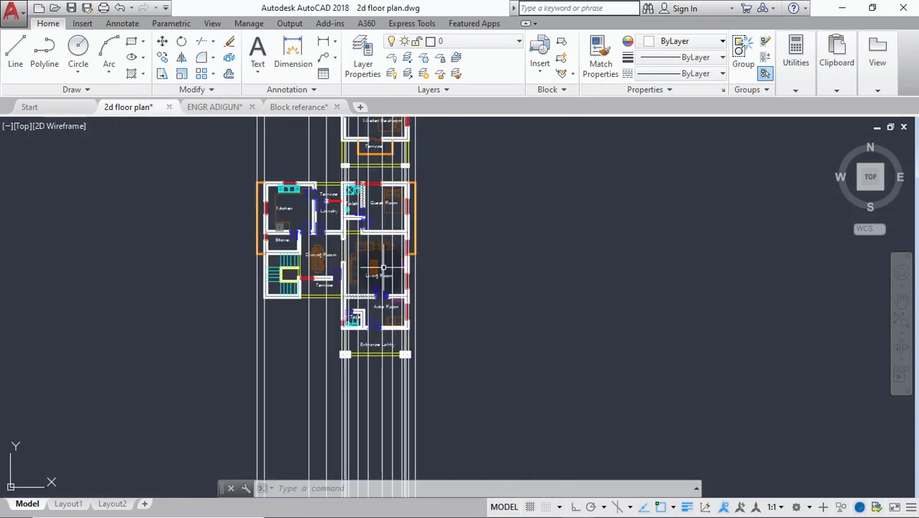
{"action": "scroll", "coordinate": [377, 196], "scroll_direction": "up", "scroll_amount": 6}
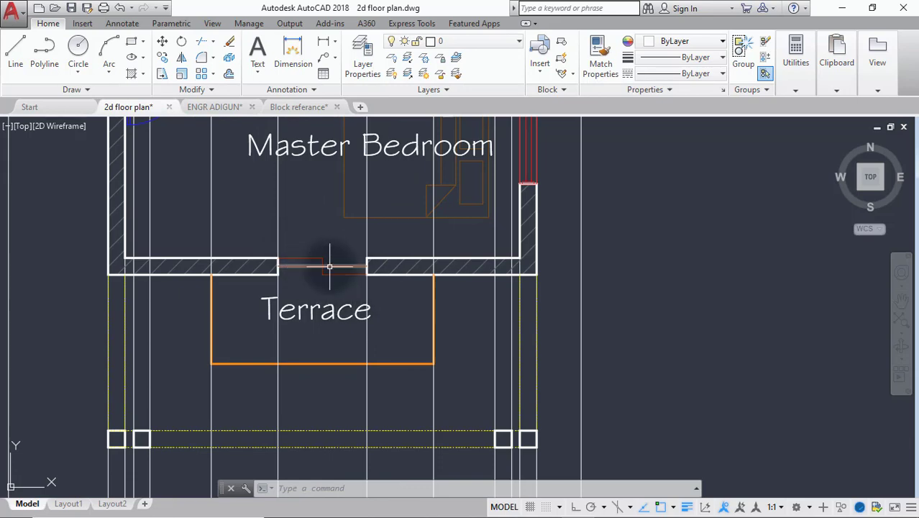
{"action": "scroll", "coordinate": [329, 266], "scroll_direction": "down", "scroll_amount": 8}
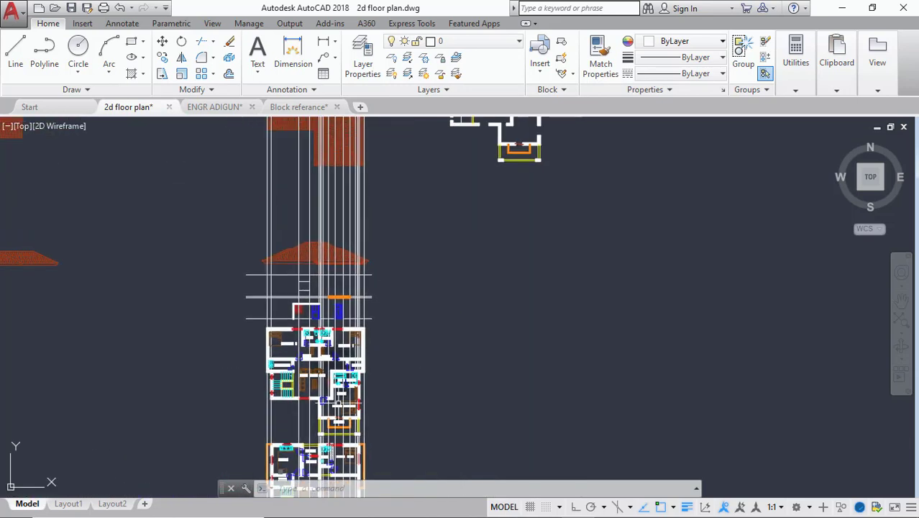
Step: Offset the slab's top line 2100 upward as the head line of the Master Bedroom's terrace door
{"action": "scroll", "coordinate": [338, 297], "scroll_direction": "up", "scroll_amount": 5}
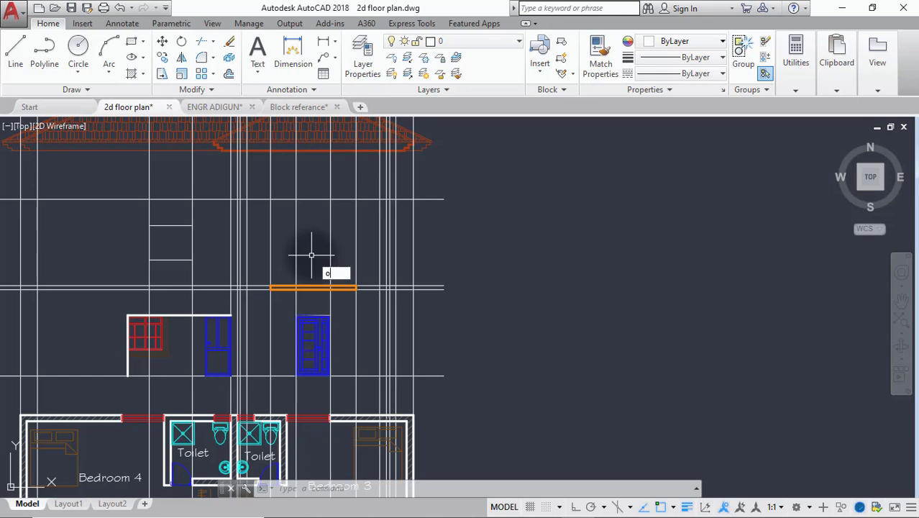
{"action": "type", "text": "ffset"}
{"action": "key", "text": "Return"}
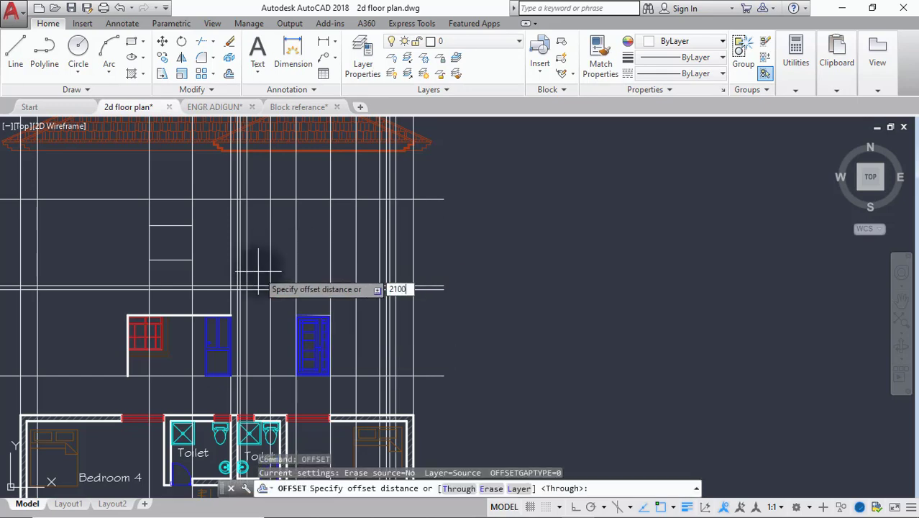
{"action": "key", "text": "Return"}
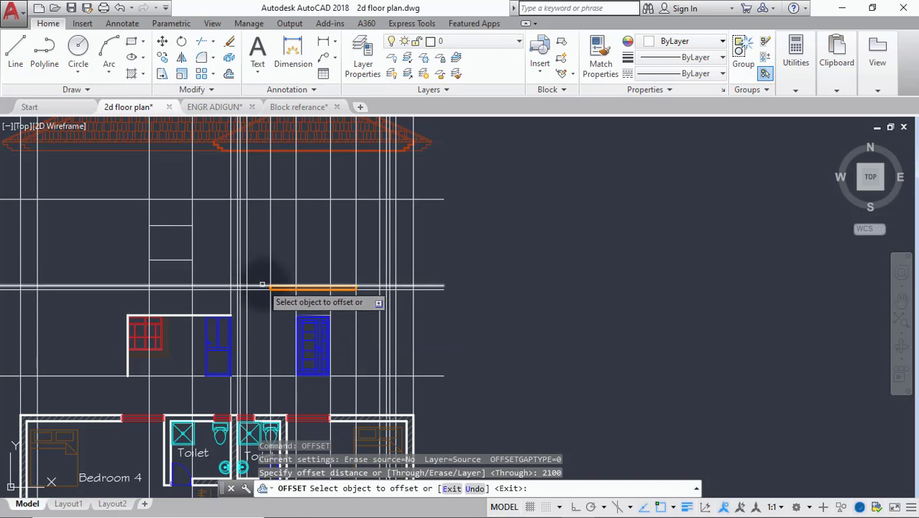
{"action": "left_click", "coordinate": [261, 287]}
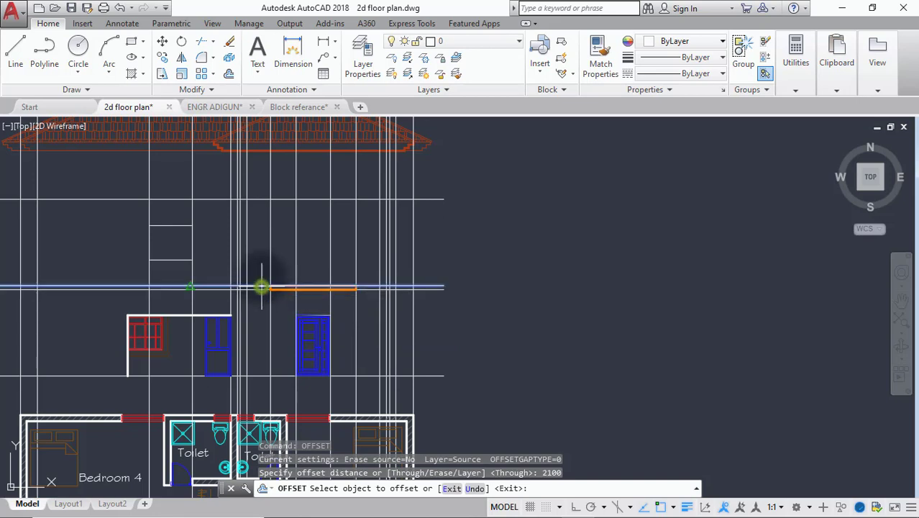
{"action": "left_click", "coordinate": [257, 248]}
{"action": "key", "text": "Escape"}
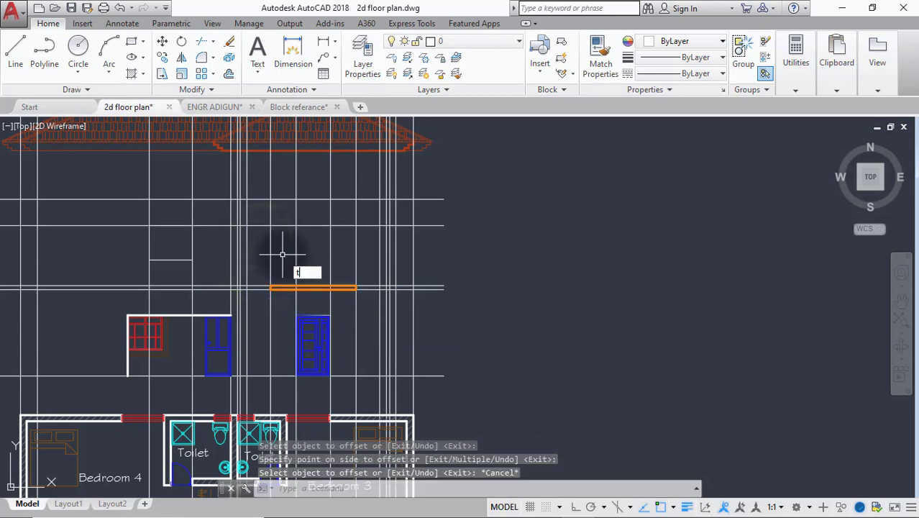
Step: Trim the terrace door's head line outside the door's two projection lines, using those lines as cutting edges
{"action": "type", "text": "tr"}
{"action": "key", "text": "Return"}
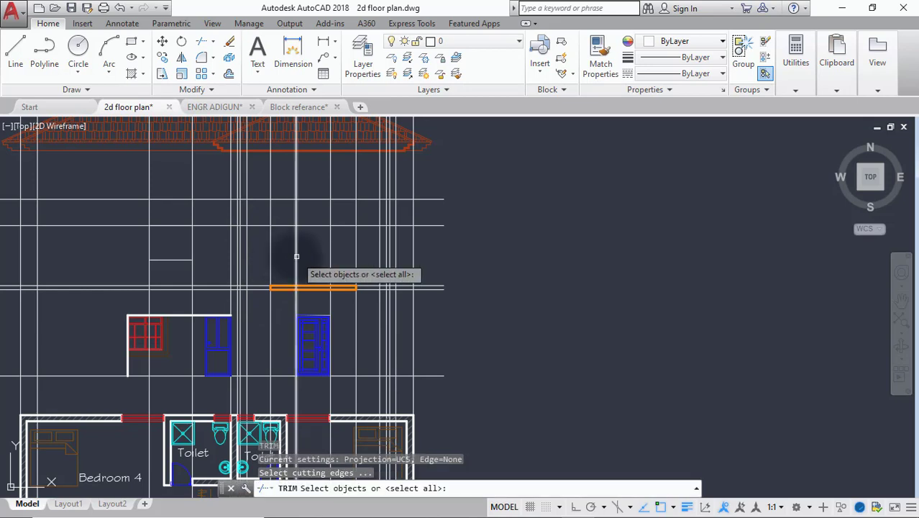
{"action": "left_click", "coordinate": [296, 256]}
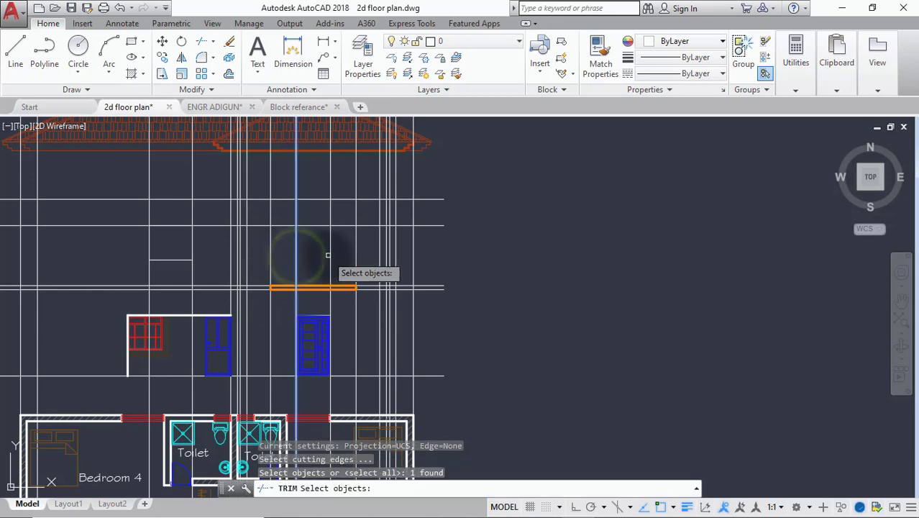
{"action": "left_click", "coordinate": [331, 253]}
{"action": "key", "text": "Return"}
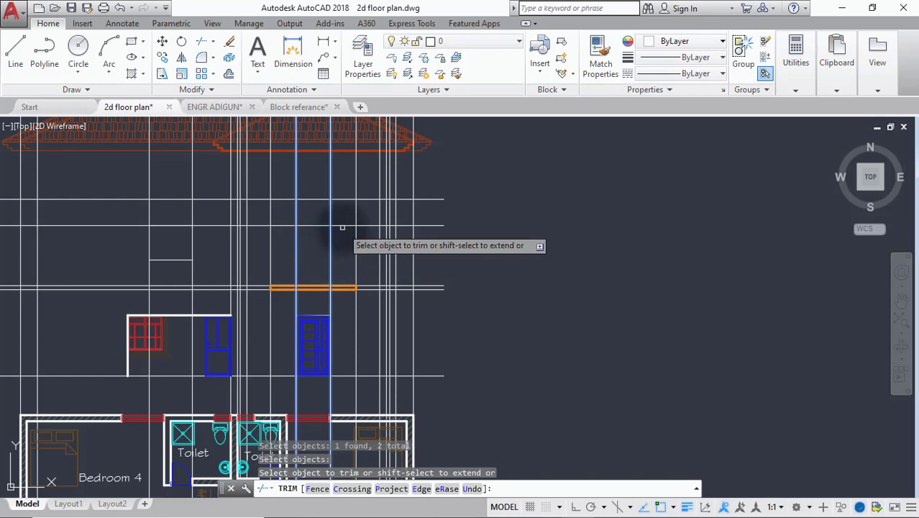
{"action": "left_click", "coordinate": [343, 226]}
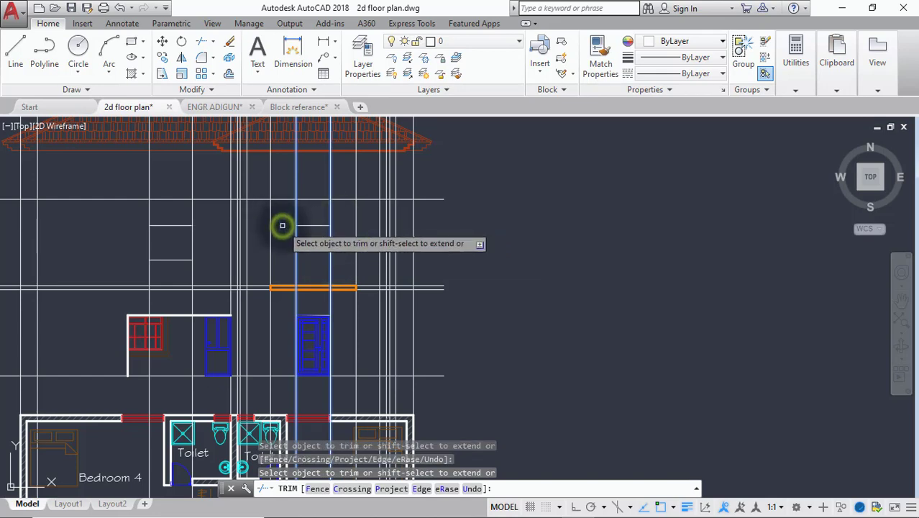
{"action": "key", "text": "Return"}
Step: Examine the upper-floor openings in the elevation and the projection lines around the Entrance Lobby columns in the floor plan
{"action": "scroll", "coordinate": [282, 225], "scroll_direction": "down", "scroll_amount": 10}
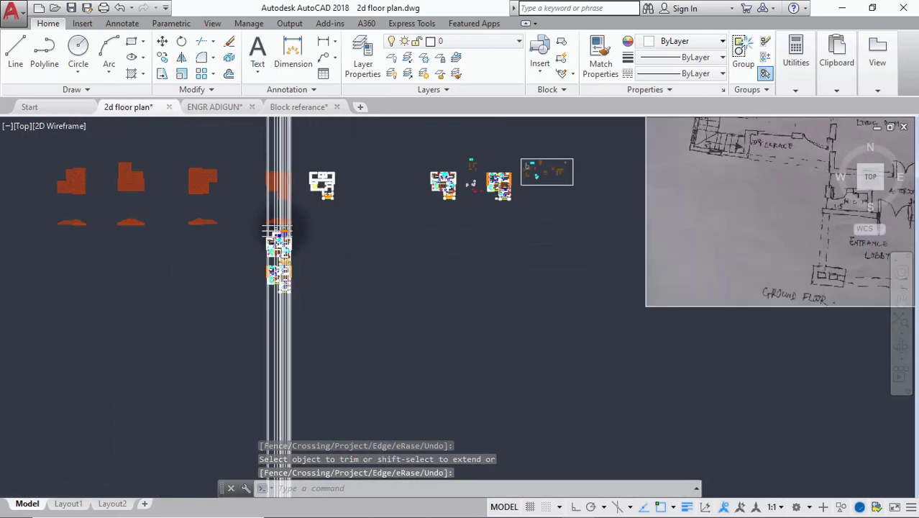
{"action": "scroll", "coordinate": [279, 233], "scroll_direction": "up", "scroll_amount": 10}
{"action": "scroll", "coordinate": [284, 235], "scroll_direction": "down", "scroll_amount": 8}
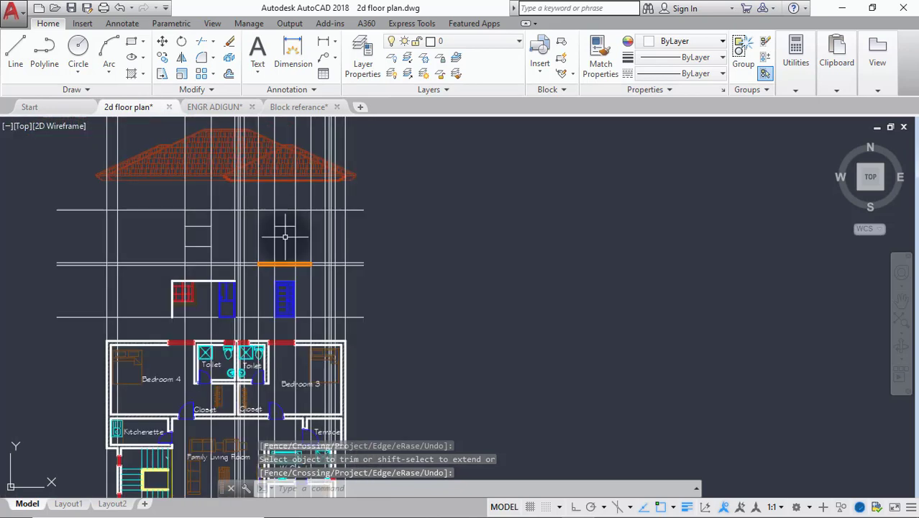
{"action": "scroll", "coordinate": [286, 401], "scroll_direction": "up", "scroll_amount": 10}
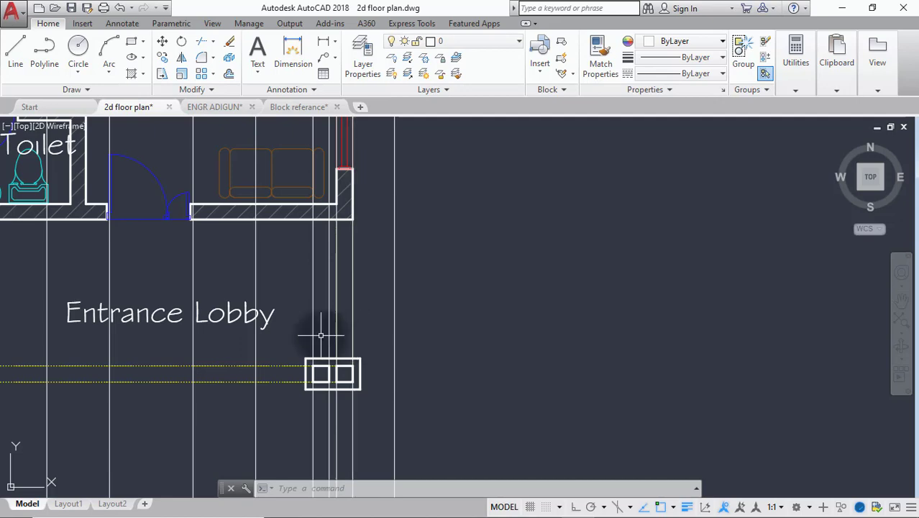
{"action": "scroll", "coordinate": [321, 335], "scroll_direction": "down", "scroll_amount": 10}
{"action": "scroll", "coordinate": [321, 335], "scroll_direction": "up", "scroll_amount": 3}
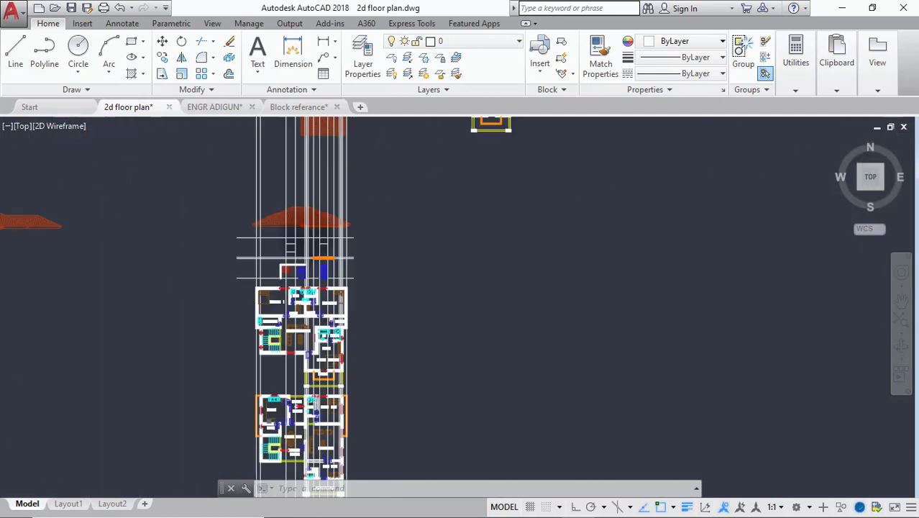
{"action": "scroll", "coordinate": [309, 235], "scroll_direction": "up", "scroll_amount": 5}
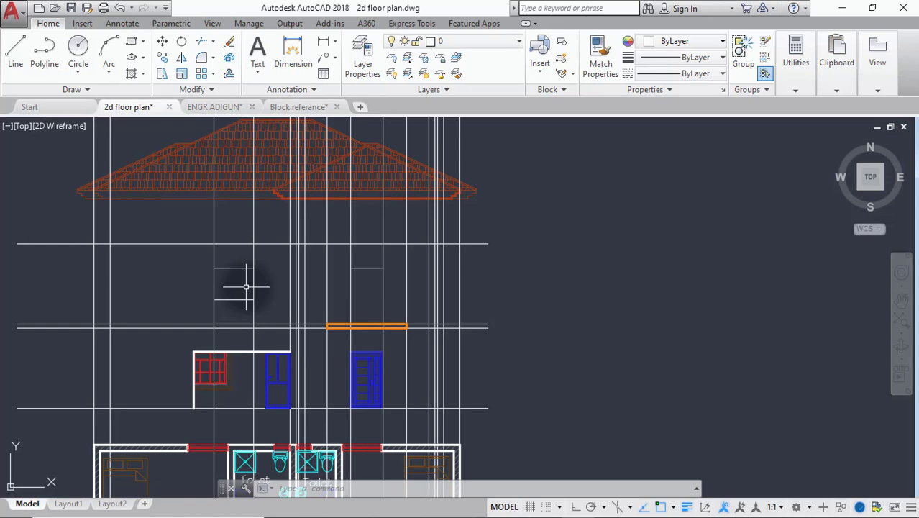
{"action": "scroll", "coordinate": [246, 287], "scroll_direction": "down", "scroll_amount": 3}
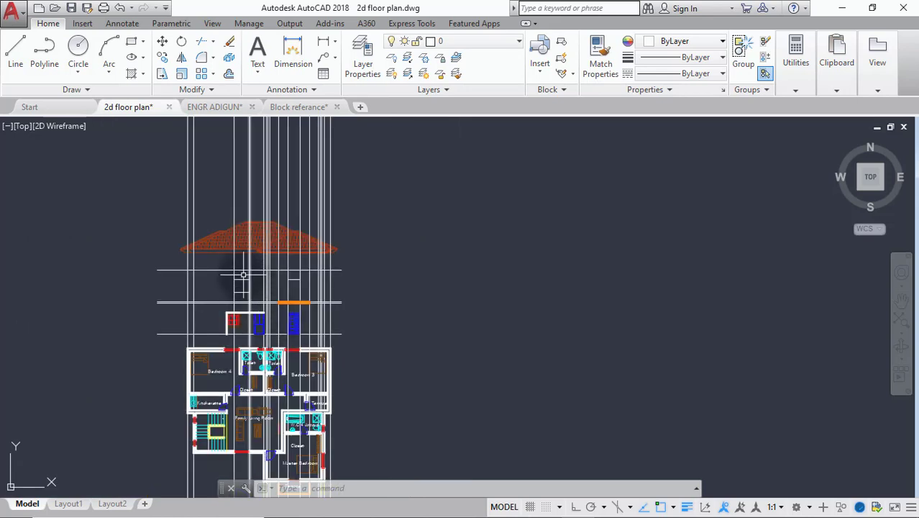
{"action": "scroll", "coordinate": [245, 273], "scroll_direction": "up", "scroll_amount": 4}
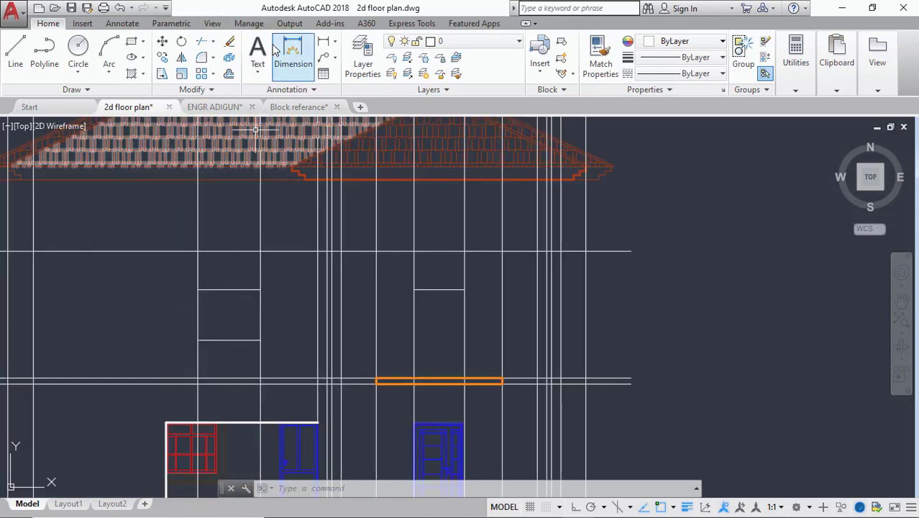
Step: Measure the width of the upper-floor window opening in the elevation with a linear dimension, without placing it
{"action": "left_click", "coordinate": [325, 45]}
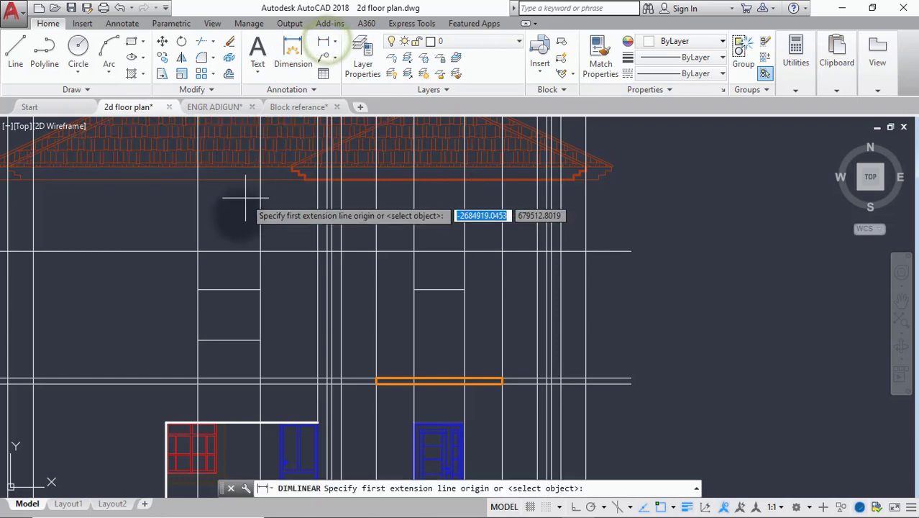
{"action": "left_click", "coordinate": [197, 290]}
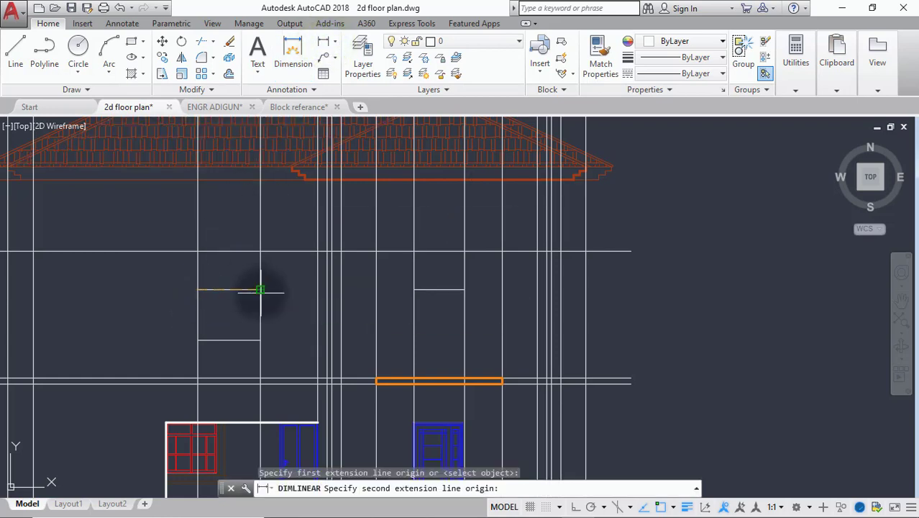
{"action": "left_click", "coordinate": [259, 291]}
{"action": "scroll", "coordinate": [225, 297], "scroll_direction": "up", "scroll_amount": 4}
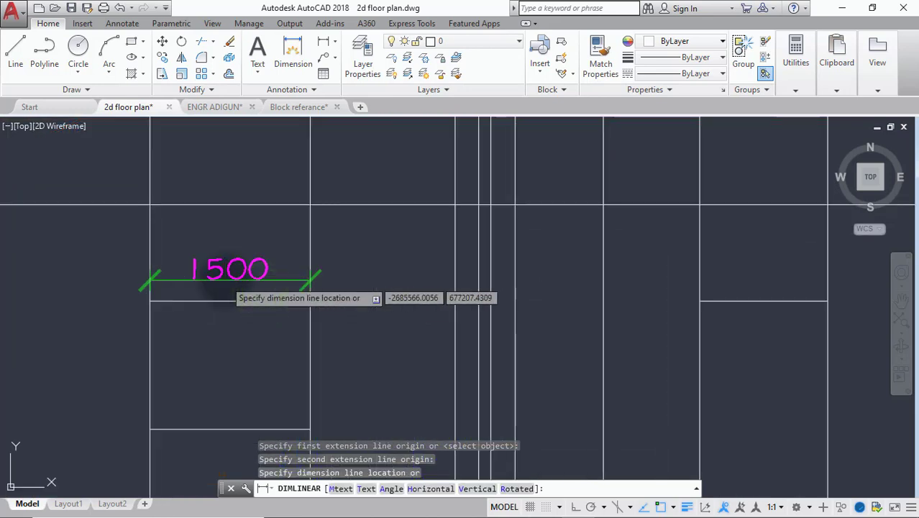
{"action": "key", "text": "Escape"}
Step: Find the red elevation windows in the block library and measure the frame width of the lower four-pane-wide one, without placing the dimension
{"action": "scroll", "coordinate": [302, 281], "scroll_direction": "down", "scroll_amount": 10}
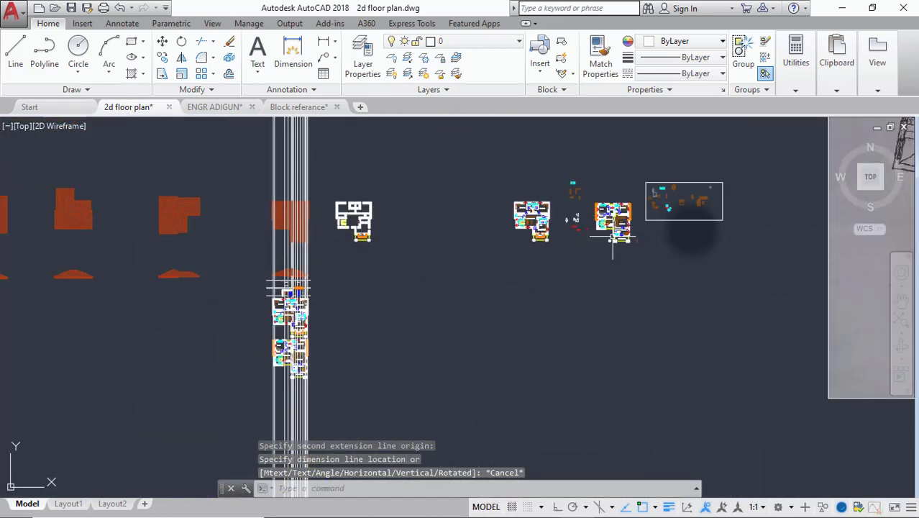
{"action": "scroll", "coordinate": [690, 230], "scroll_direction": "up", "scroll_amount": 3}
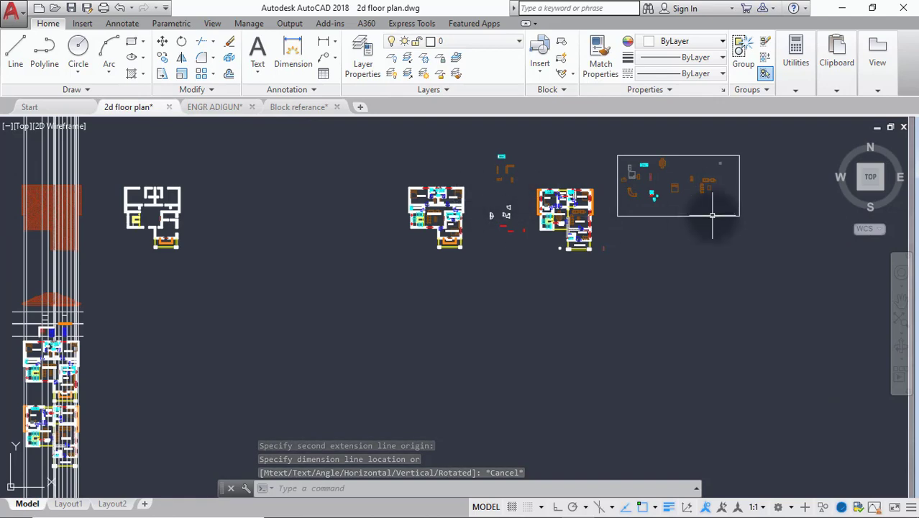
{"action": "scroll", "coordinate": [712, 215], "scroll_direction": "up", "scroll_amount": 6}
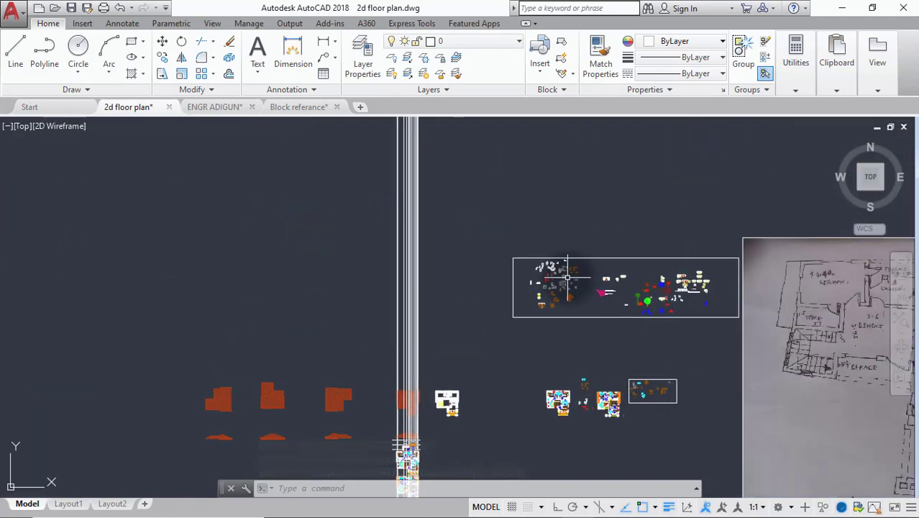
{"action": "middle_click_drag", "start_coordinate": [775, 335], "coordinate": [404, 308]}
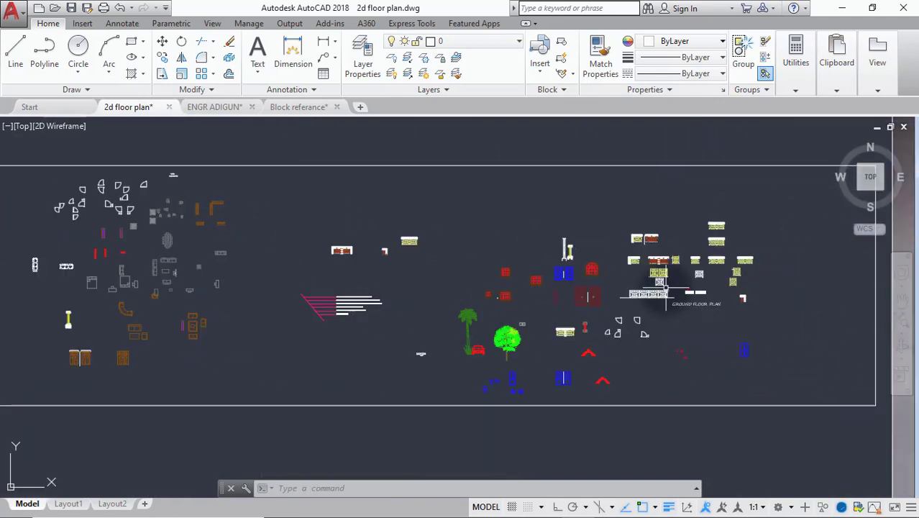
{"action": "scroll", "coordinate": [647, 298], "scroll_direction": "up", "scroll_amount": 2}
{"action": "scroll", "coordinate": [436, 252], "scroll_direction": "up", "scroll_amount": 6}
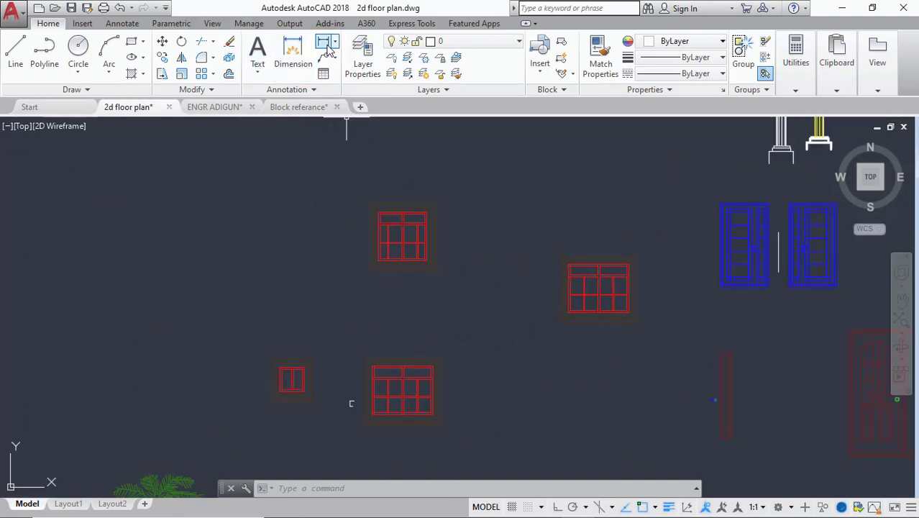
{"action": "left_click", "coordinate": [325, 47]}
{"action": "scroll", "coordinate": [374, 365], "scroll_direction": "up", "scroll_amount": 6}
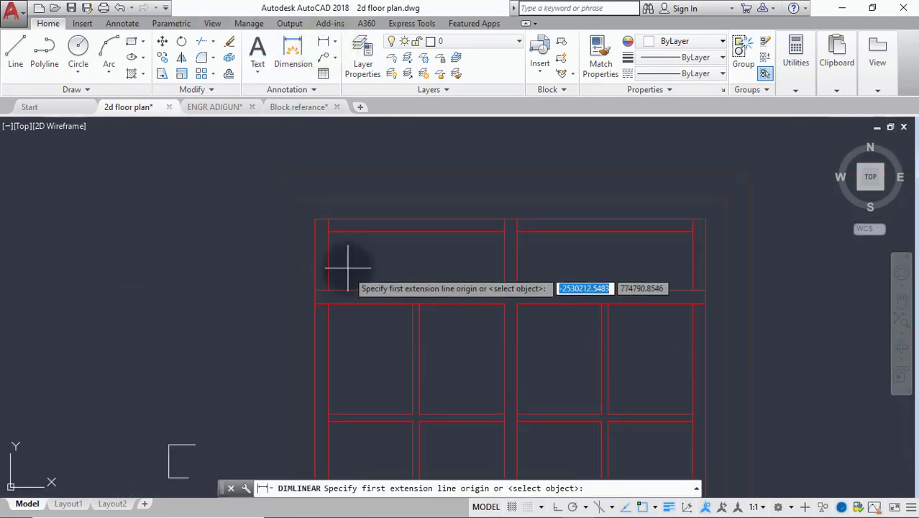
{"action": "left_click", "coordinate": [315, 214]}
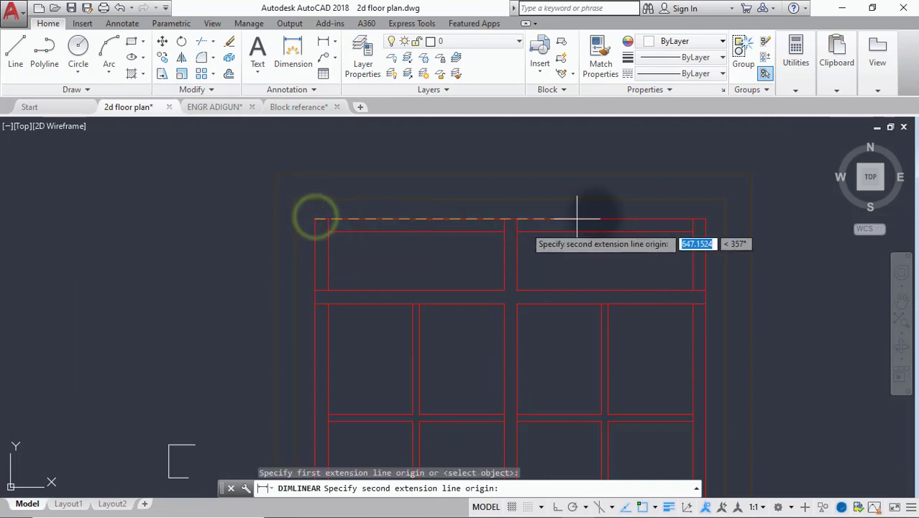
{"action": "left_click", "coordinate": [703, 216]}
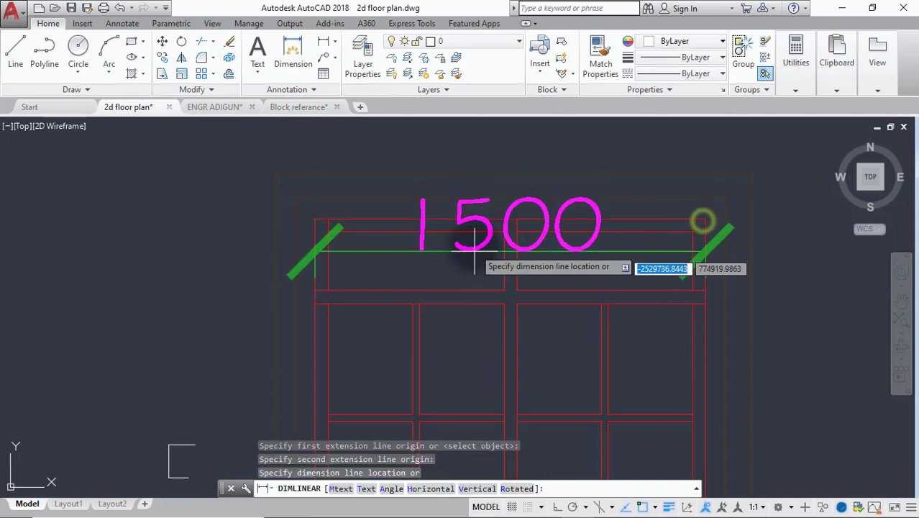
{"action": "scroll", "coordinate": [473, 248], "scroll_direction": "down", "scroll_amount": 8}
{"action": "key", "text": "Escape"}
{"action": "scroll", "coordinate": [486, 250], "scroll_direction": "up", "scroll_amount": 3}
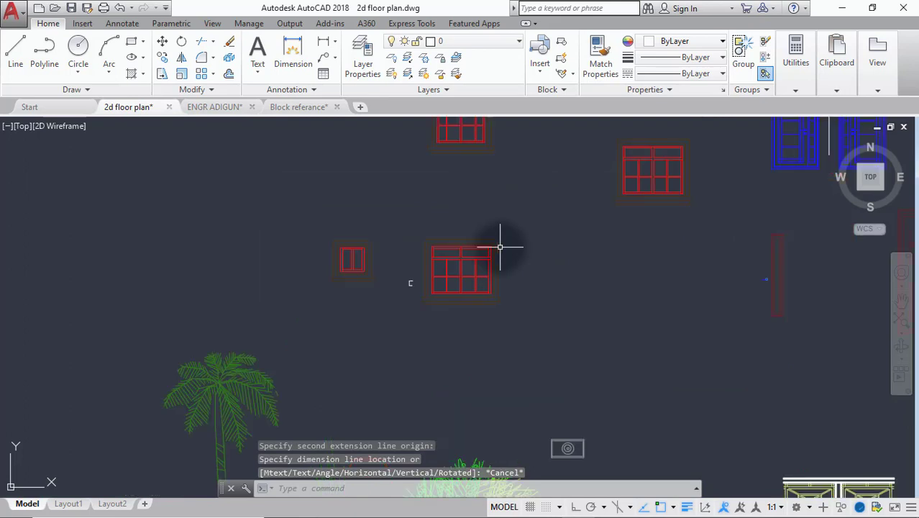
Step: Copy the measured library window with its surround from its frame's upper-left corner to the upper-left corner of the elevation's upper-floor window opening
{"action": "left_click", "coordinate": [513, 225]}
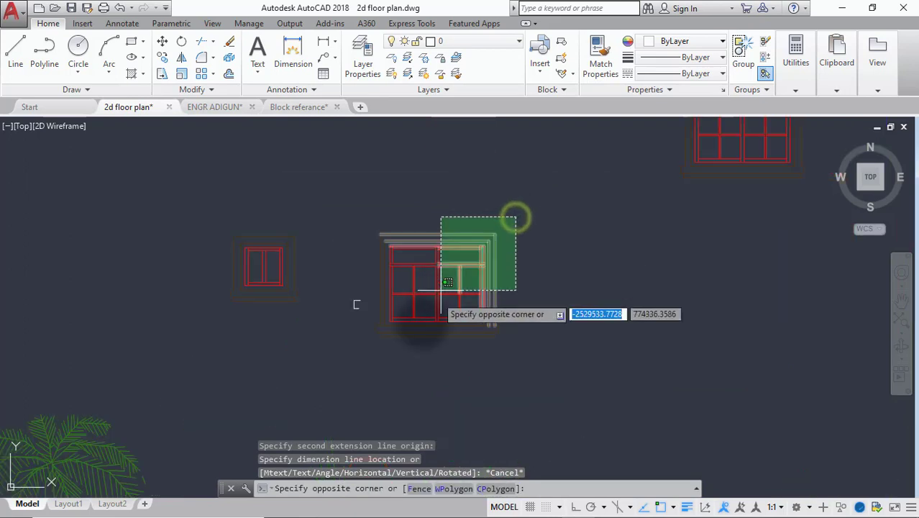
{"action": "left_click", "coordinate": [367, 359]}
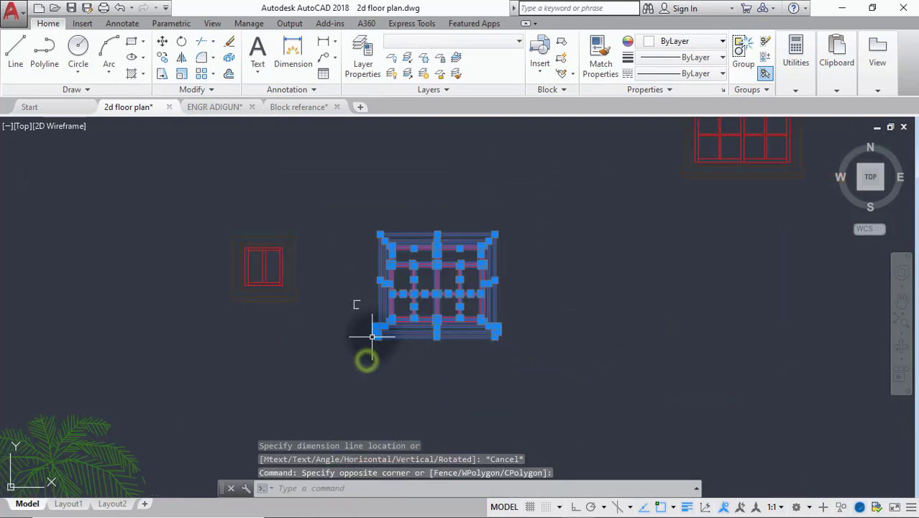
{"action": "left_click", "coordinate": [163, 57]}
{"action": "scroll", "coordinate": [388, 237], "scroll_direction": "up", "scroll_amount": 5}
{"action": "left_click", "coordinate": [427, 282]}
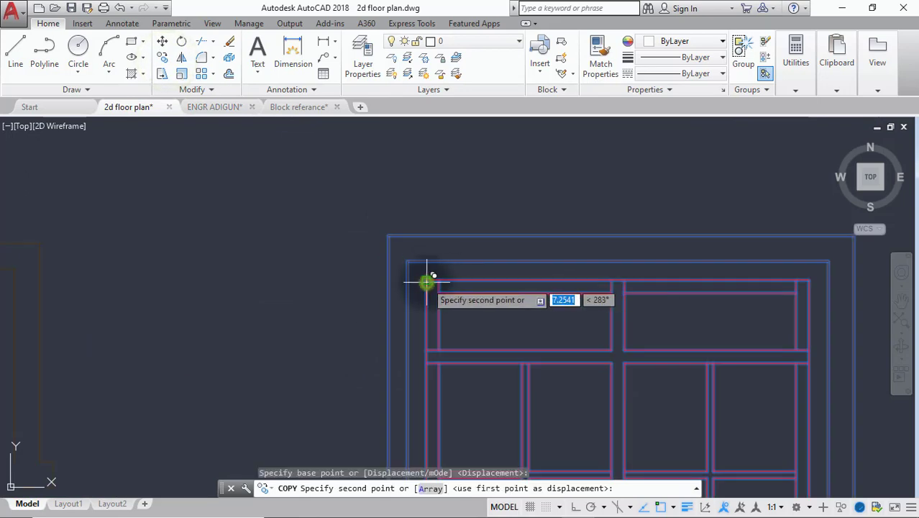
{"action": "scroll", "coordinate": [427, 281], "scroll_direction": "down", "scroll_amount": 10}
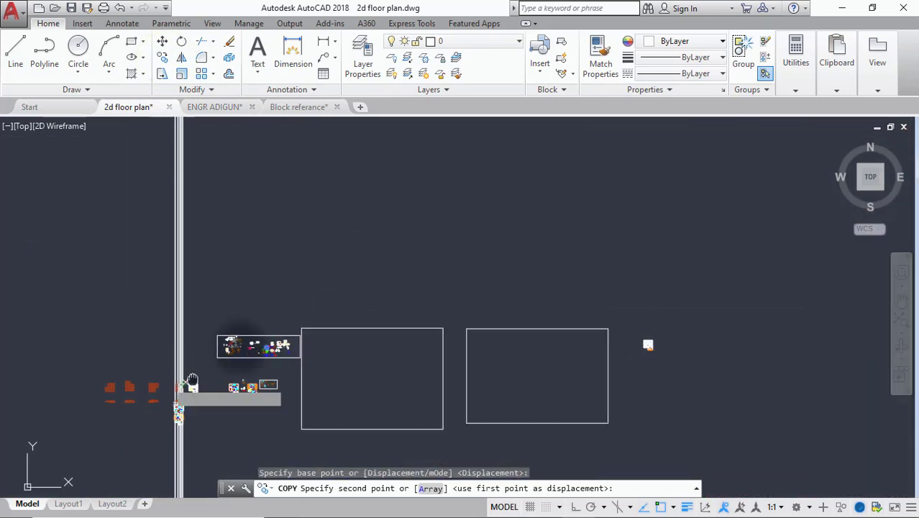
{"action": "middle_click_drag", "start_coordinate": [191, 381], "coordinate": [375, 257]}
{"action": "scroll", "coordinate": [379, 258], "scroll_direction": "up", "scroll_amount": 8}
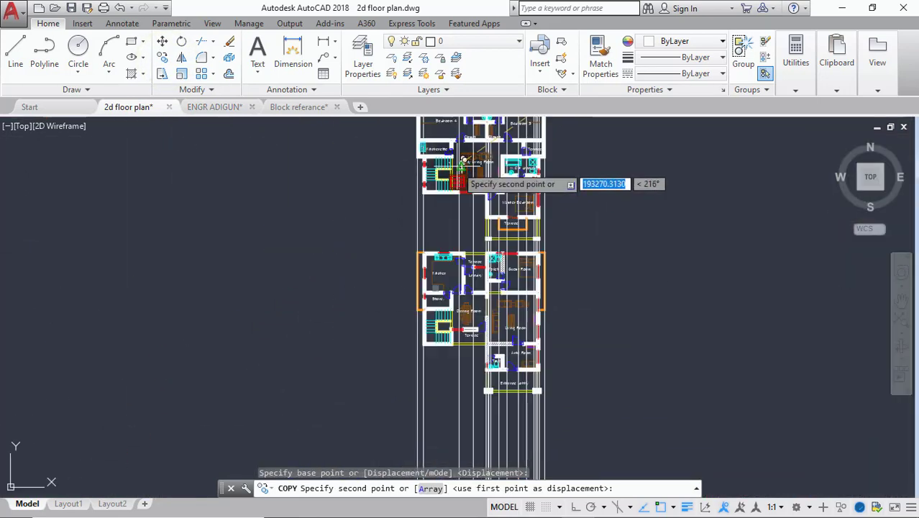
{"action": "scroll", "coordinate": [462, 159], "scroll_direction": "up", "scroll_amount": 8}
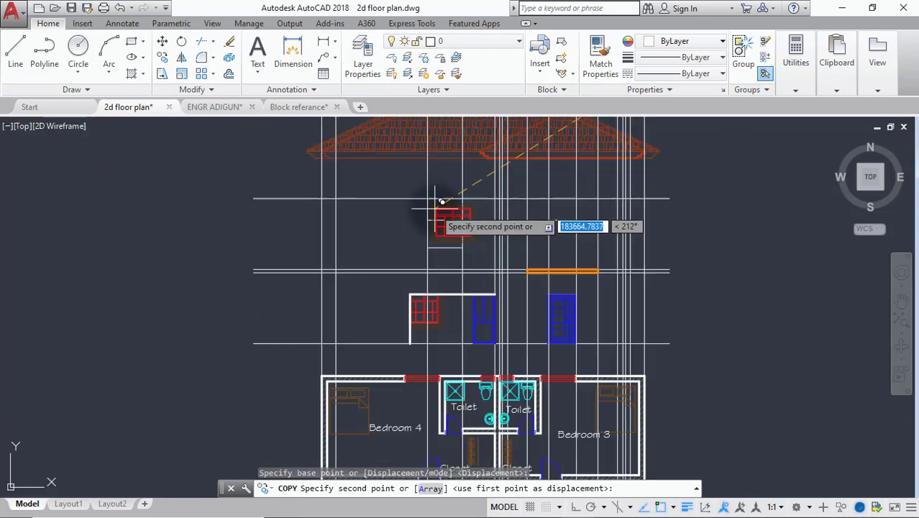
{"action": "scroll", "coordinate": [440, 202], "scroll_direction": "up", "scroll_amount": 5}
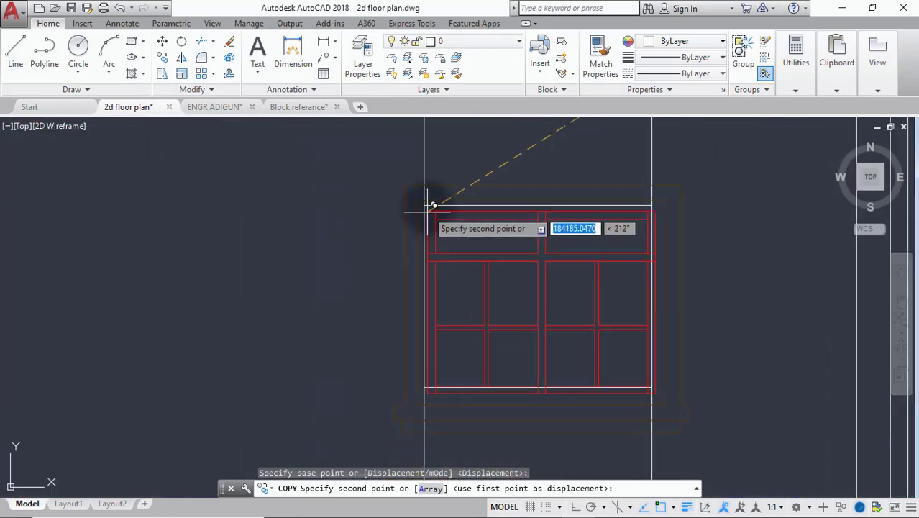
{"action": "left_click", "coordinate": [426, 205]}
{"action": "scroll", "coordinate": [327, 268], "scroll_direction": "down", "scroll_amount": 3}
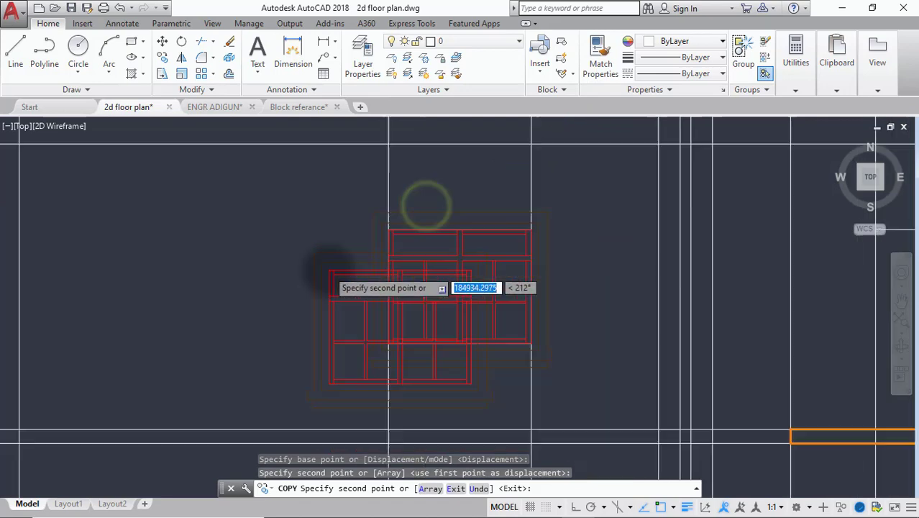
{"action": "key", "text": "Escape"}
Step: Erase the two vertical projection lines running from the Family Living Room window's edges
{"action": "scroll", "coordinate": [328, 262], "scroll_direction": "down", "scroll_amount": 3}
{"action": "middle_click_drag", "start_coordinate": [348, 253], "coordinate": [366, 176]}
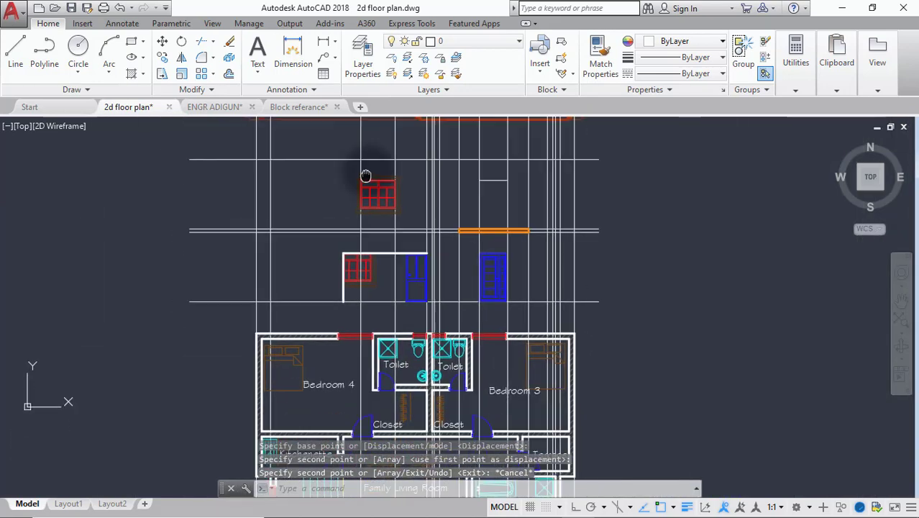
{"action": "scroll", "coordinate": [366, 176], "scroll_direction": "down", "scroll_amount": 5}
{"action": "scroll", "coordinate": [361, 301], "scroll_direction": "up", "scroll_amount": 8}
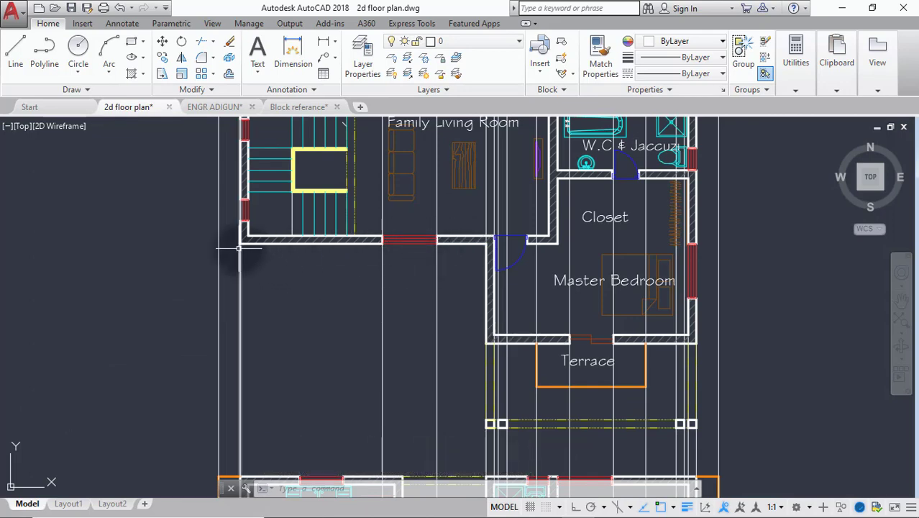
{"action": "left_click", "coordinate": [453, 288]}
{"action": "left_click", "coordinate": [348, 320]}
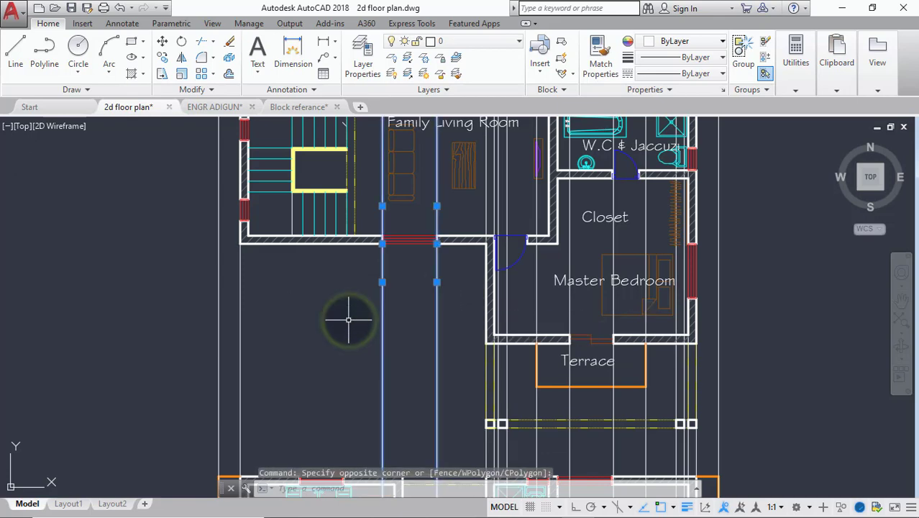
{"action": "key", "text": "Delete"}
{"action": "scroll", "coordinate": [352, 312], "scroll_direction": "down", "scroll_amount": 5}
{"action": "scroll", "coordinate": [362, 215], "scroll_direction": "up", "scroll_amount": 4}
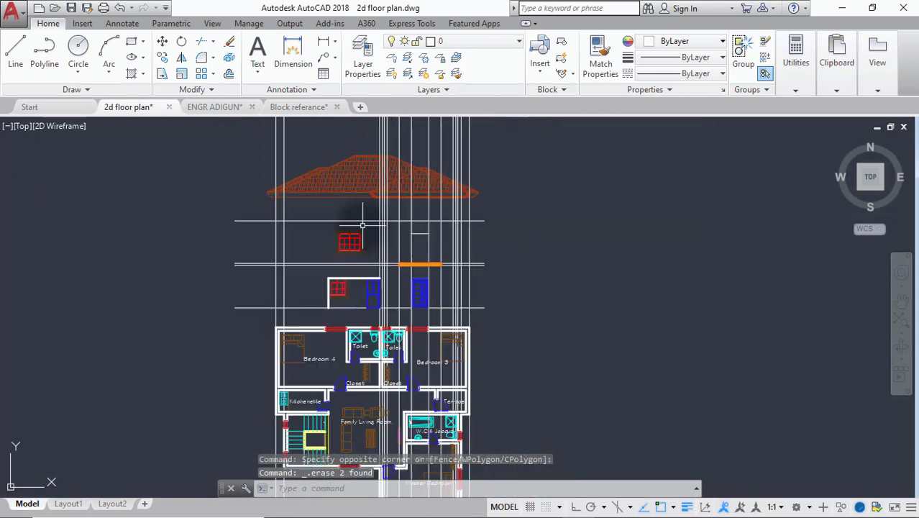
Step: Copy the blue double door from the block library by its upper-left corner to the upper-left corner of the opening above the orange terrace slab
{"action": "scroll", "coordinate": [359, 250], "scroll_direction": "up", "scroll_amount": 4}
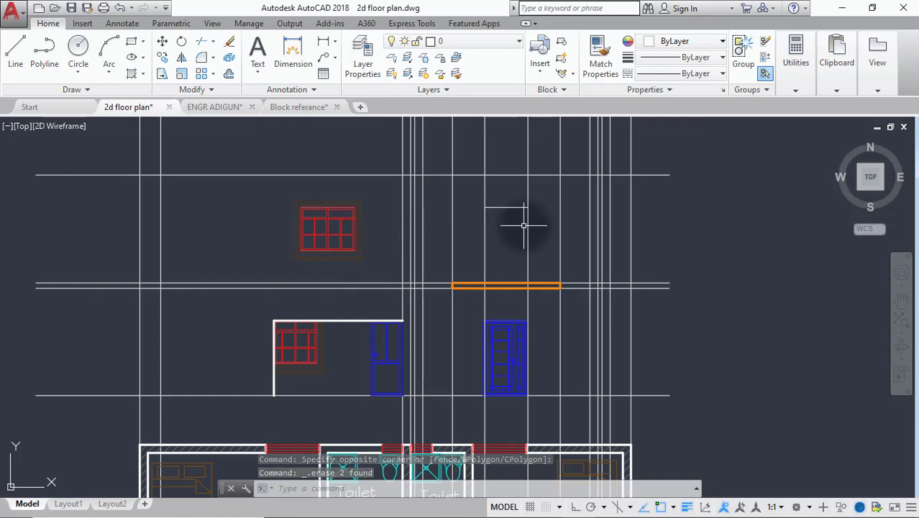
{"action": "scroll", "coordinate": [505, 237], "scroll_direction": "down", "scroll_amount": 8}
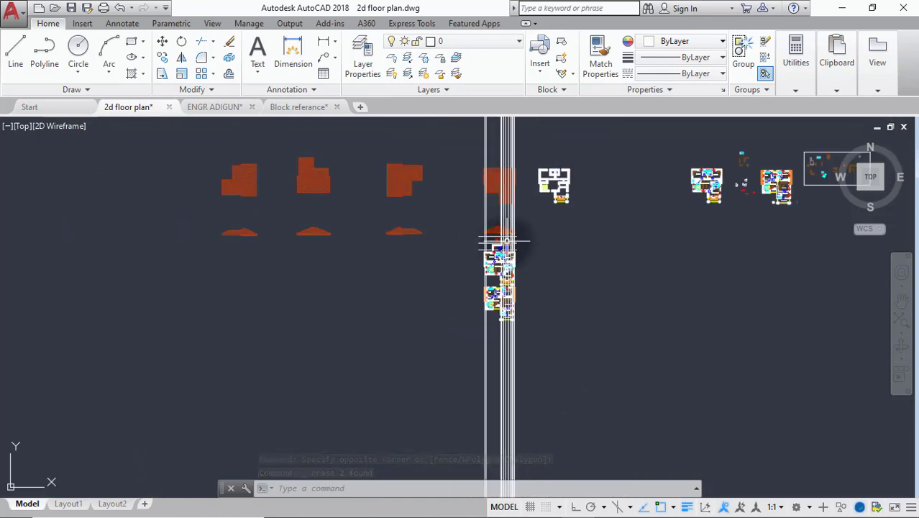
{"action": "scroll", "coordinate": [650, 143], "scroll_direction": "up", "scroll_amount": 8}
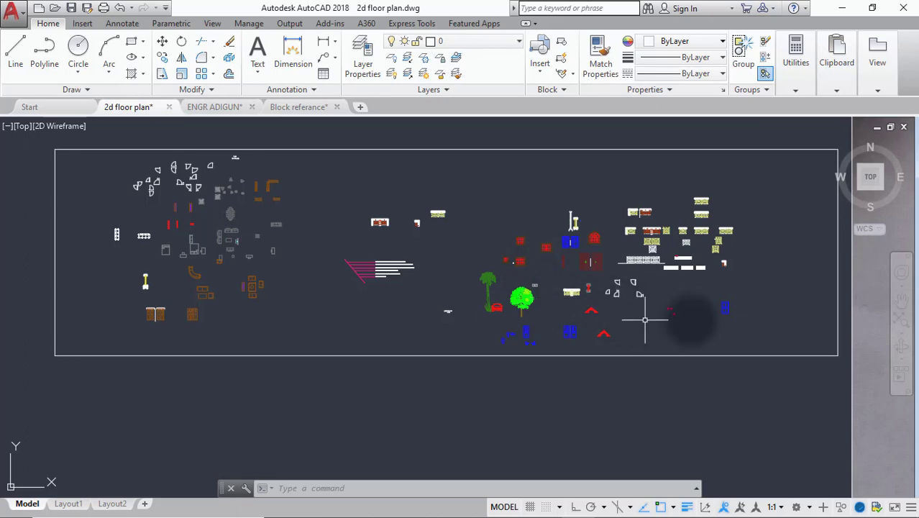
{"action": "scroll", "coordinate": [743, 304], "scroll_direction": "up", "scroll_amount": 6}
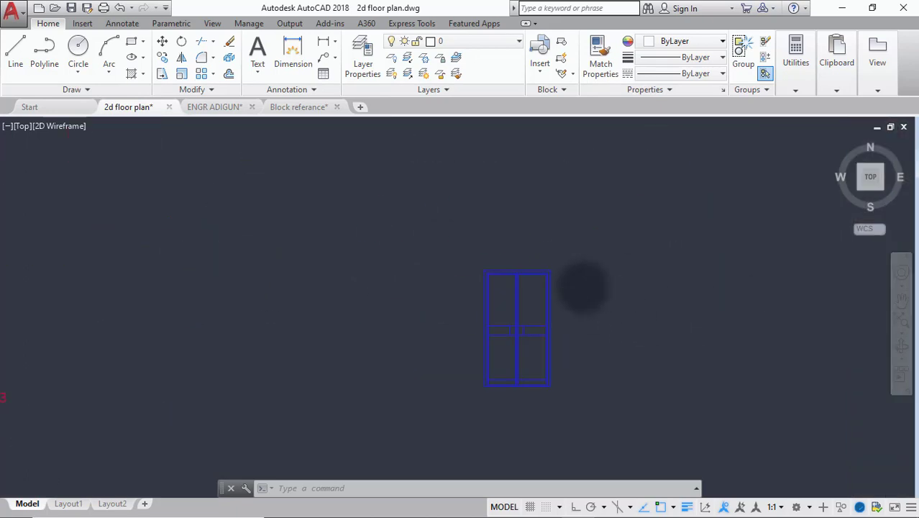
{"action": "scroll", "coordinate": [580, 283], "scroll_direction": "down", "scroll_amount": 6}
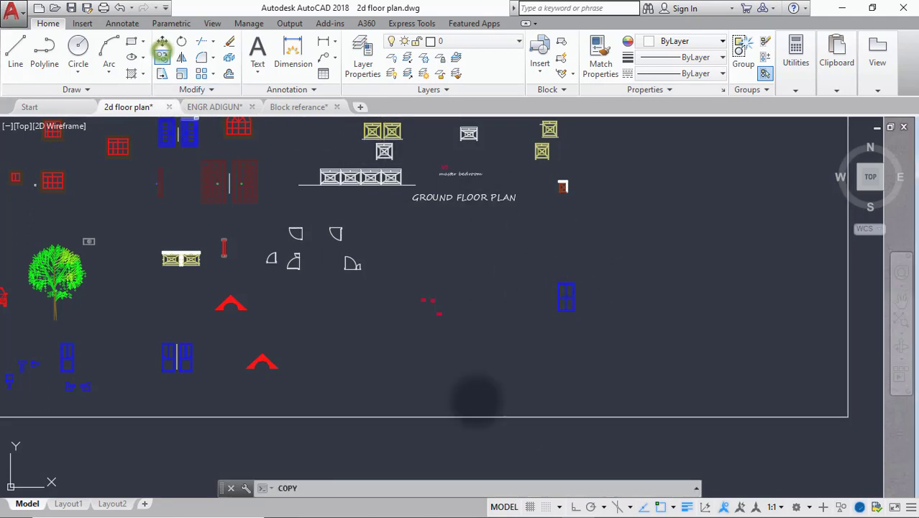
{"action": "left_click", "coordinate": [539, 345]}
{"action": "key", "text": "Return"}
{"action": "scroll", "coordinate": [538, 346], "scroll_direction": "up", "scroll_amount": 4}
{"action": "middle_click_drag", "start_coordinate": [543, 328], "coordinate": [545, 366]}
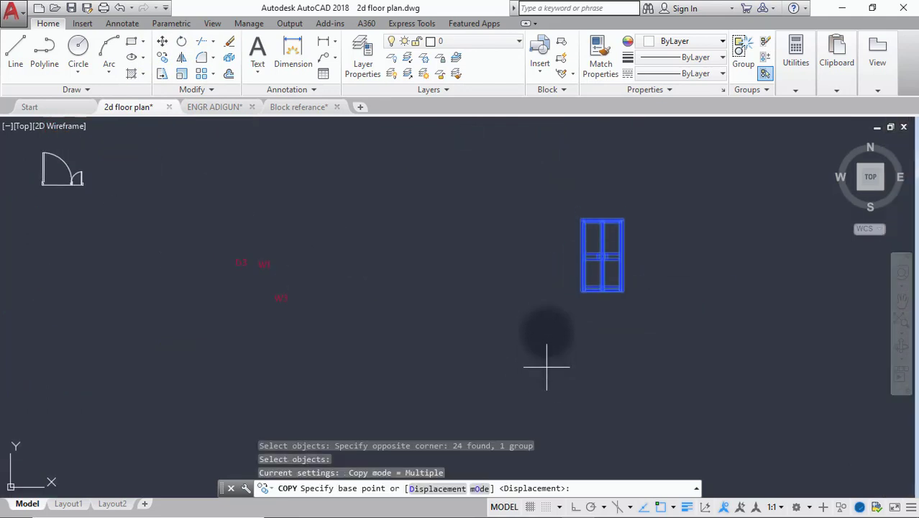
{"action": "scroll", "coordinate": [586, 237], "scroll_direction": "up", "scroll_amount": 5}
{"action": "scroll", "coordinate": [579, 198], "scroll_direction": "up", "scroll_amount": 2}
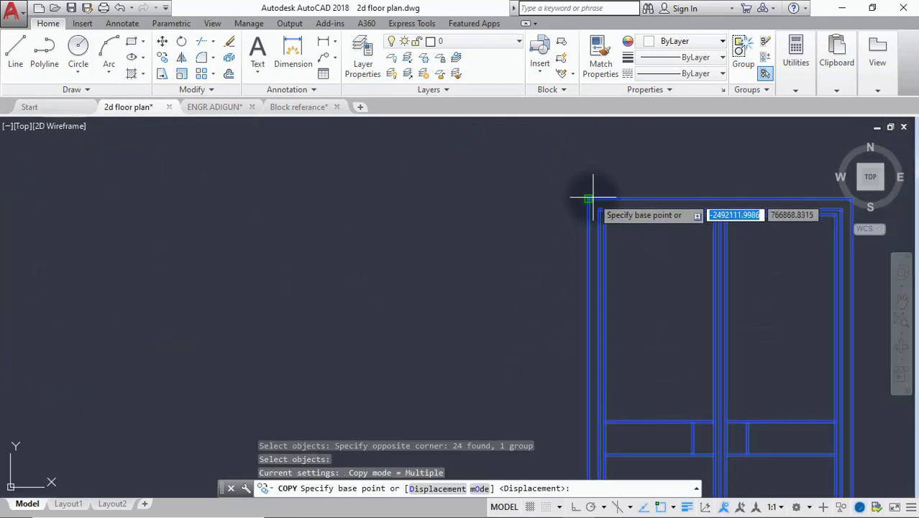
{"action": "left_click", "coordinate": [591, 196]}
{"action": "scroll", "coordinate": [432, 324], "scroll_direction": "down", "scroll_amount": 5}
{"action": "scroll", "coordinate": [376, 366], "scroll_direction": "down", "scroll_amount": 7}
{"action": "middle_click_drag", "start_coordinate": [399, 357], "coordinate": [705, 179]}
{"action": "scroll", "coordinate": [362, 367], "scroll_direction": "down", "scroll_amount": 2}
{"action": "mouse_move", "coordinate": [215, 423]}
{"action": "middle_mouse_down"}
{"action": "mouse_move", "coordinate": [284, 345]}
{"action": "mouse_move", "coordinate": [381, 261]}
{"action": "middle_mouse_up"}
{"action": "scroll", "coordinate": [326, 283], "scroll_direction": "up", "scroll_amount": 4}
{"action": "scroll", "coordinate": [431, 223], "scroll_direction": "up", "scroll_amount": 7}
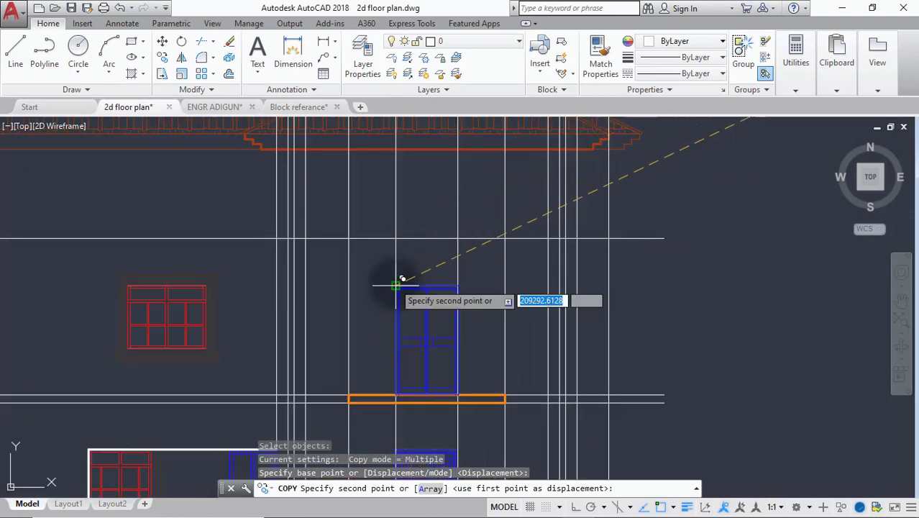
{"action": "left_click", "coordinate": [395, 282]}
{"action": "scroll", "coordinate": [396, 282], "scroll_direction": "down", "scroll_amount": 5}
{"action": "scroll", "coordinate": [426, 221], "scroll_direction": "down", "scroll_amount": 3}
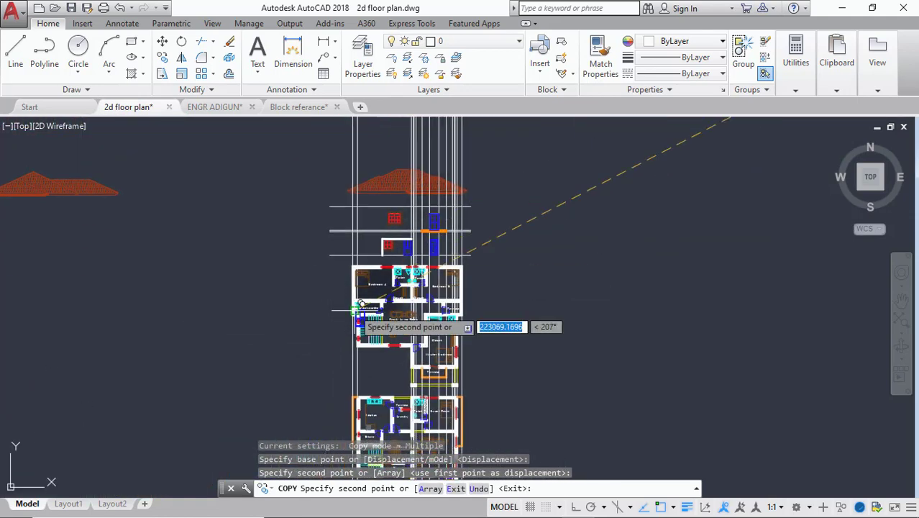
{"action": "key", "text": "Escape"}
Step: Select the vertical projection lines running from the edges of the Master Bedroom's terrace door in the upper floor plan
{"action": "scroll", "coordinate": [447, 375], "scroll_direction": "up", "scroll_amount": 8}
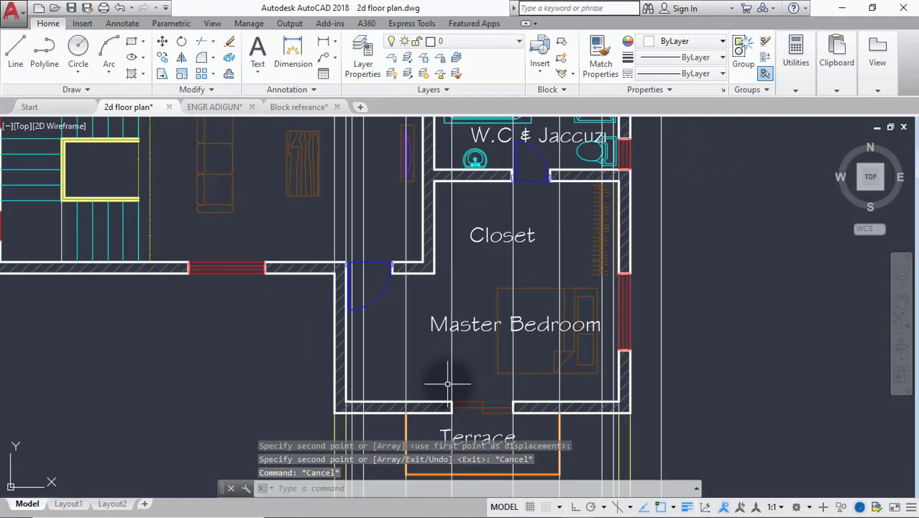
{"action": "scroll", "coordinate": [447, 375], "scroll_direction": "down", "scroll_amount": 3}
{"action": "middle_click_drag", "start_coordinate": [443, 373], "coordinate": [453, 260]}
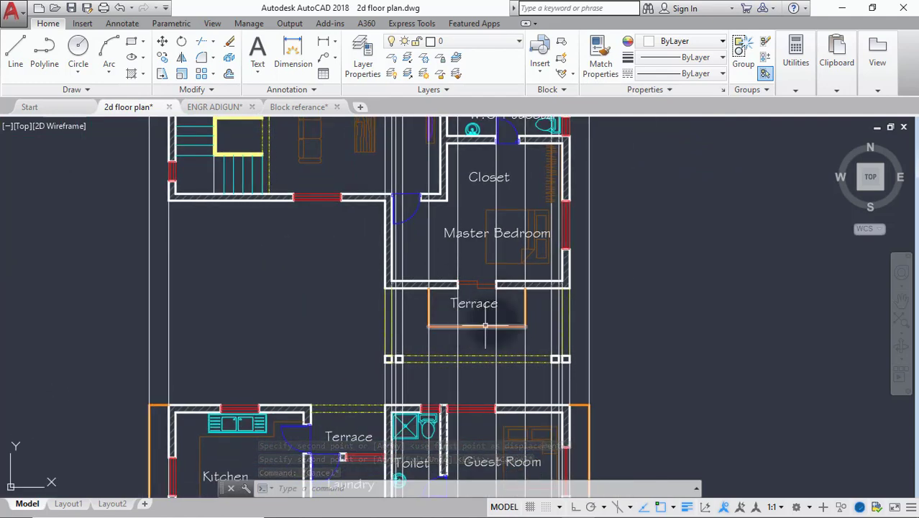
{"action": "scroll", "coordinate": [502, 308], "scroll_direction": "up", "scroll_amount": 2}
{"action": "left_click", "coordinate": [501, 308]}
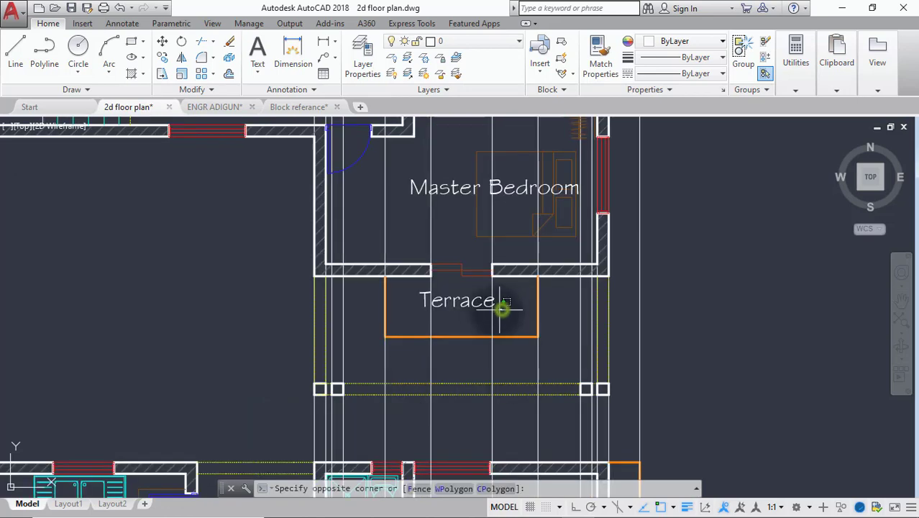